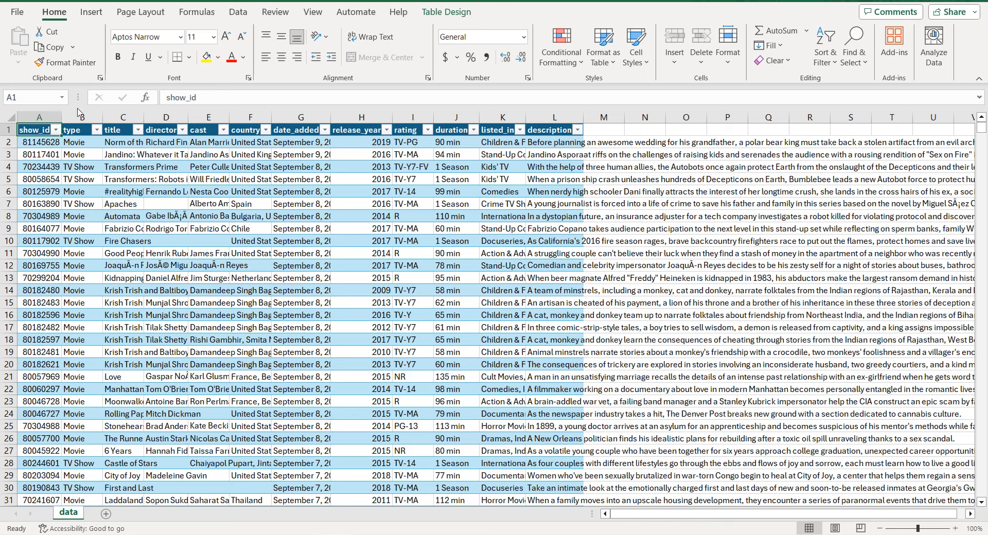
Examine the column headers of the title table one by one, from show_id through description.
{"action": "key", "text": "Right"}
{"action": "key", "text": "Right"}
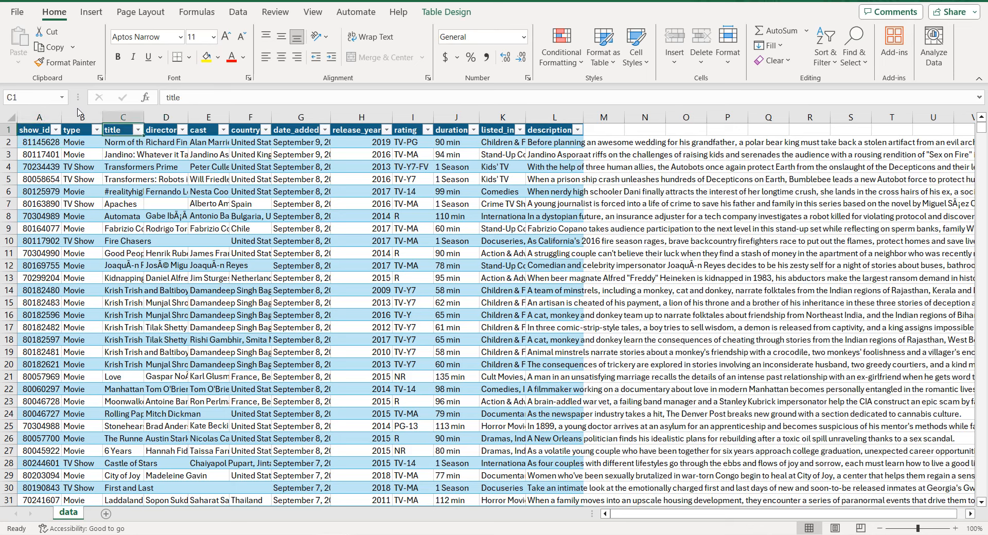
{"action": "key", "text": "Right"}
{"action": "key", "text": "Right"}
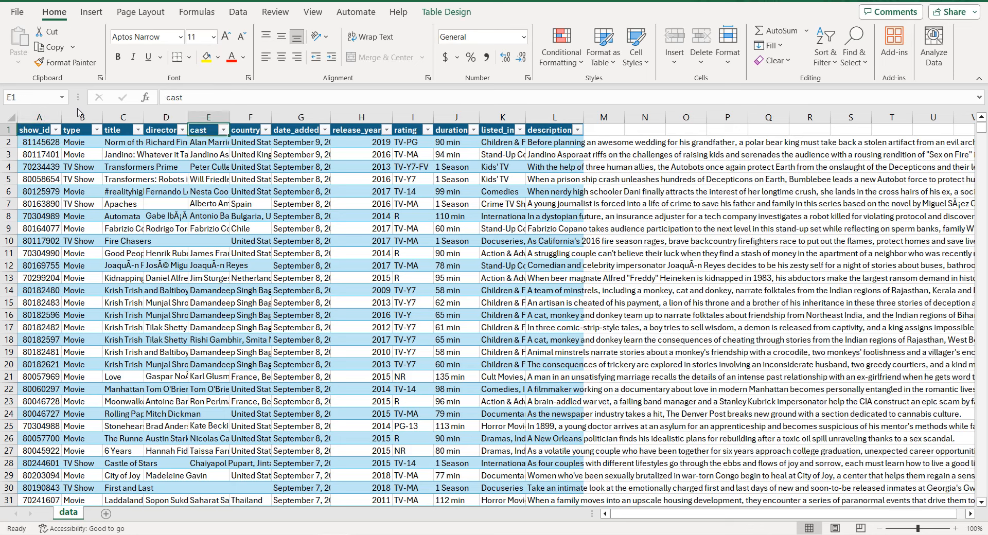
{"action": "key", "text": "Right"}
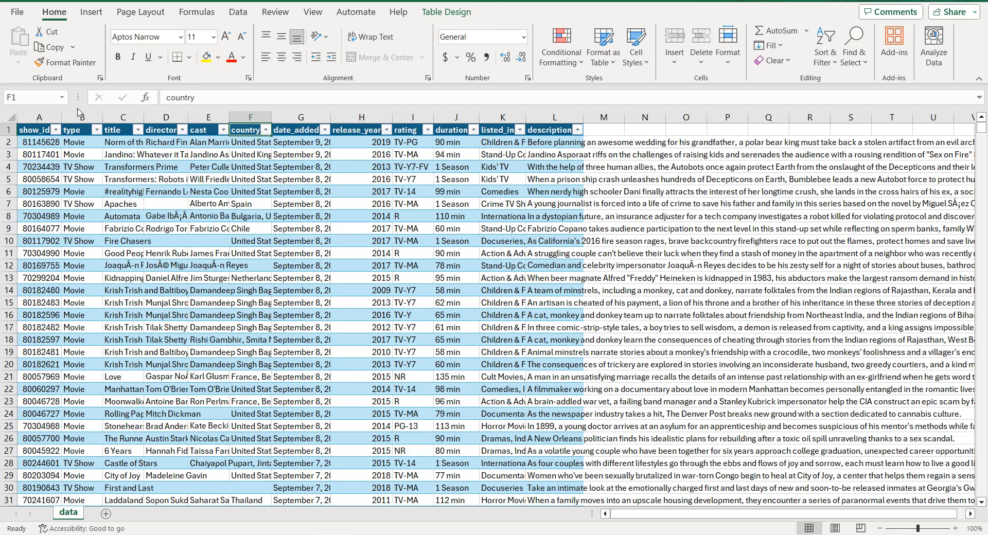
{"action": "key", "text": "Right"}
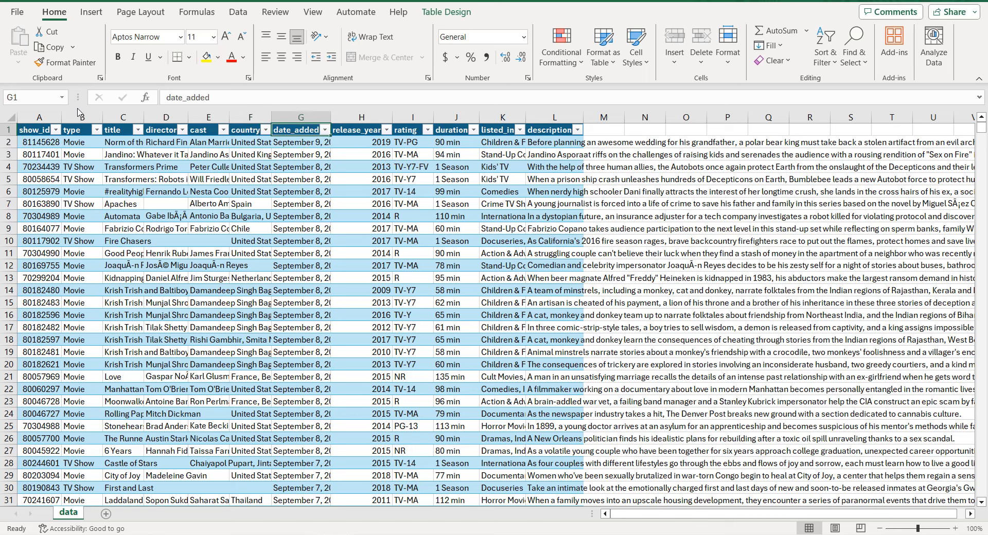
{"action": "key", "text": "Right"}
{"action": "key", "text": "Right"}
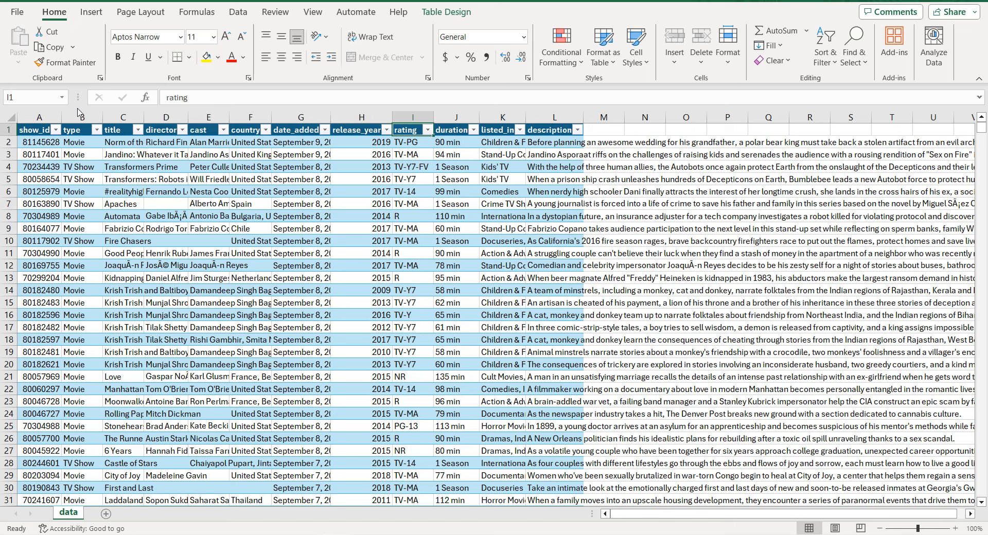
{"action": "key", "text": "Right"}
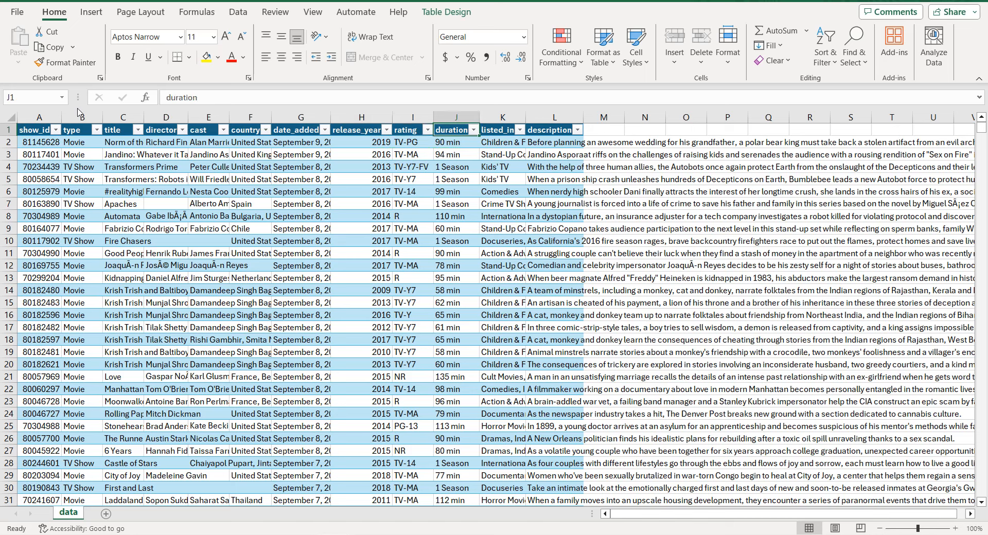
{"action": "key", "text": "Right"}
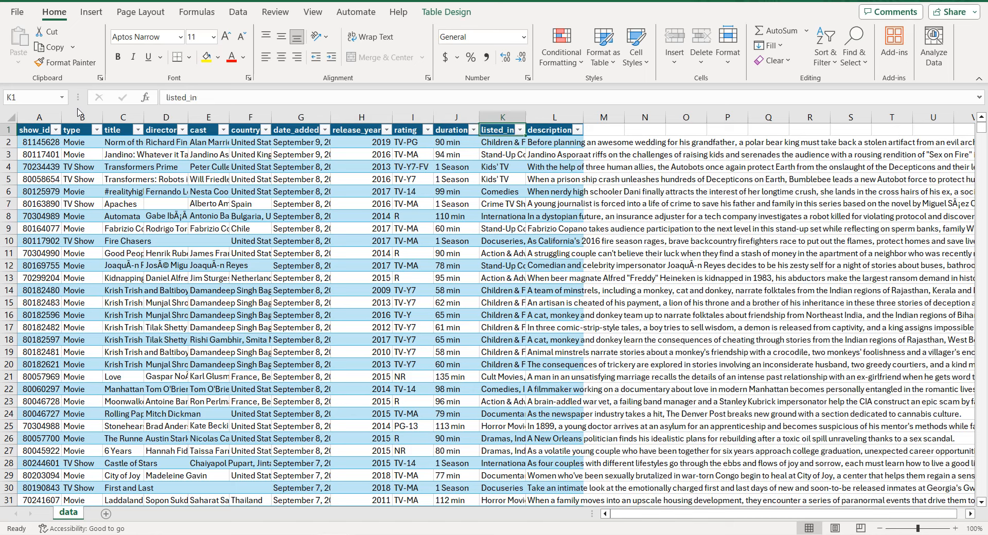
{"action": "key", "text": "Right"}
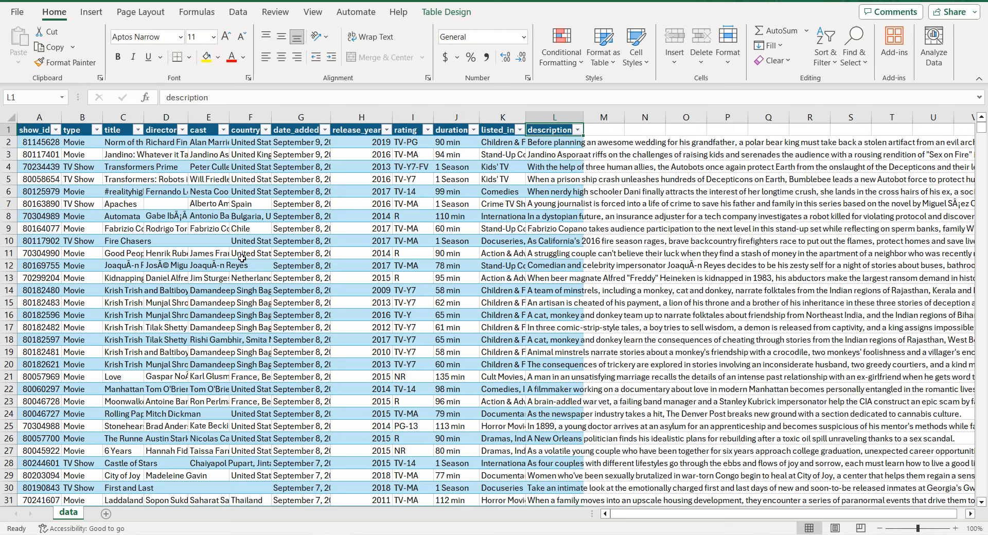
Create a blank PivotTable from Table1 on a new worksheet and rename that sheet "Map".
{"action": "left_click", "coordinate": [167, 227]}
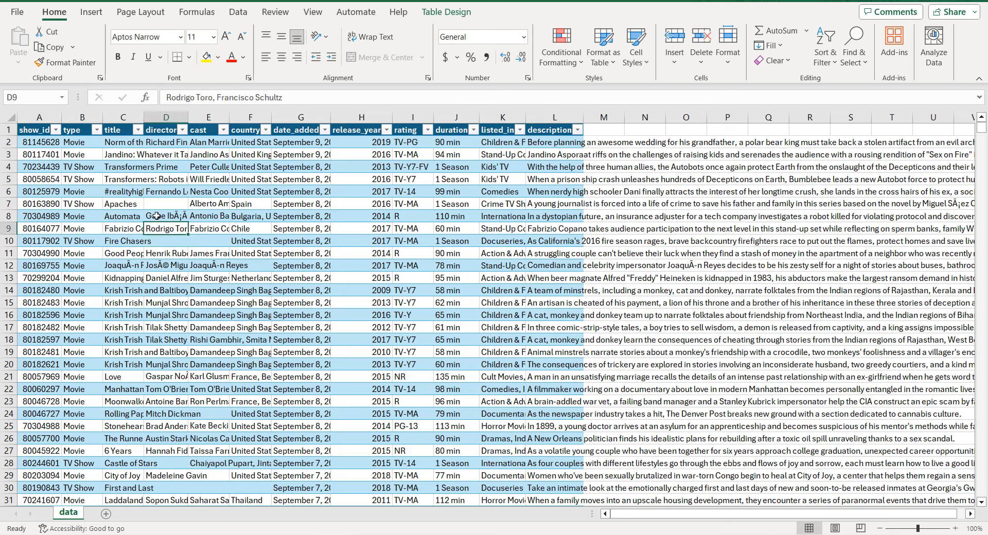
{"action": "left_click", "coordinate": [91, 11]}
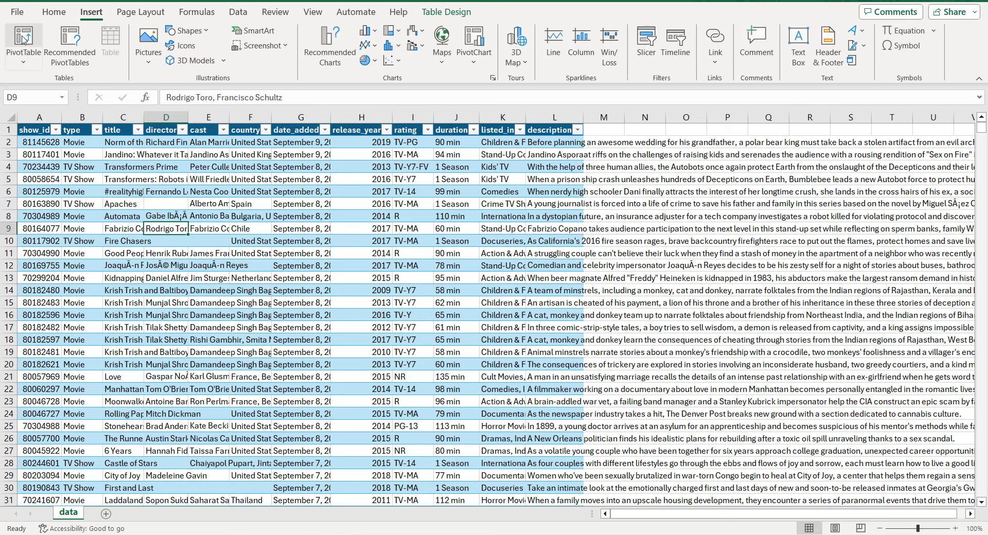
{"action": "left_click", "coordinate": [23, 39]}
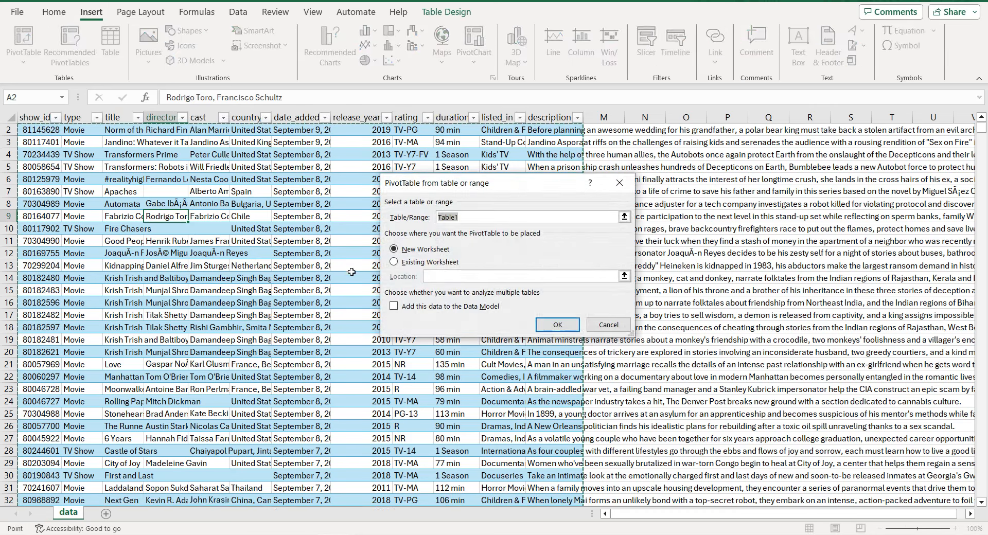
{"action": "left_click", "coordinate": [576, 323]}
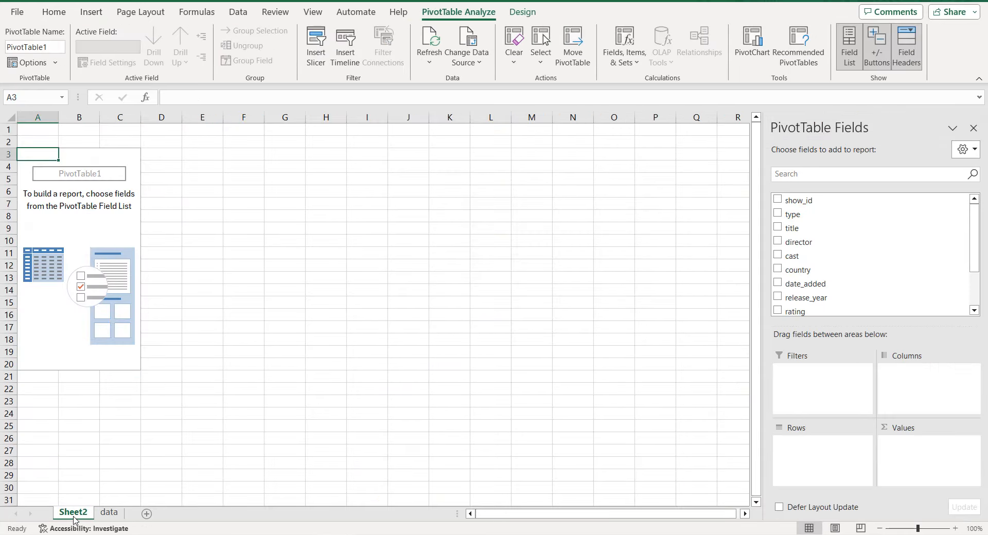
{"action": "double_click", "coordinate": [73, 516]}
{"action": "type", "text": "Map"}
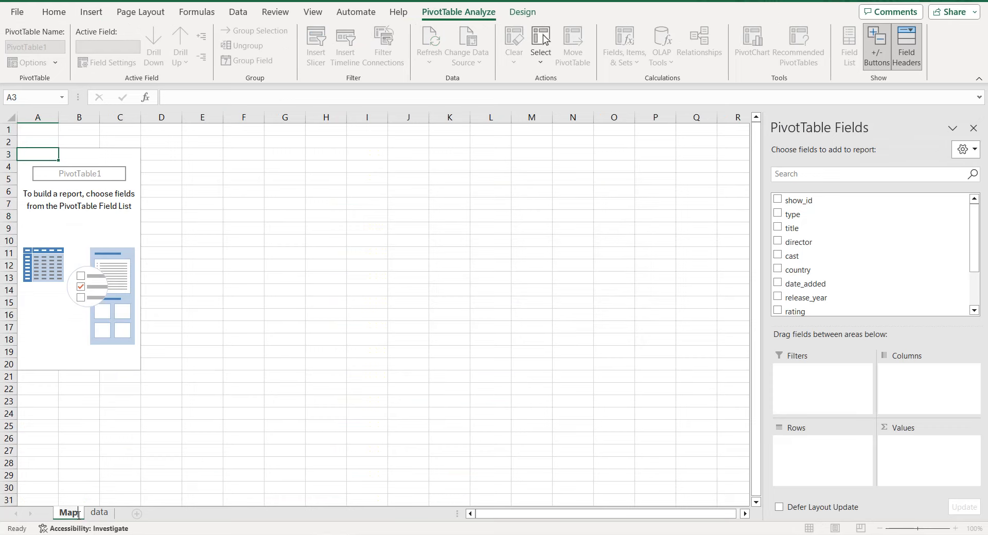
{"action": "key", "text": "Return"}
From the data sheet, create another blank PivotTable from Table1 on a new worksheet and name the sheet "Top 10 genres".
{"action": "left_click", "coordinate": [99, 513]}
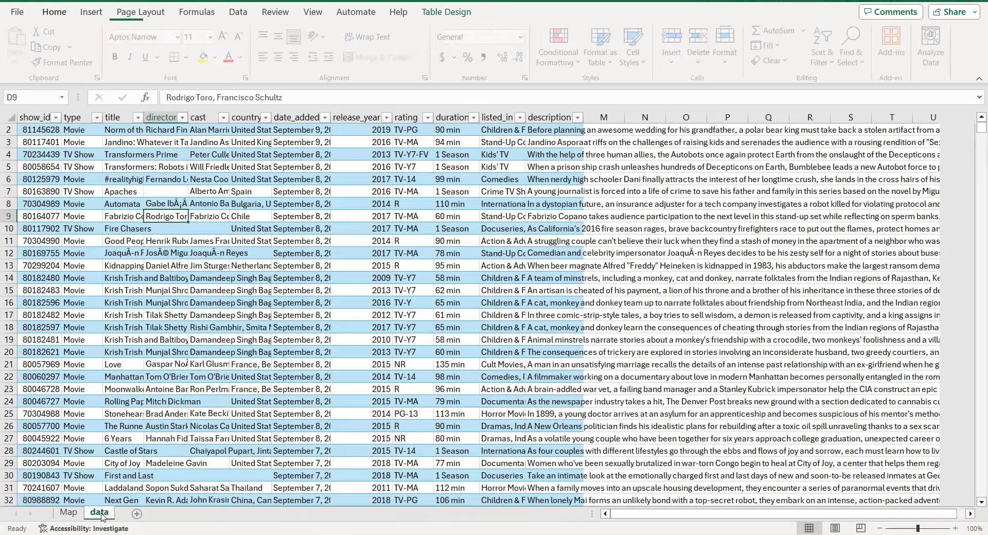
{"action": "left_click", "coordinate": [91, 12]}
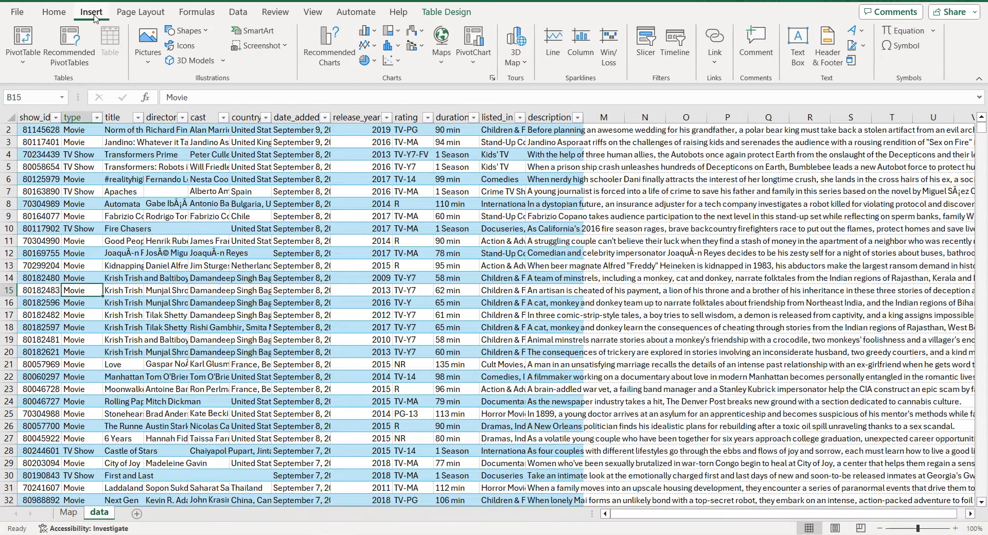
{"action": "left_click", "coordinate": [32, 28]}
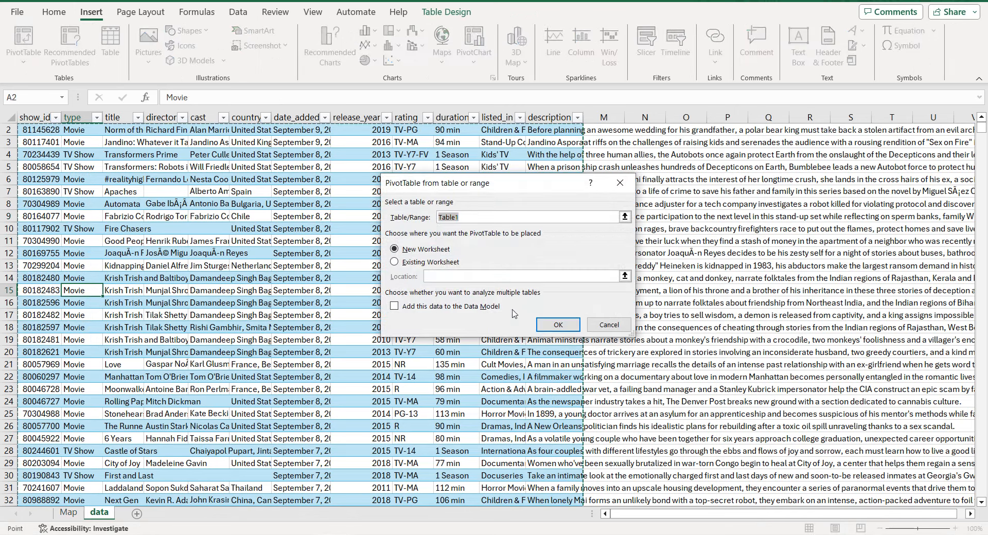
{"action": "left_click", "coordinate": [564, 325]}
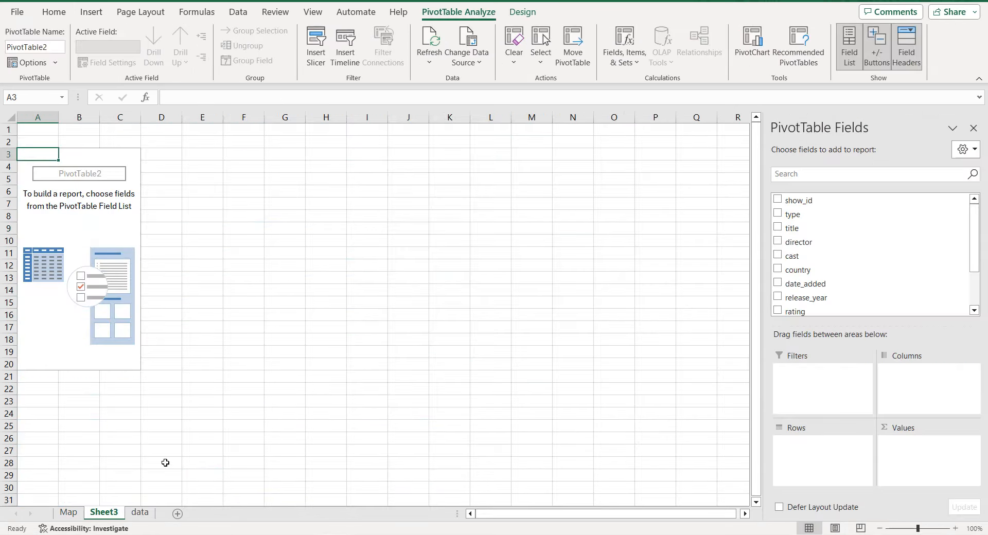
{"action": "double_click", "coordinate": [101, 513]}
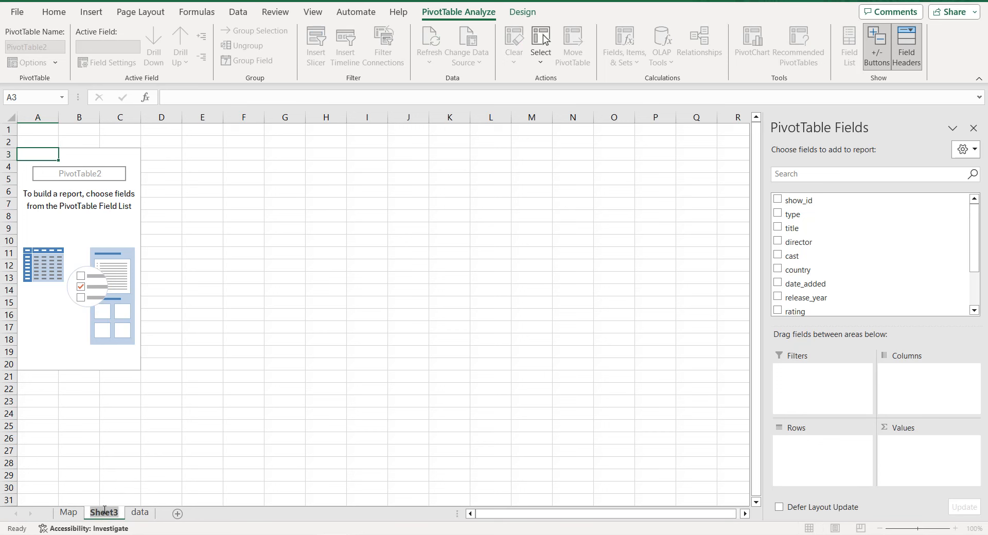
{"action": "type", "text": "Top 1"}
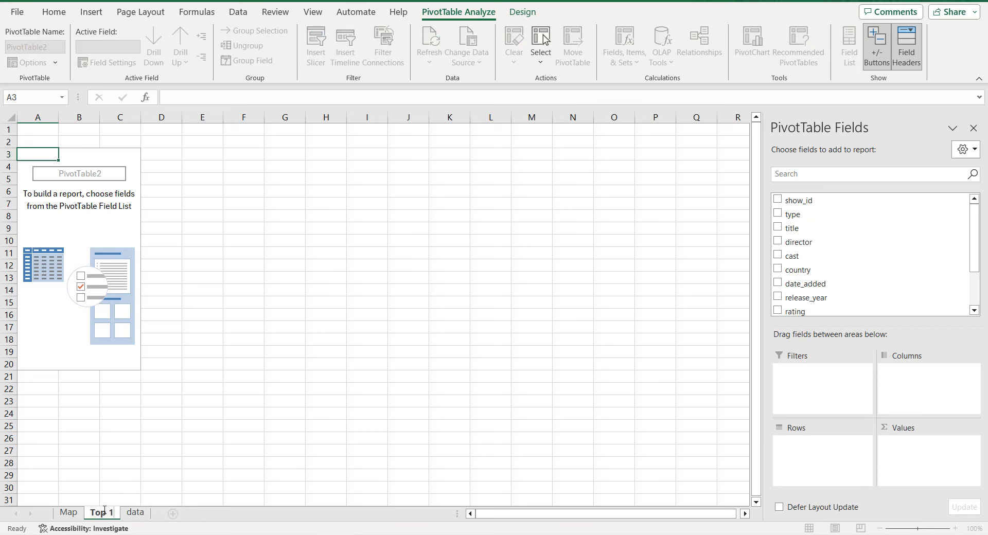
{"action": "type", "text": "0 genres"}
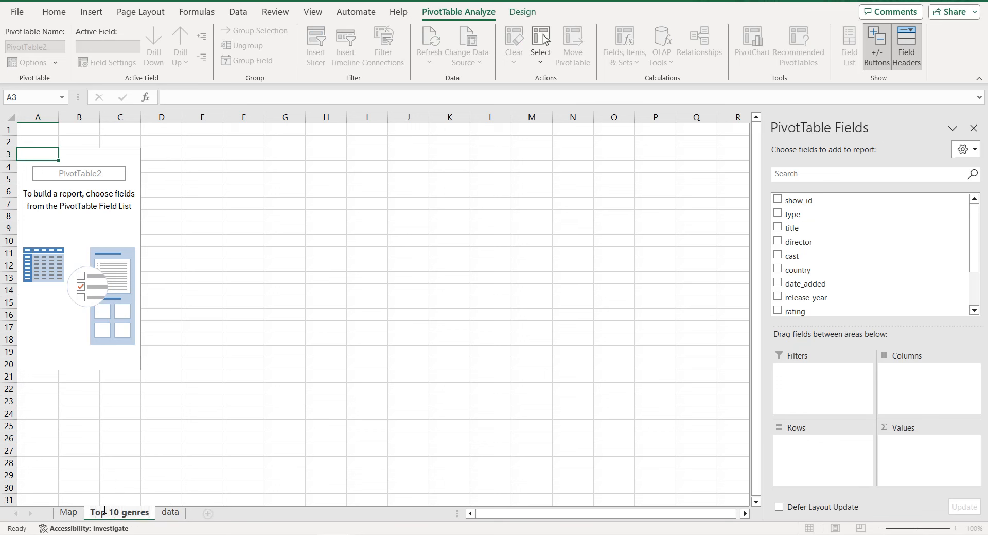
{"action": "key", "text": "Return"}
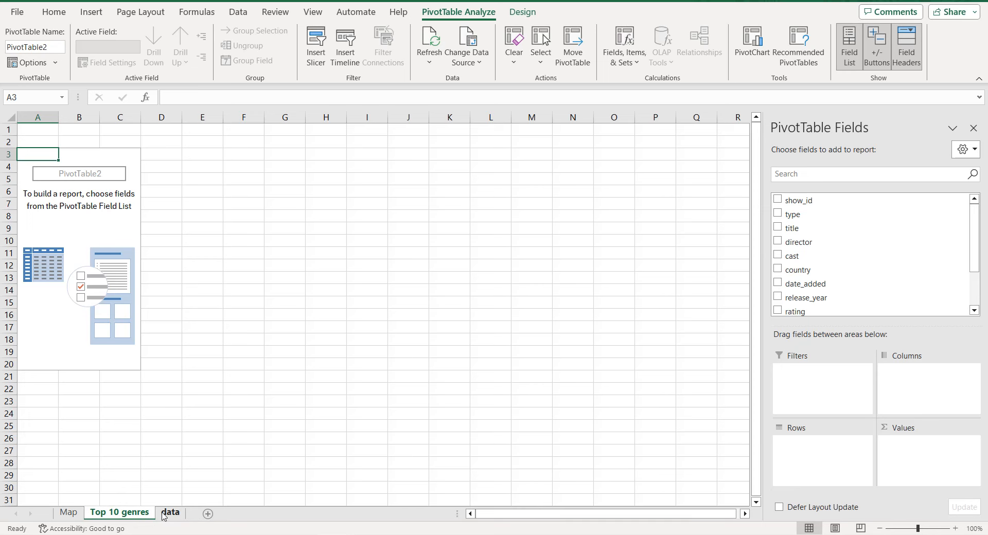
Add a further blank PivotTable of Table1 on a new worksheet and name the sheet "Top 10 ratings".
{"action": "left_click", "coordinate": [170, 513]}
{"action": "left_click", "coordinate": [91, 11]}
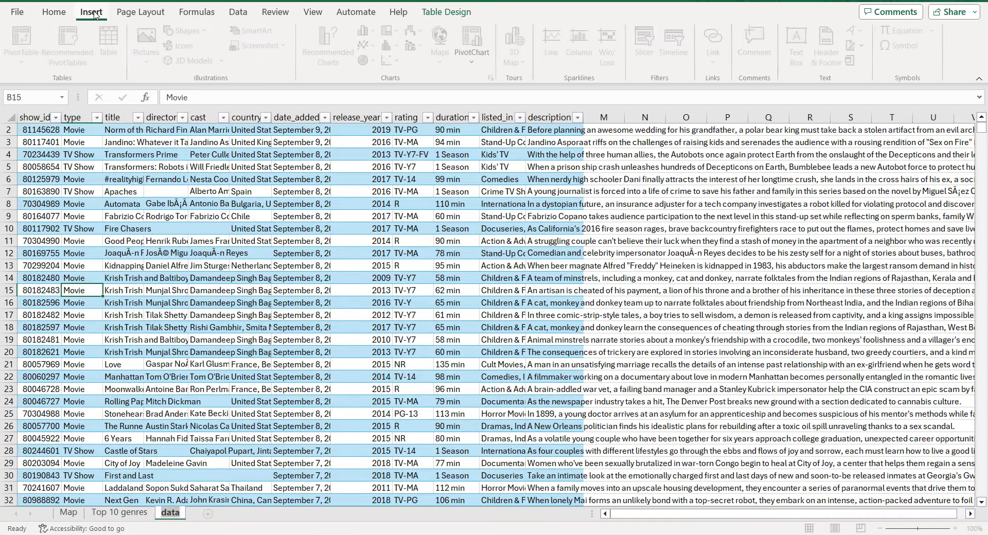
{"action": "left_click", "coordinate": [125, 204]}
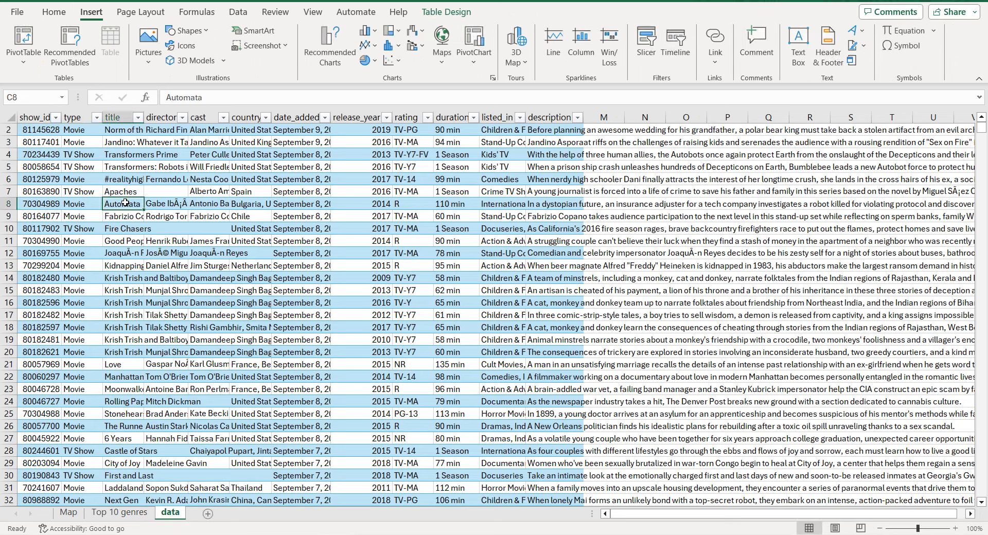
{"action": "left_click", "coordinate": [24, 48]}
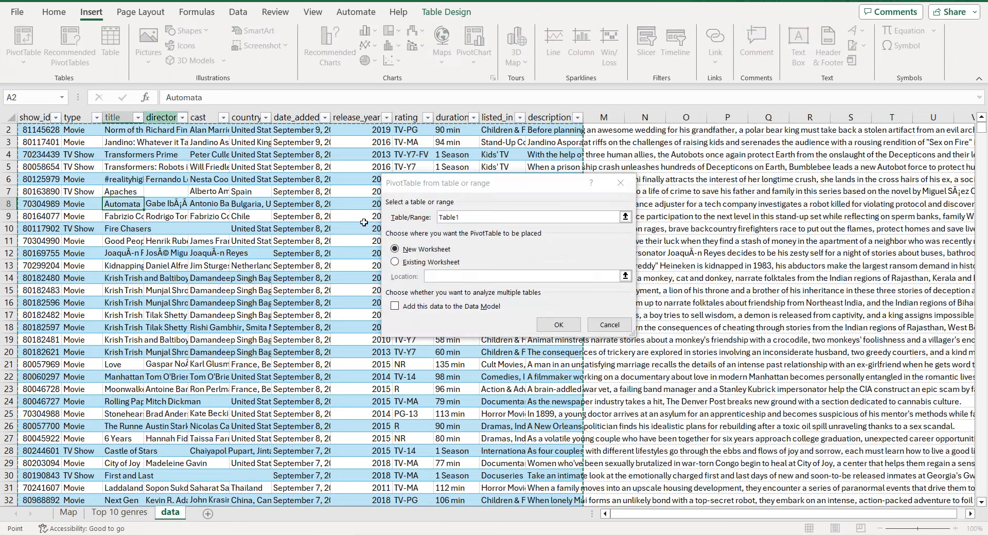
{"action": "left_click", "coordinate": [559, 324]}
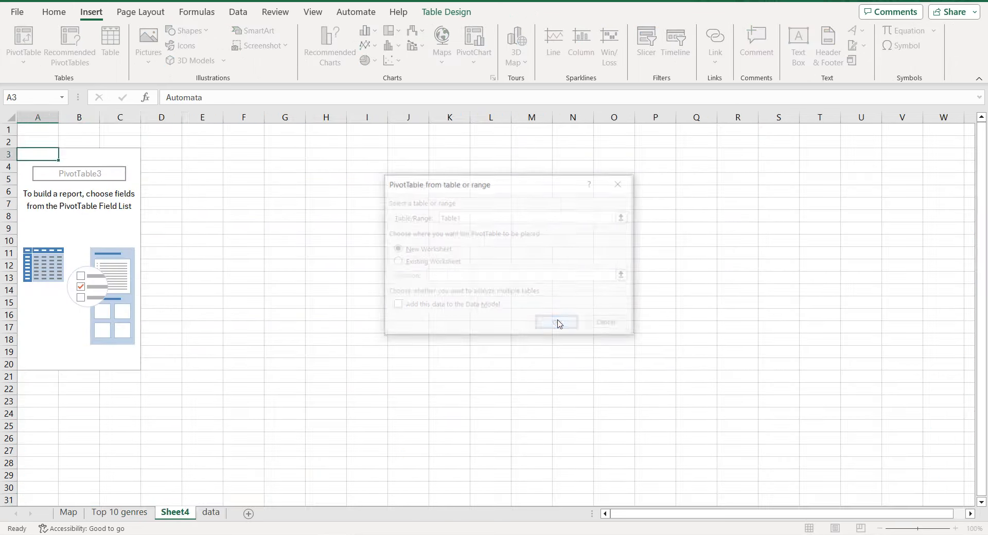
{"action": "double_click", "coordinate": [181, 514]}
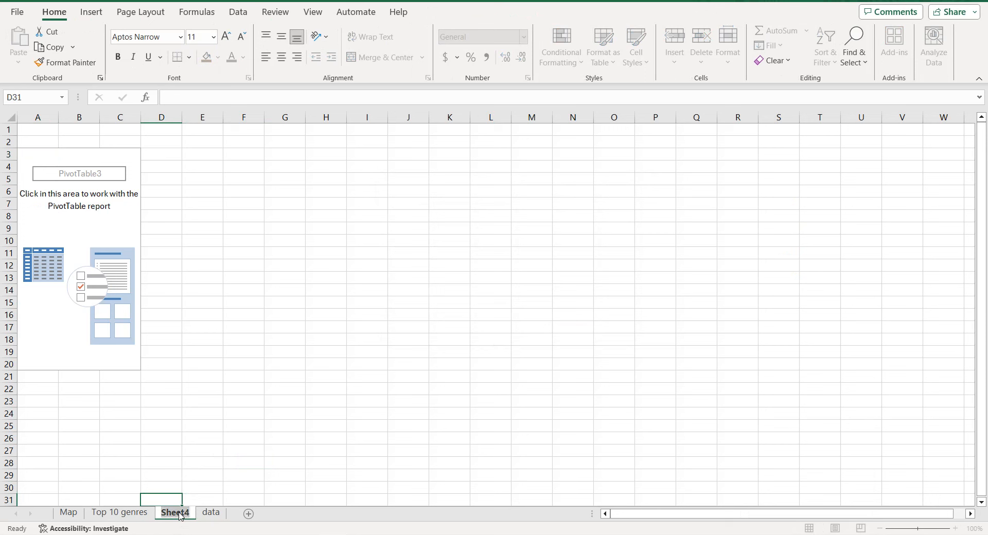
{"action": "type", "text": "Top"}
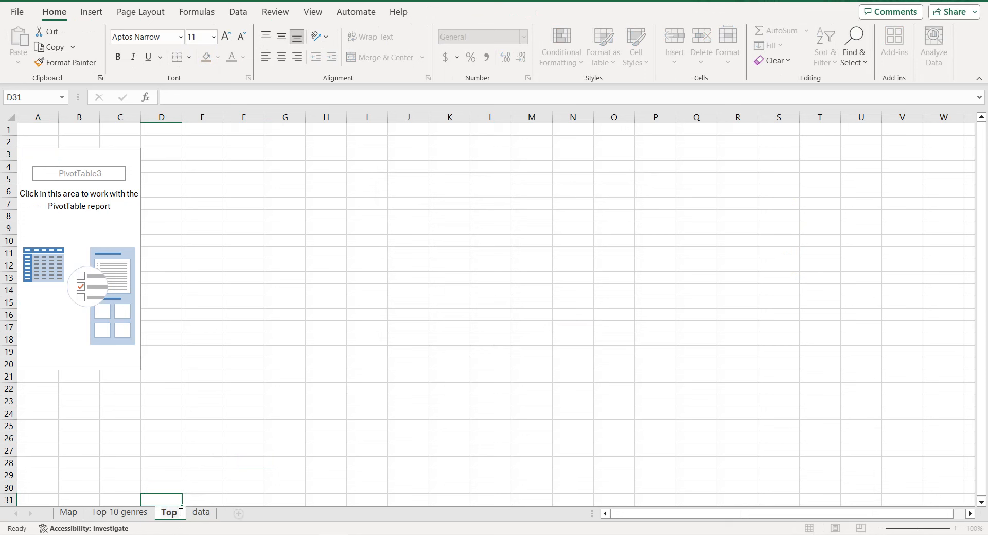
{"action": "type", "text": " 10 ratings"}
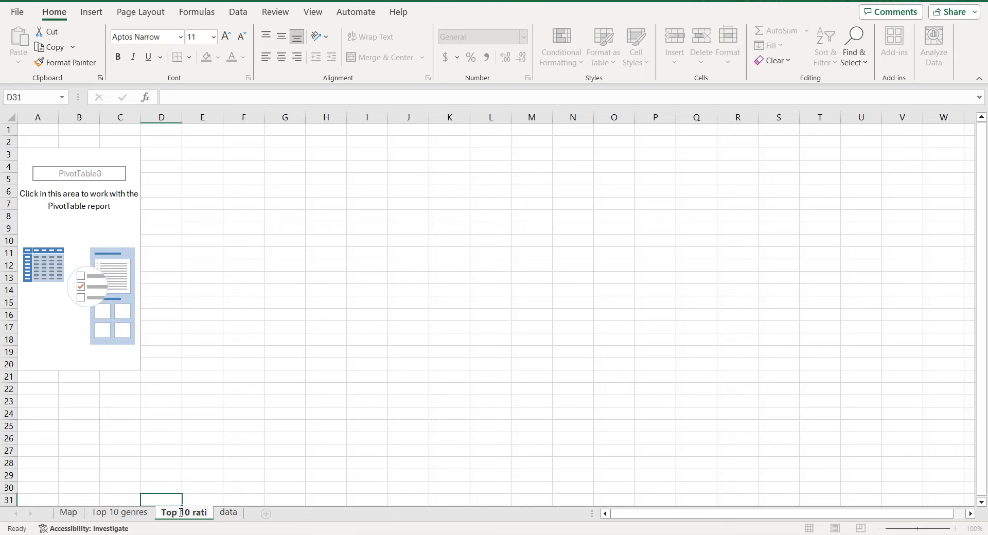
{"action": "key", "text": "Return"}
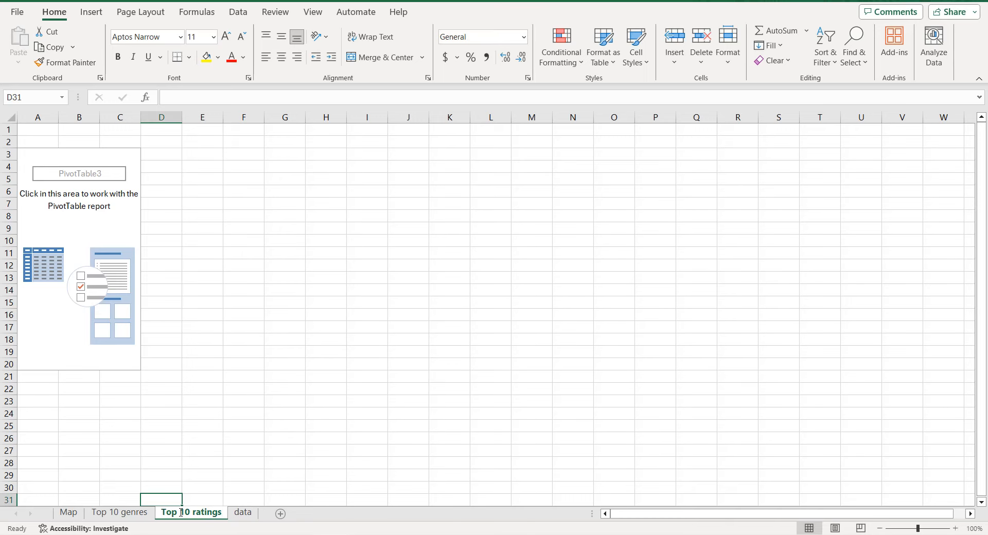
Insert a blank PivotTable based on Table1 in a new worksheet and rename the sheet "Movies and TV shows".
{"action": "left_click", "coordinate": [255, 513]}
{"action": "left_click", "coordinate": [163, 242]}
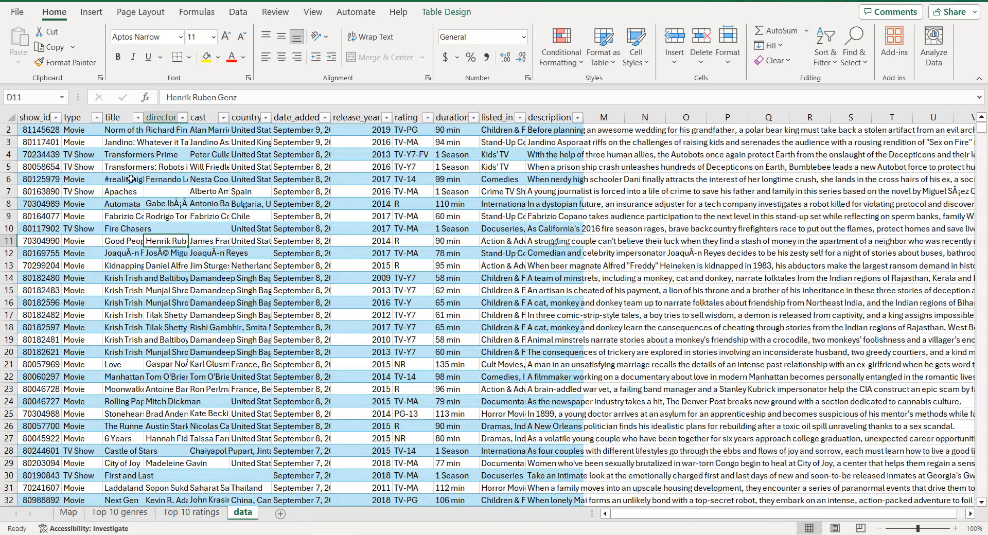
{"action": "left_click", "coordinate": [91, 12]}
{"action": "left_click", "coordinate": [29, 39]}
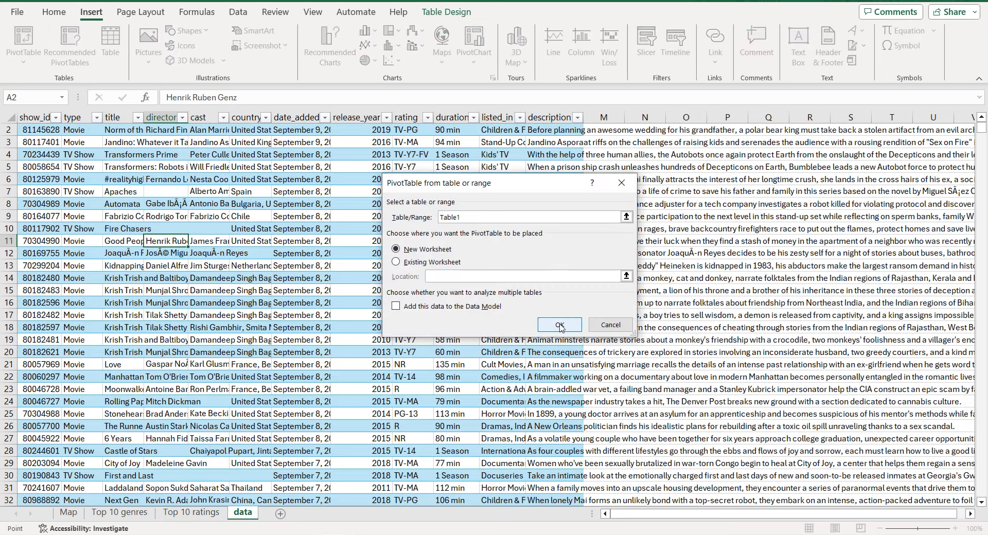
{"action": "left_click", "coordinate": [560, 325]}
{"action": "key", "text": "BackSpace"}
{"action": "type", "text": "Movie"}
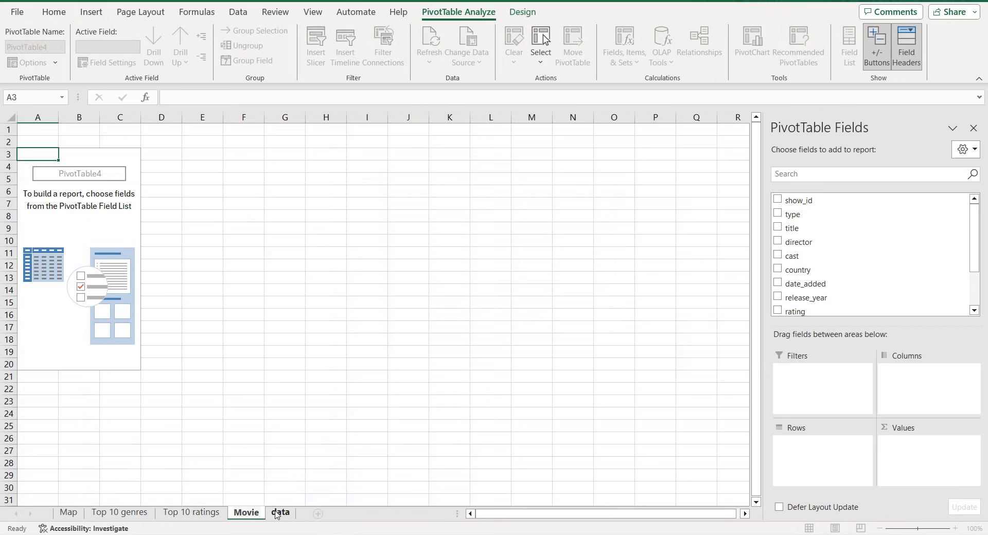
{"action": "type", "text": "s and TV shows"}
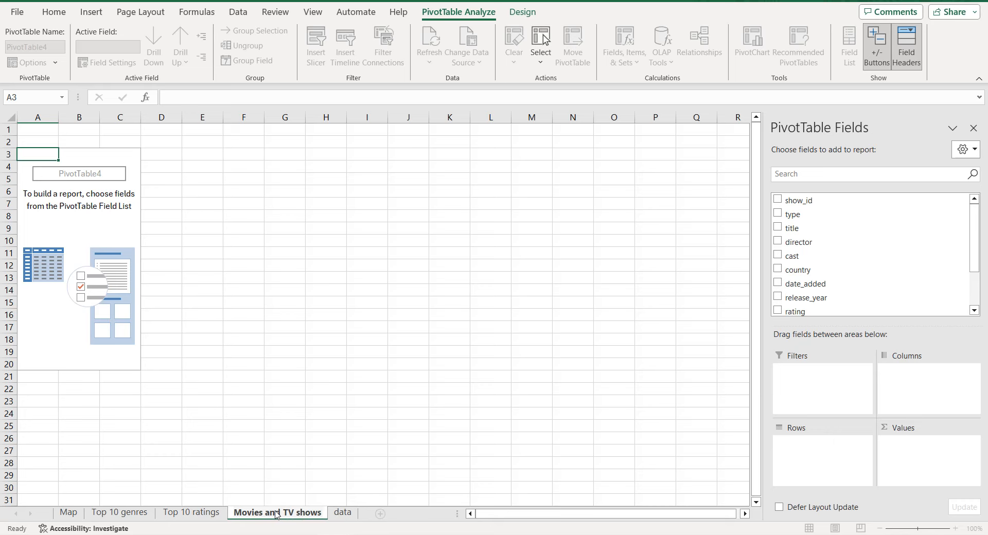
{"action": "key", "text": "Return"}
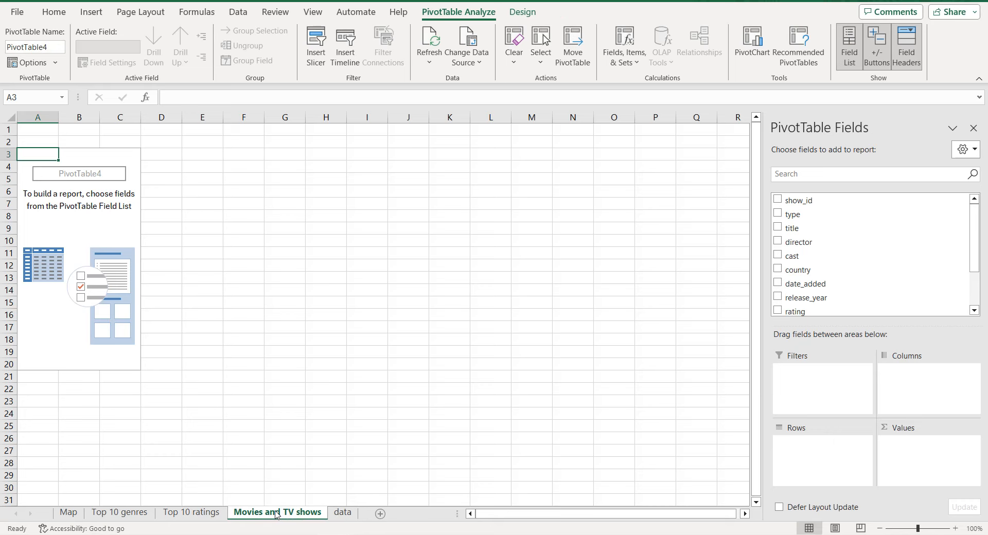
From the data sheet, insert another blank PivotTable of Table1 on a new worksheet.
{"action": "left_click", "coordinate": [342, 512]}
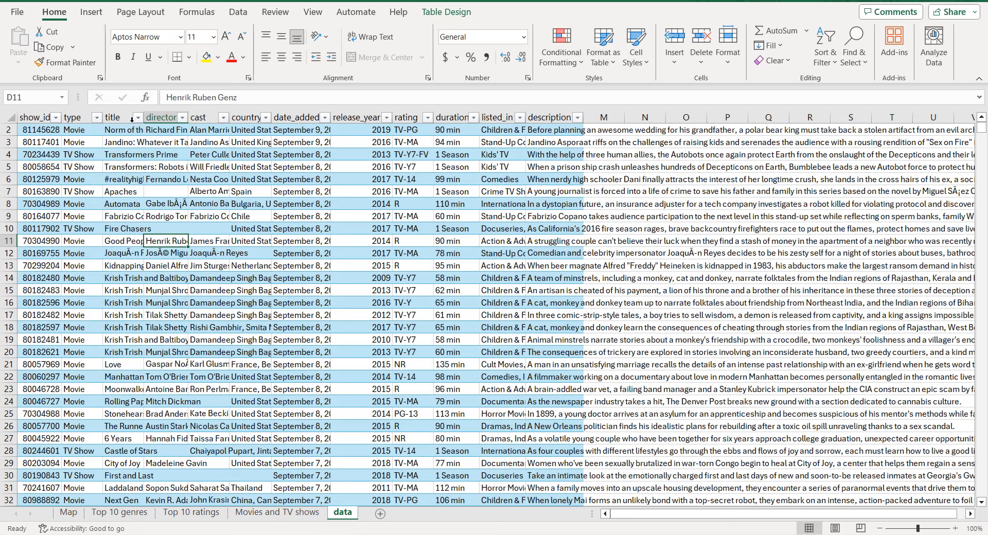
{"action": "left_click", "coordinate": [91, 11]}
{"action": "left_click", "coordinate": [103, 227]}
{"action": "left_click", "coordinate": [23, 37]}
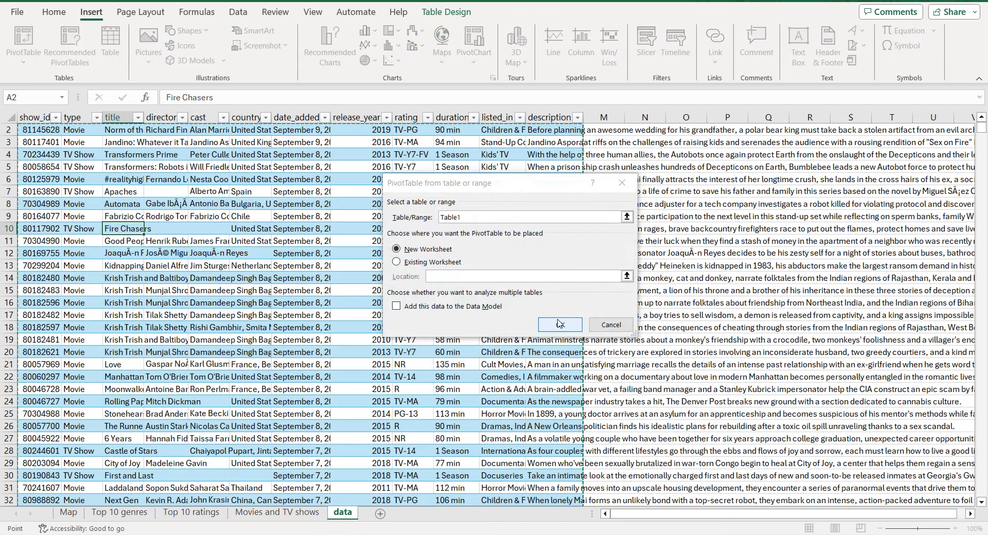
{"action": "left_click", "coordinate": [560, 325]}
Rename the new PivotTable's sheet "Total shows and movies by yr.".
{"action": "type", "text": "T"}
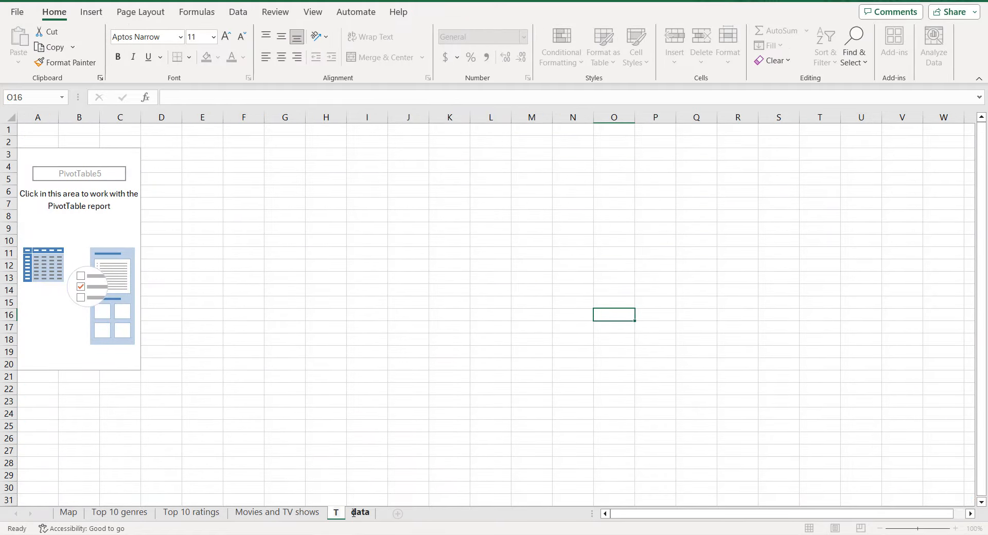
{"action": "type", "text": "otal shows and"}
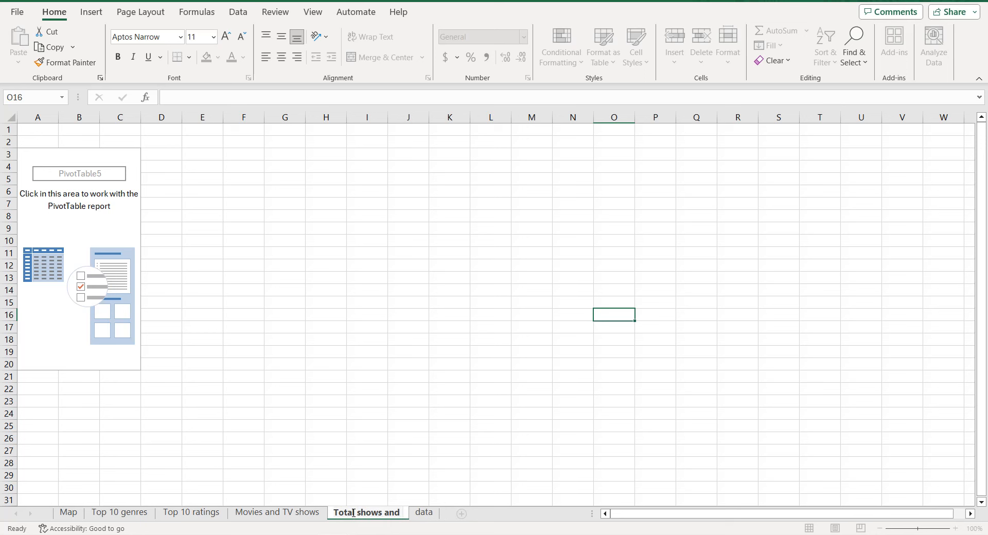
{"action": "type", "text": " movies"}
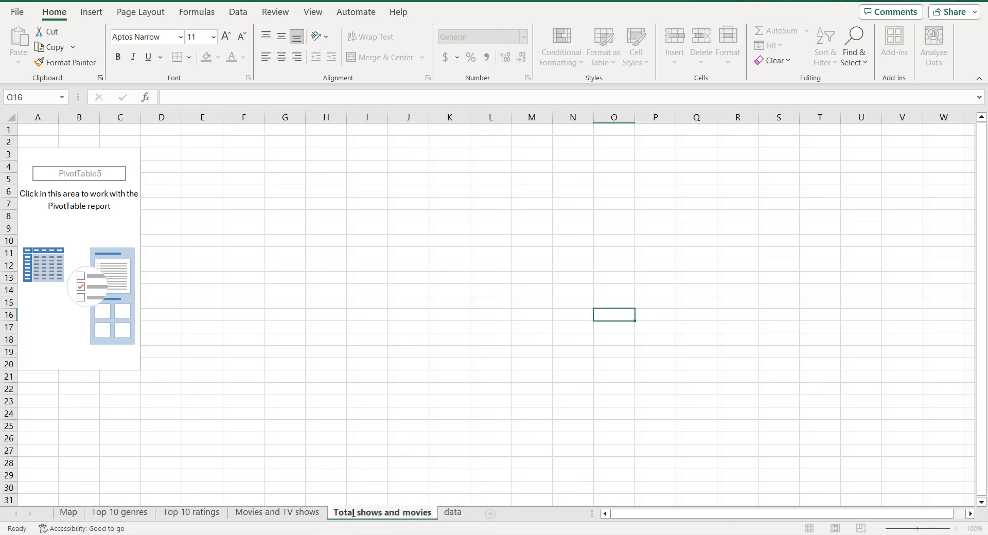
{"action": "type", "text": " by ye=r"}
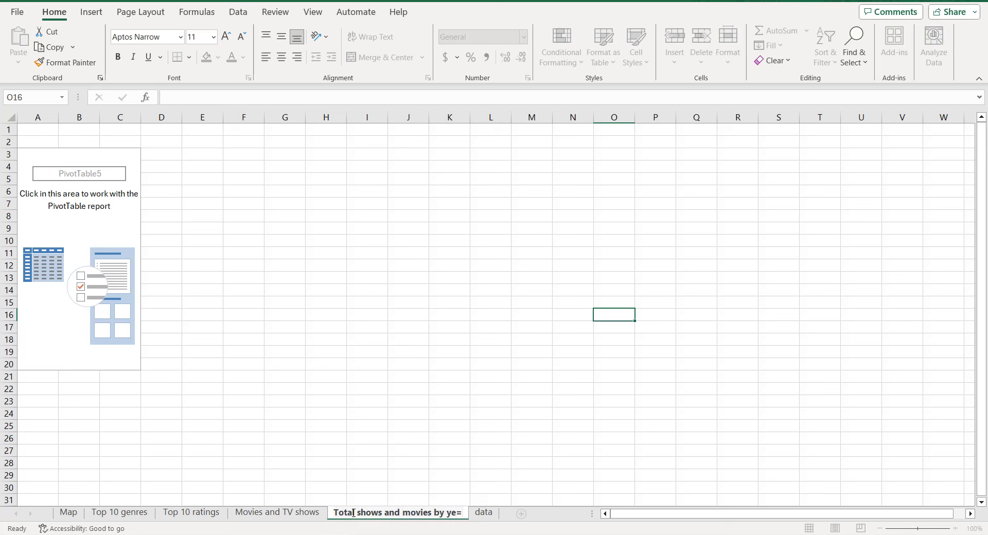
{"action": "key", "text": "BackSpace"}
{"action": "key", "text": "BackSpace"}
{"action": "key", "text": "BackSpace"}
{"action": "type", "text": "r."}
{"action": "key", "text": "Return"}
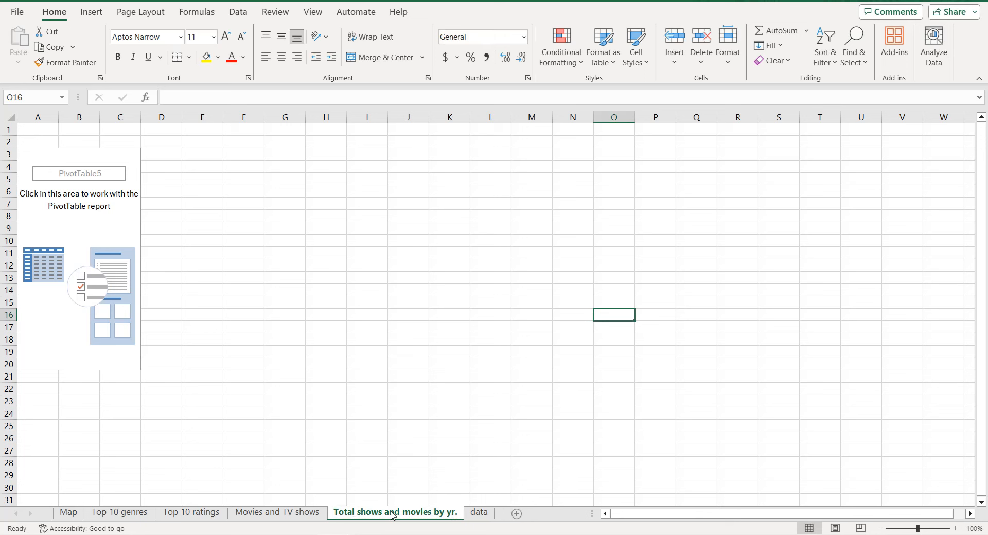
Create one more blank PivotTable from Table1 on a new worksheet and name that sheet "Cards".
{"action": "left_click", "coordinate": [479, 512]}
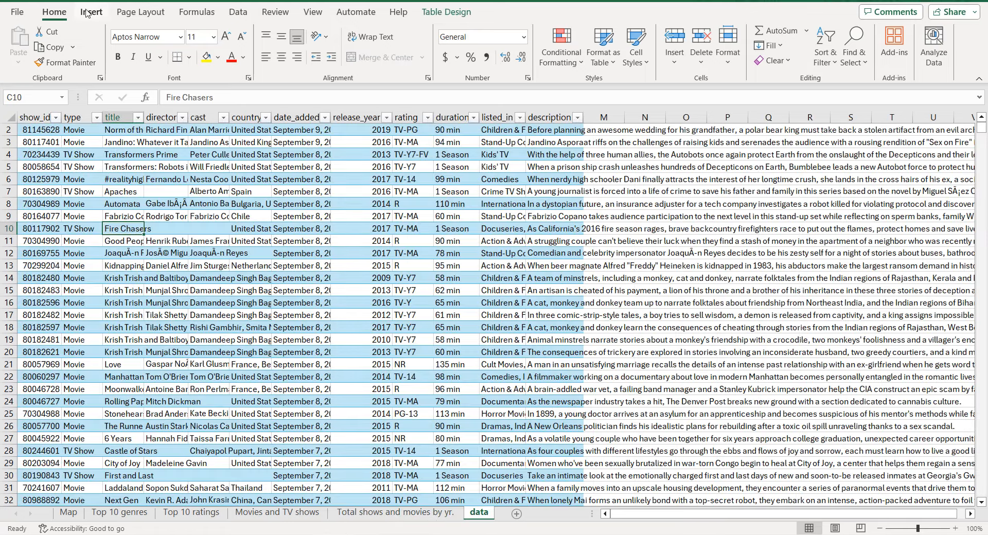
{"action": "left_click", "coordinate": [91, 12]}
{"action": "left_click", "coordinate": [22, 37]}
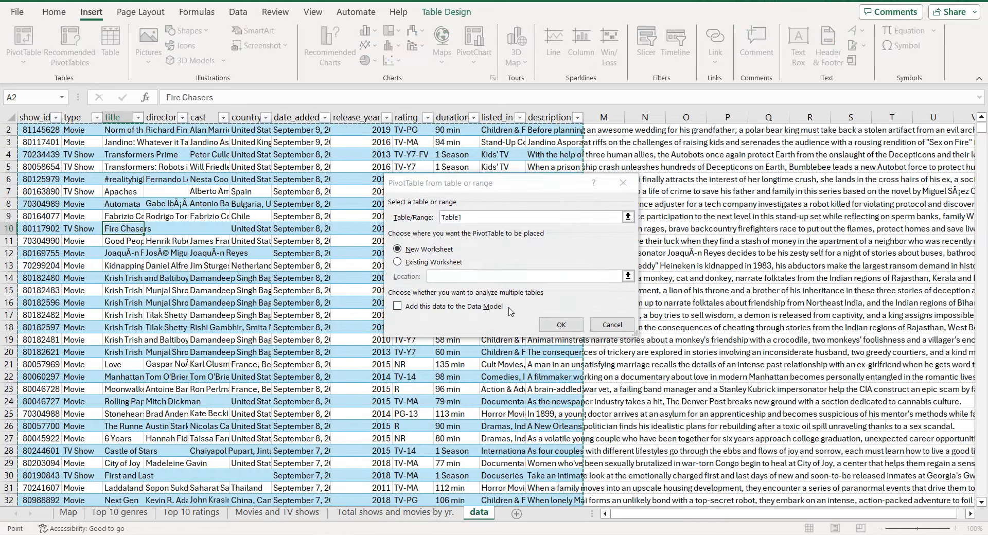
{"action": "left_click", "coordinate": [563, 325]}
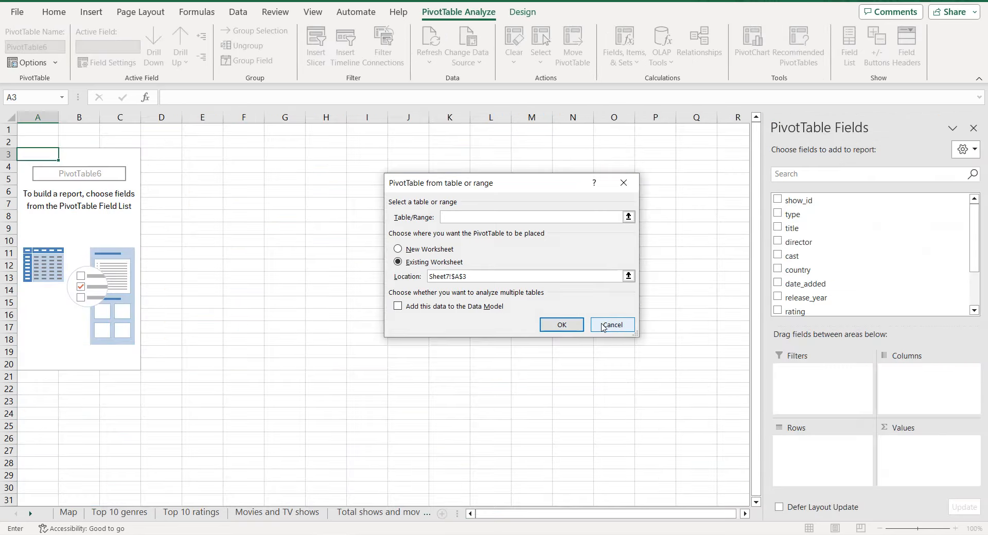
{"action": "left_click", "coordinate": [603, 327]}
{"action": "scroll", "coordinate": [40, 515], "scroll_direction": "down", "scroll_amount": 3}
{"action": "double_click", "coordinate": [311, 513]}
{"action": "key", "text": "Escape"}
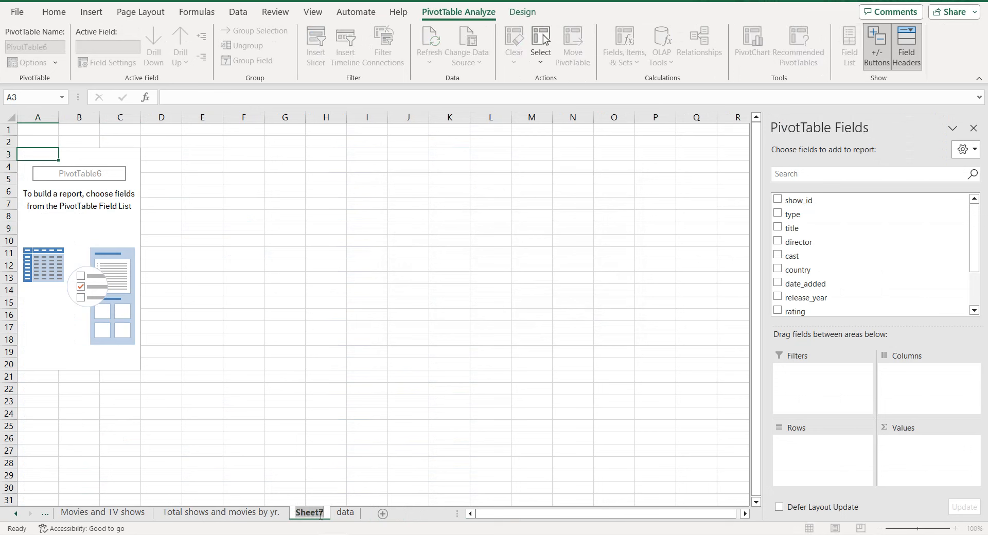
{"action": "type", "text": "Cards"}
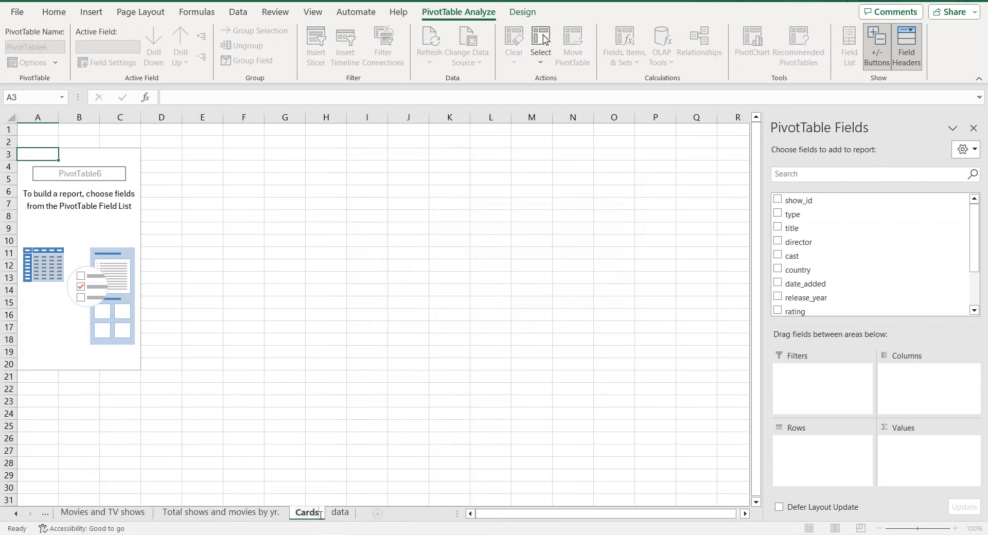
{"action": "key", "text": "Return"}
Move the data sheet to the front, before the Map sheet.
{"action": "left_click", "coordinate": [338, 513]}
{"action": "left_click", "coordinate": [46, 514]}
{"action": "left_click_drag", "start_coordinate": [46, 515], "coordinate": [59, 509]}
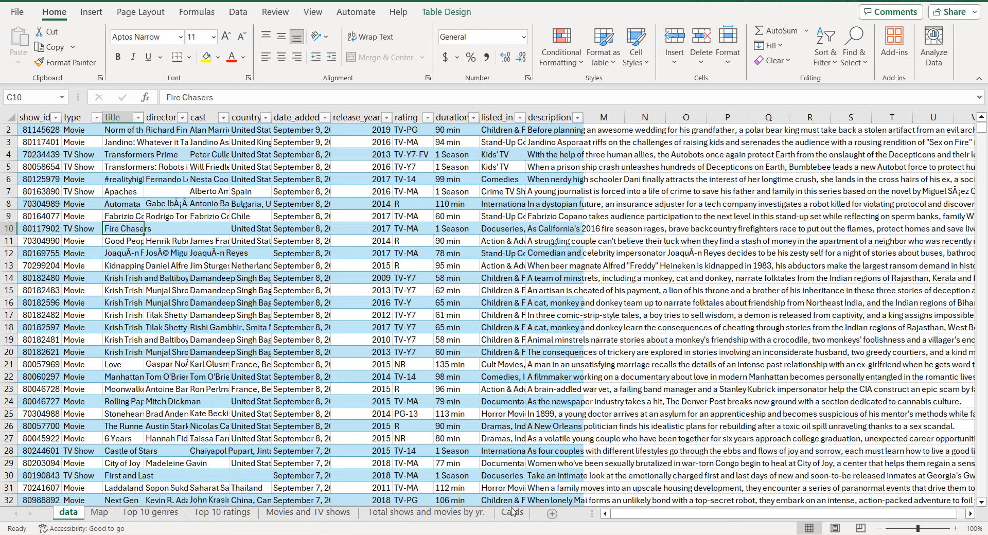
Add a new empty worksheet after the data sheet and name it "Dashboard".
{"action": "left_click", "coordinate": [554, 514]}
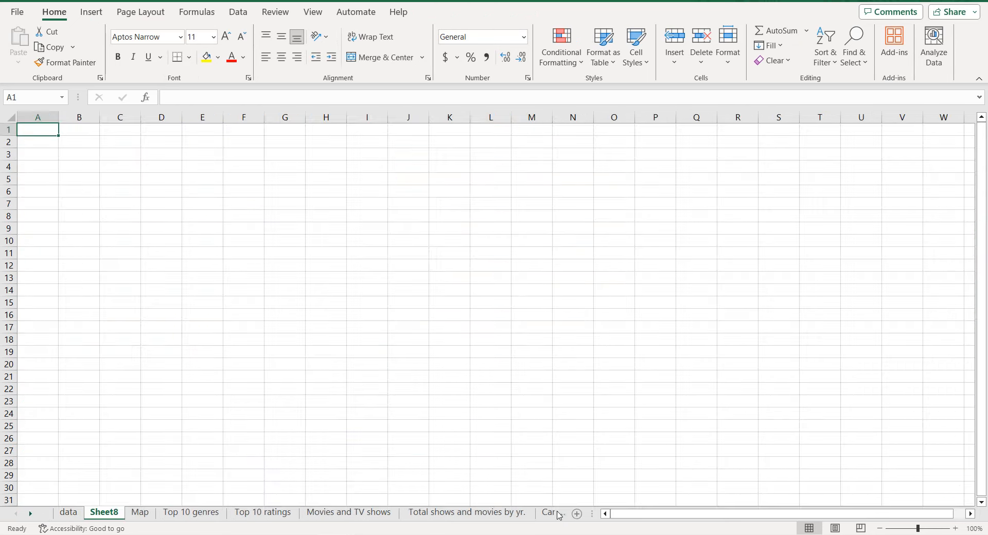
{"action": "double_click", "coordinate": [109, 513]}
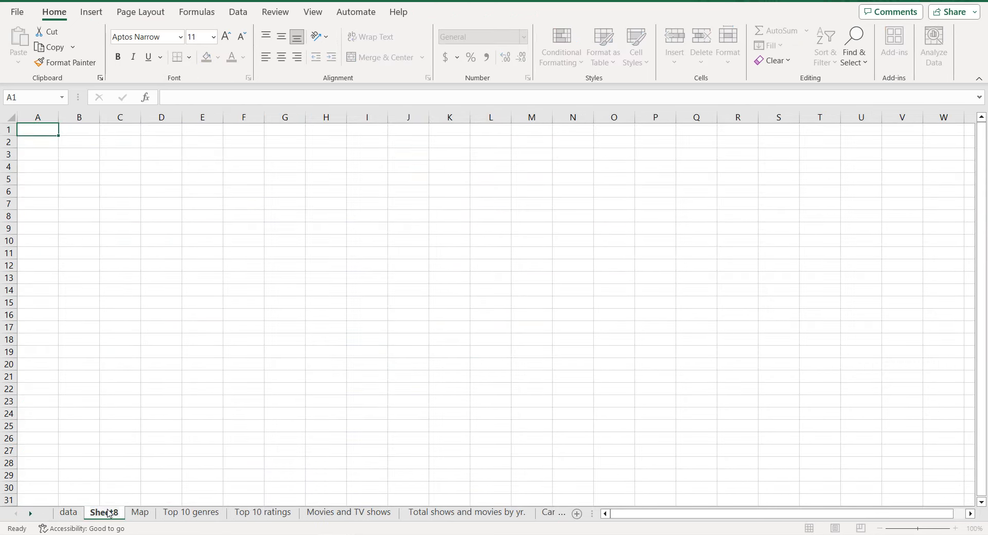
{"action": "type", "text": "Das"}
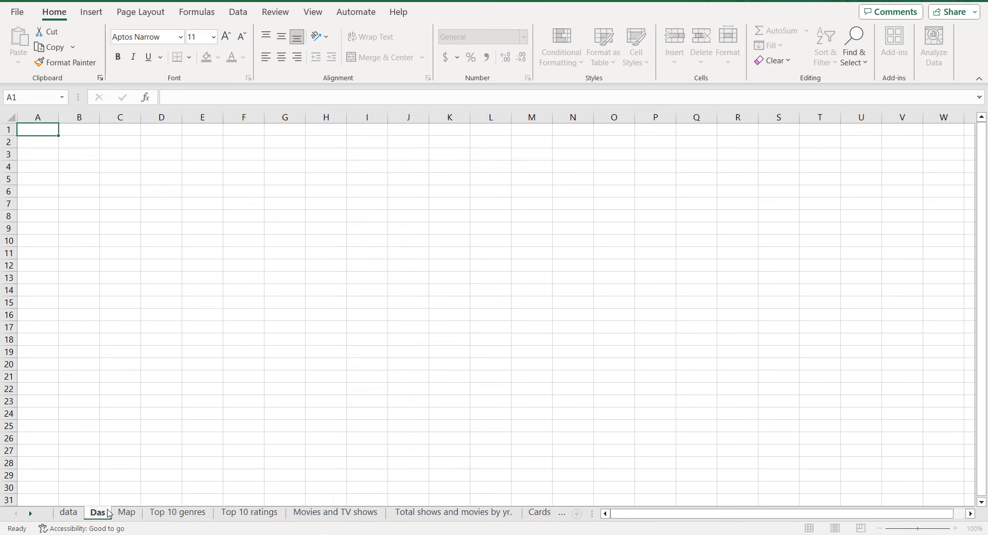
{"action": "type", "text": "hboard"}
{"action": "key", "text": "Return"}
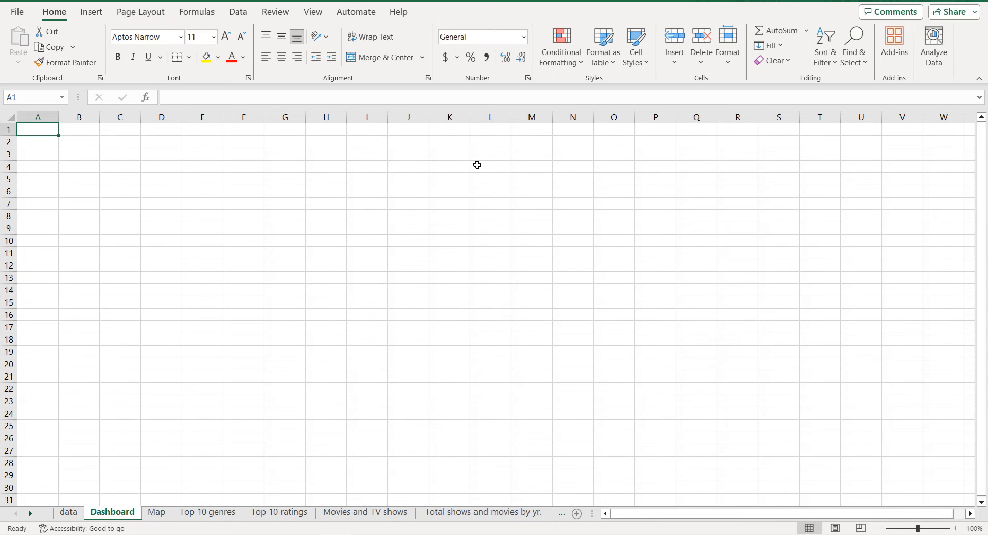
Hide the gridlines on the Dashboard sheet and fill all its cells with black.
{"action": "left_click", "coordinate": [311, 15]}
{"action": "left_click", "coordinate": [347, 46]}
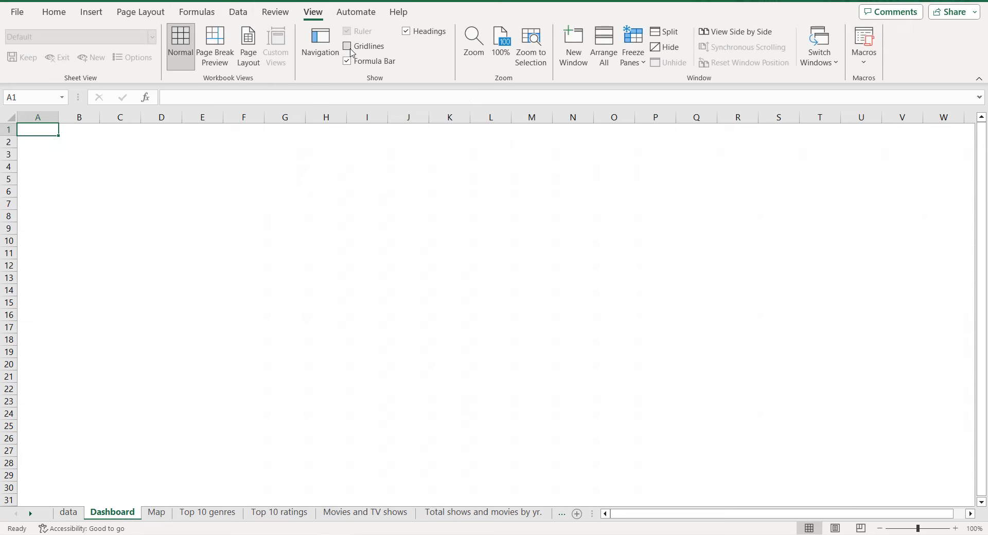
{"action": "key", "text": "ctrl+a"}
{"action": "right_click", "coordinate": [276, 165]}
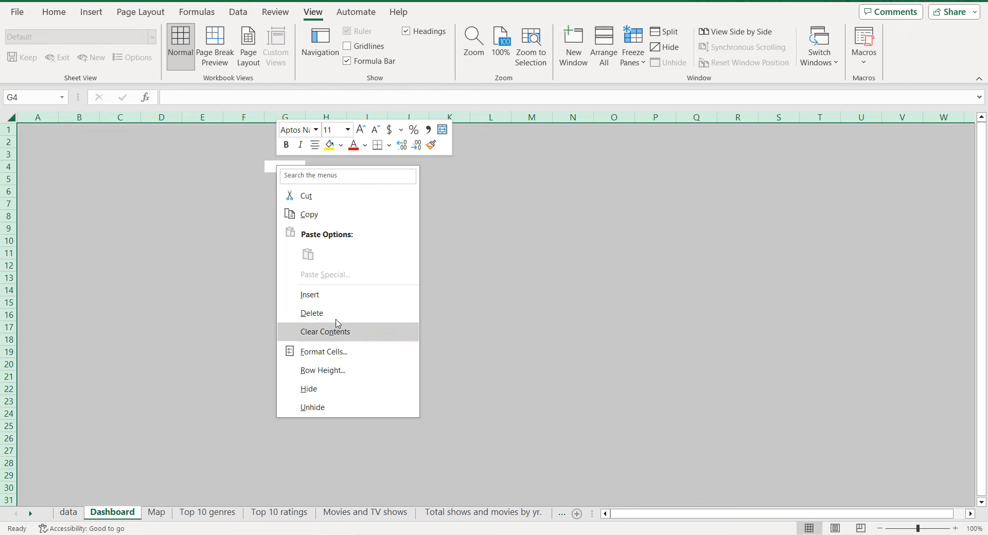
{"action": "left_click", "coordinate": [336, 352]}
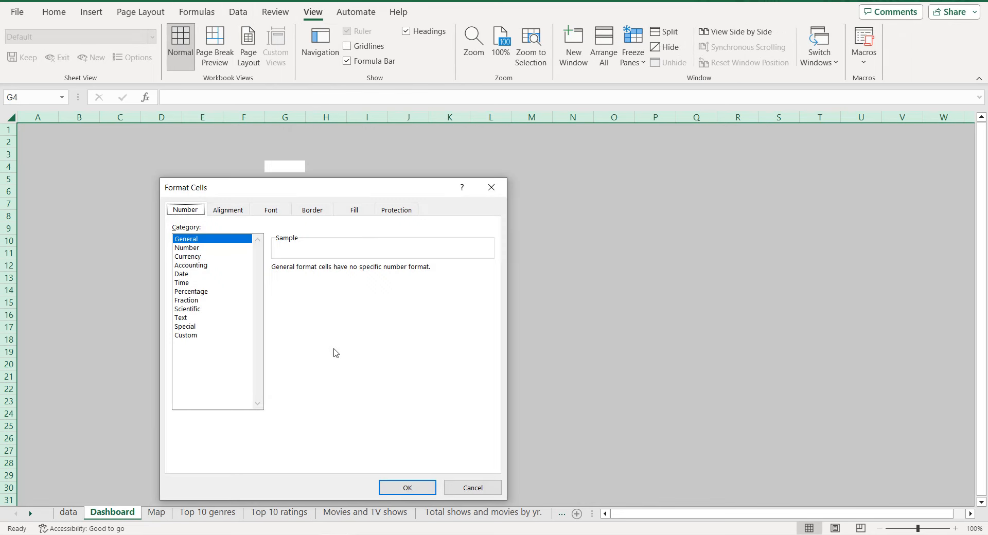
{"action": "left_click", "coordinate": [360, 216]}
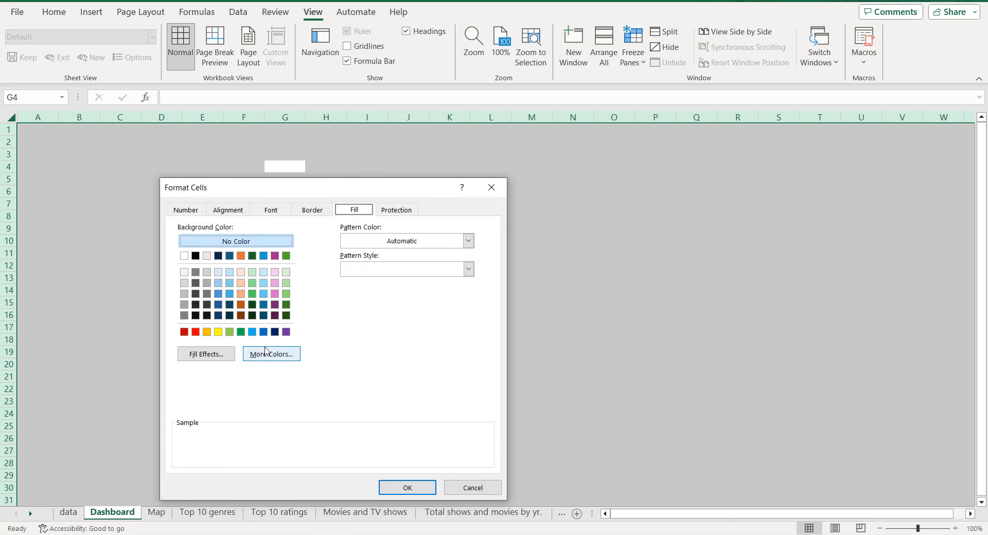
{"action": "left_click", "coordinate": [196, 256]}
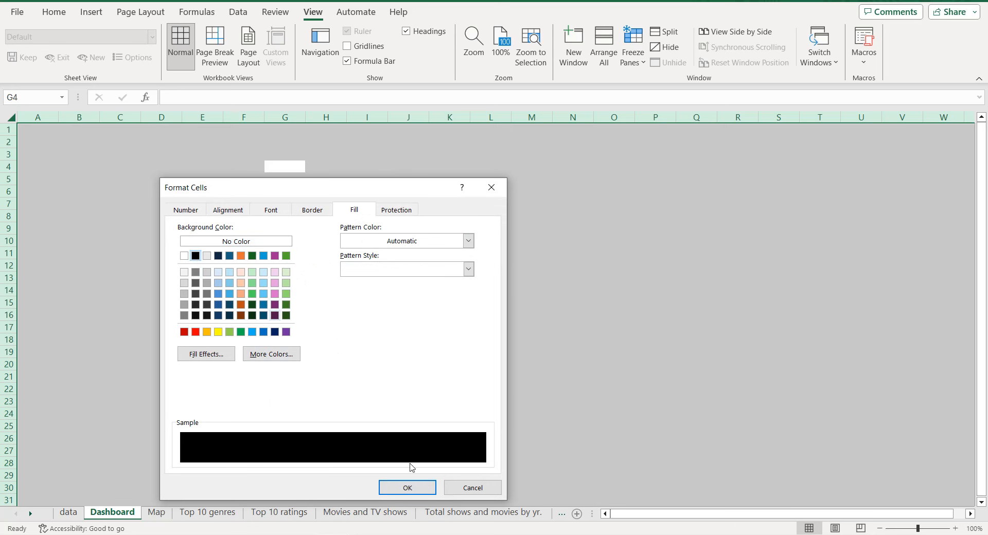
{"action": "left_click", "coordinate": [409, 487]}
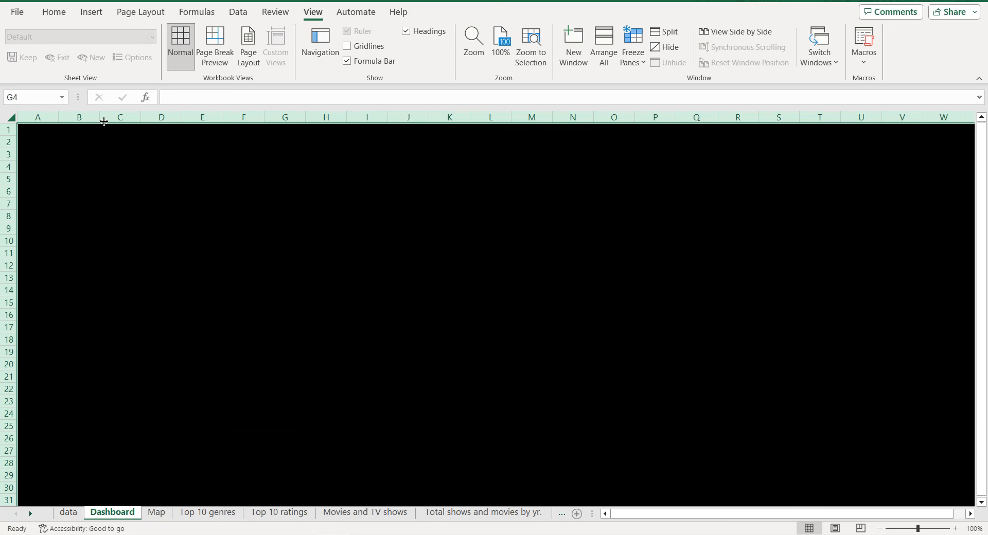
{"action": "left_click", "coordinate": [64, 13]}
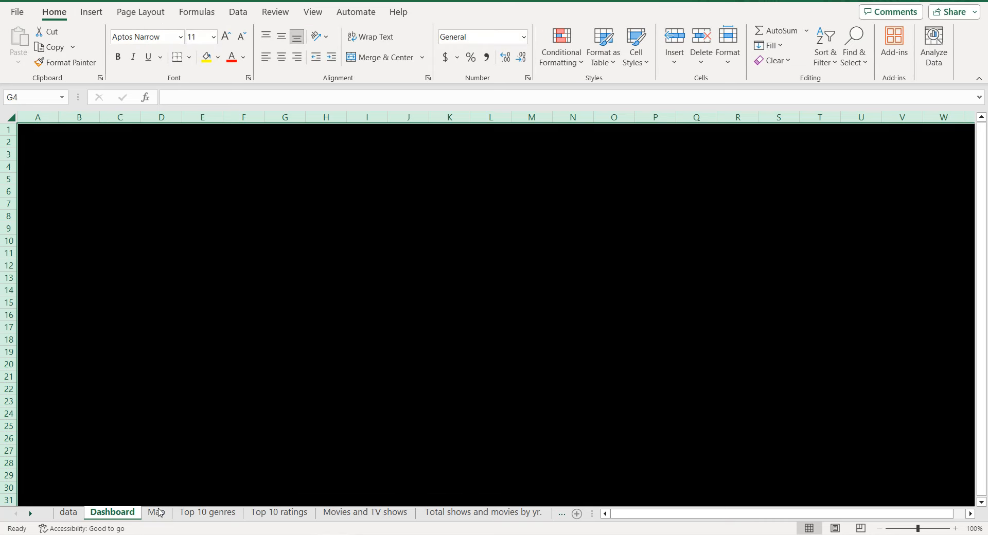
In the Map sheet's PivotTable, place country in the rows and show_id in the values.
{"action": "left_click", "coordinate": [157, 512]}
{"action": "left_click", "coordinate": [61, 230]}
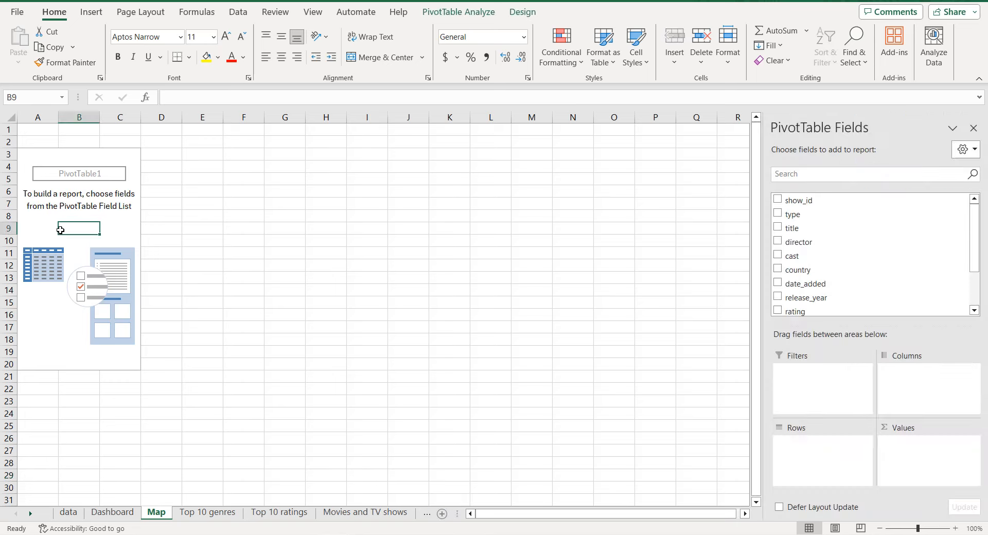
{"action": "left_click", "coordinate": [779, 269]}
{"action": "left_click_drag", "start_coordinate": [806, 200], "coordinate": [923, 444]}
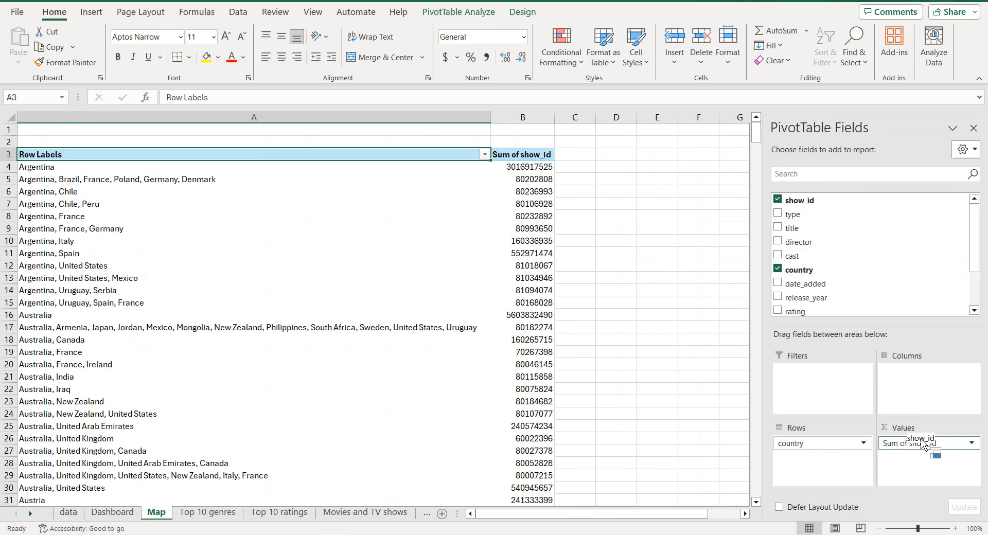
Summarize the show_id value field by Count instead of Sum.
{"action": "left_click", "coordinate": [921, 443]}
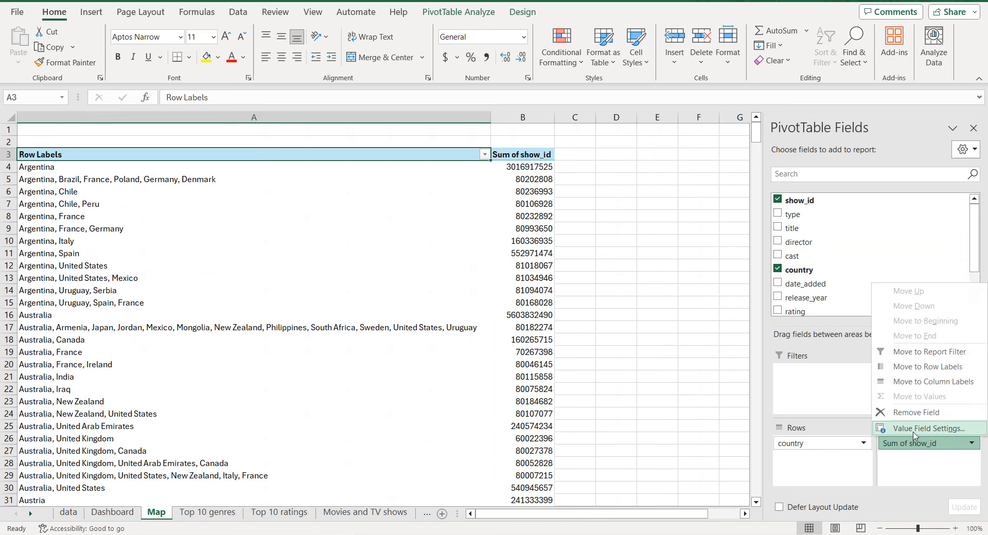
{"action": "left_click", "coordinate": [914, 430]}
{"action": "left_click", "coordinate": [411, 255]}
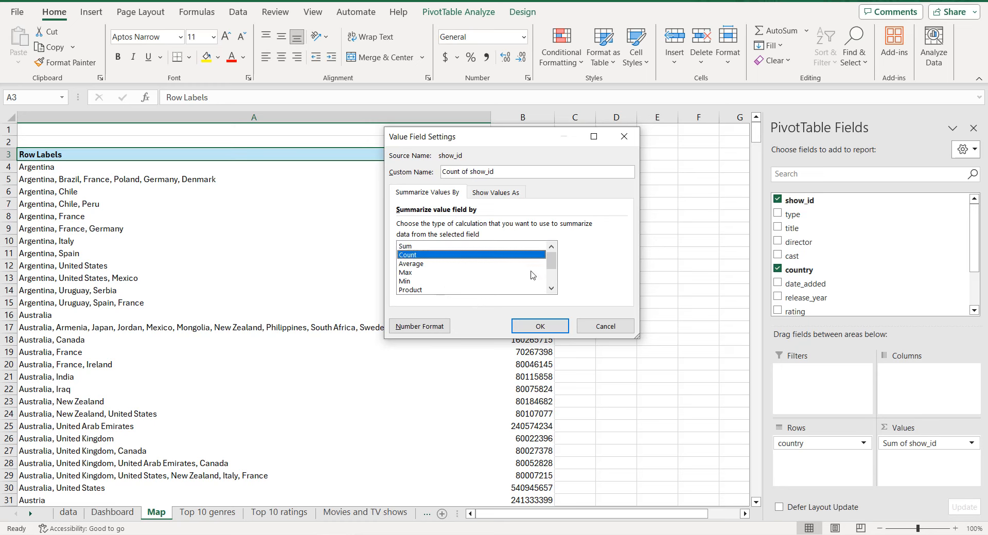
{"action": "left_click", "coordinate": [536, 324]}
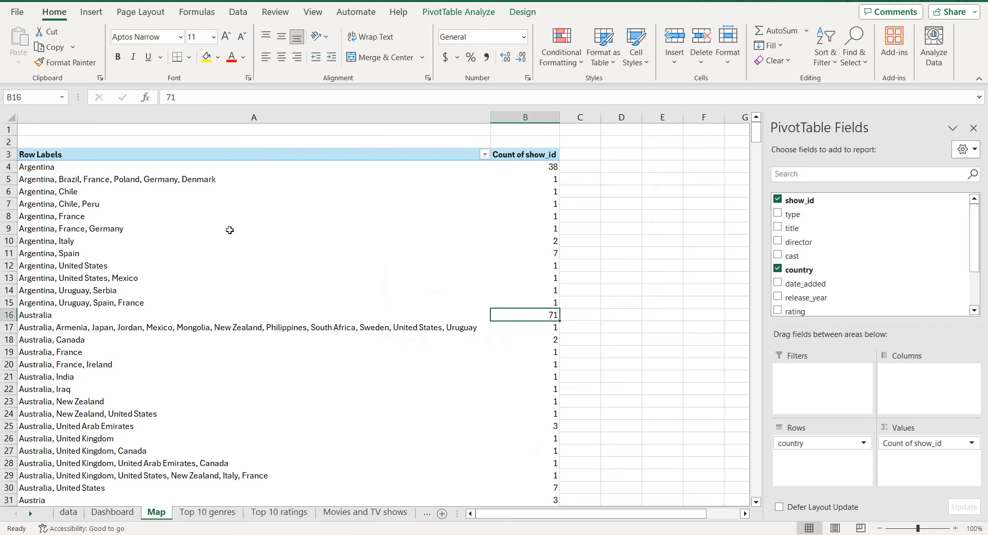
Remove the Grand Total row from the end of the Map PivotTable.
{"action": "left_click", "coordinate": [168, 156]}
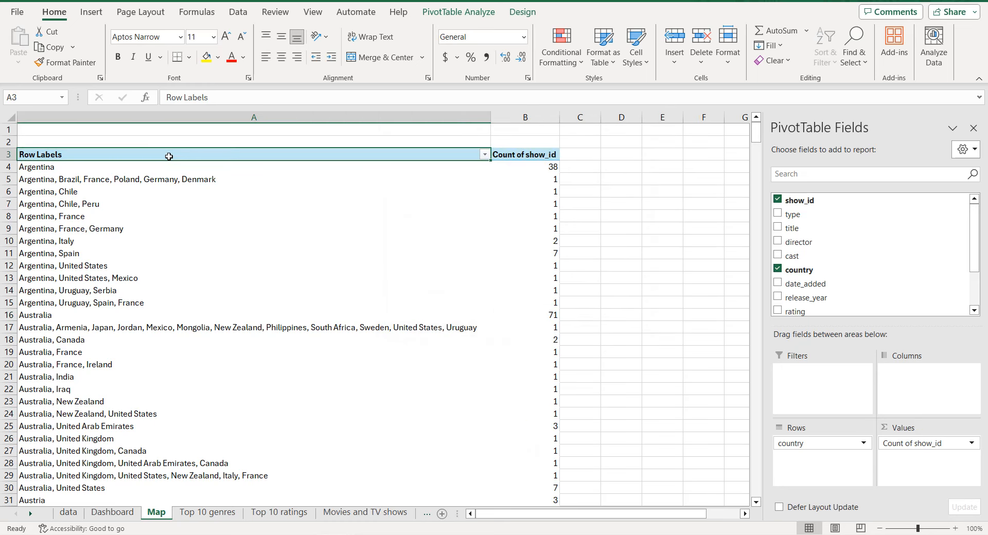
{"action": "key", "text": "ctrl+shift+Right"}
{"action": "key", "text": "ctrl+shift+Down"}
{"action": "scroll", "coordinate": [172, 193], "scroll_direction": "down", "scroll_amount": 4}
{"action": "left_click", "coordinate": [75, 354]}
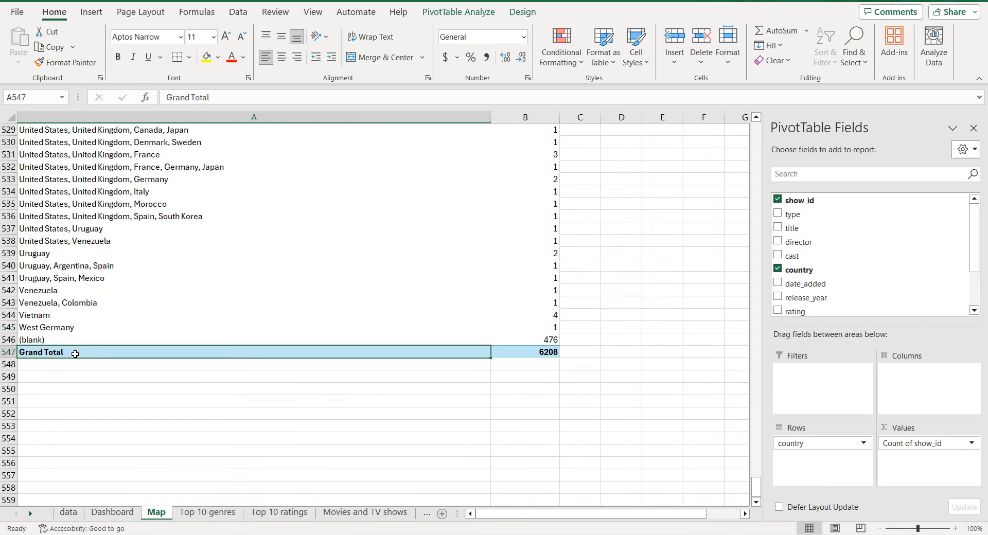
{"action": "right_click", "coordinate": [75, 354]}
{"action": "left_click", "coordinate": [144, 267]}
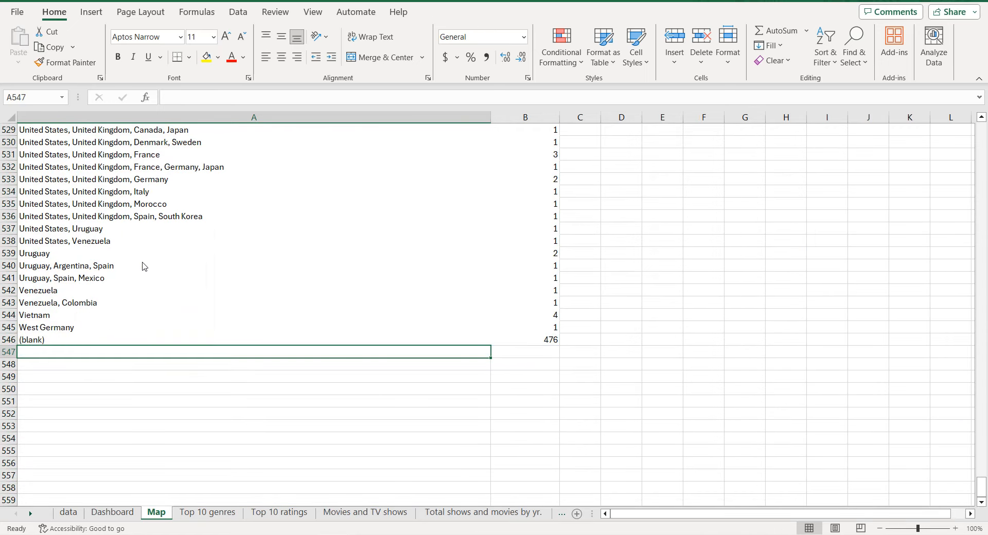
Copy the whole country PivotTable and paste it as values starting at cell E3 of the Map sheet.
{"action": "left_click", "coordinate": [143, 244]}
{"action": "key", "text": "ctrl+a"}
{"action": "key", "text": "ctrl+c"}
{"action": "key", "text": "ctrl+Home"}
{"action": "left_click", "coordinate": [644, 154]}
{"action": "right_click", "coordinate": [645, 154]}
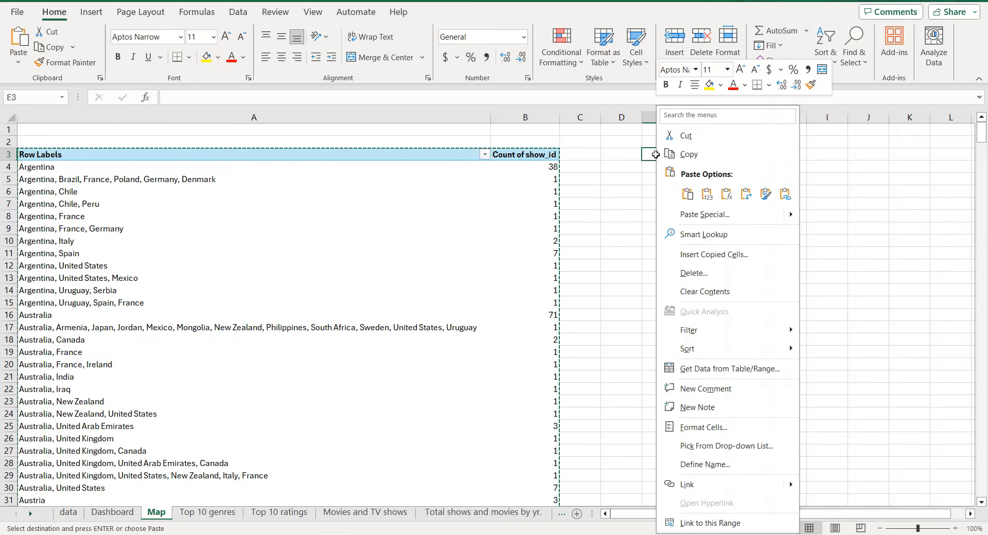
{"action": "left_click", "coordinate": [708, 195]}
{"action": "left_click", "coordinate": [710, 196]}
Convert the pasted country counts starting at cell E3 of the Map sheet into a table with a header row.
{"action": "left_click", "coordinate": [656, 155]}
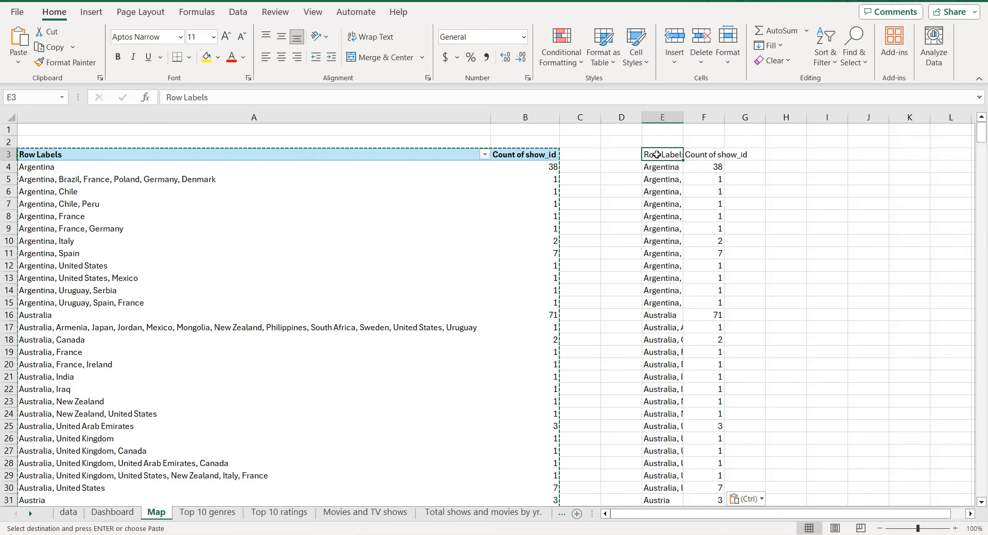
{"action": "key", "text": "ctrl+shift+Right"}
{"action": "key", "text": "ctrl+shift+Down"}
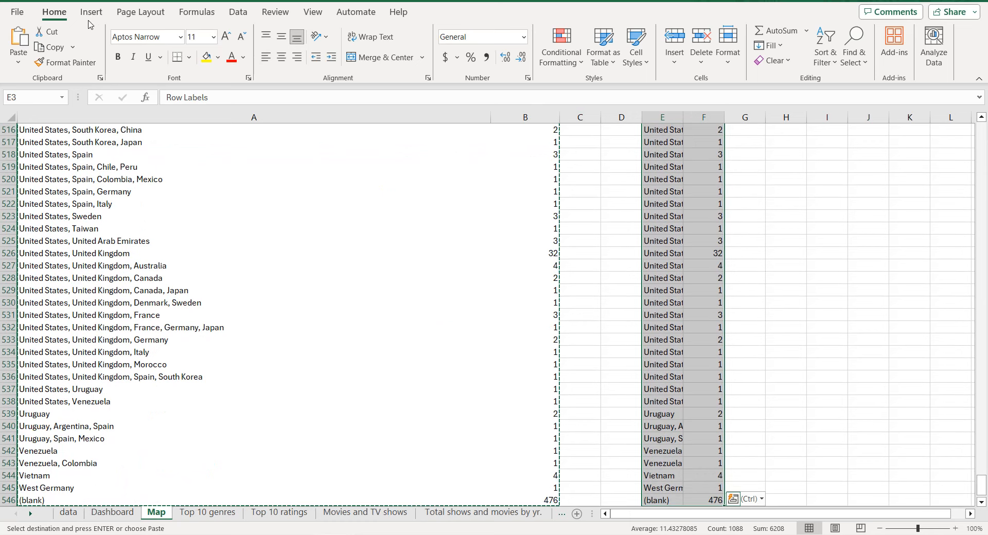
{"action": "left_click", "coordinate": [91, 12]}
{"action": "left_click", "coordinate": [110, 42]}
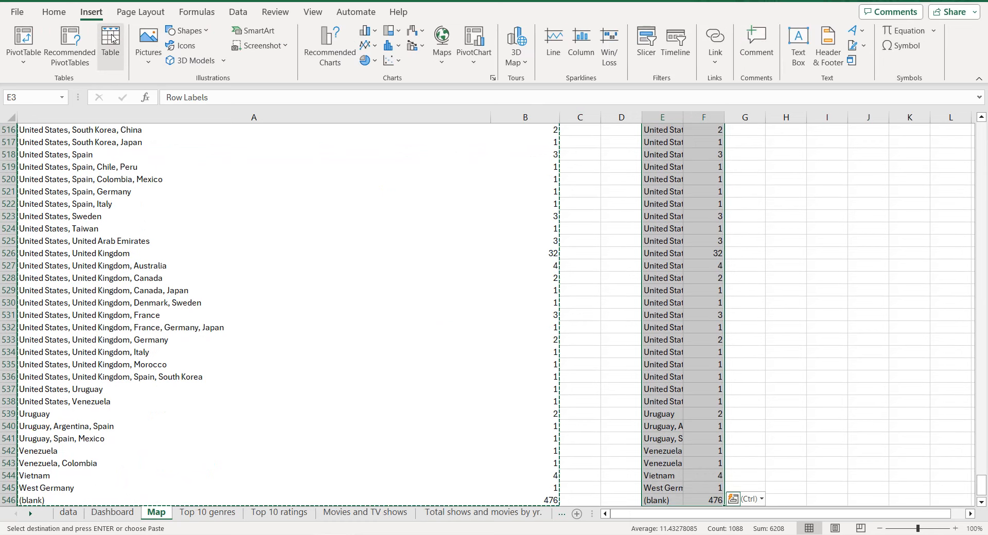
{"action": "left_click", "coordinate": [503, 284]}
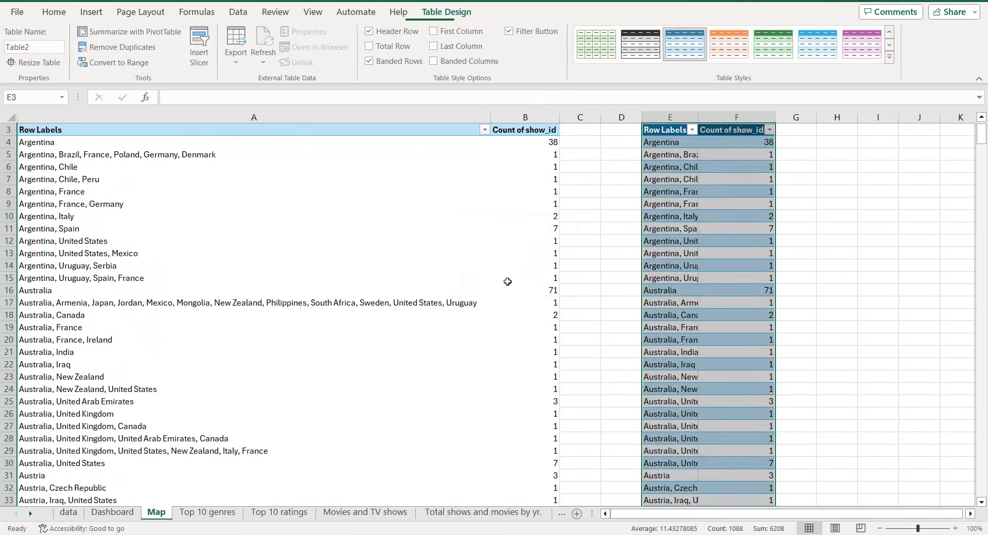
Autofit column E of the new table to the full country names.
{"action": "left_click", "coordinate": [680, 155]}
{"action": "double_click", "coordinate": [696, 118]}
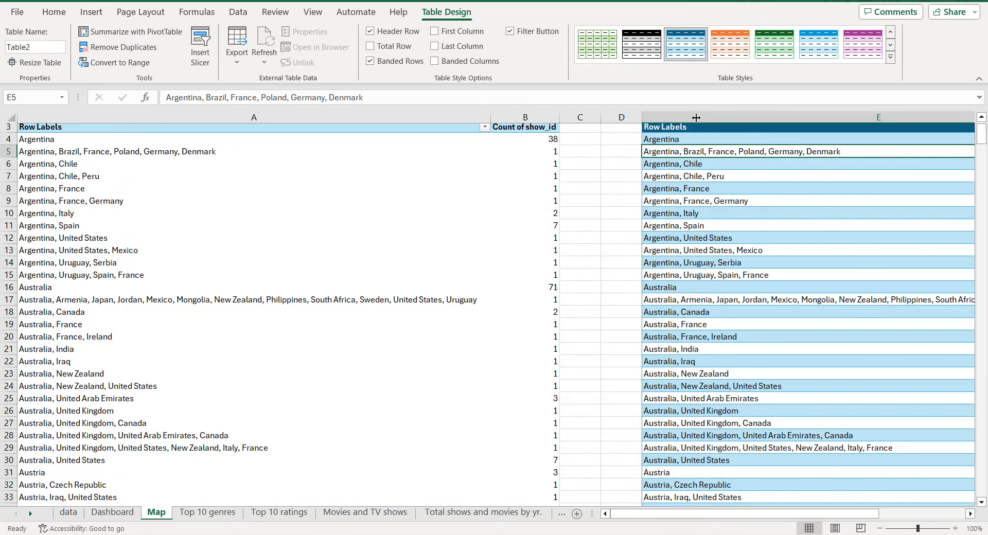
{"action": "left_click", "coordinate": [891, 514]}
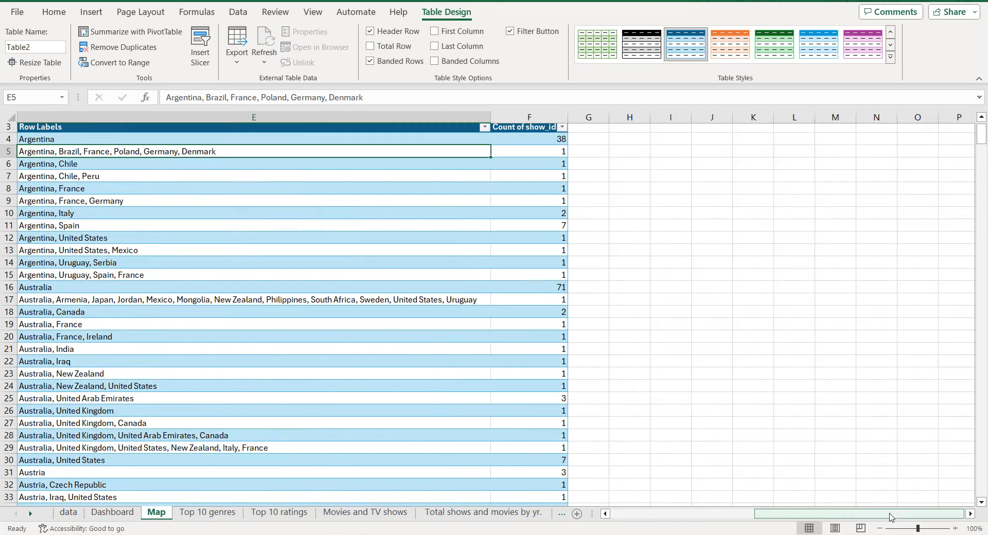
Insert a table column between Row Labels and Count of show_id in the new table.
{"action": "scroll", "coordinate": [525, 134], "scroll_direction": "up", "scroll_amount": 1}
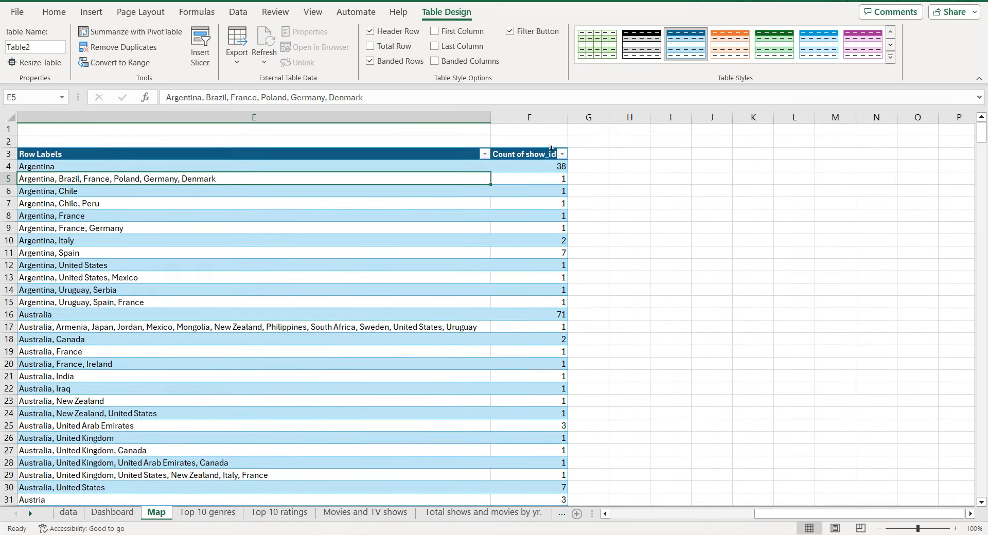
{"action": "left_click", "coordinate": [532, 151]}
{"action": "right_click", "coordinate": [534, 154]}
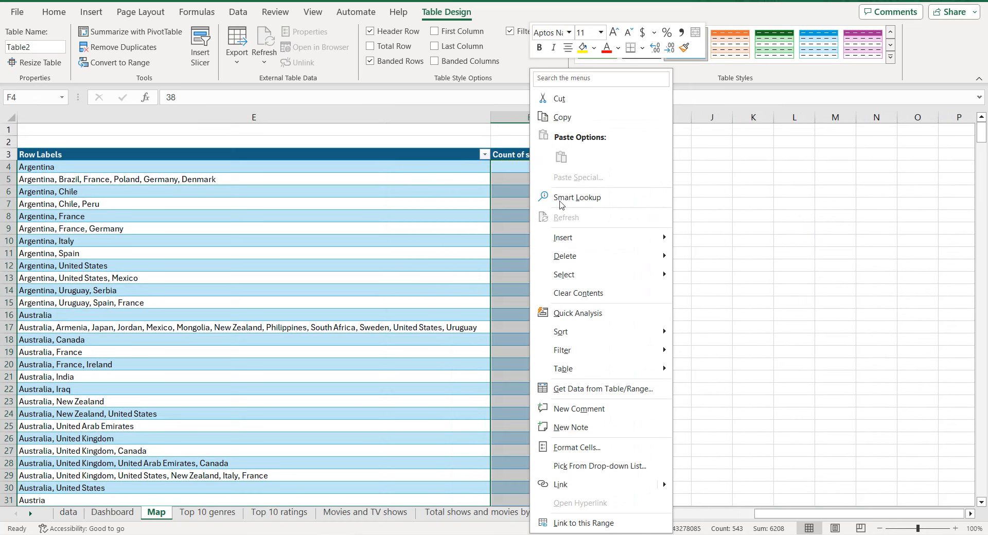
{"action": "mouse_move", "coordinate": [604, 238]}
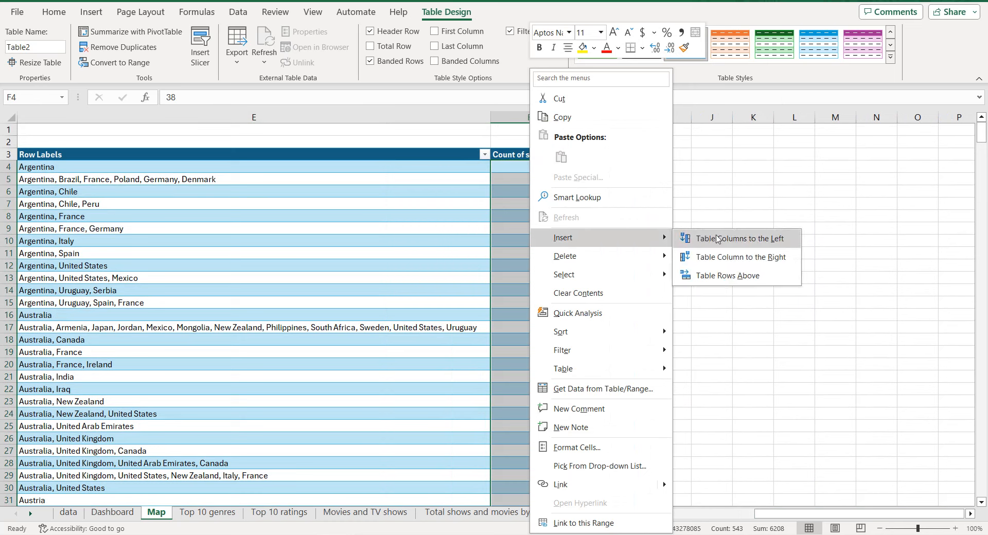
{"action": "left_click", "coordinate": [717, 239]}
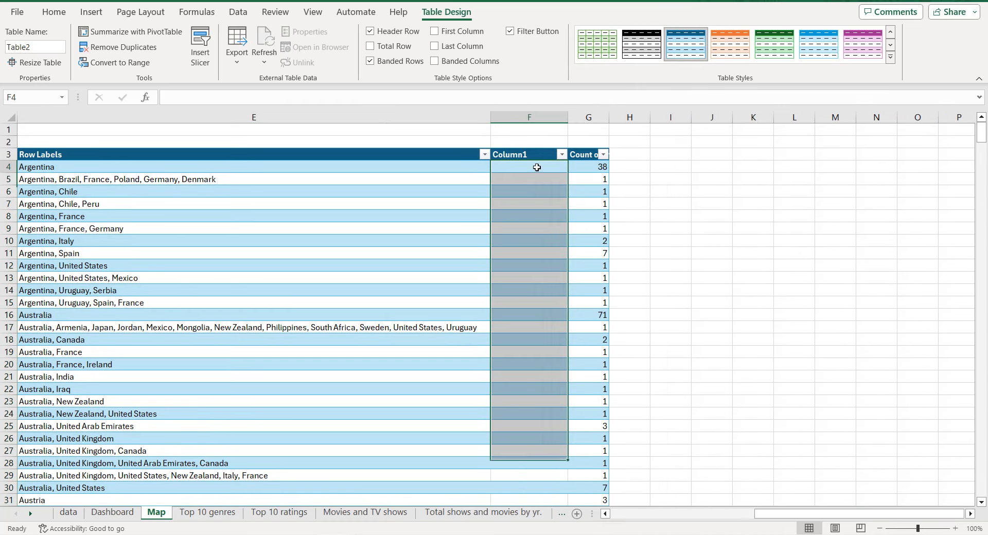
Fill the new table column from F4 with the word-count formula =LEN(TRIM(E4))-LEN(SUBSTITUTE(TRIM(E4)," ",""))+1.
{"action": "left_click", "coordinate": [537, 167]}
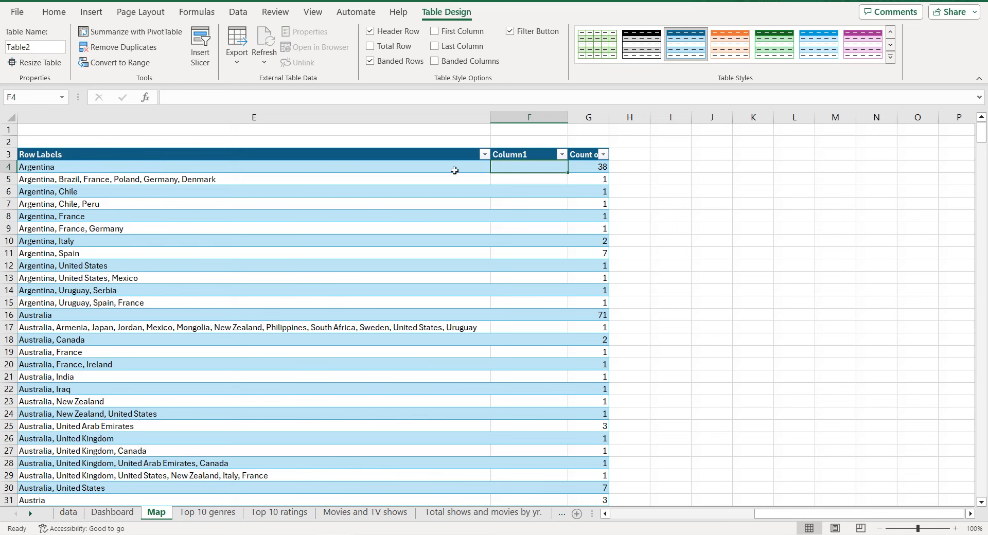
{"action": "double_click", "coordinate": [520, 166]}
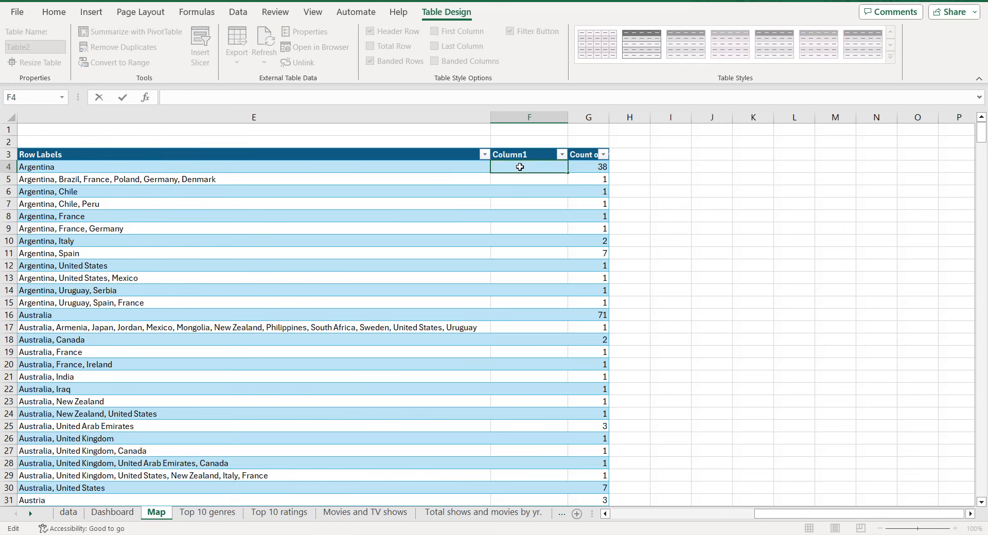
{"action": "type", "text": "=LEN"}
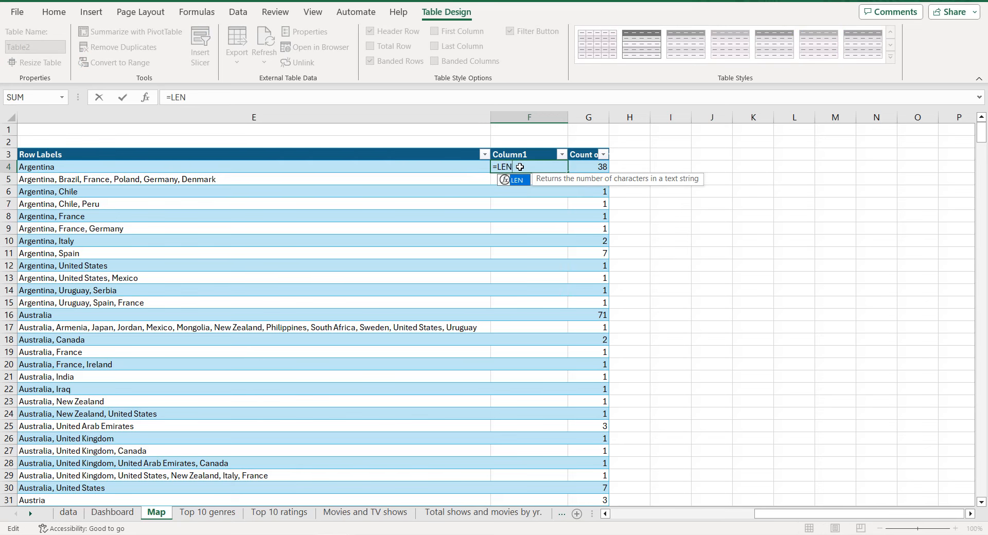
{"action": "type", "text": "(TRIM"}
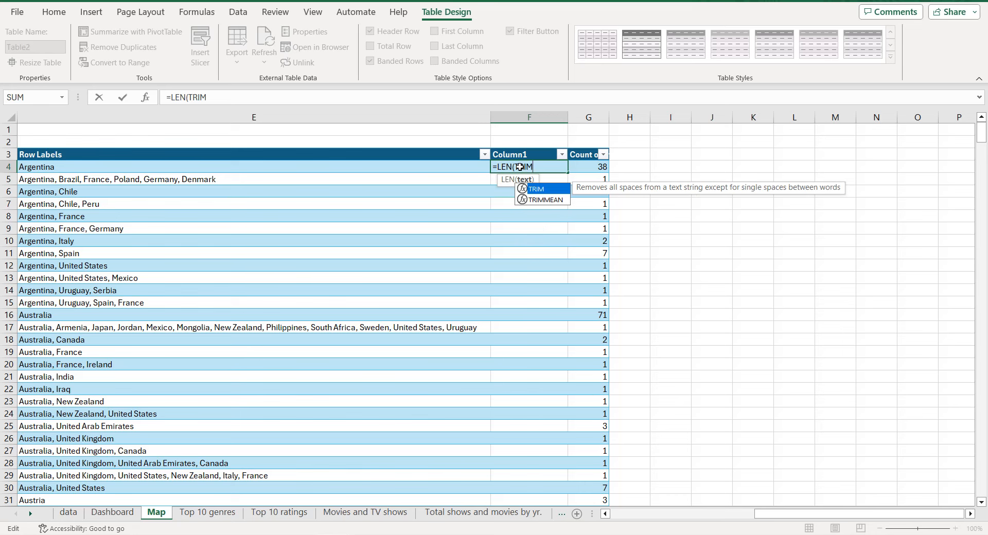
{"action": "type", "text": "("}
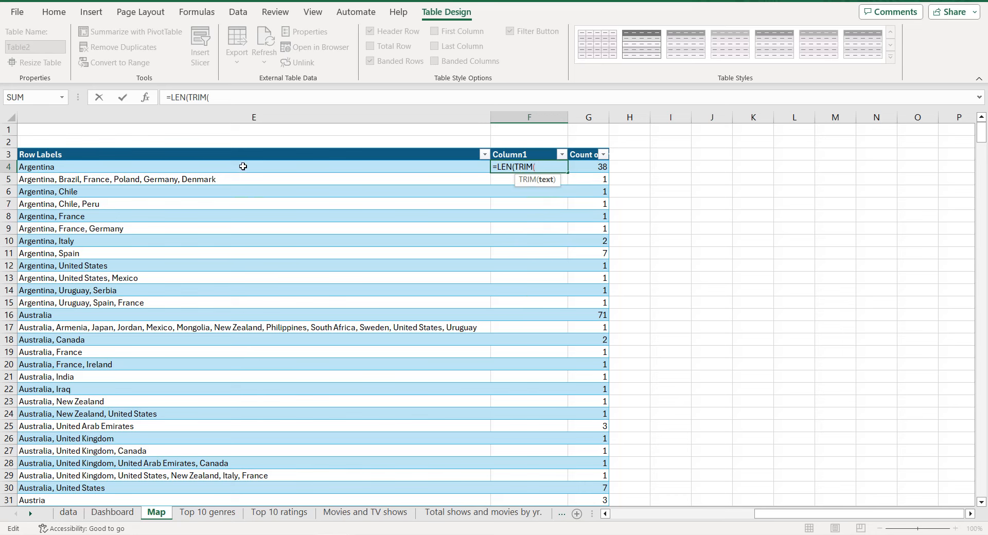
{"action": "type", "text": "E"}
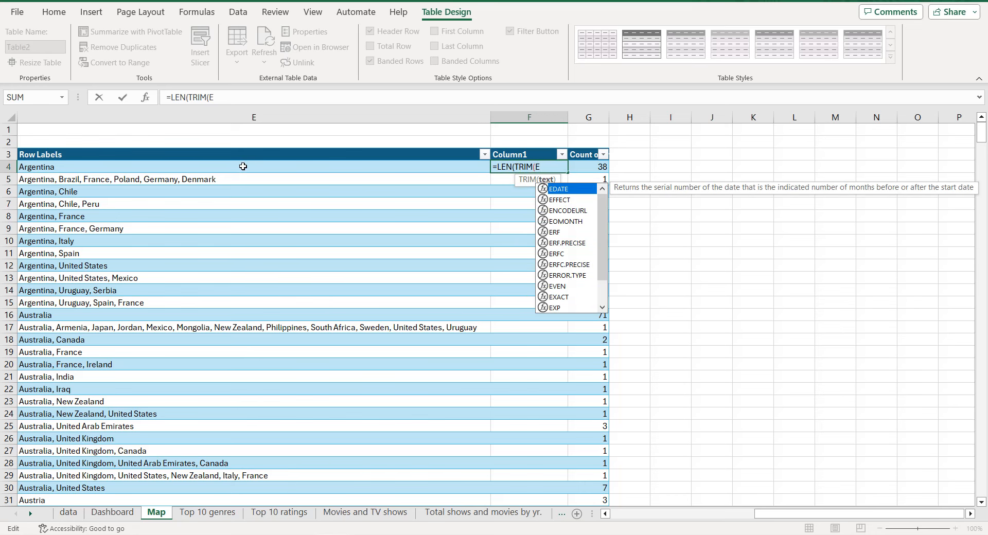
{"action": "type", "text": "4))"}
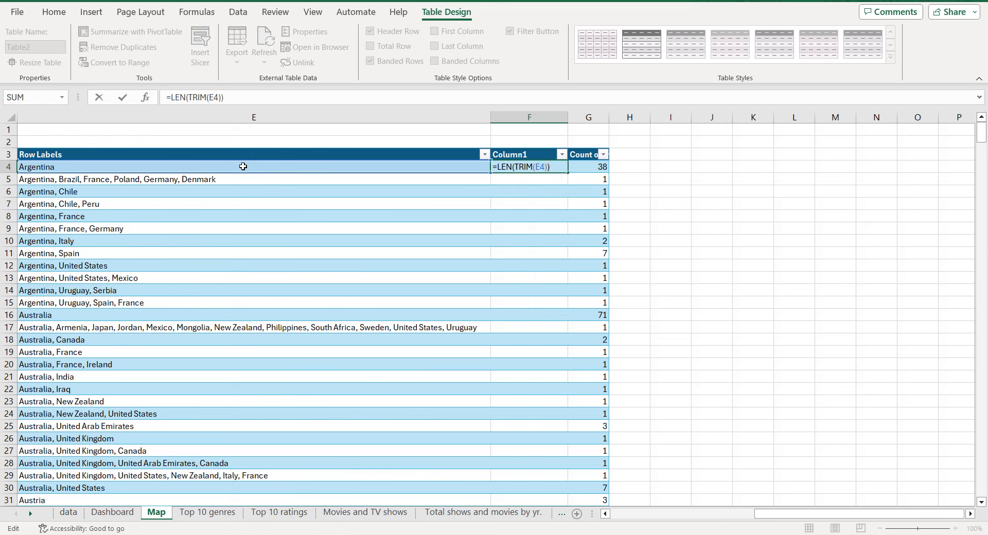
{"action": "type", "text": "-LEN(S"}
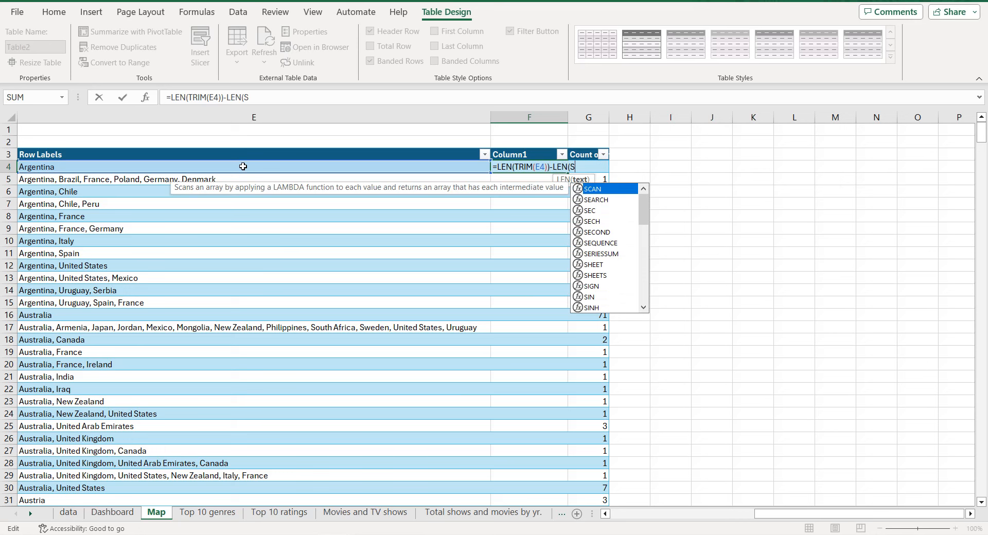
{"action": "type", "text": "UBST"}
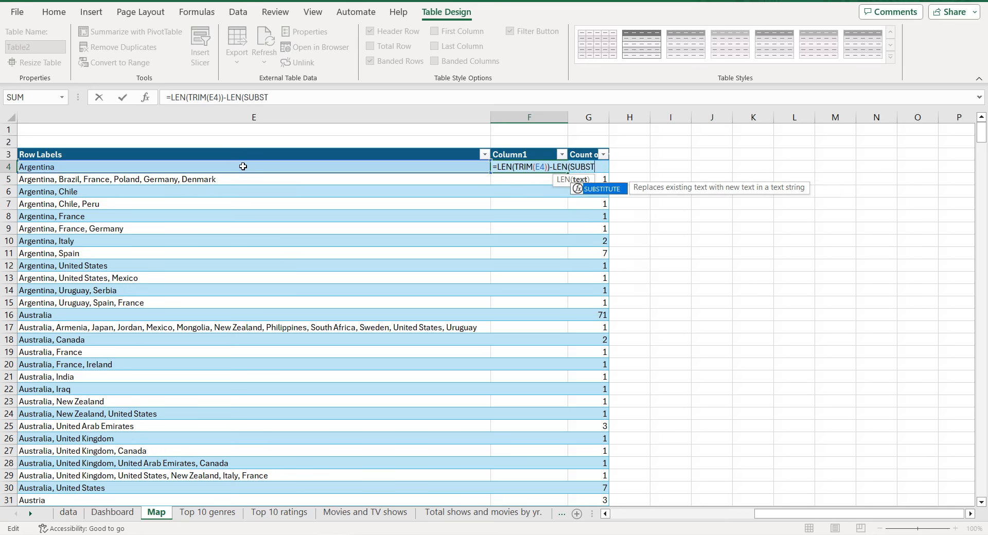
{"action": "type", "text": "ITUTE"}
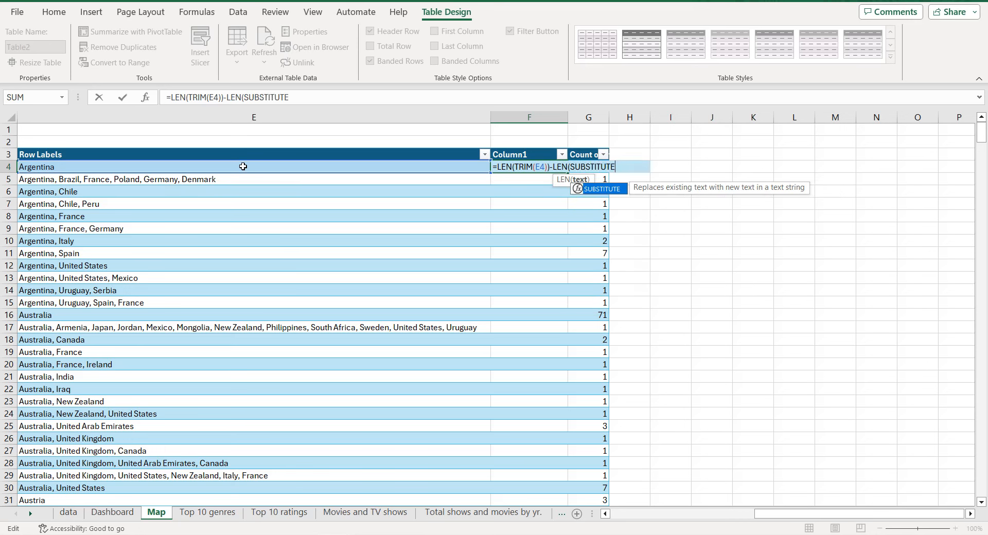
{"action": "type", "text": "(TR"}
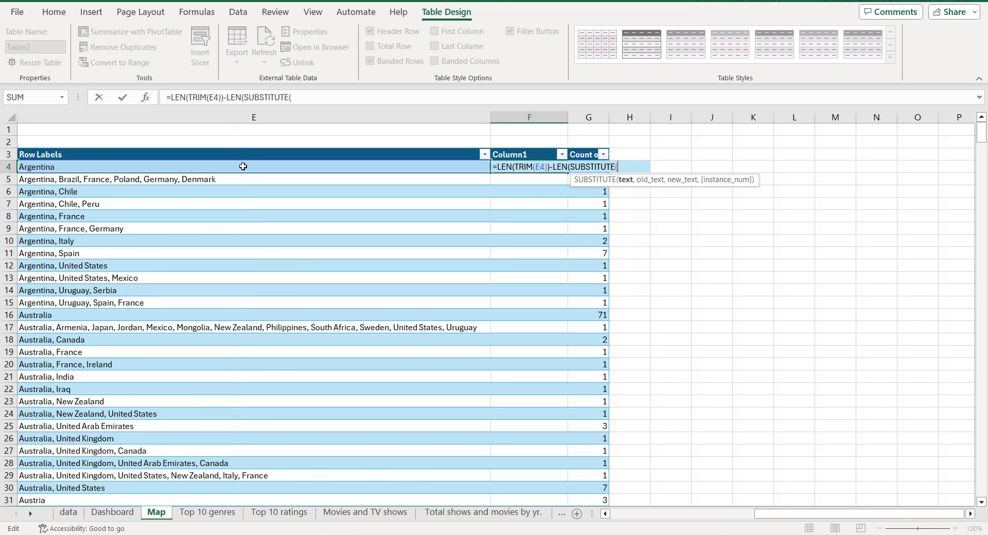
{"action": "type", "text": "IM"}
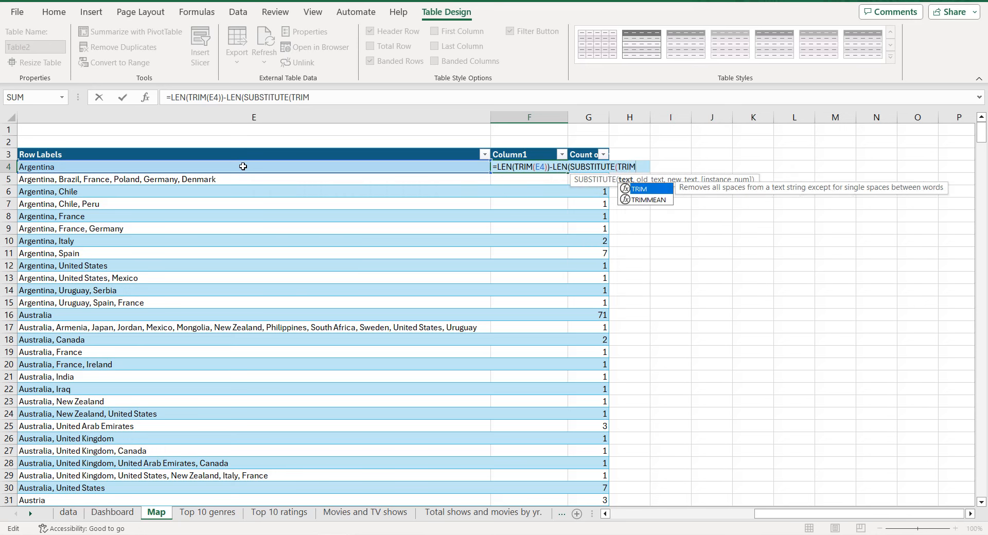
{"action": "type", "text": "("}
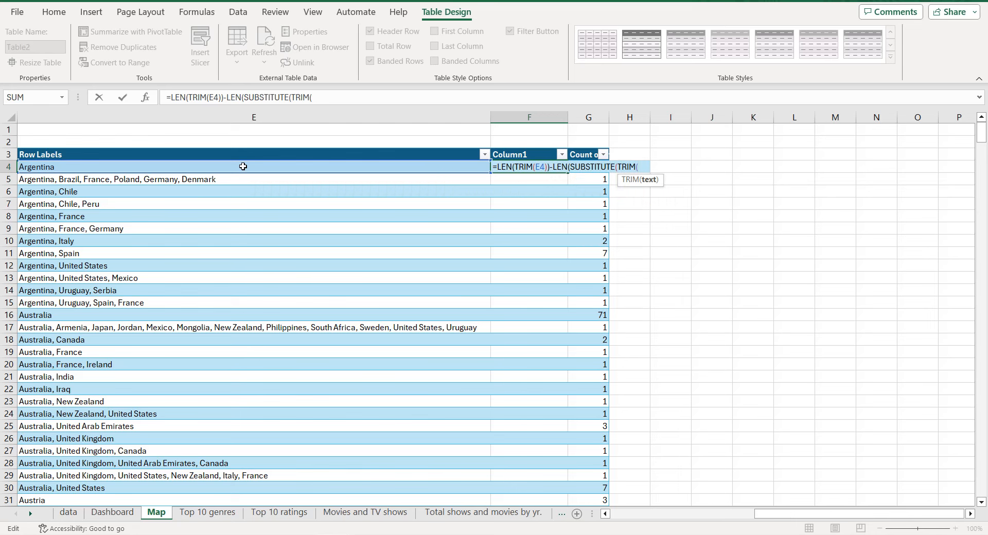
{"action": "type", "text": "E4"}
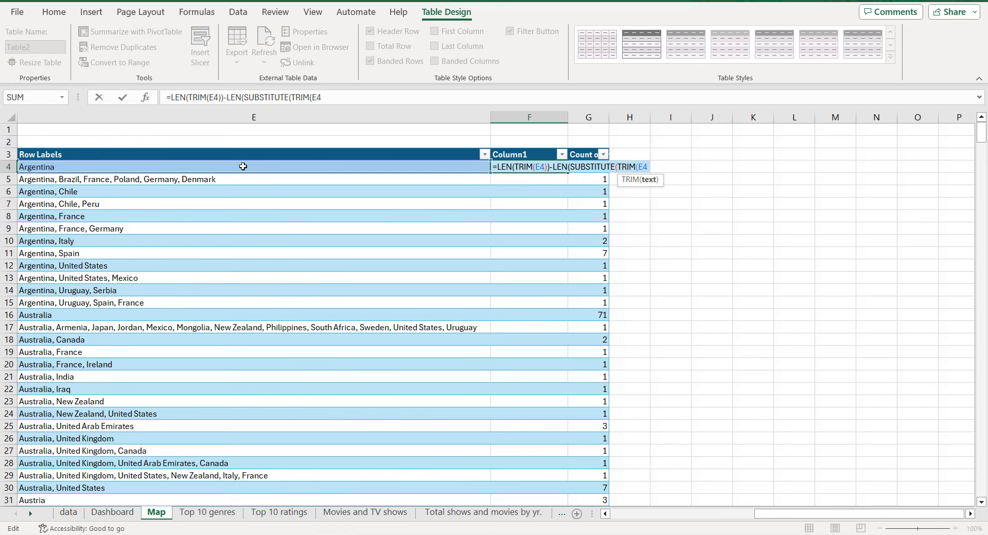
{"action": "type", "text": "°"}
{"action": "type", "text": ")"}
{"action": "type", "text": ","}
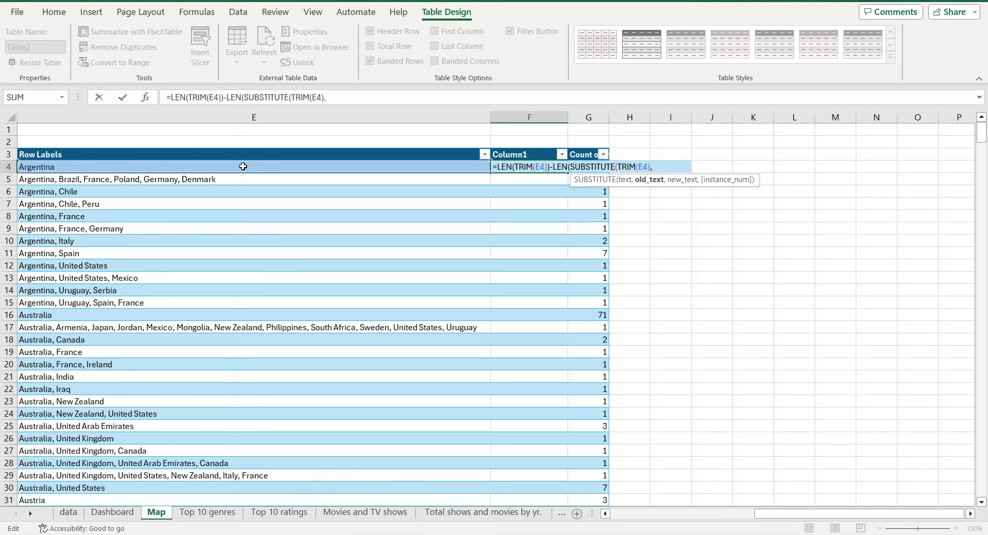
{"action": "type", "text": "\" \",\"\""}
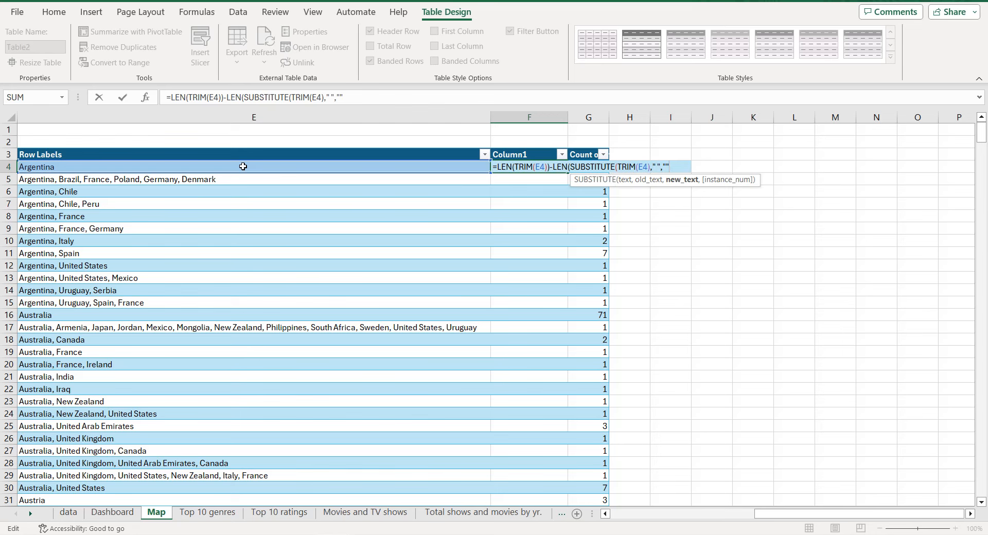
{"action": "type", "text": "))"}
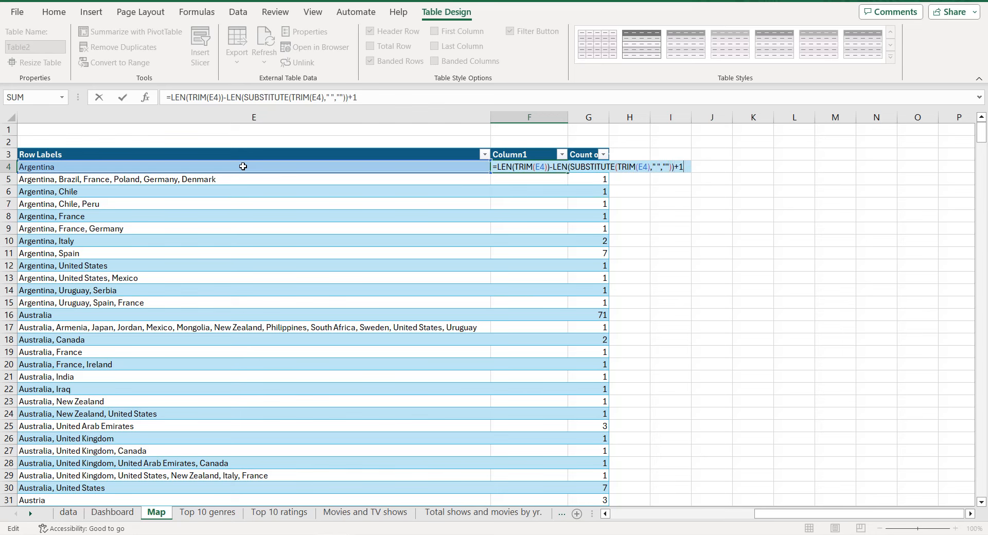
{"action": "type", "text": "+1"}
{"action": "key", "text": "Return"}
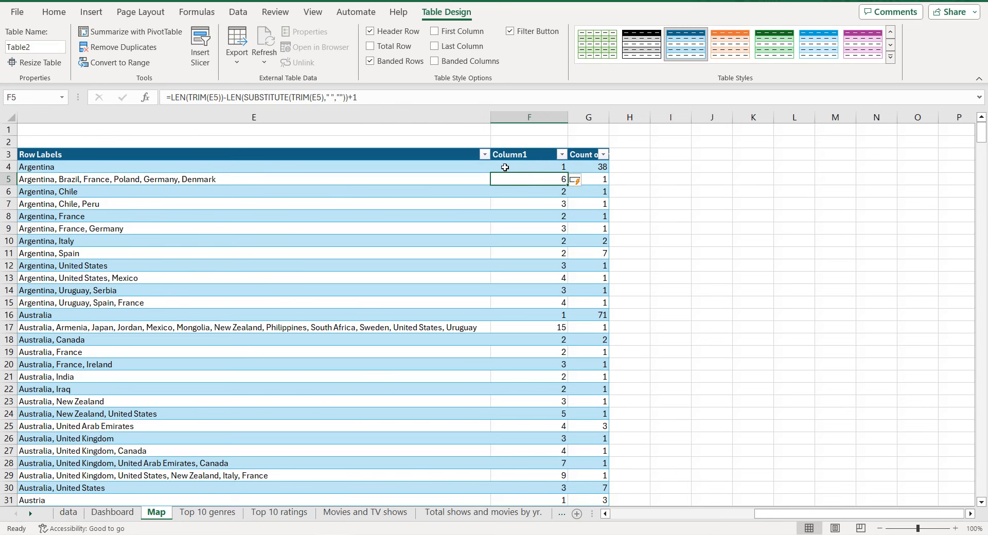
Copy the whole three-column table into cell A1 of a new sheet and autofit its columns.
{"action": "scroll", "coordinate": [505, 168], "scroll_direction": "left", "scroll_amount": 3}
{"action": "left_click", "coordinate": [355, 153]}
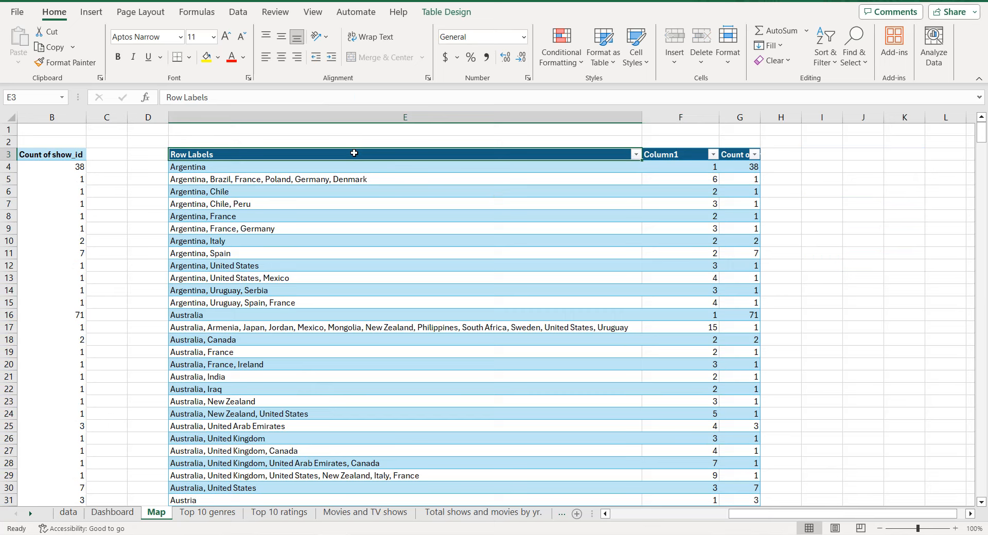
{"action": "key", "text": "ctrl+shift+Down"}
{"action": "key", "text": "ctrl+shift+Right"}
{"action": "key", "text": "ctrl+c"}
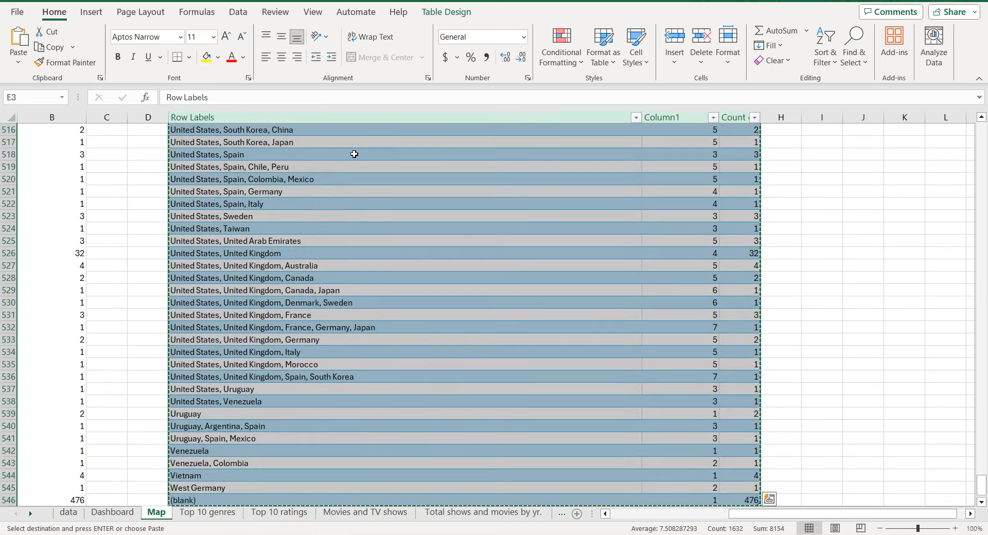
{"action": "left_click", "coordinate": [577, 514]}
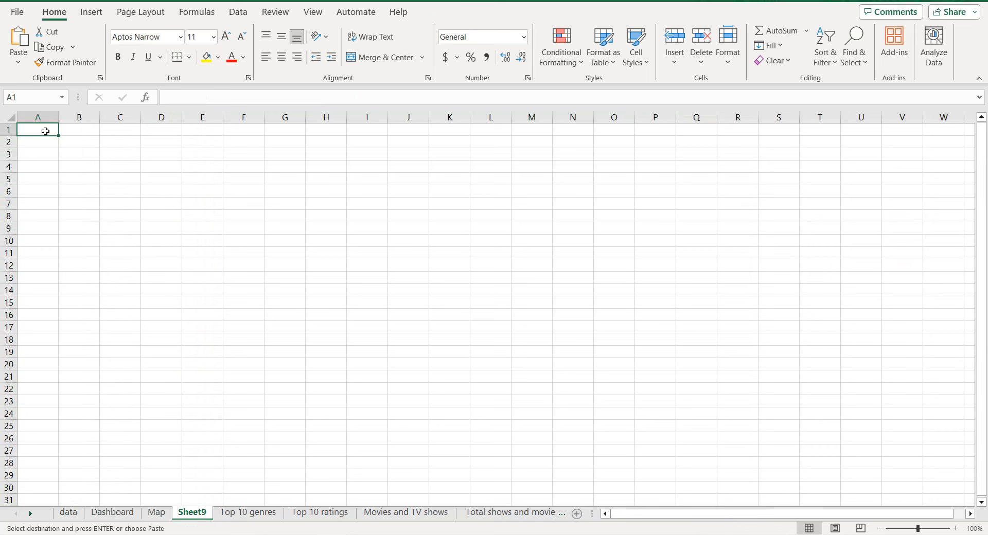
{"action": "key", "text": "ctrl+v"}
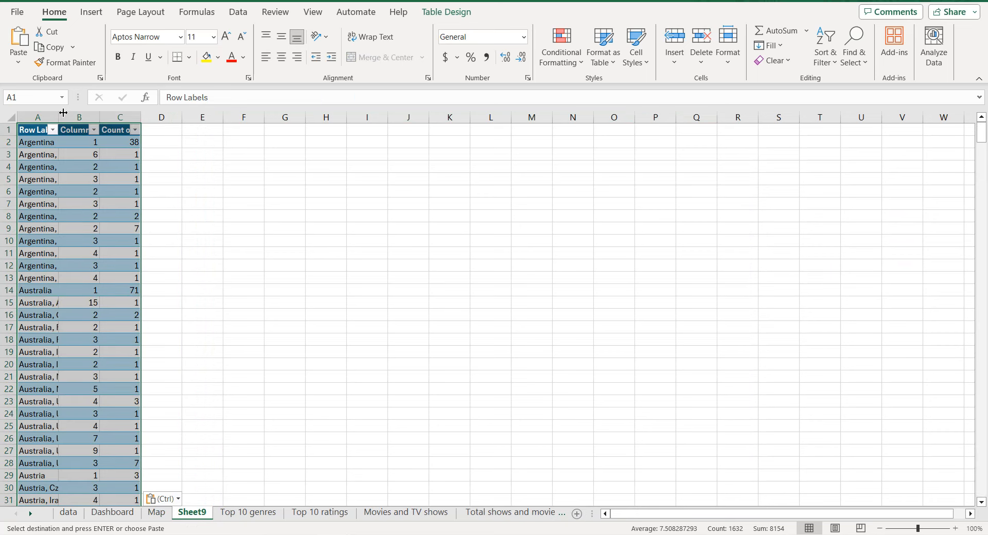
{"action": "double_click", "coordinate": [59, 117]}
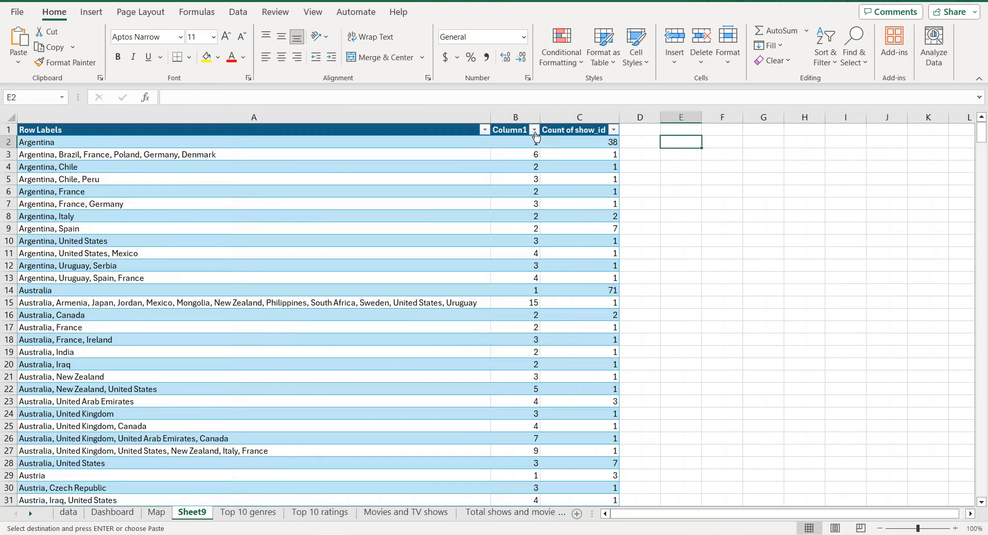
Filter the copied table's Column1 to exclude the values 1 and 2.
{"action": "left_click", "coordinate": [535, 131]}
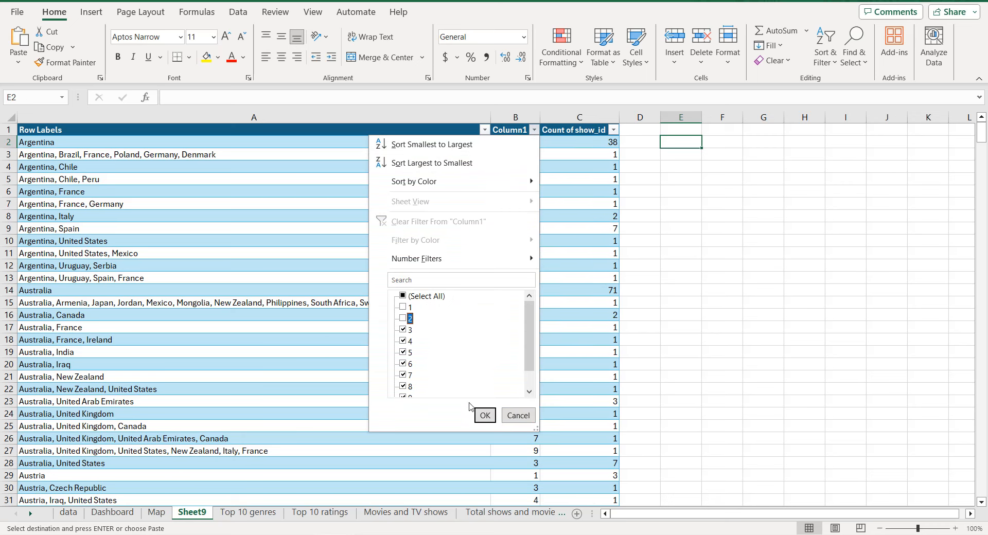
{"action": "left_click", "coordinate": [487, 418]}
{"action": "left_click", "coordinate": [154, 144]}
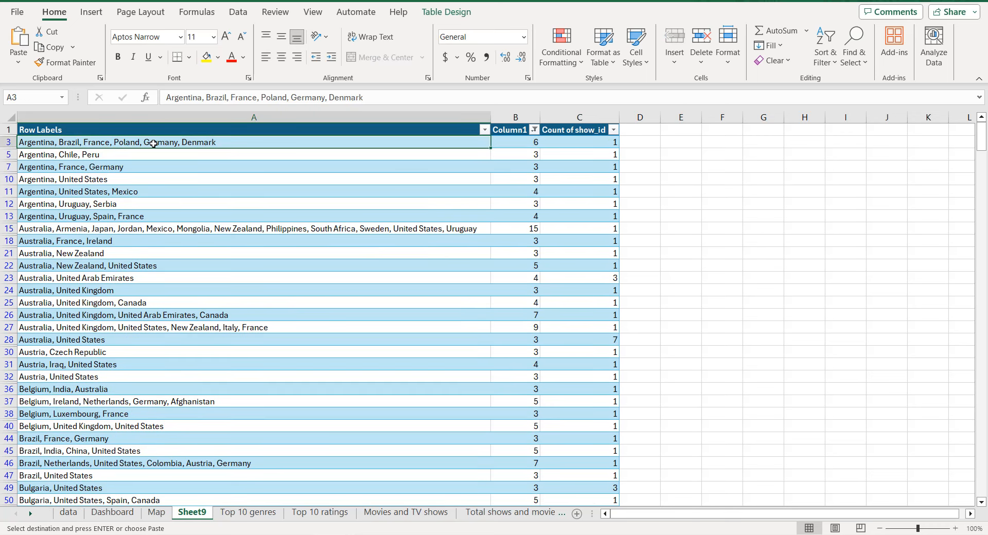
Delete the entire sheet rows of all filtered records, from Argentina, Brazil, France, Poland, Germany, Denmark down to the table's end.
{"action": "key", "text": "ctrl+shift+Right"}
{"action": "key", "text": "ctrl+shift+Down"}
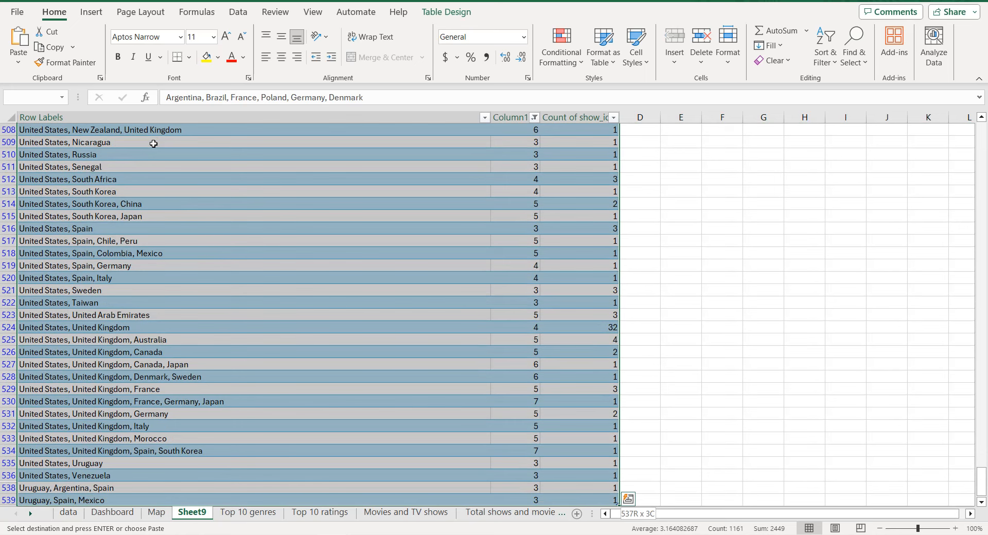
{"action": "right_click", "coordinate": [32, 257]}
{"action": "mouse_move", "coordinate": [167, 258]}
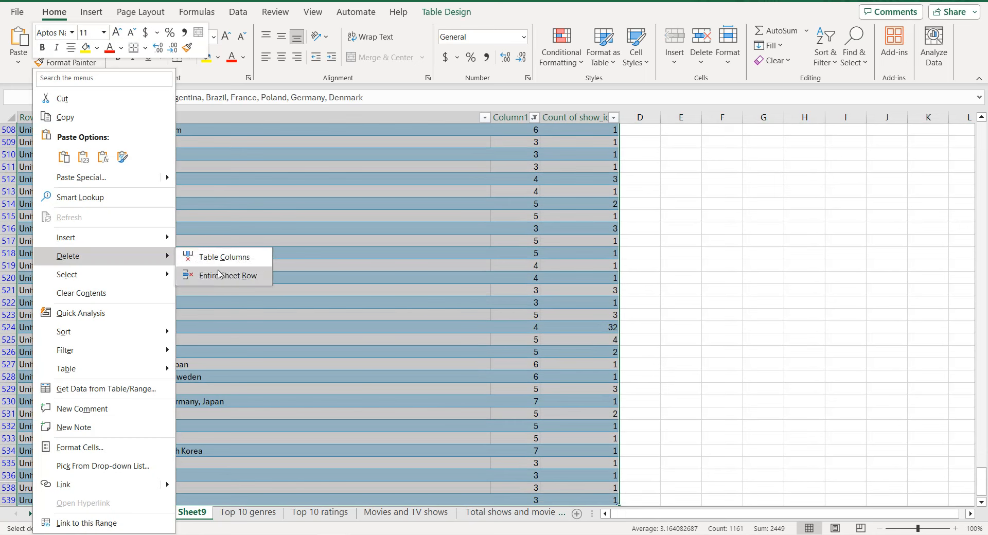
{"action": "left_click", "coordinate": [218, 273]}
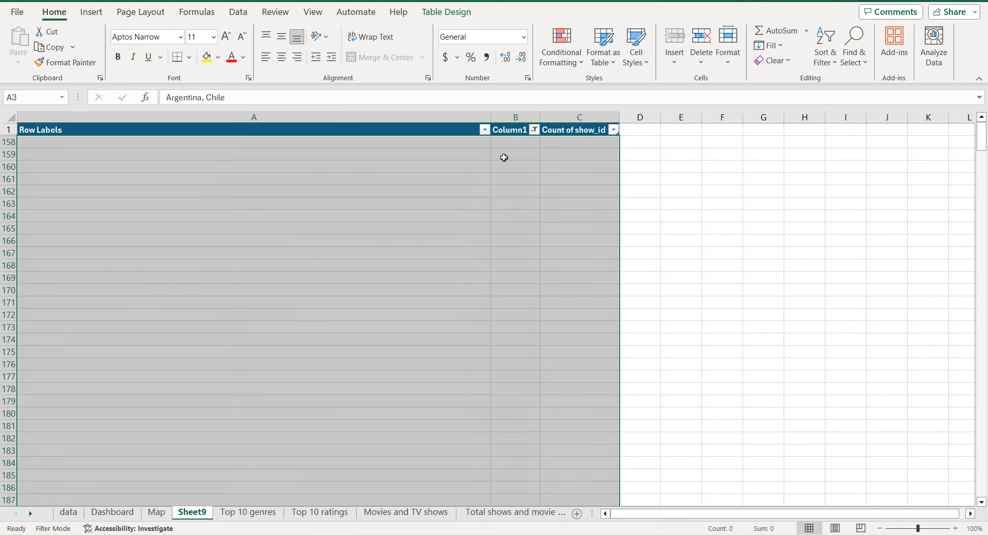
{"action": "left_click", "coordinate": [503, 155]}
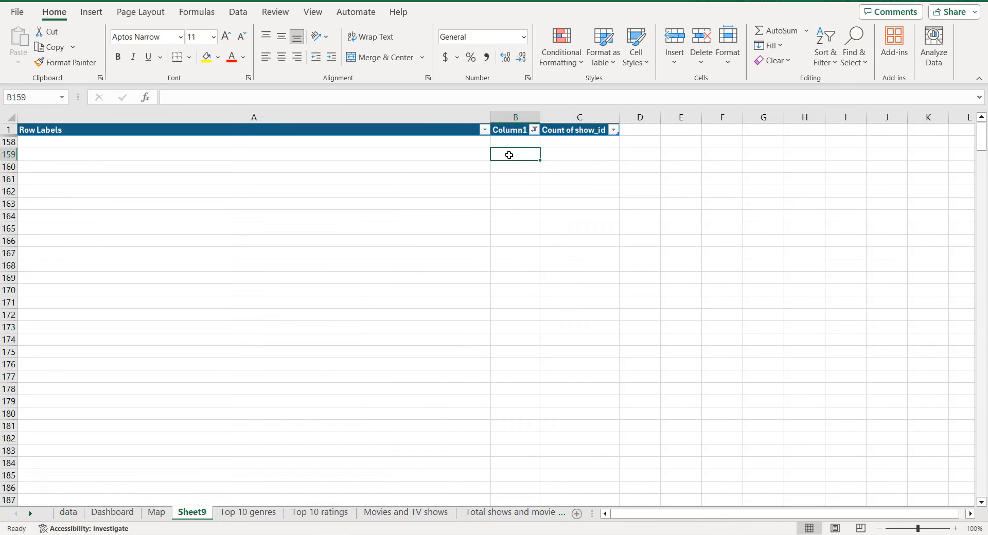
Reset the Column1 filter to show all values.
{"action": "left_click", "coordinate": [534, 130]}
{"action": "left_click", "coordinate": [403, 297]}
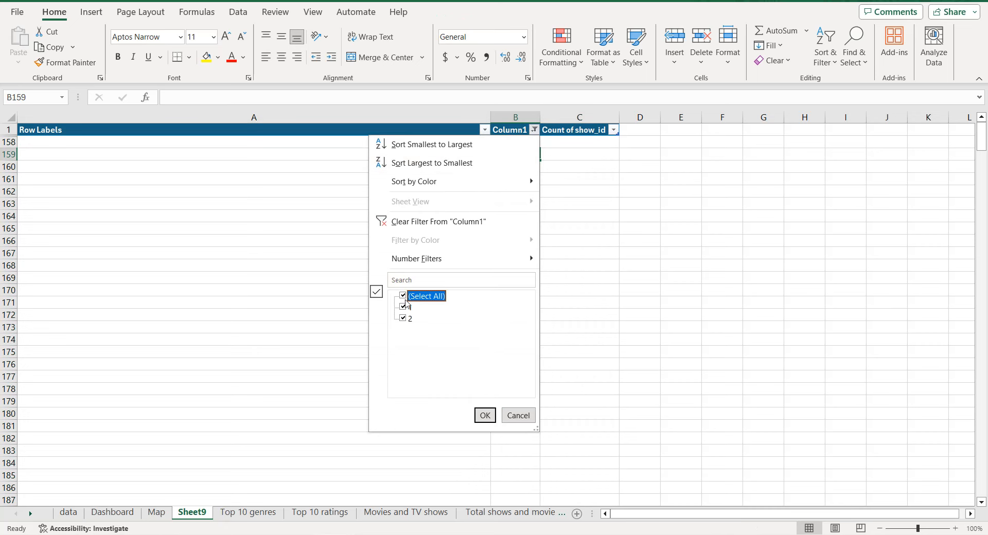
{"action": "left_click", "coordinate": [484, 417]}
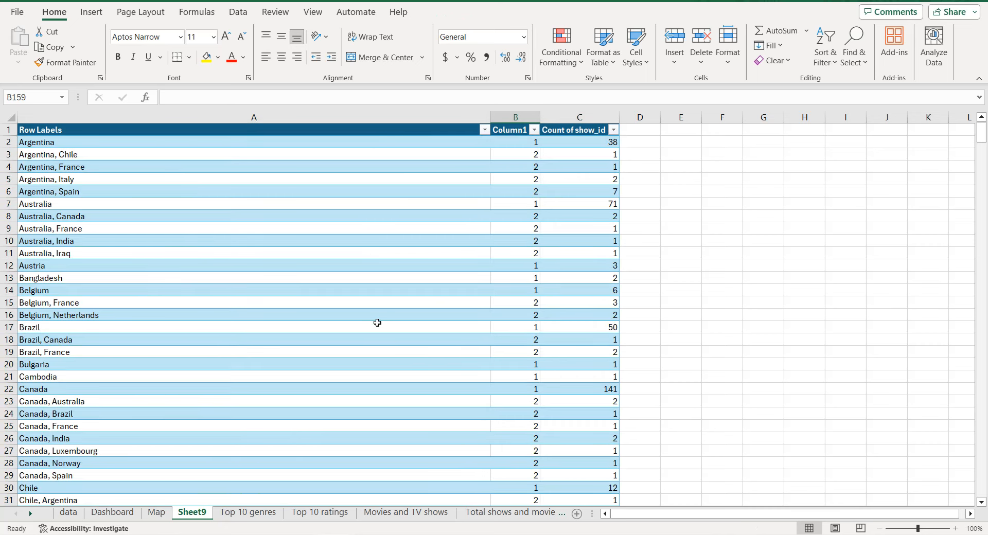
Filter Row Labels to entries that contain a comma.
{"action": "scroll", "coordinate": [92, 195], "scroll_direction": "down", "scroll_amount": 1}
{"action": "scroll", "coordinate": [88, 198], "scroll_direction": "up", "scroll_amount": 1}
{"action": "left_click", "coordinate": [484, 130]}
{"action": "mouse_move", "coordinate": [434, 258]}
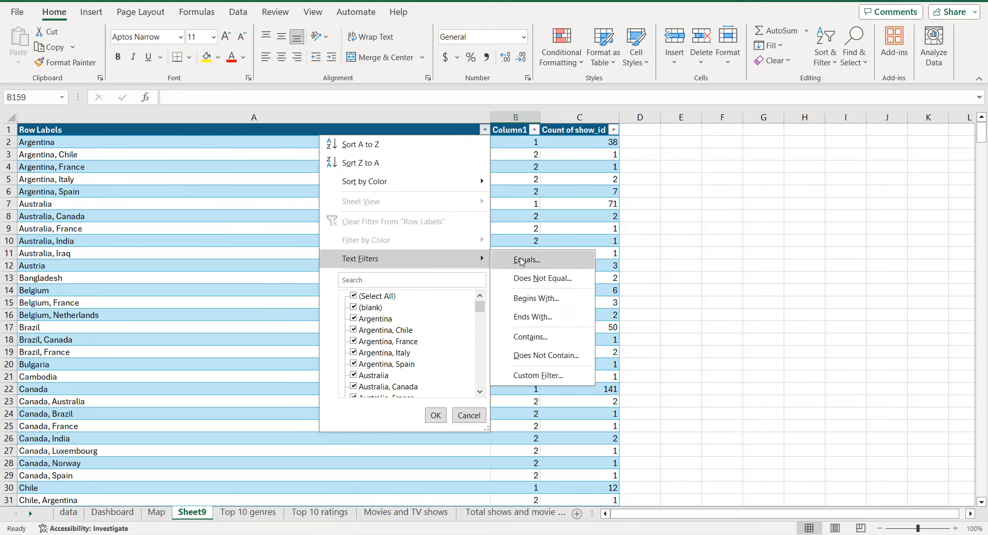
{"action": "left_click", "coordinate": [547, 338]}
{"action": "type", "text": "?"}
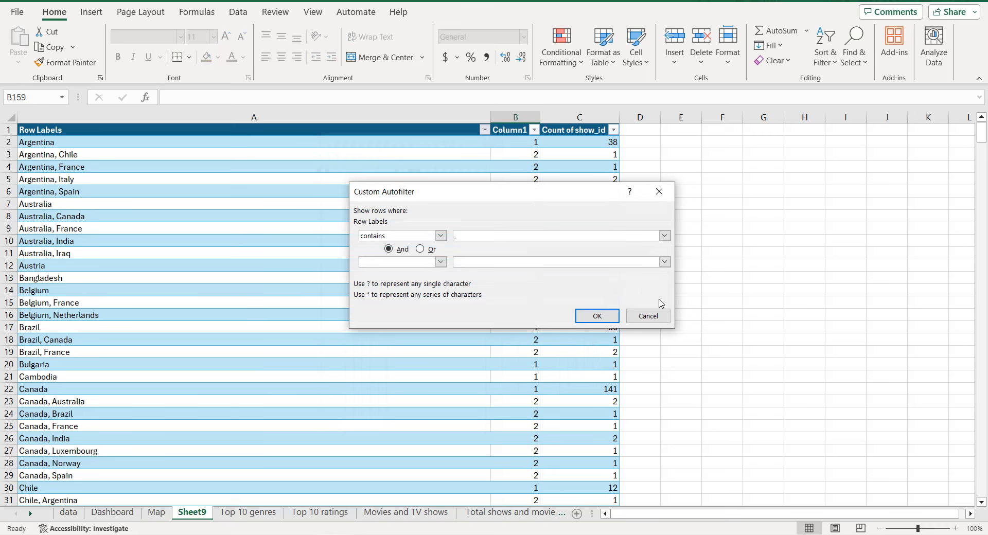
{"action": "left_click", "coordinate": [597, 316]}
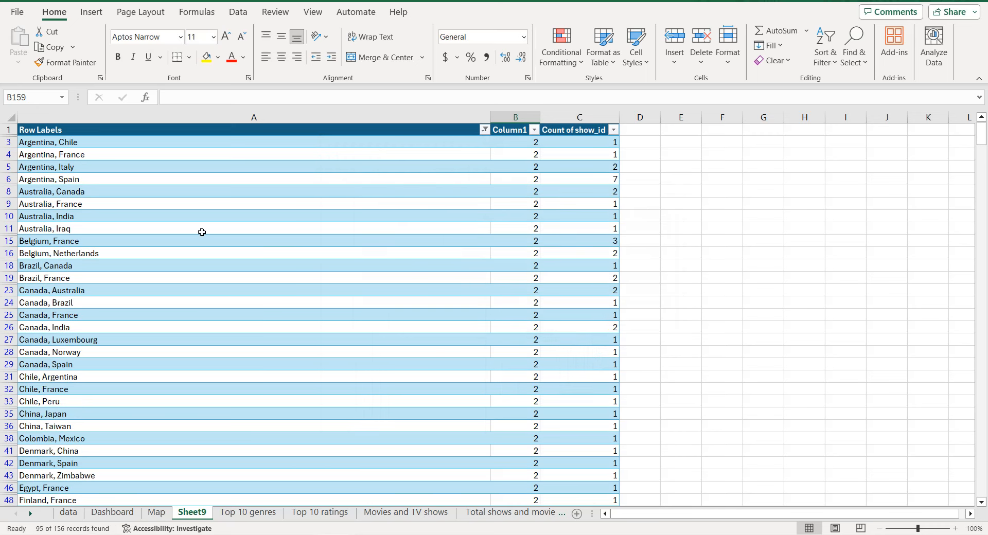
Delete the entire sheet rows of all filtered comma-separated entries, starting from Argentina, Chile.
{"action": "left_click", "coordinate": [46, 145]}
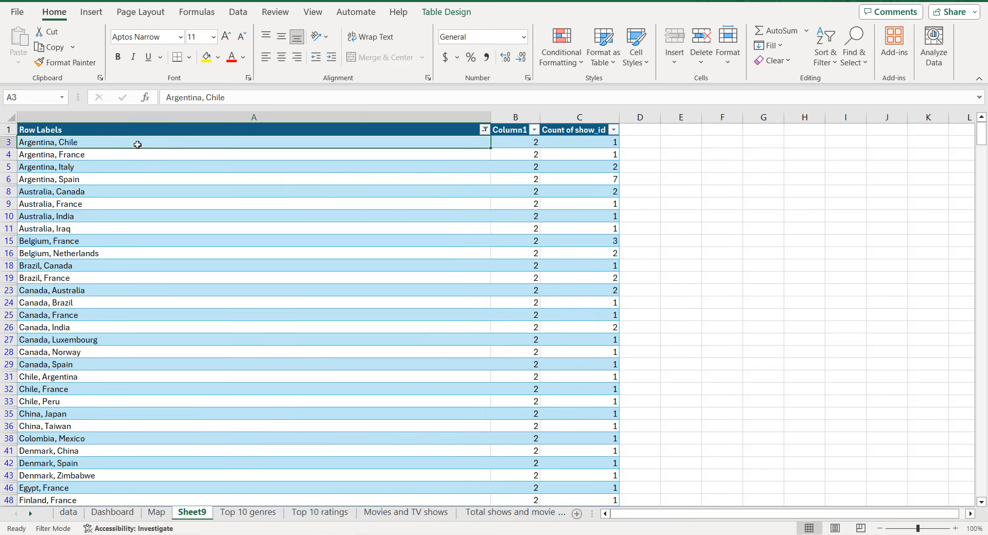
{"action": "key", "text": "ctrl+shift+Right"}
{"action": "key", "text": "ctrl+shift+Down"}
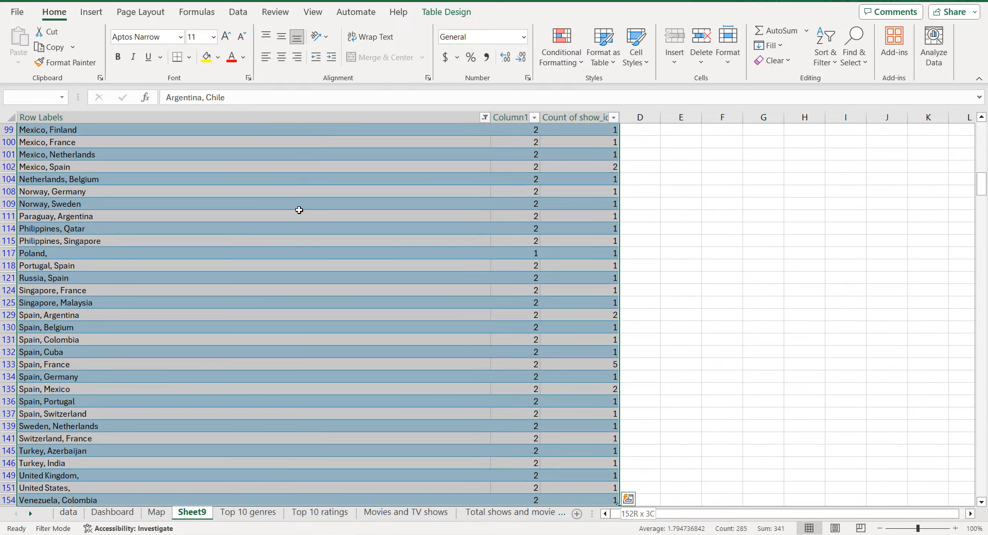
{"action": "right_click", "coordinate": [291, 226]}
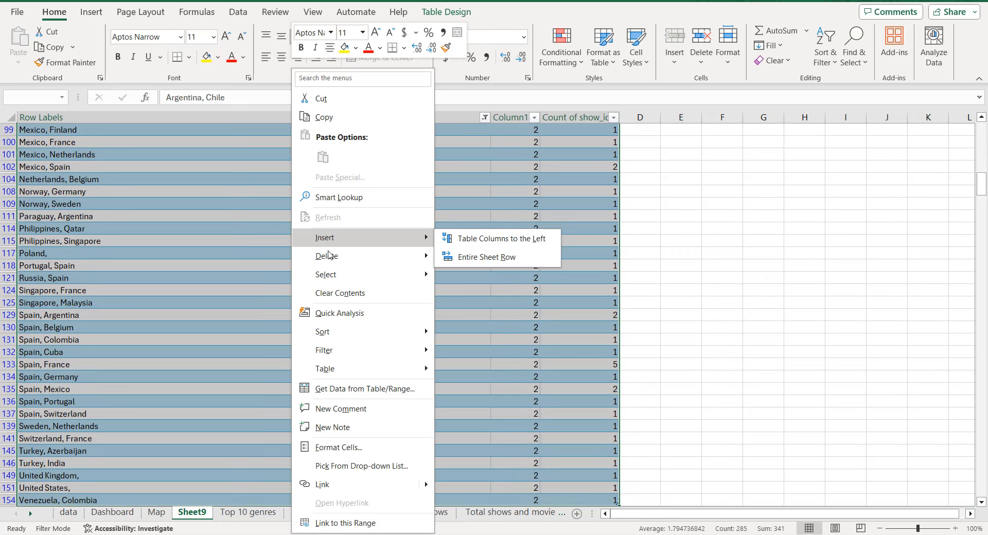
{"action": "mouse_move", "coordinate": [334, 260]}
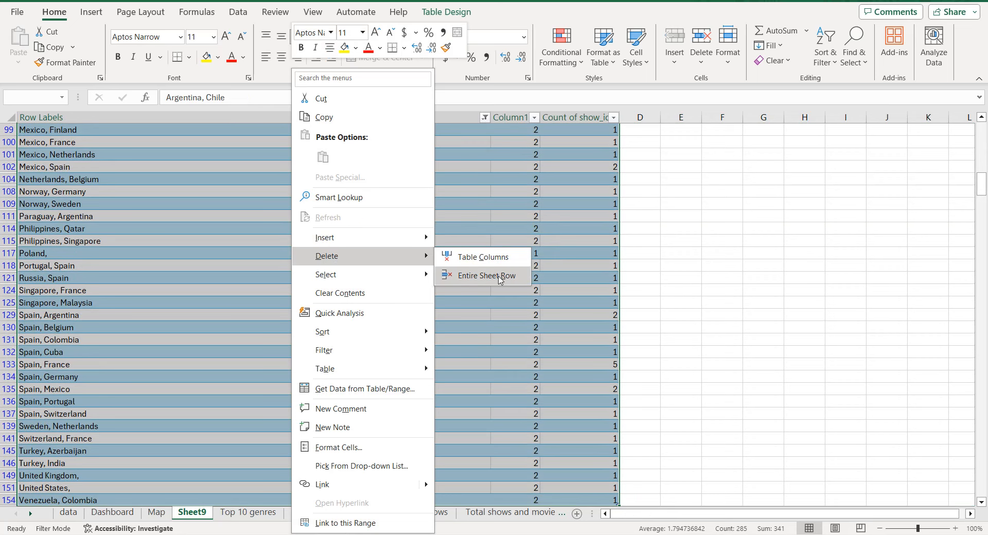
{"action": "left_click", "coordinate": [499, 276]}
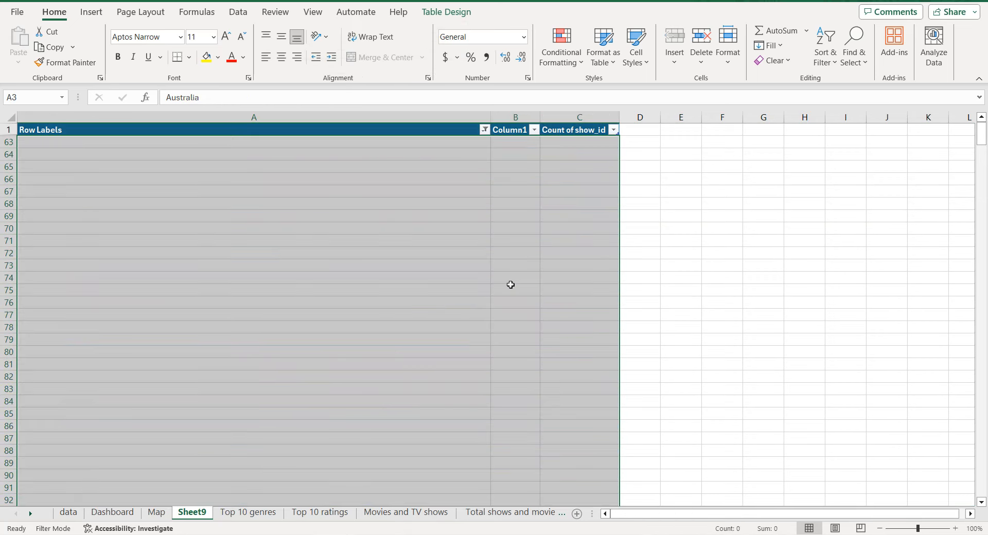
Clear the Row Labels filter and sort the table by Count of show_id from largest to smallest.
{"action": "left_click", "coordinate": [484, 131]}
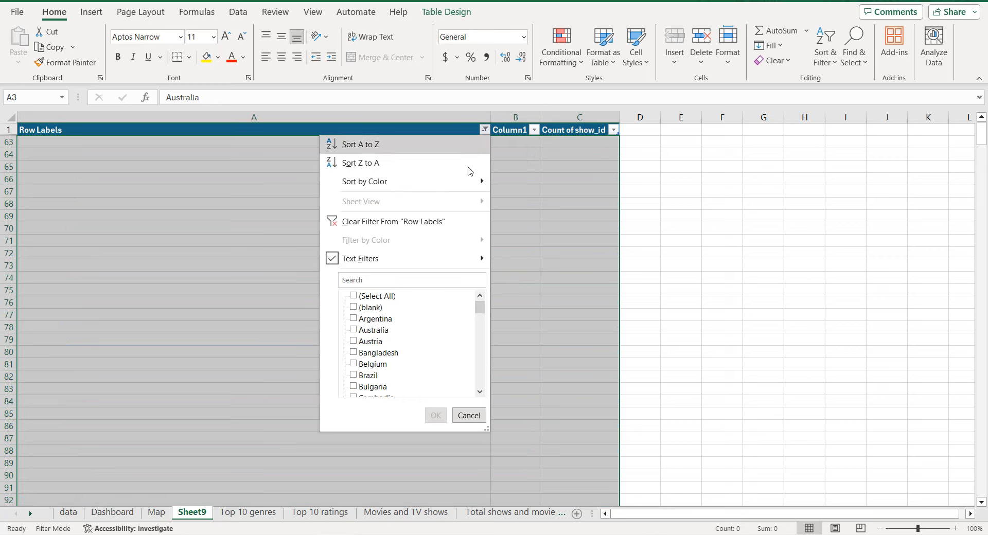
{"action": "left_click", "coordinate": [347, 220]}
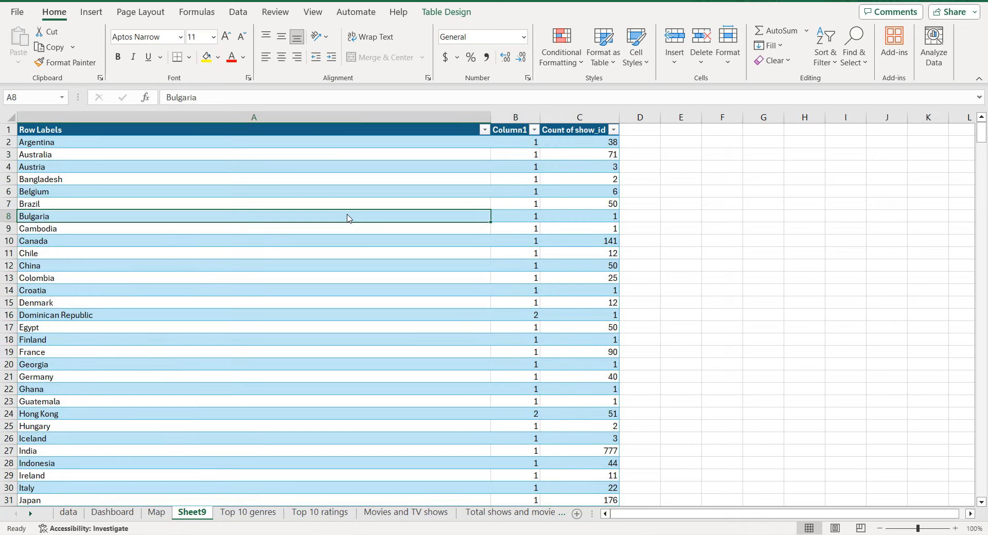
{"action": "scroll", "coordinate": [348, 218], "scroll_direction": "down", "scroll_amount": 11}
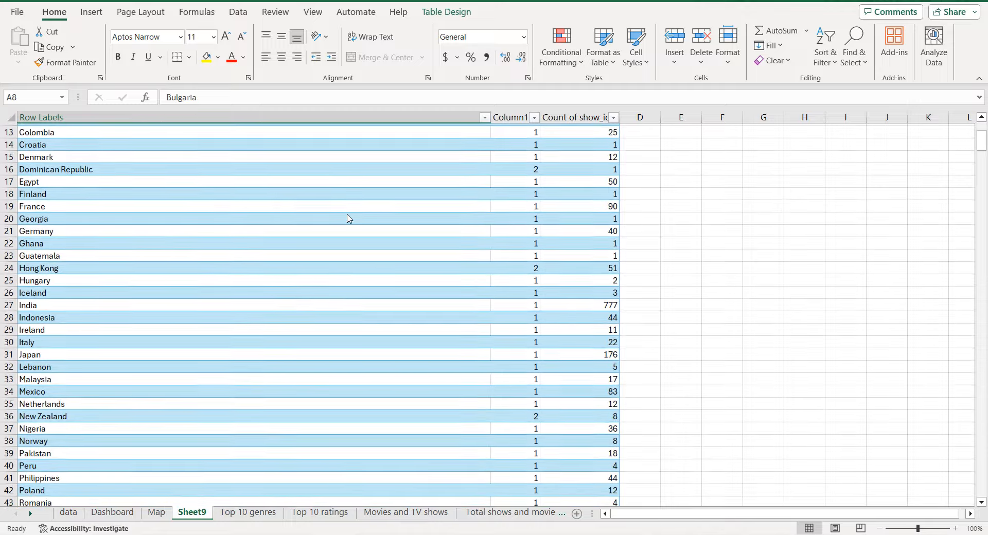
{"action": "scroll", "coordinate": [348, 218], "scroll_direction": "down", "scroll_amount": 1}
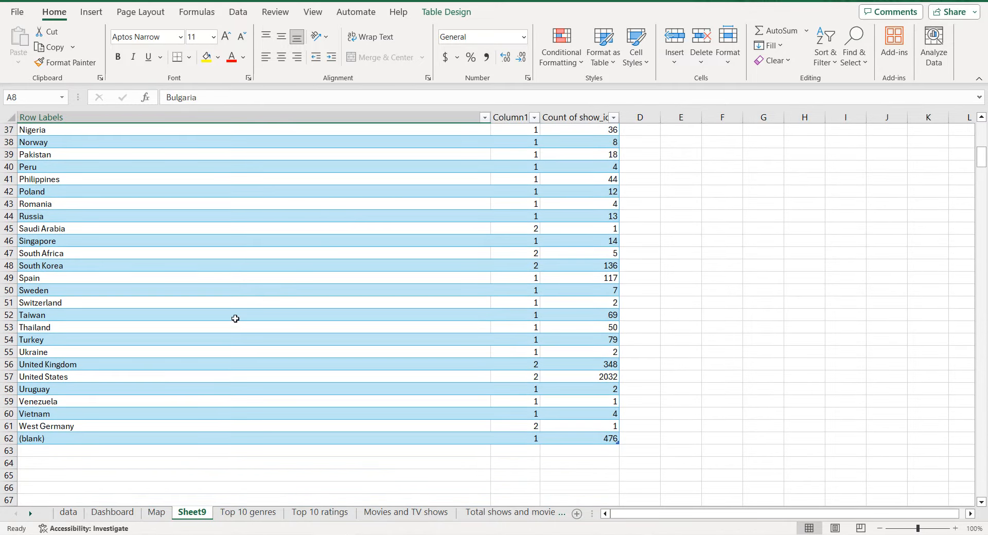
{"action": "scroll", "coordinate": [249, 396], "scroll_direction": "up", "scroll_amount": 12}
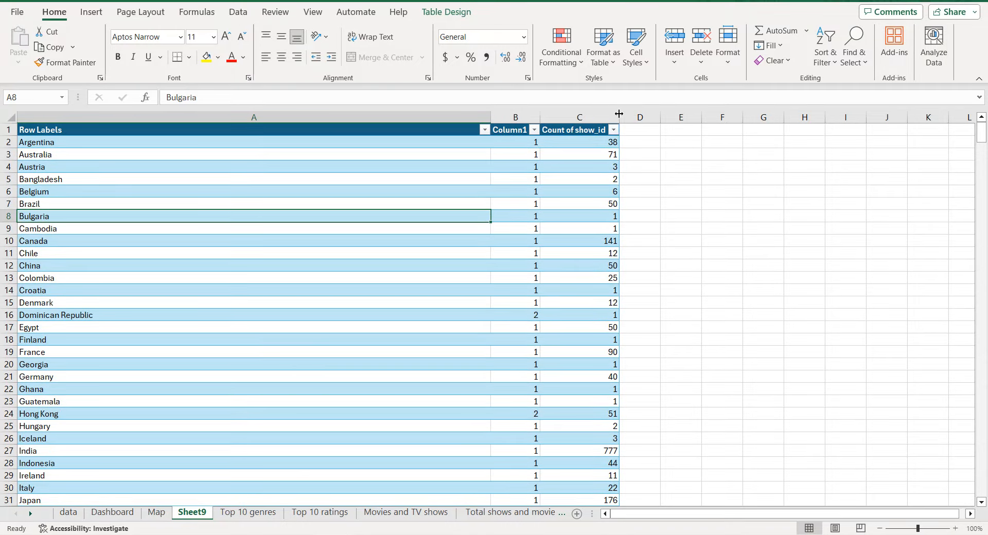
{"action": "left_click", "coordinate": [614, 135]}
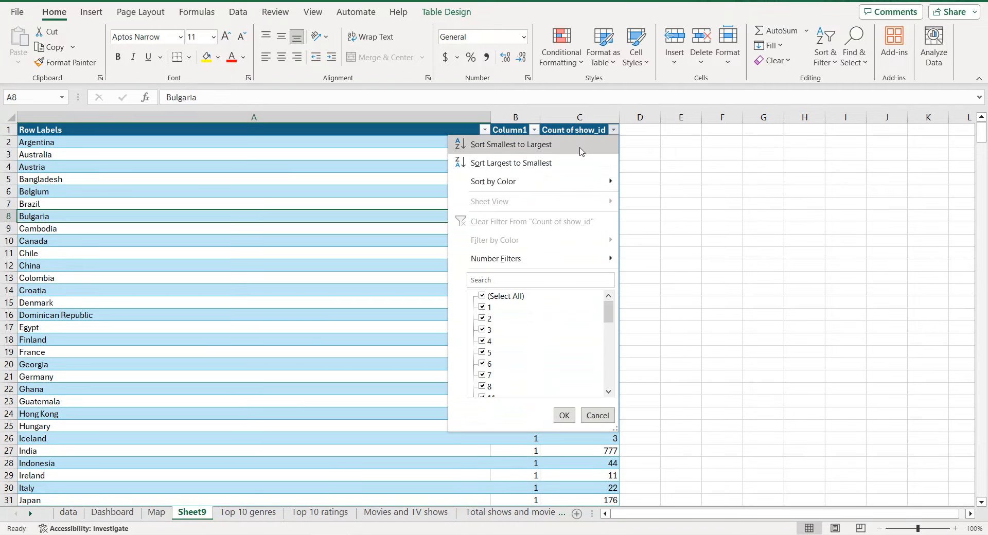
{"action": "left_click", "coordinate": [564, 164]}
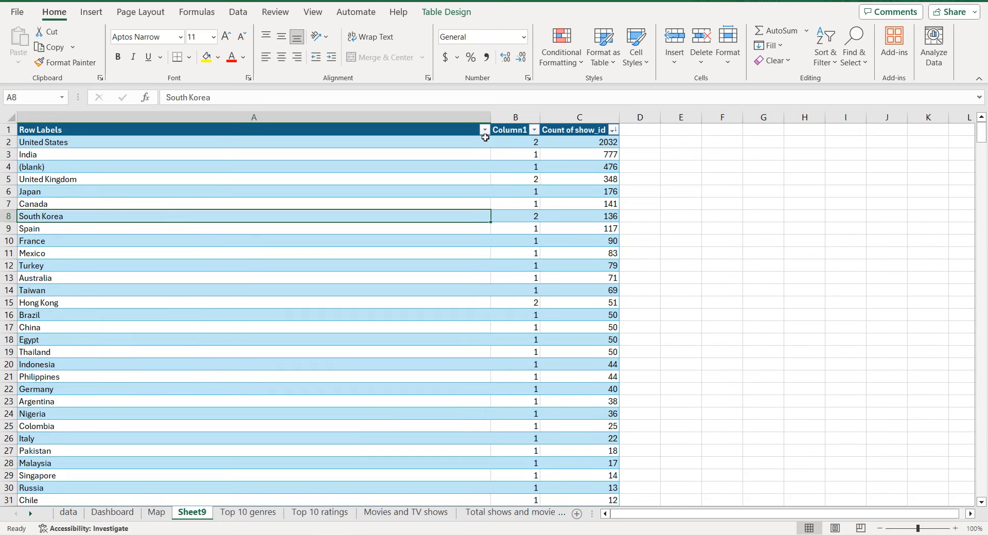
Delete the (blank) row and the word-count column Column1.
{"action": "left_click", "coordinate": [9, 167]}
{"action": "right_click", "coordinate": [9, 167]}
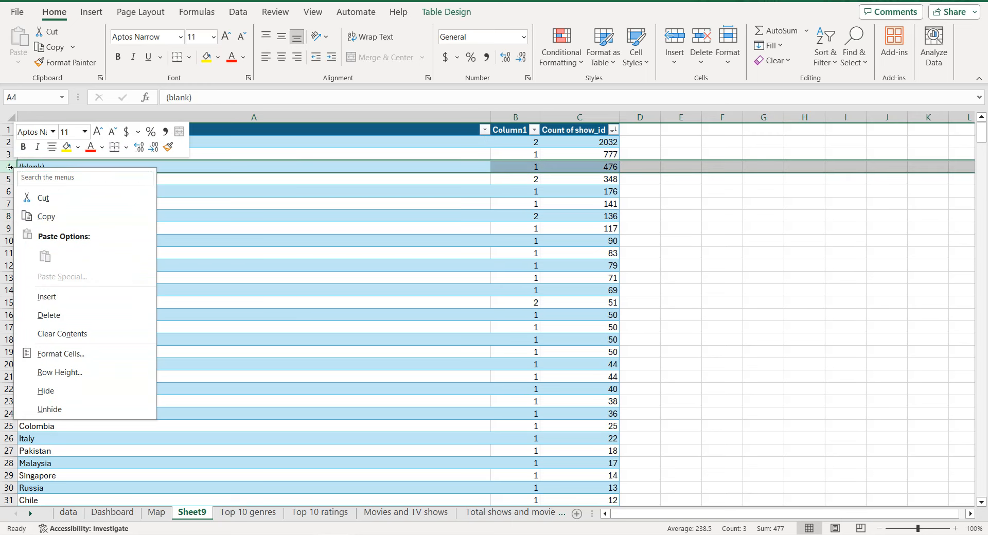
{"action": "left_click", "coordinate": [41, 316]}
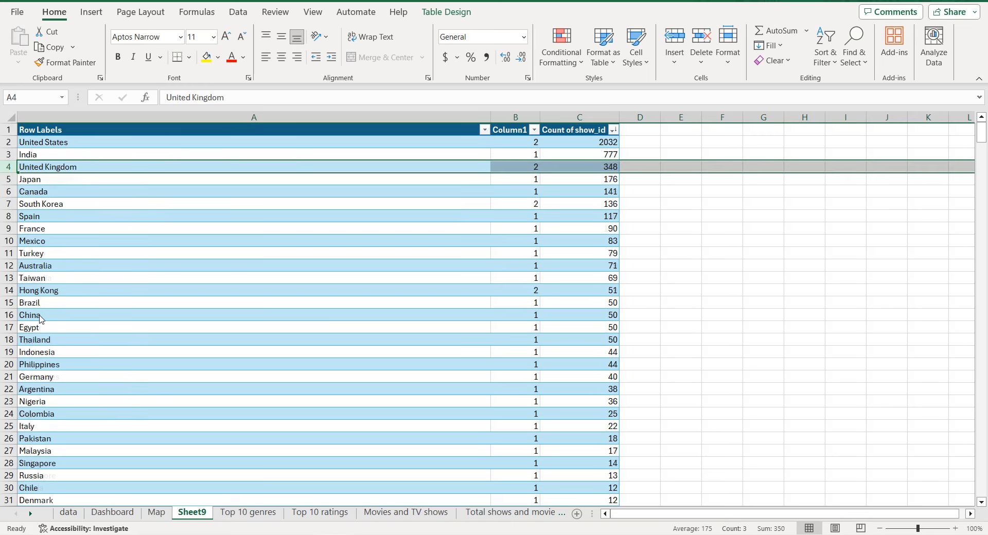
{"action": "left_click", "coordinate": [98, 143]}
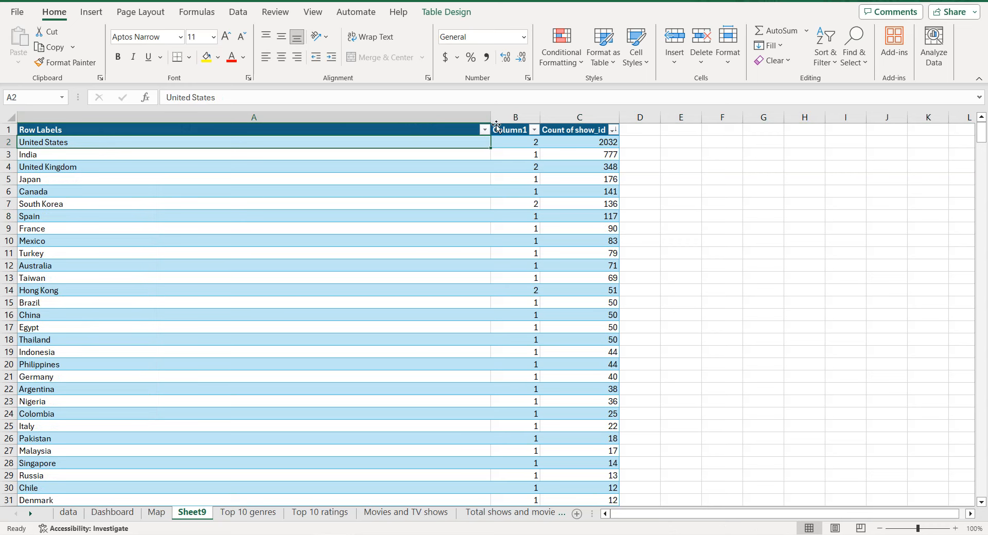
{"action": "left_click", "coordinate": [513, 115]}
{"action": "right_click", "coordinate": [514, 119]}
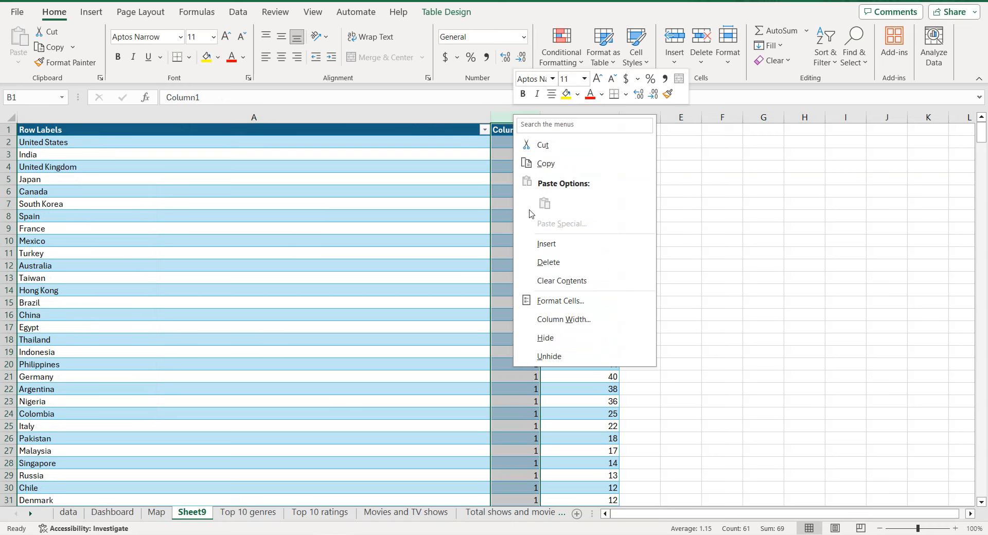
{"action": "left_click", "coordinate": [533, 261]}
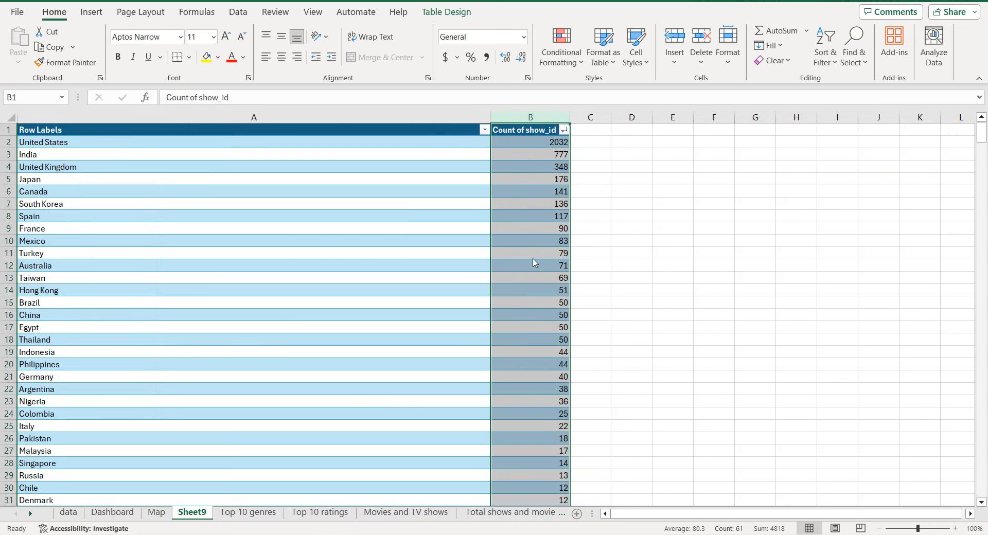
Rename the Row Labels header to Country and the Count of show_id header to Total.
{"action": "left_click", "coordinate": [271, 133]}
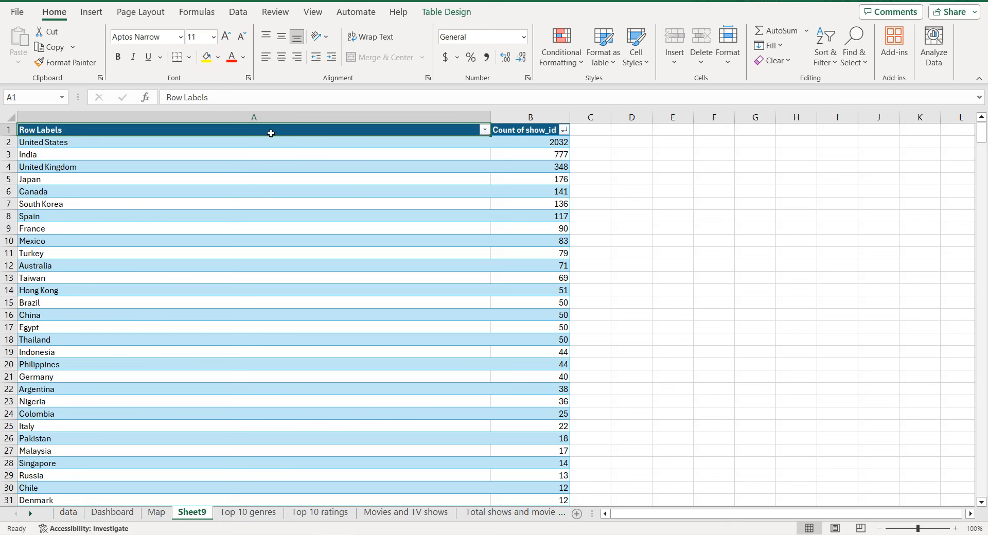
{"action": "triple_click", "coordinate": [199, 98]}
{"action": "type", "text": "Country"}
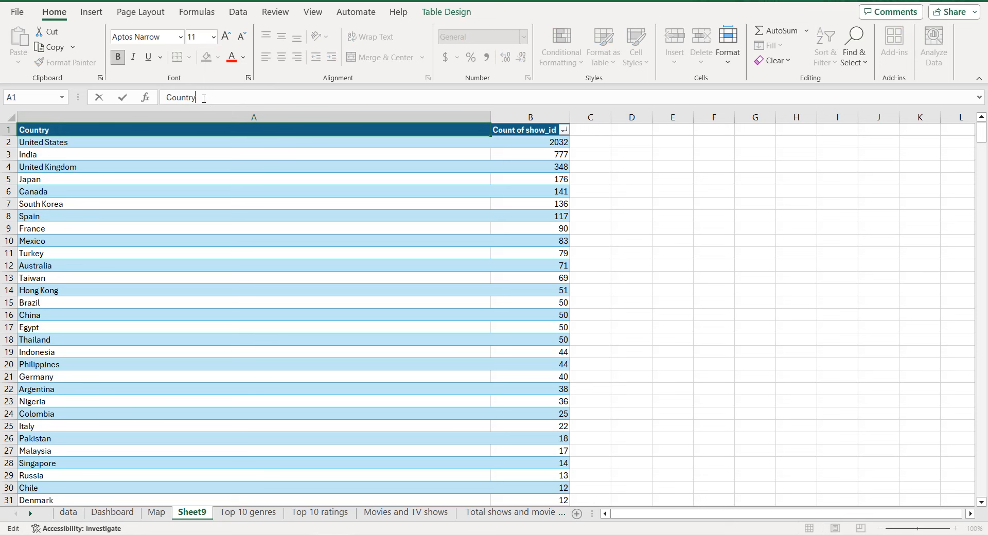
{"action": "key", "text": "Tab"}
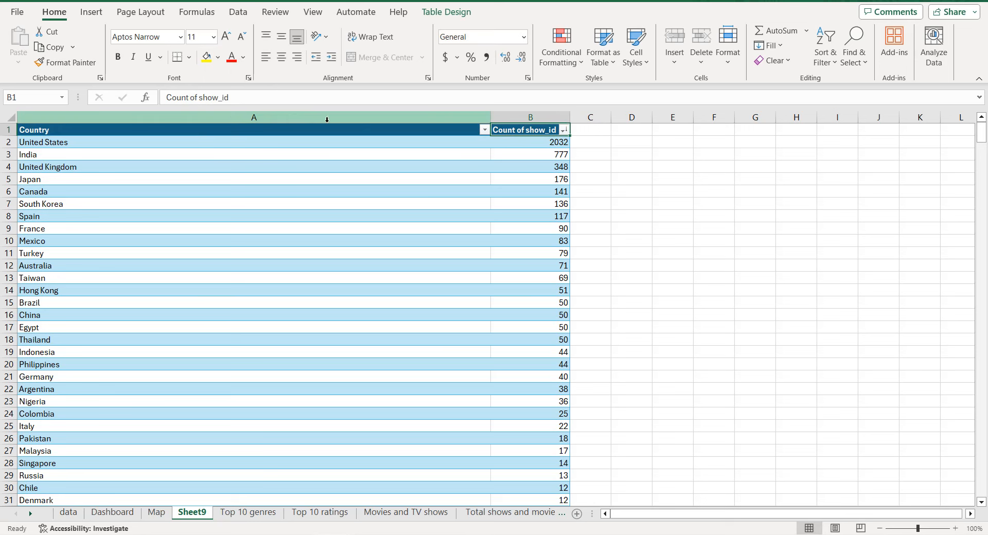
{"action": "double_click", "coordinate": [201, 98]}
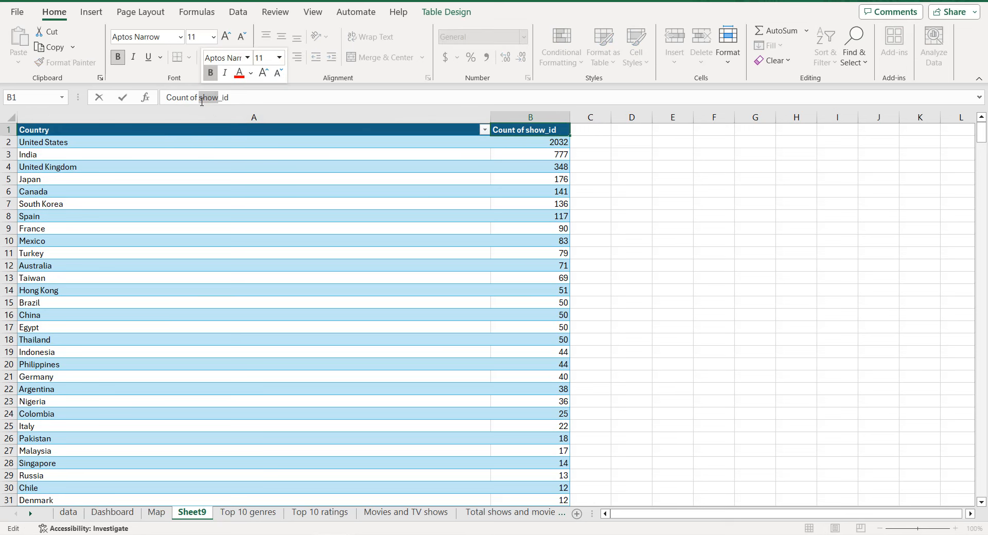
{"action": "triple_click", "coordinate": [202, 97]}
{"action": "type", "text": "Total"}
{"action": "key", "text": "Return"}
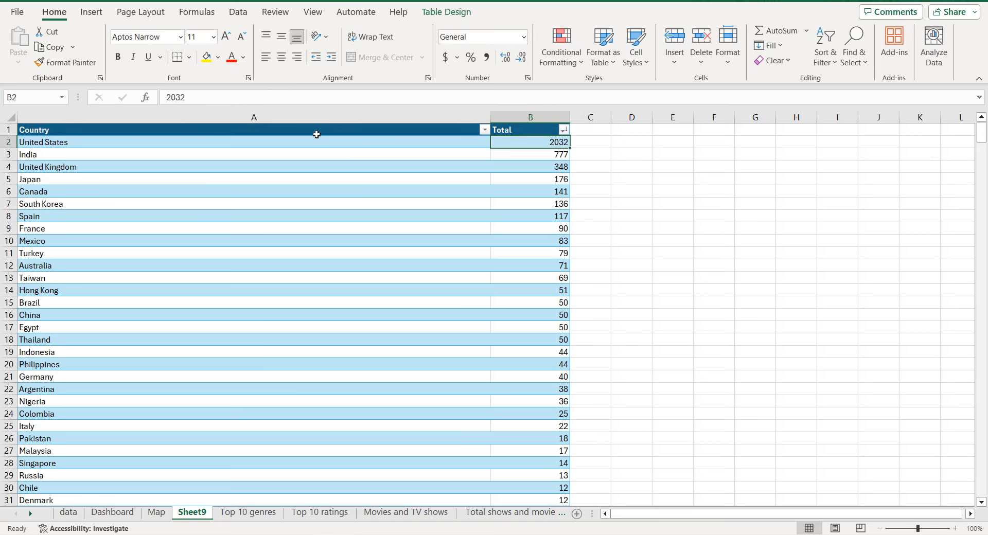
Insert a Filled Map chart from the whole Country and Total table.
{"action": "left_click", "coordinate": [317, 134]}
{"action": "scroll", "coordinate": [317, 133], "scroll_direction": "down", "scroll_amount": 4}
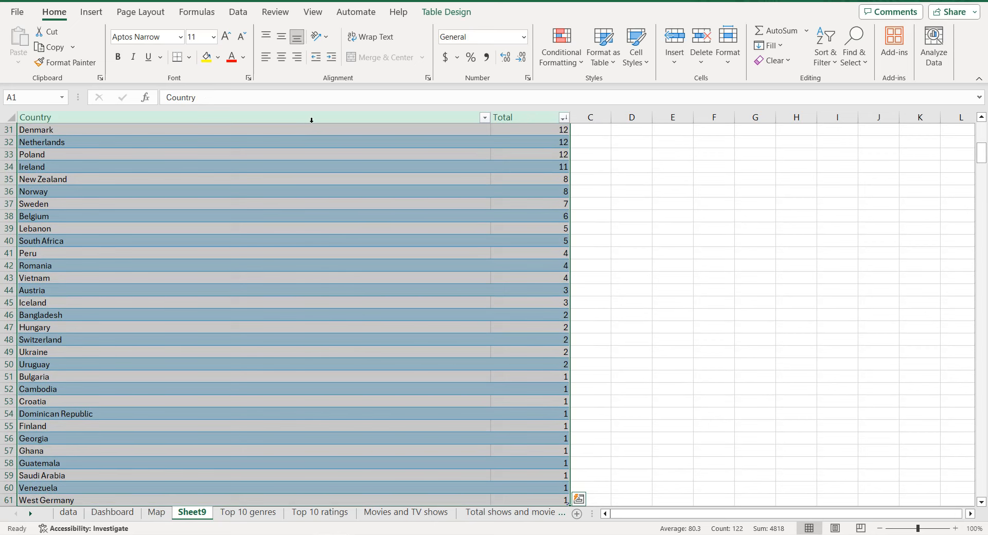
{"action": "left_click", "coordinate": [89, 16]}
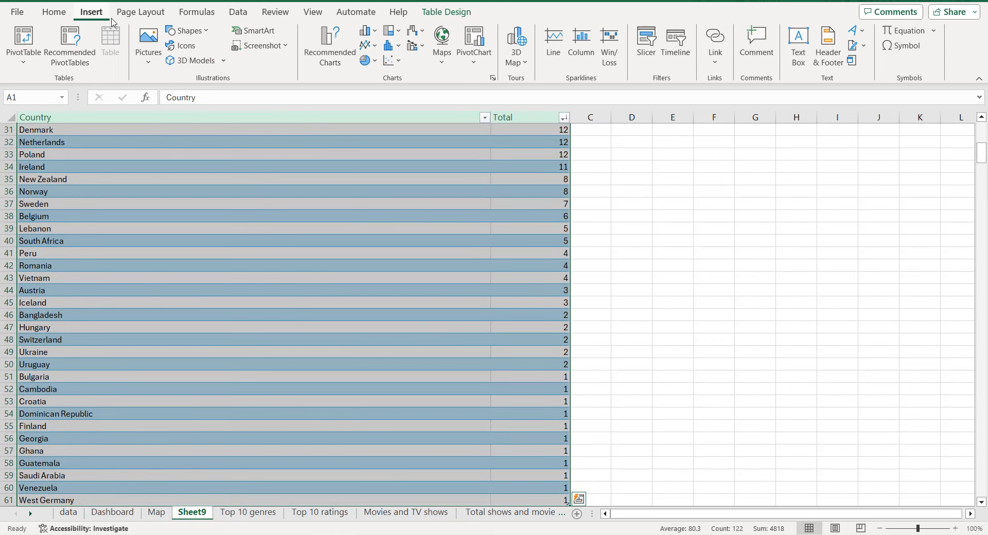
{"action": "left_click", "coordinate": [446, 51]}
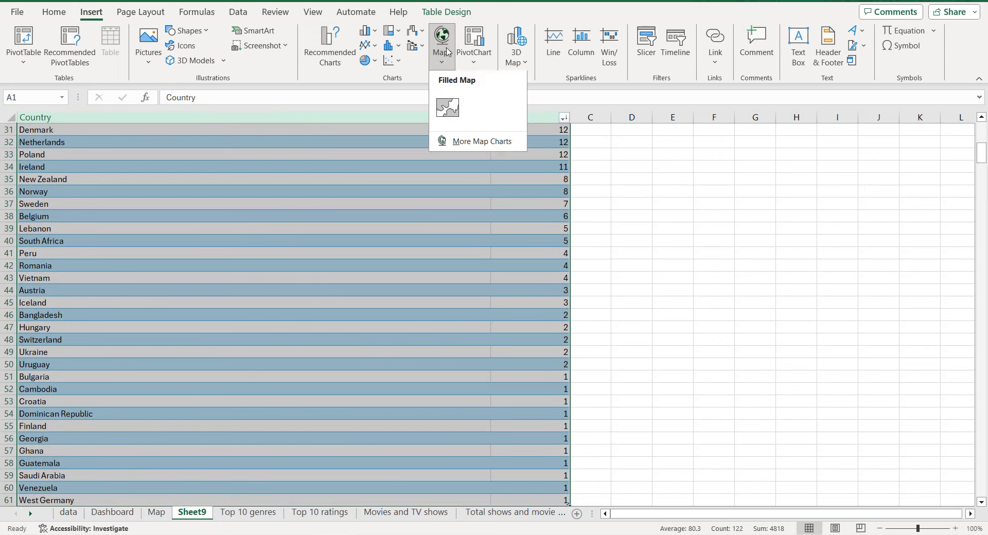
{"action": "left_click", "coordinate": [448, 107]}
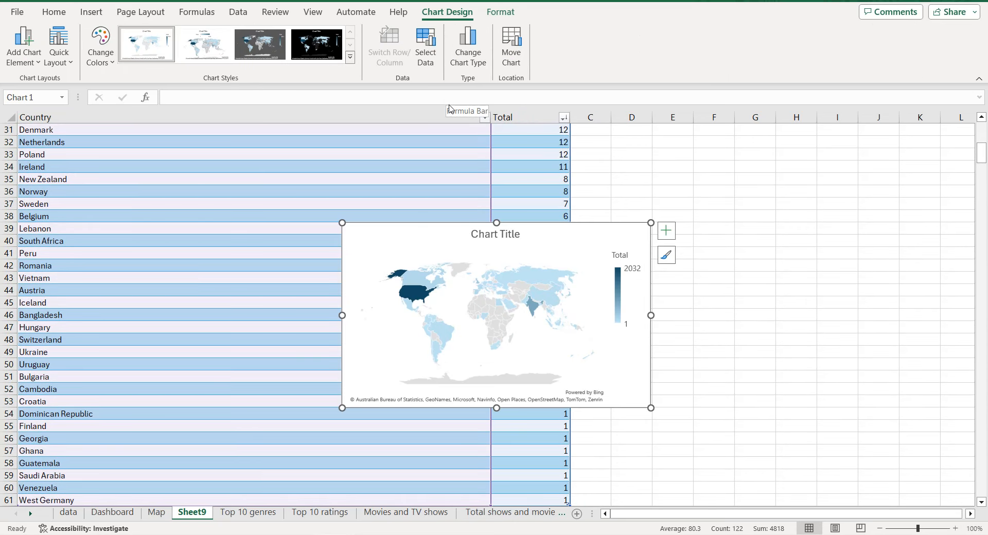
Remove the map chart's legend and set its title to "Total TV shows and movies by country".
{"action": "left_click", "coordinate": [622, 260]}
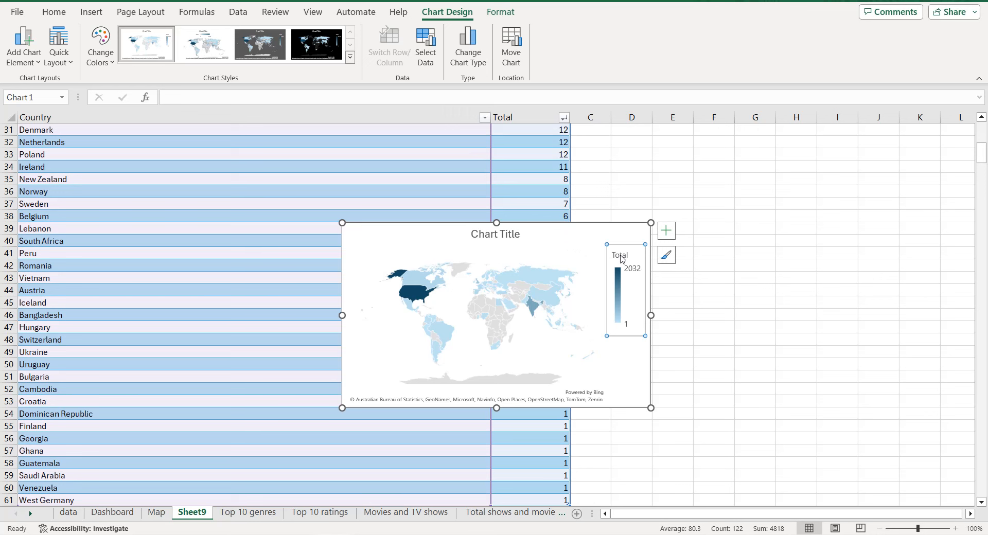
{"action": "key", "text": "Escape"}
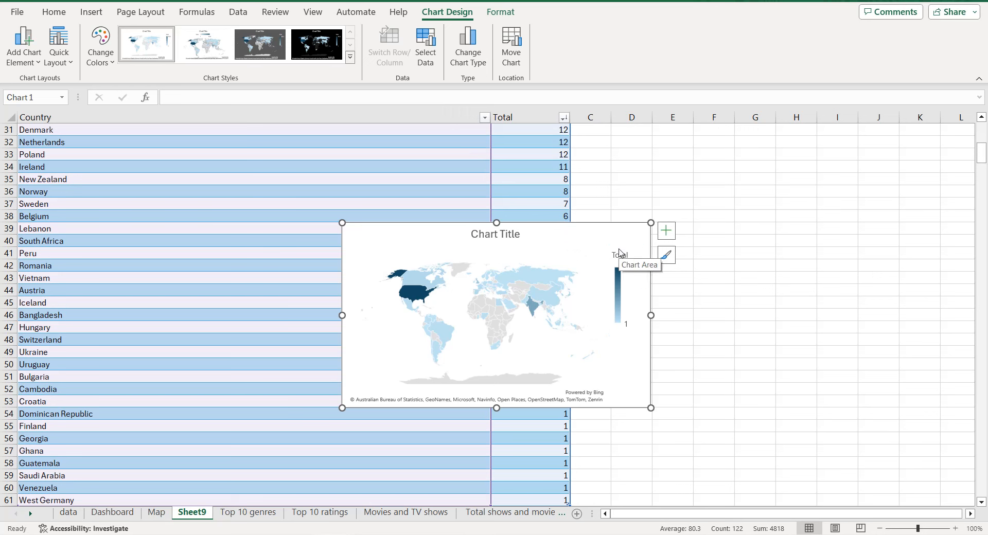
{"action": "left_click", "coordinate": [491, 238]}
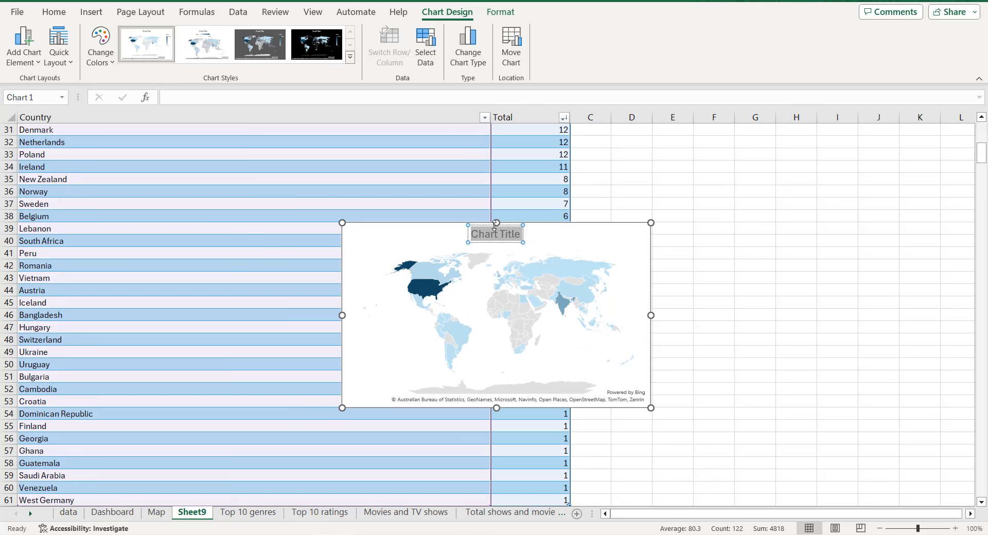
{"action": "type", "text": "To"}
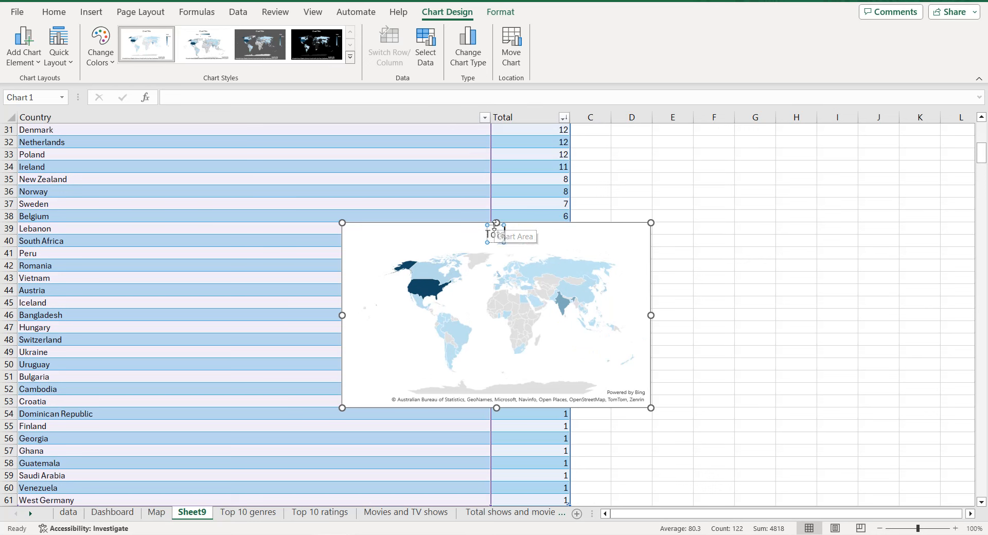
{"action": "type", "text": "tal TV"}
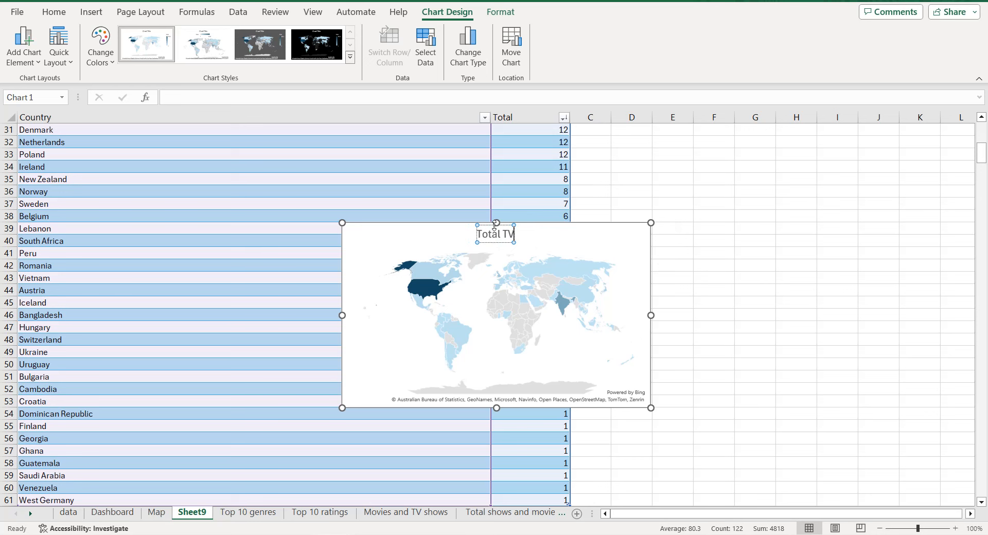
{"action": "type", "text": " shows a"}
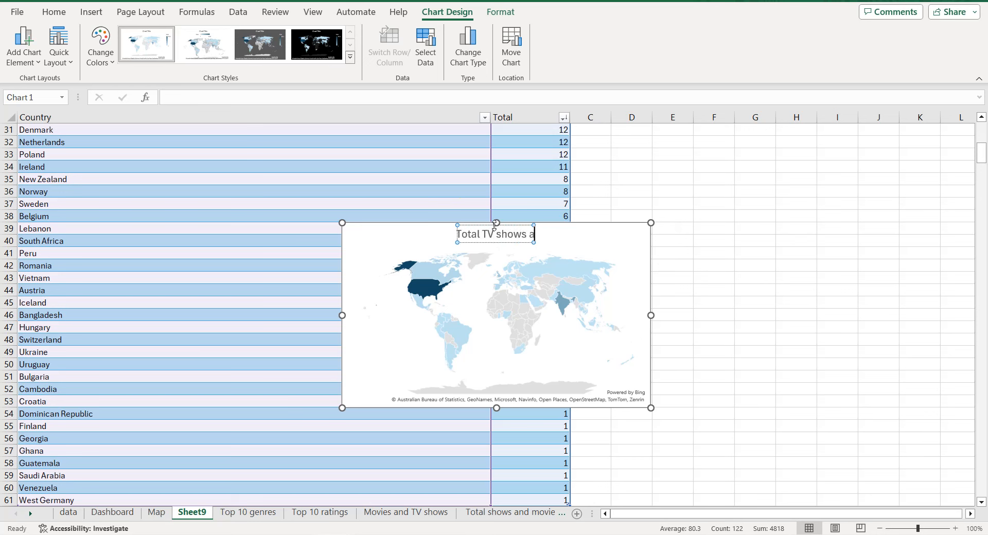
{"action": "type", "text": "nd movie"}
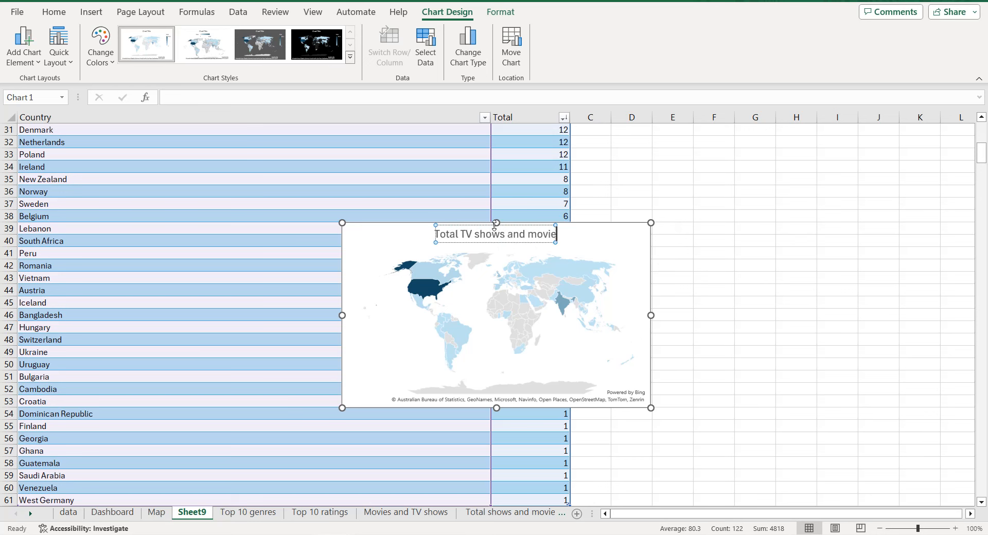
{"action": "type", "text": "s by country"}
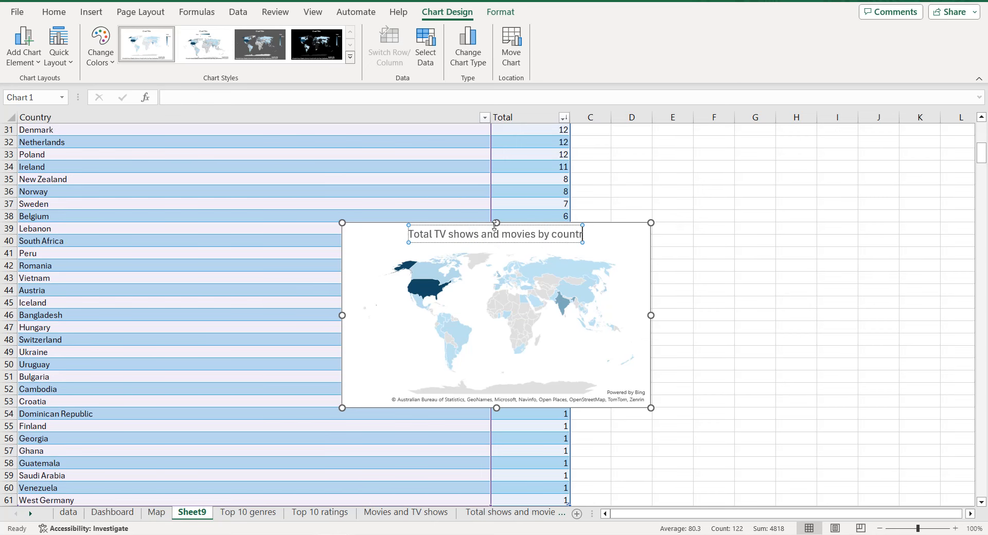
Fill the map chart's chart area with solid black.
{"action": "left_click", "coordinate": [376, 242]}
{"action": "right_click", "coordinate": [375, 242]}
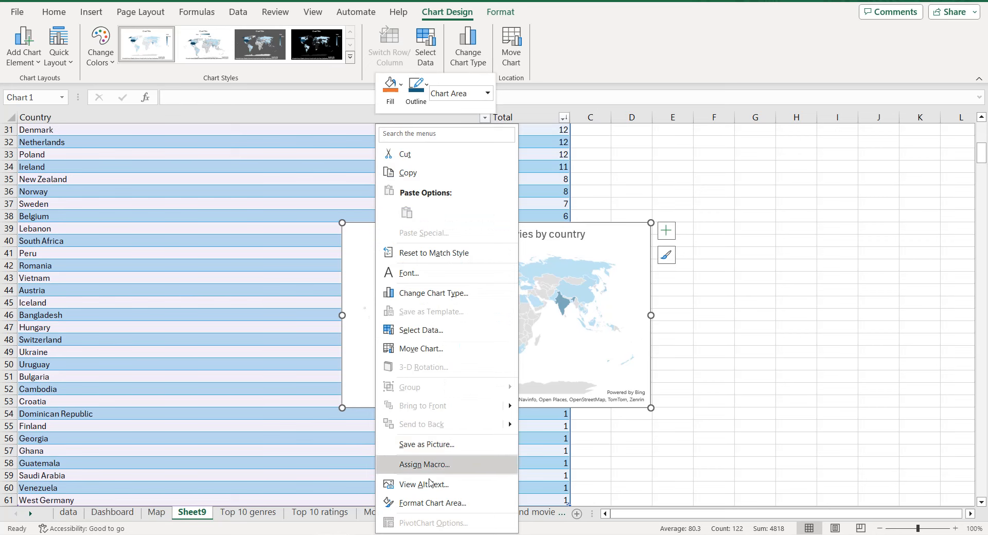
{"action": "left_click", "coordinate": [431, 503]}
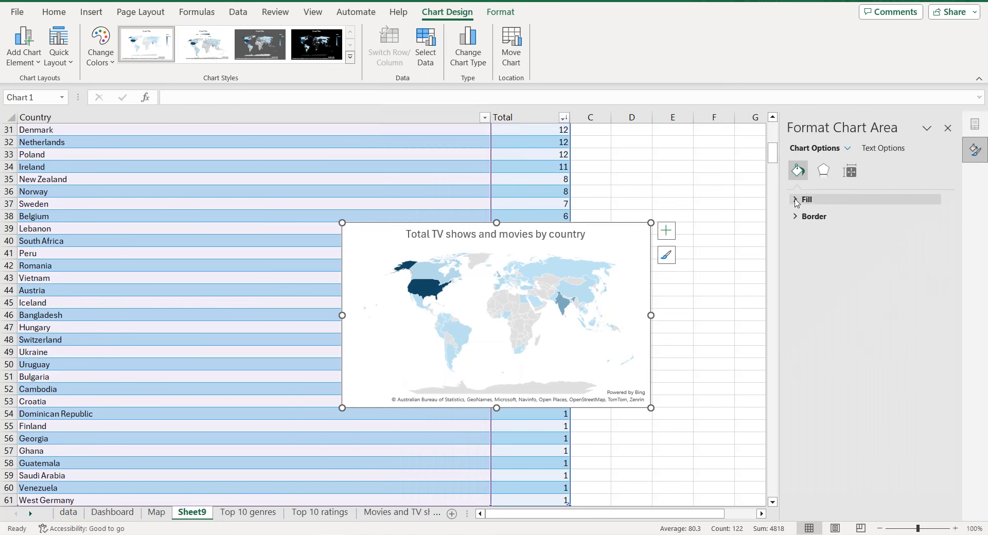
{"action": "left_click", "coordinate": [796, 200]}
{"action": "left_click", "coordinate": [926, 316]}
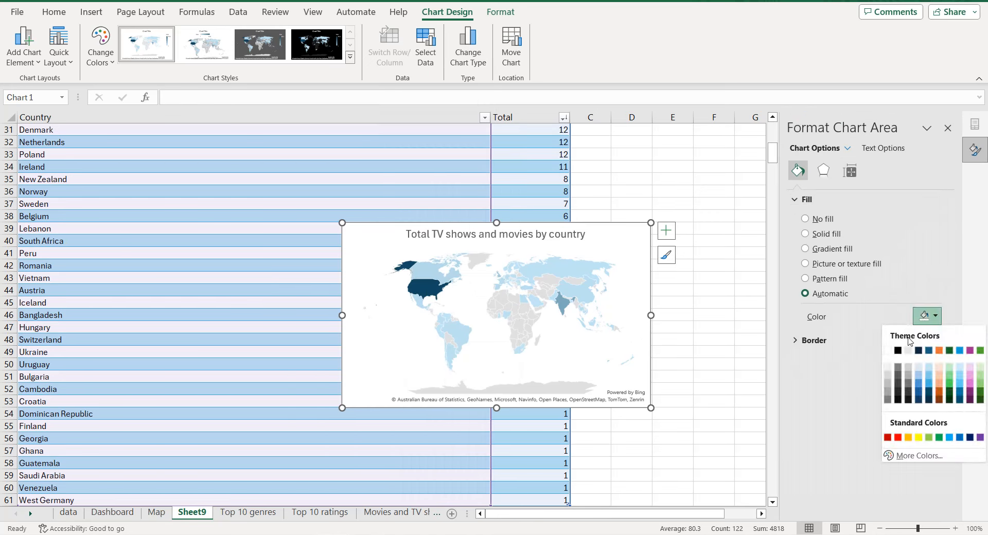
{"action": "left_click", "coordinate": [897, 352]}
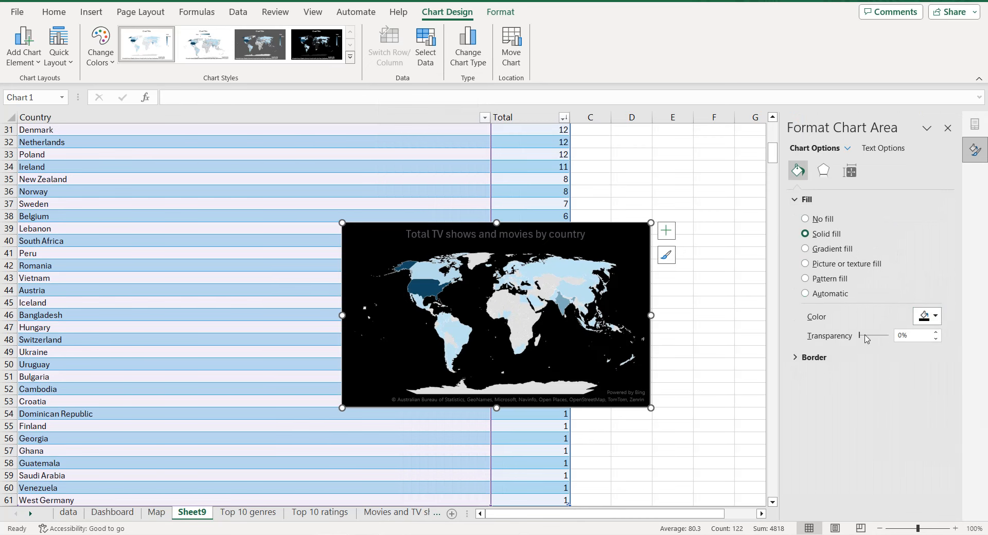
Change the text fill of the map chart's title to white.
{"action": "left_click", "coordinate": [576, 234]}
{"action": "left_click", "coordinate": [894, 152]}
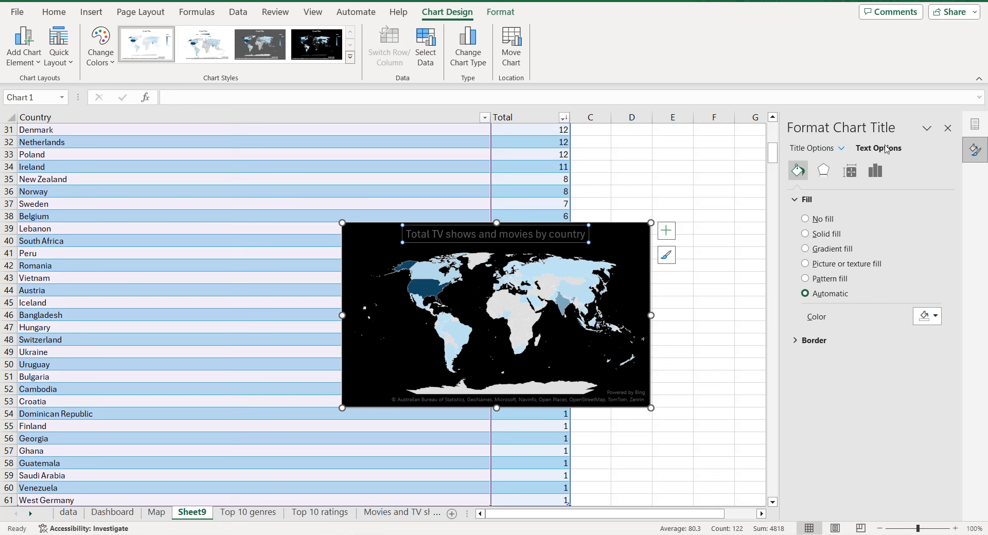
{"action": "left_click", "coordinate": [926, 301]}
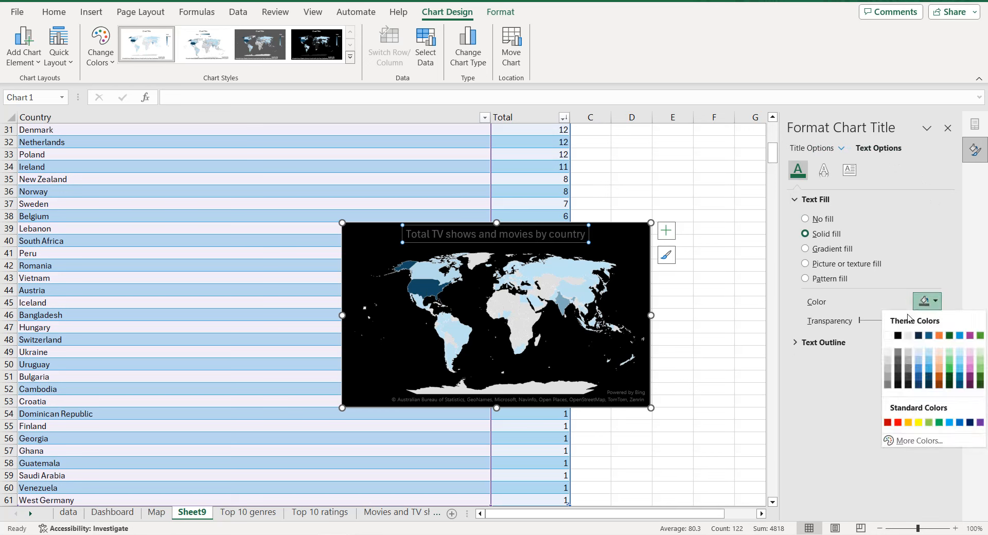
{"action": "left_click", "coordinate": [889, 339]}
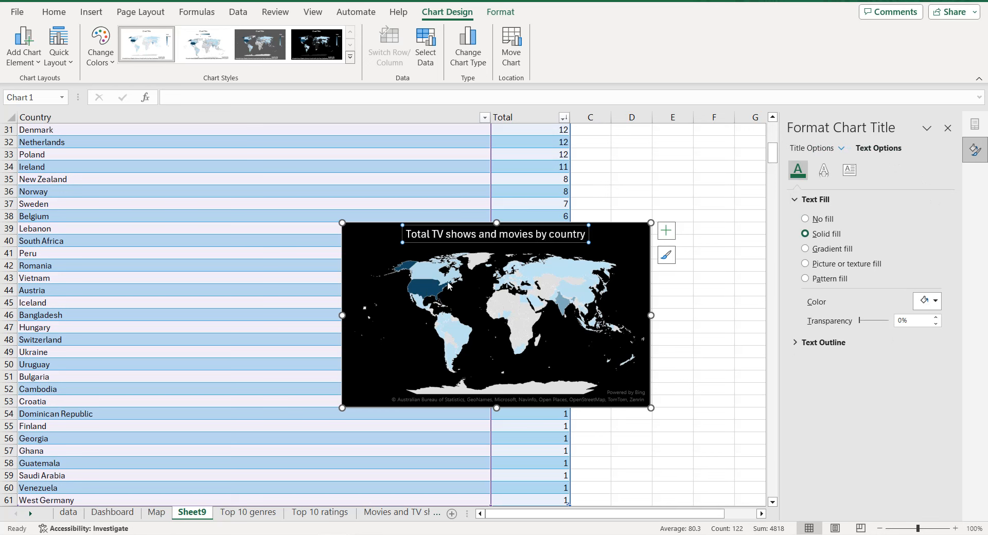
Set the map's sequential two-color scale to red for the highest value and light orange for the lowest value.
{"action": "left_click", "coordinate": [425, 289]}
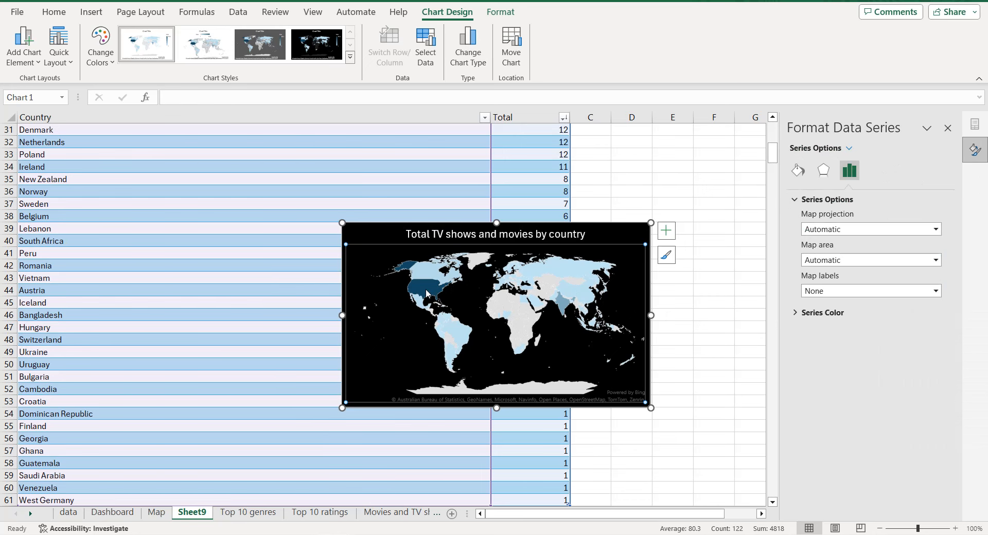
{"action": "left_click", "coordinate": [826, 313]}
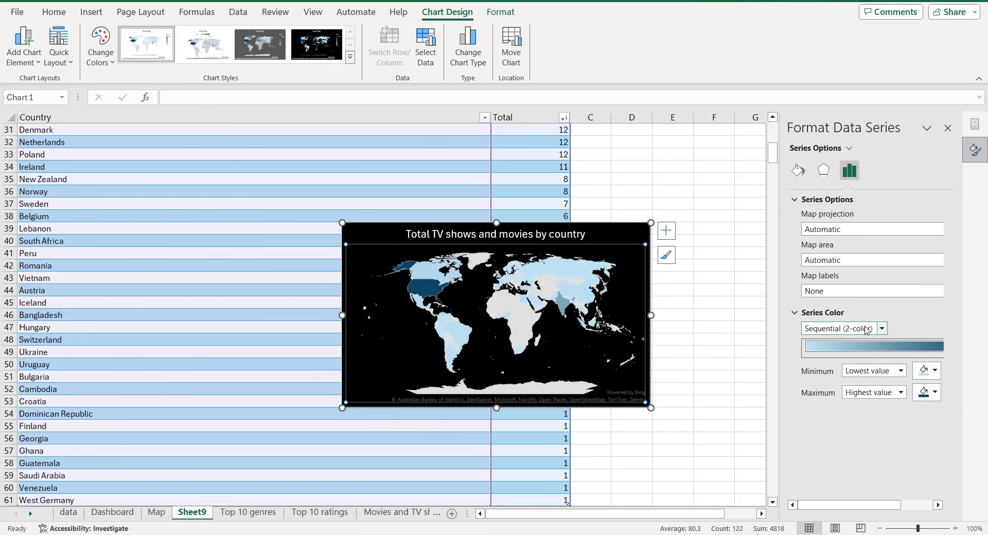
{"action": "left_click", "coordinate": [925, 396]}
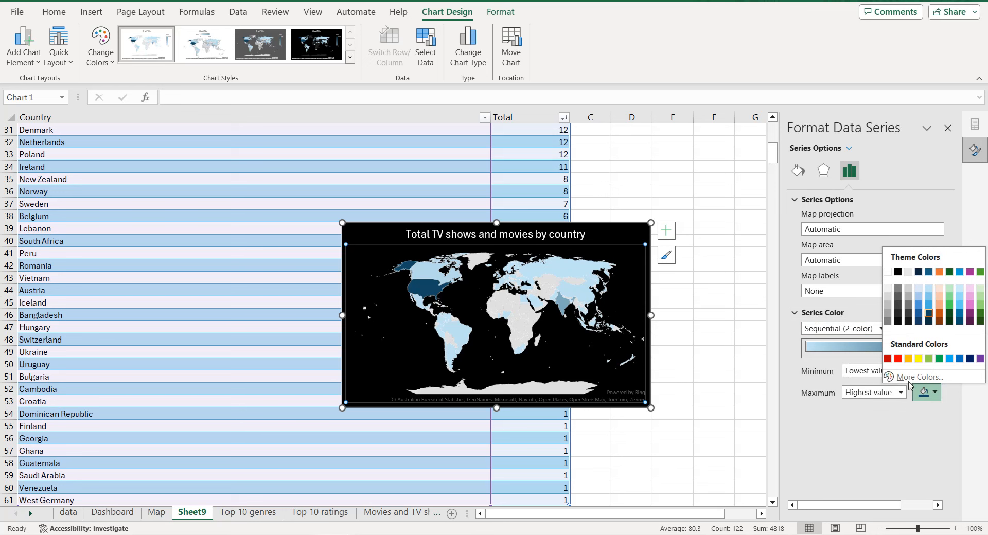
{"action": "left_click", "coordinate": [902, 358]}
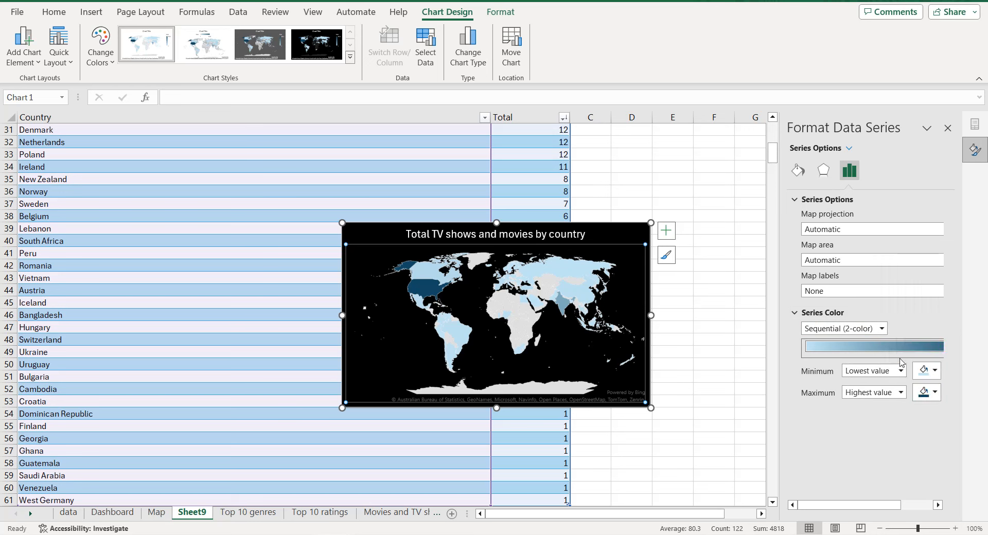
{"action": "left_click", "coordinate": [929, 375]}
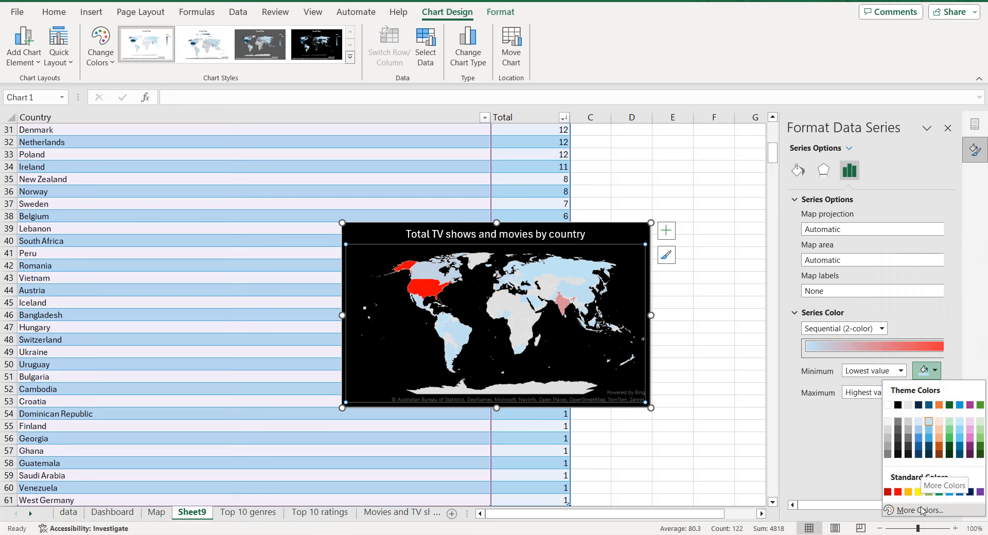
{"action": "left_click", "coordinate": [941, 437]}
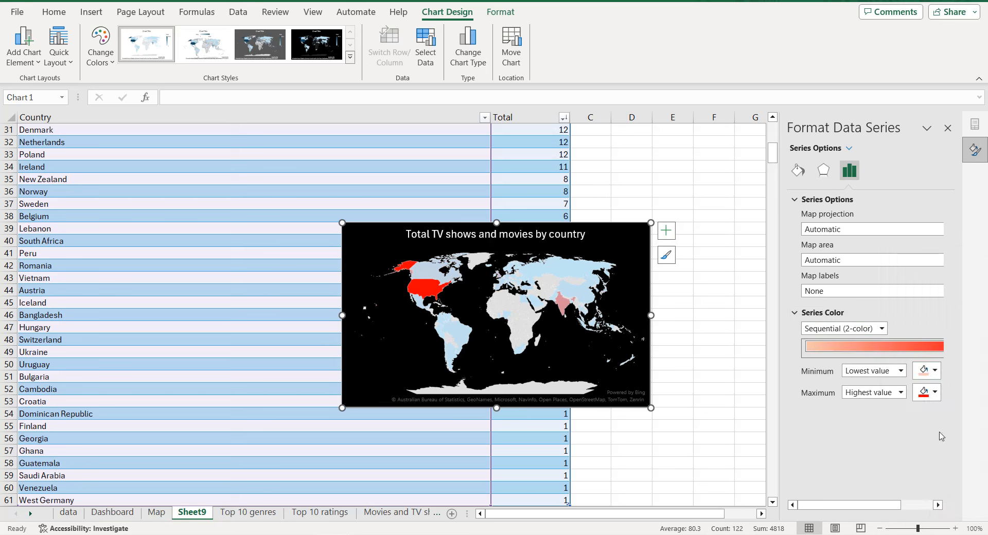
Place the map chart on the Dashboard sheet, shrinking it and positioning it over about columns A to H, rows 20 to 31.
{"action": "left_click", "coordinate": [609, 235]}
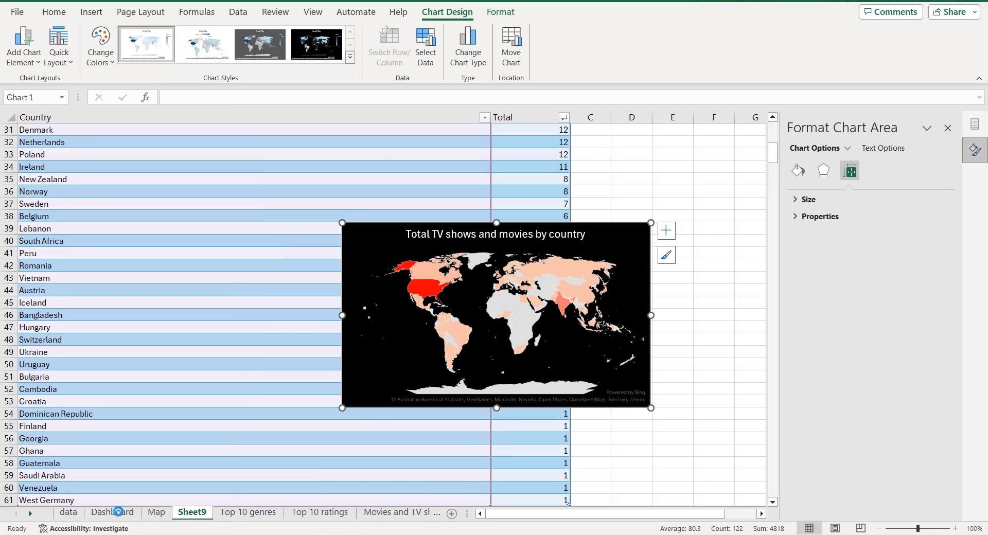
{"action": "left_click", "coordinate": [122, 512]}
{"action": "key", "text": "ctrl+v"}
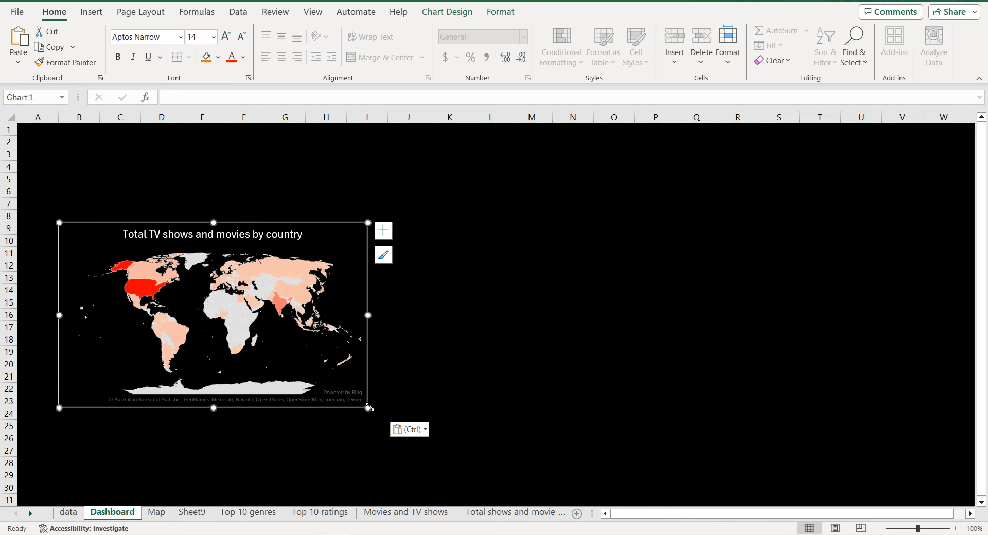
{"action": "left_click_drag", "start_coordinate": [368, 408], "coordinate": [357, 365]}
{"action": "left_click_drag", "start_coordinate": [222, 222], "coordinate": [187, 354]}
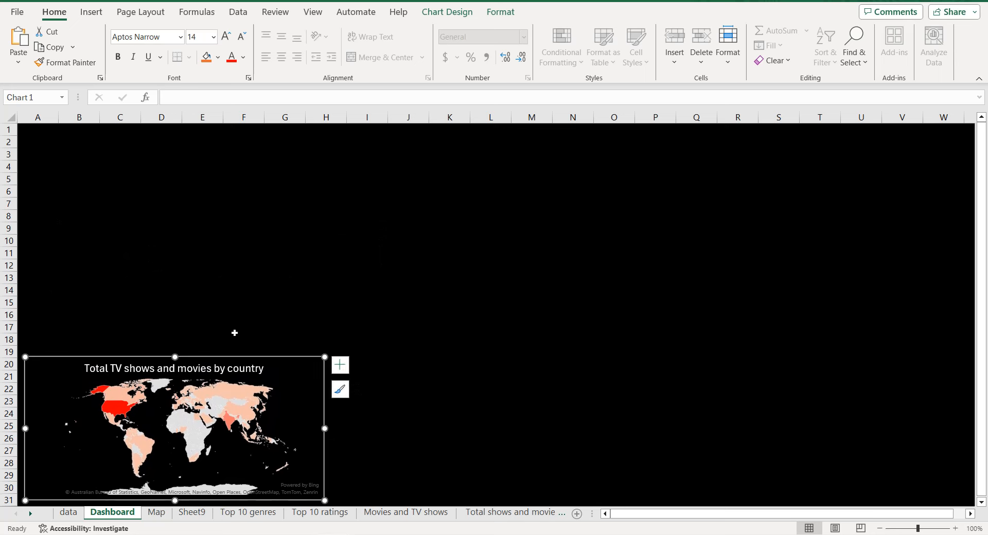
Remove the border line from the map chart on the Dashboard sheet.
{"action": "right_click", "coordinate": [208, 360]}
{"action": "left_click", "coordinate": [238, 503]}
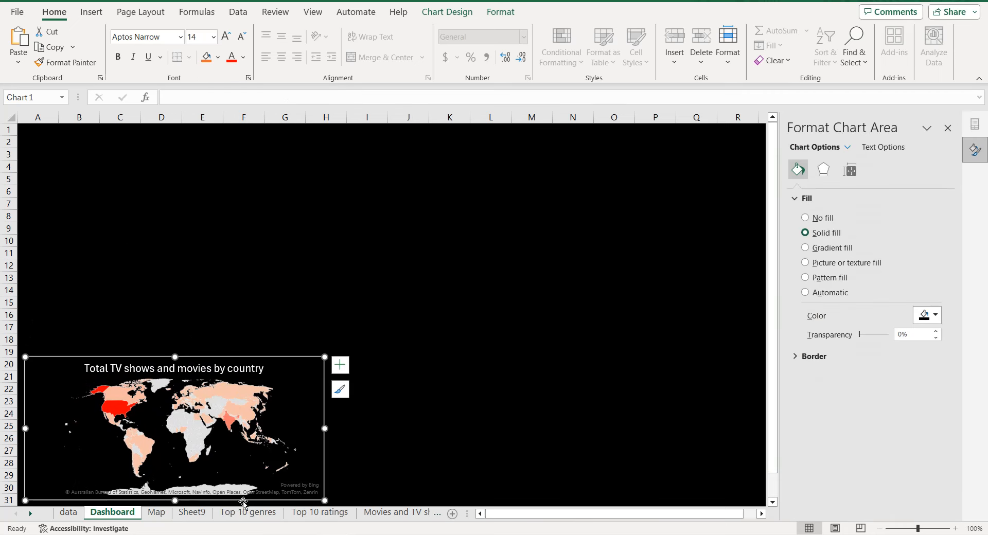
{"action": "left_click", "coordinate": [796, 357]}
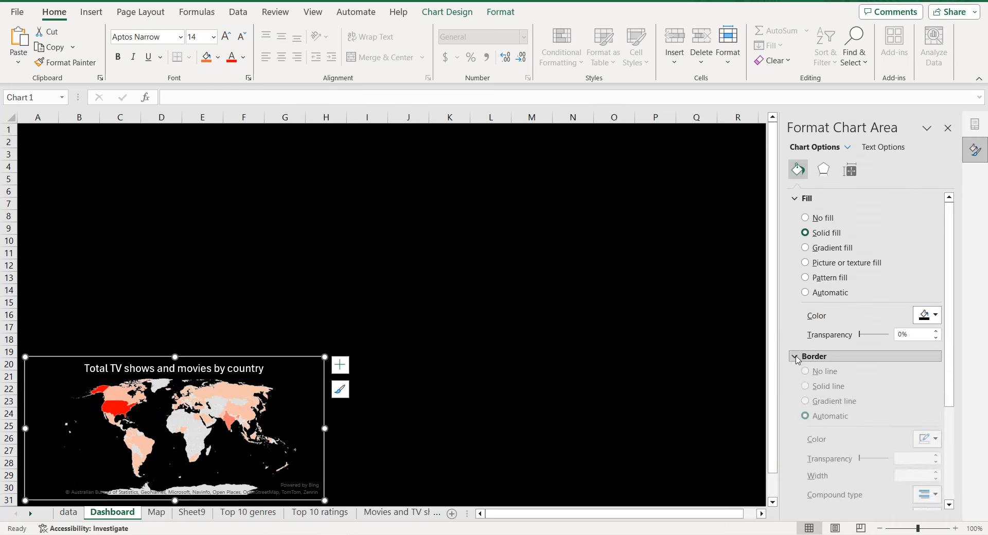
{"action": "left_click", "coordinate": [806, 377]}
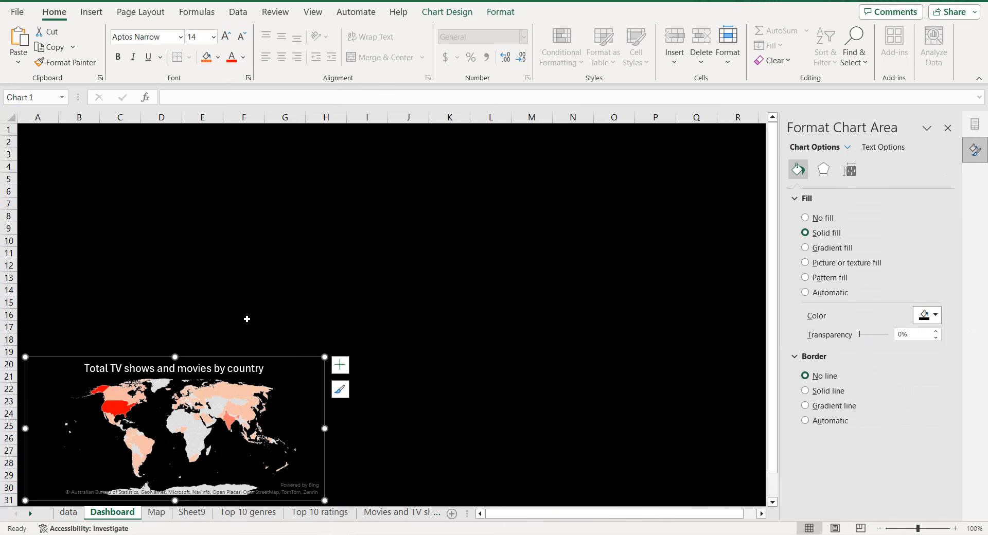
{"action": "left_click", "coordinate": [247, 319]}
Draw a rounded rectangle about 4.87" wide and 2.73" high over the map chart as a frame.
{"action": "left_click", "coordinate": [91, 12]}
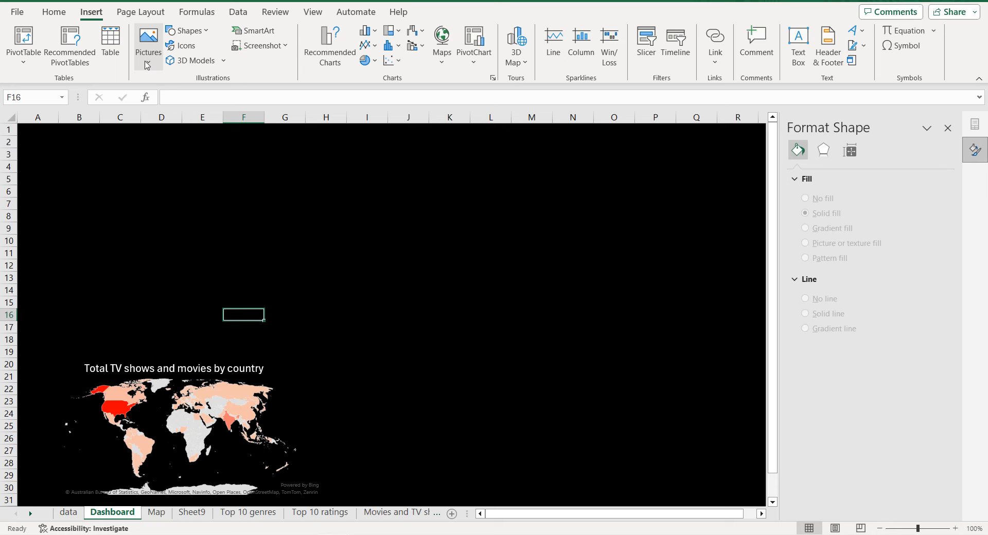
{"action": "left_click", "coordinate": [188, 31]}
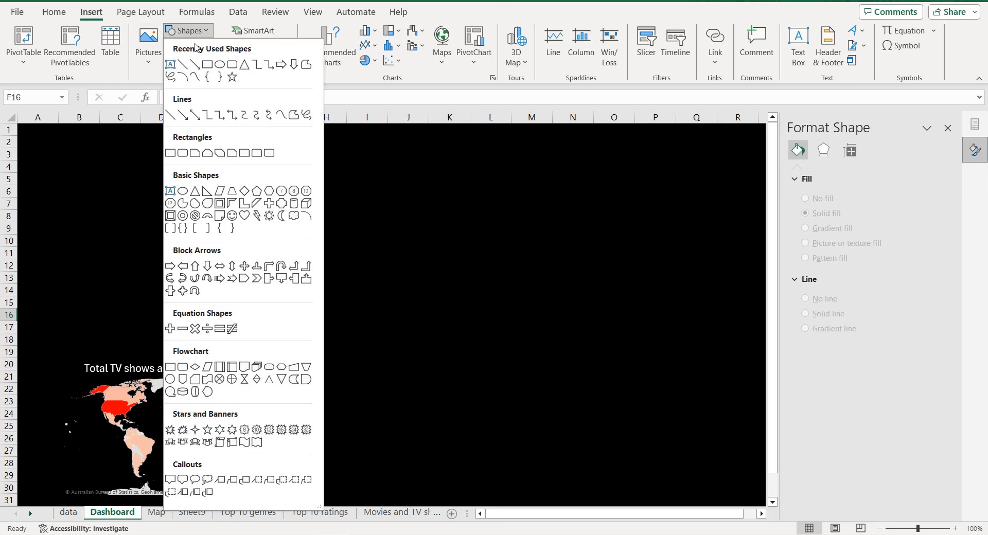
{"action": "left_click", "coordinate": [230, 65]}
{"action": "left_click_drag", "start_coordinate": [40, 334], "coordinate": [340, 478]}
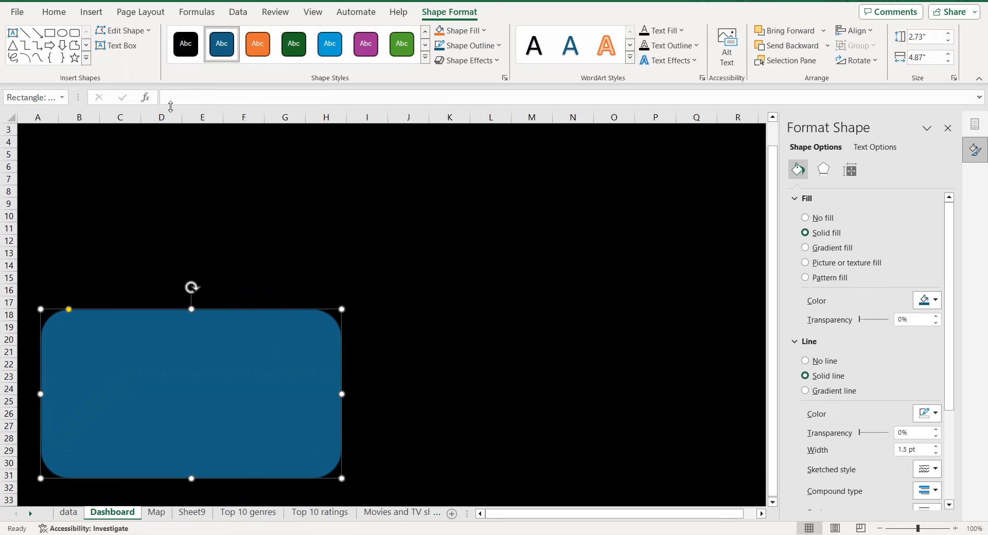
Give the rounded rectangle around the map chart no fill and a white outline.
{"action": "left_click", "coordinate": [483, 31]}
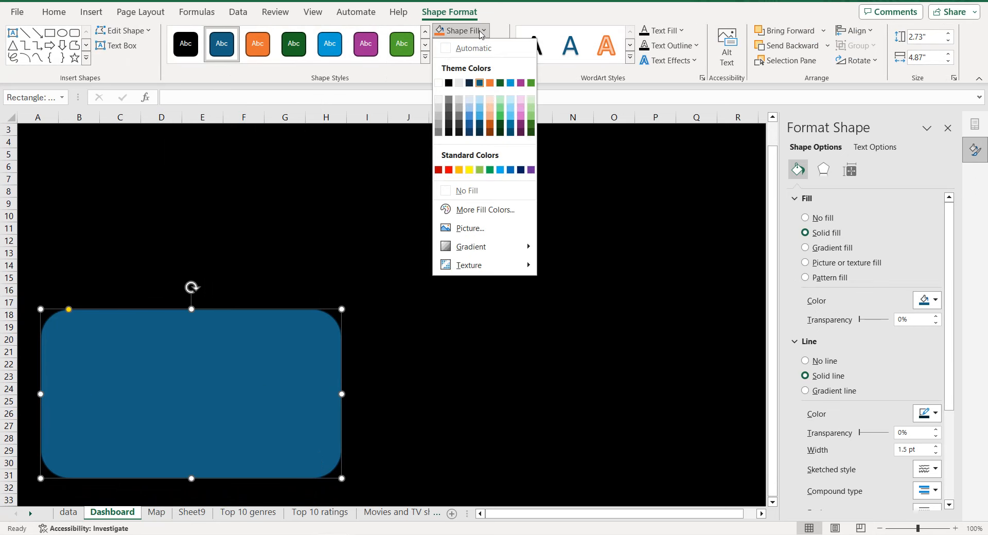
{"action": "left_click", "coordinate": [465, 194]}
{"action": "left_click", "coordinate": [465, 195]}
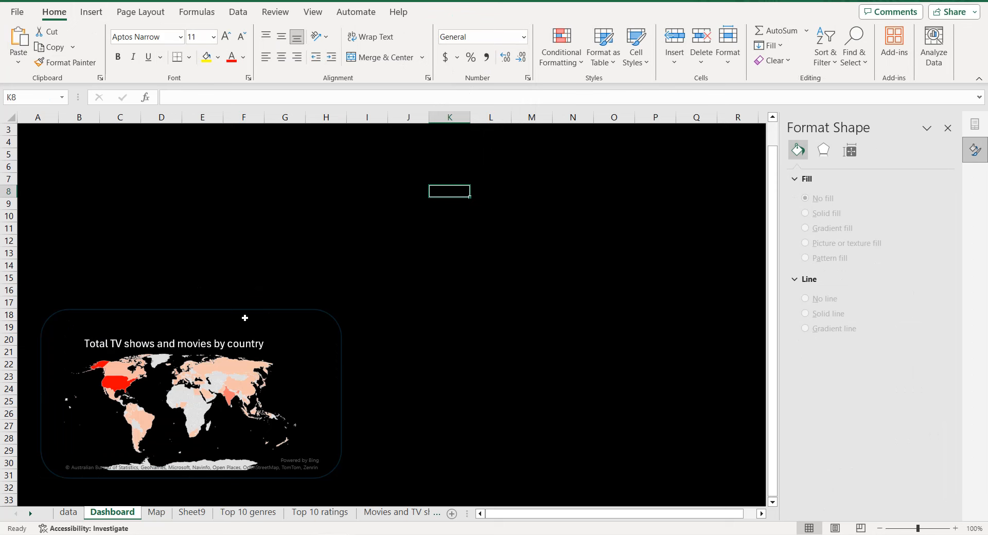
{"action": "left_click", "coordinate": [257, 312]}
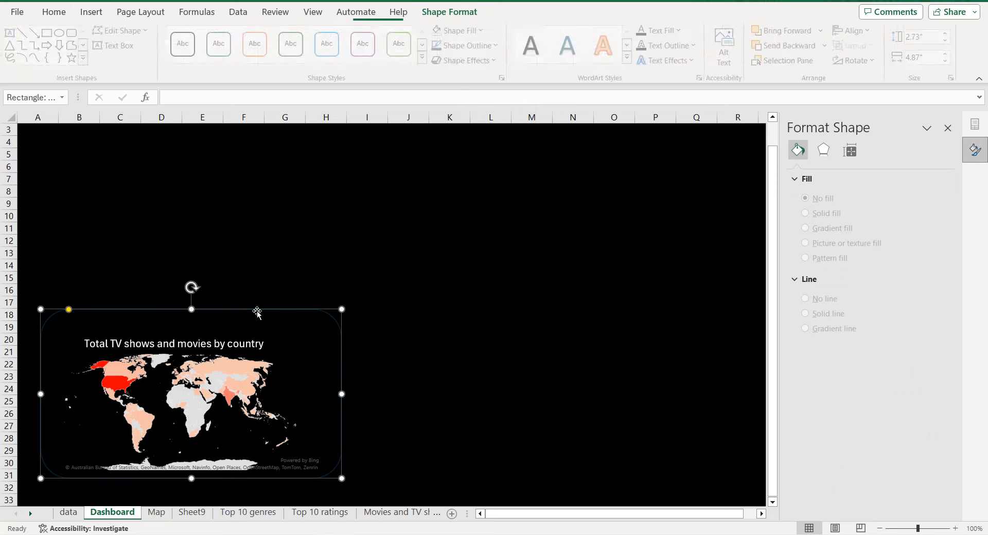
{"action": "left_click", "coordinate": [500, 46]}
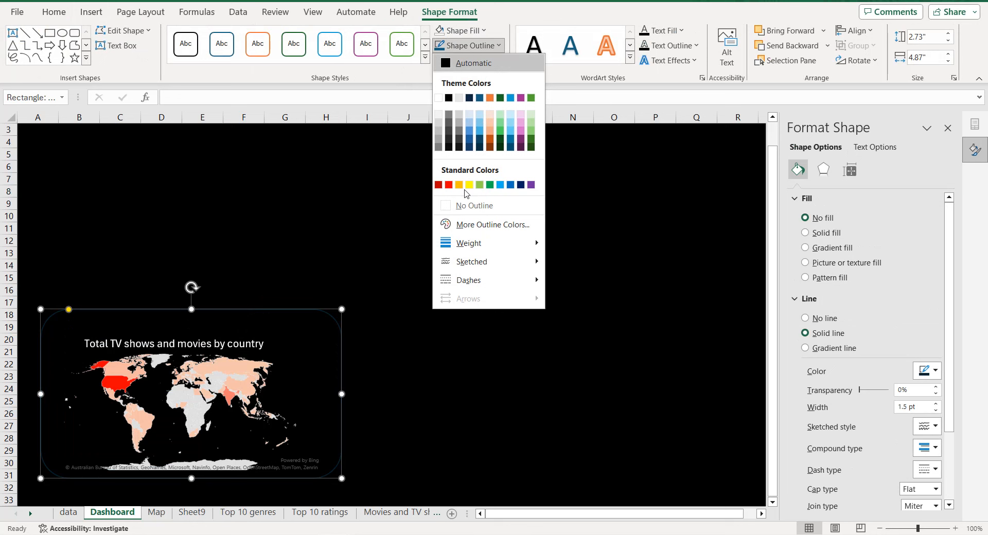
{"action": "left_click", "coordinate": [441, 98]}
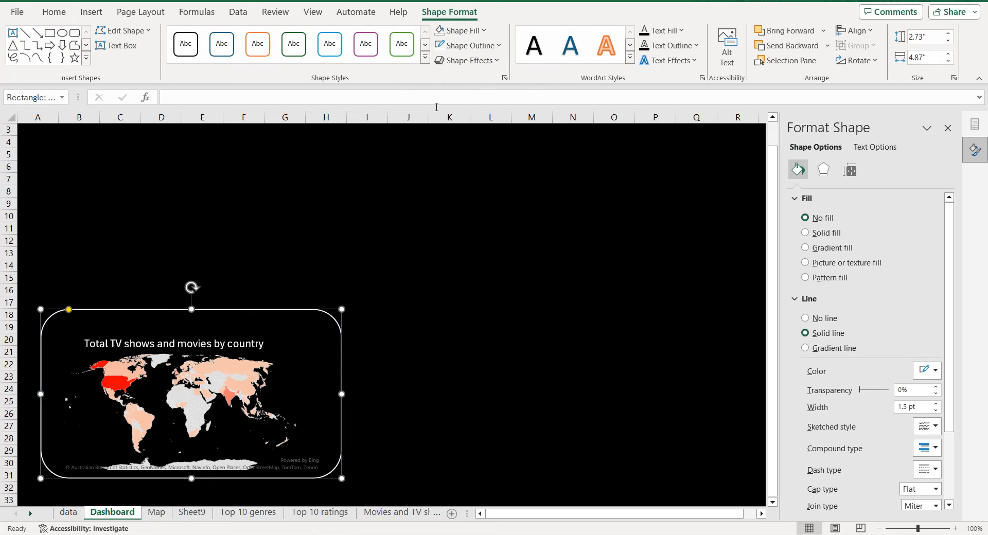
Shift the rounded frame slightly down and to the left so it spans about columns A to H, rows 18 to 32.
{"action": "mouse_move", "coordinate": [222, 310]}
{"action": "left_mouse_down"}
{"action": "mouse_move", "coordinate": [213, 314]}
{"action": "mouse_move", "coordinate": [240, 316]}
{"action": "mouse_move", "coordinate": [219, 319]}
{"action": "left_mouse_up"}
{"action": "key", "text": "Left"}
{"action": "key", "text": "Left"}
{"action": "key", "text": "Left"}
{"action": "key", "text": "Left"}
{"action": "key", "text": "Left"}
{"action": "key", "text": "Left"}
{"action": "key", "text": "Left"}
Nudge the map chart slightly to the left inside the rounded frame on the Dashboard sheet.
{"action": "left_click", "coordinate": [221, 351]}
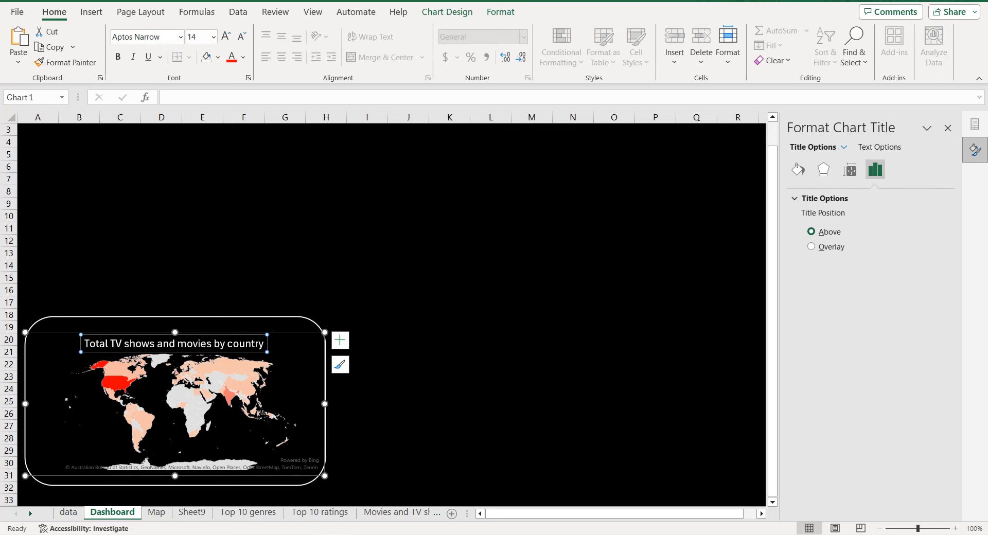
{"action": "left_click", "coordinate": [290, 336]}
{"action": "key", "text": "Left"}
{"action": "key", "text": "Left"}
{"action": "key", "text": "Left"}
{"action": "key", "text": "Left"}
{"action": "key", "text": "Left"}
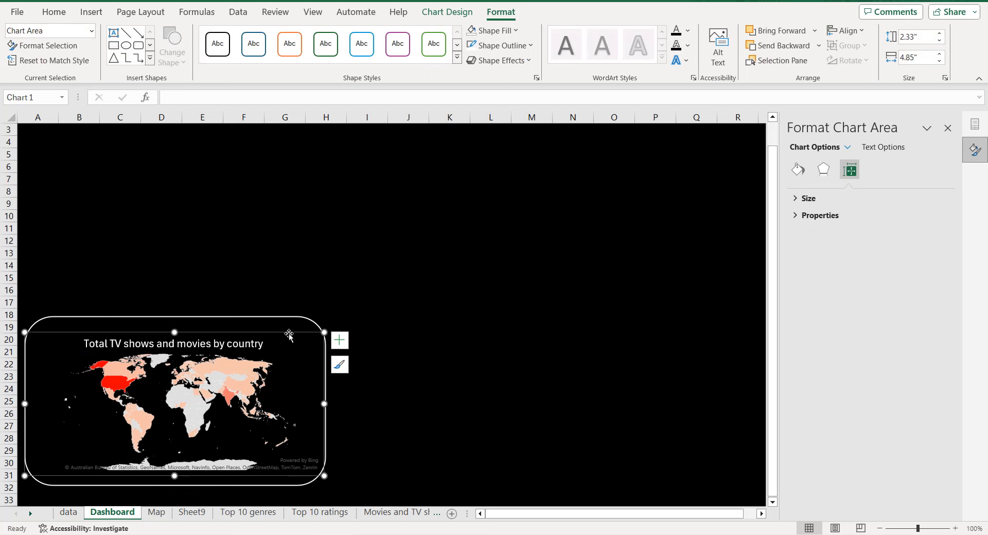
{"action": "key", "text": "Left"}
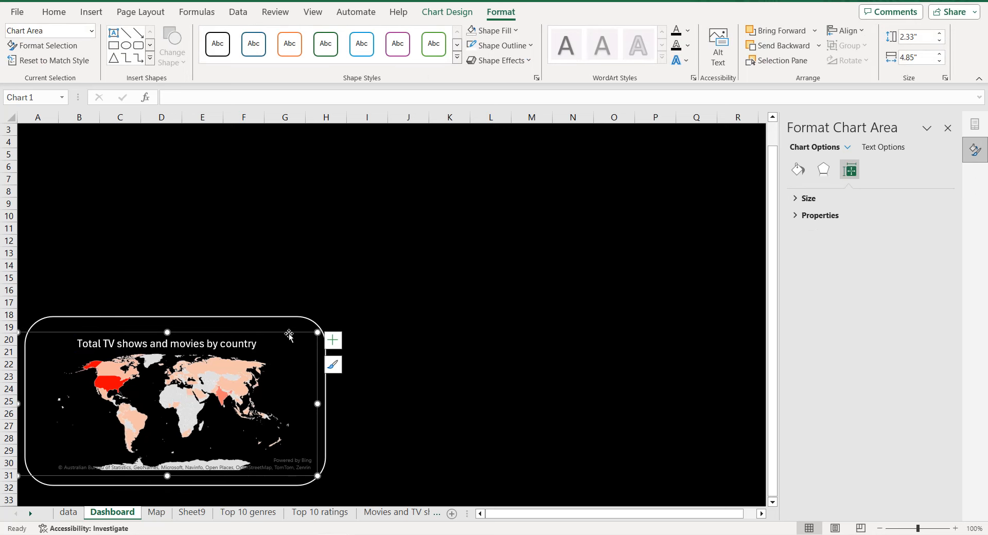
{"action": "left_click", "coordinate": [292, 291]}
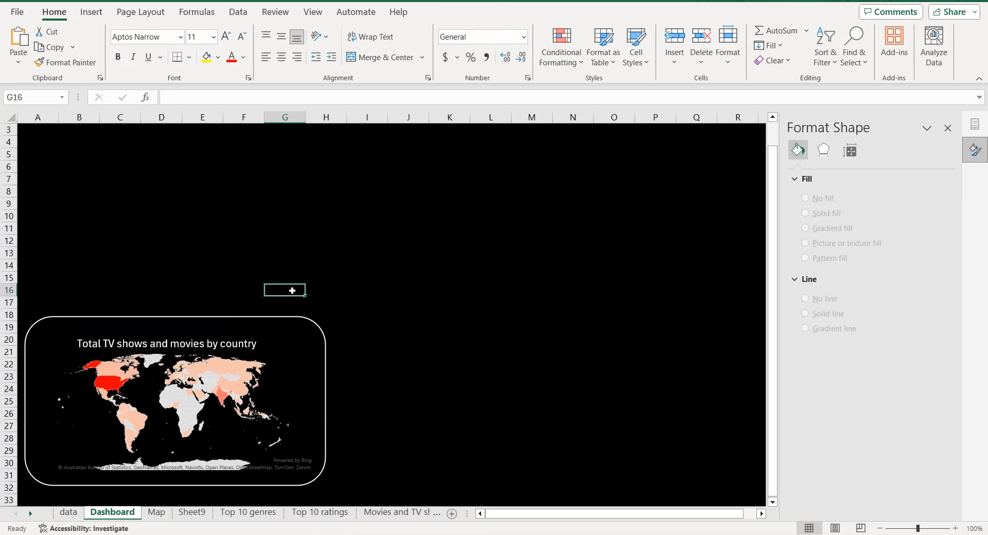
Close the formatting pane and tighten the rounded frame around the map chart by moving it up slightly and lowering its top edge to row 19.
{"action": "scroll", "coordinate": [289, 287], "scroll_direction": "up", "scroll_amount": 1}
{"action": "left_click", "coordinate": [244, 327]}
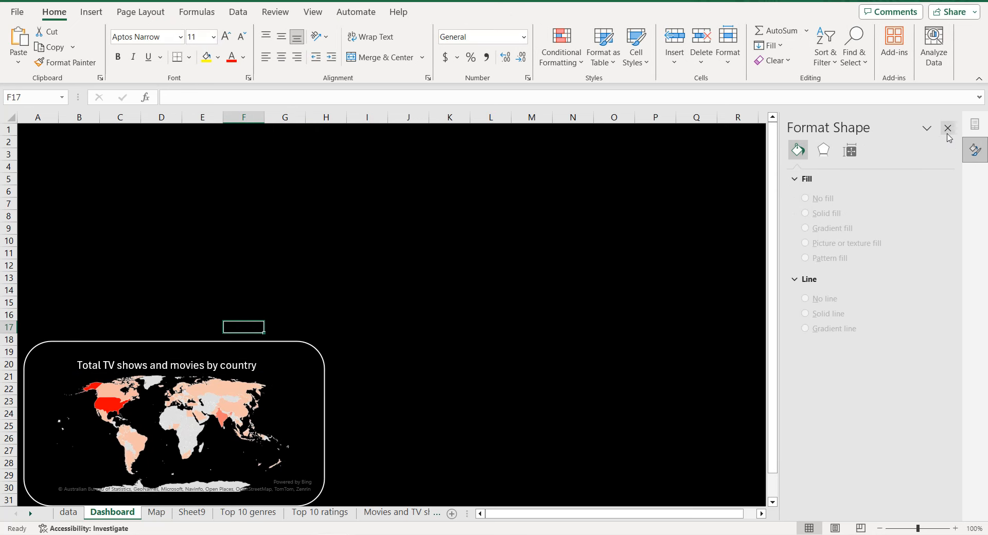
{"action": "left_click", "coordinate": [947, 128]}
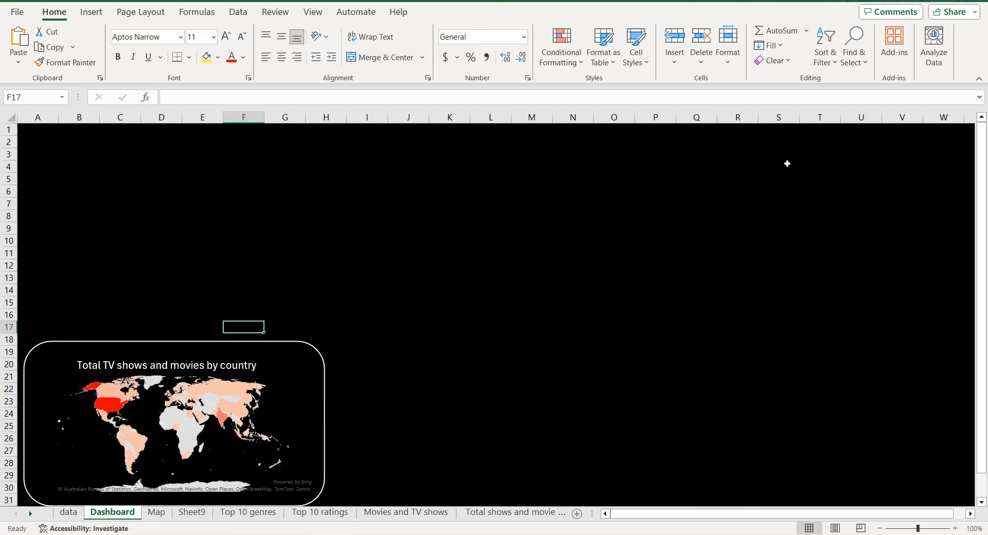
{"action": "left_click", "coordinate": [261, 344]}
{"action": "key", "text": "Up"}
{"action": "key", "text": "Up"}
{"action": "key", "text": "Up"}
{"action": "key", "text": "Up"}
{"action": "key", "text": "Up"}
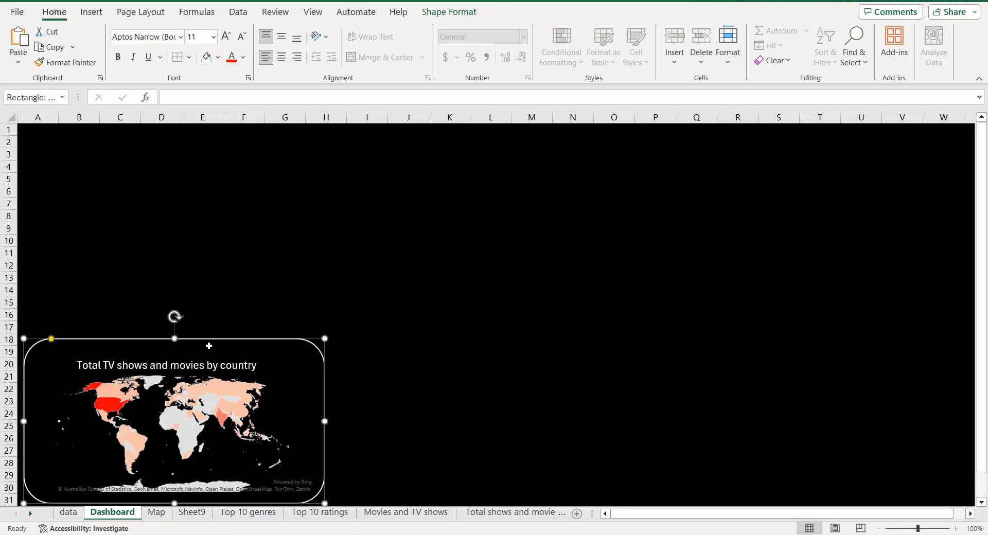
{"action": "left_click_drag", "start_coordinate": [175, 338], "coordinate": [175, 349]}
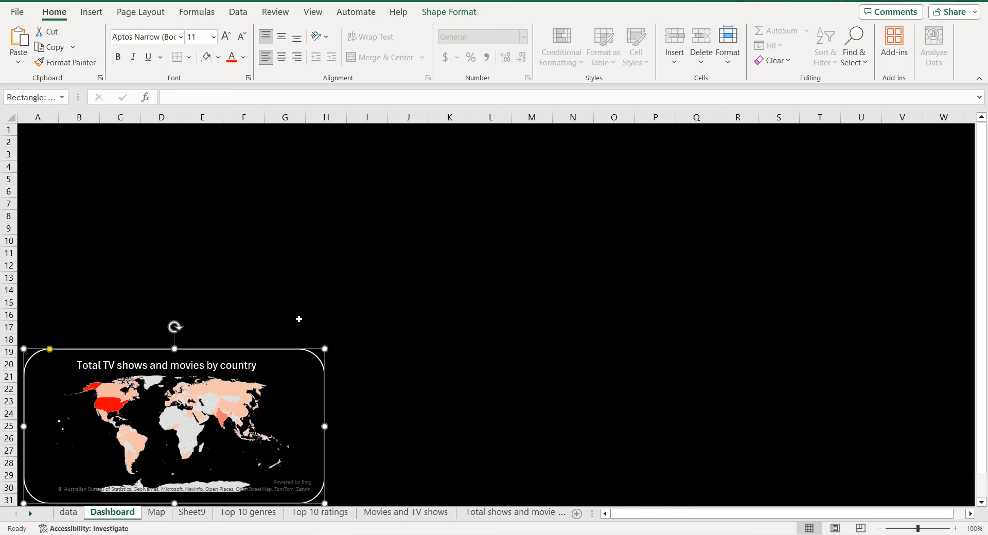
Build the PivotTable on the Top 10 genres sheet with listed_in as rows and show_id as values.
{"action": "left_click", "coordinate": [257, 513]}
{"action": "left_click", "coordinate": [93, 245]}
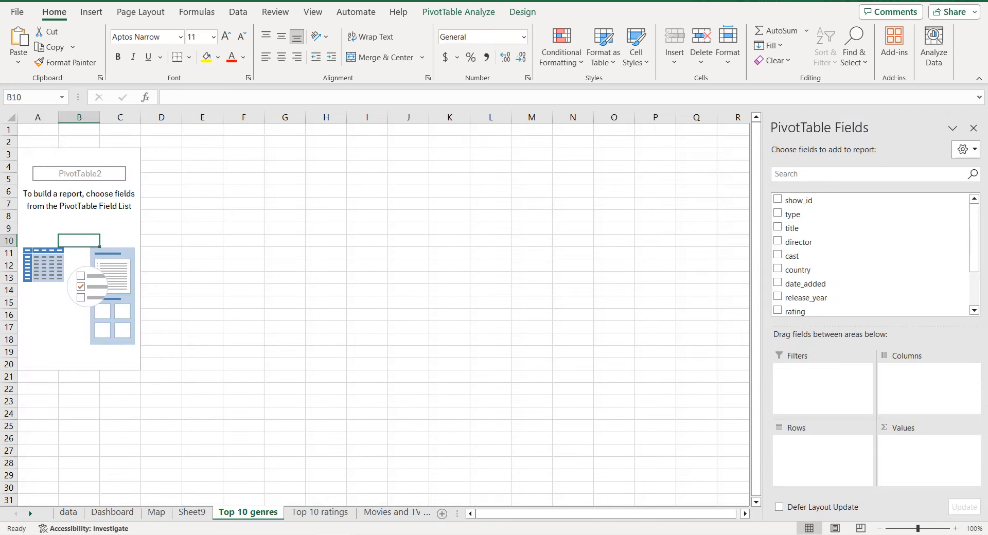
{"action": "scroll", "coordinate": [859, 251], "scroll_direction": "down", "scroll_amount": 1}
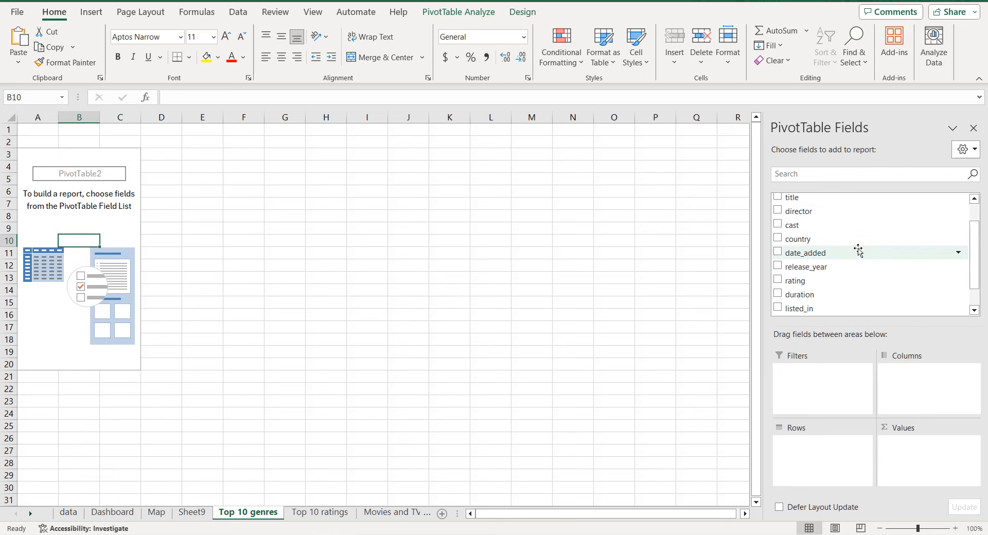
{"action": "left_click", "coordinate": [778, 308]}
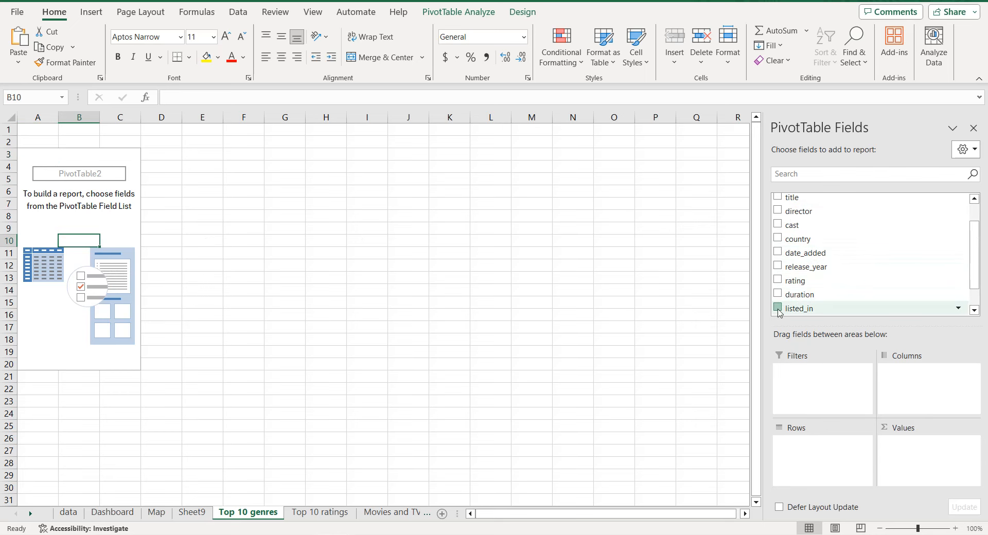
{"action": "scroll", "coordinate": [814, 288], "scroll_direction": "up", "scroll_amount": 1}
{"action": "left_click_drag", "start_coordinate": [815, 201], "coordinate": [940, 460]}
Summarize the show_id values in the genres PivotTable by Count.
{"action": "left_click", "coordinate": [917, 444]}
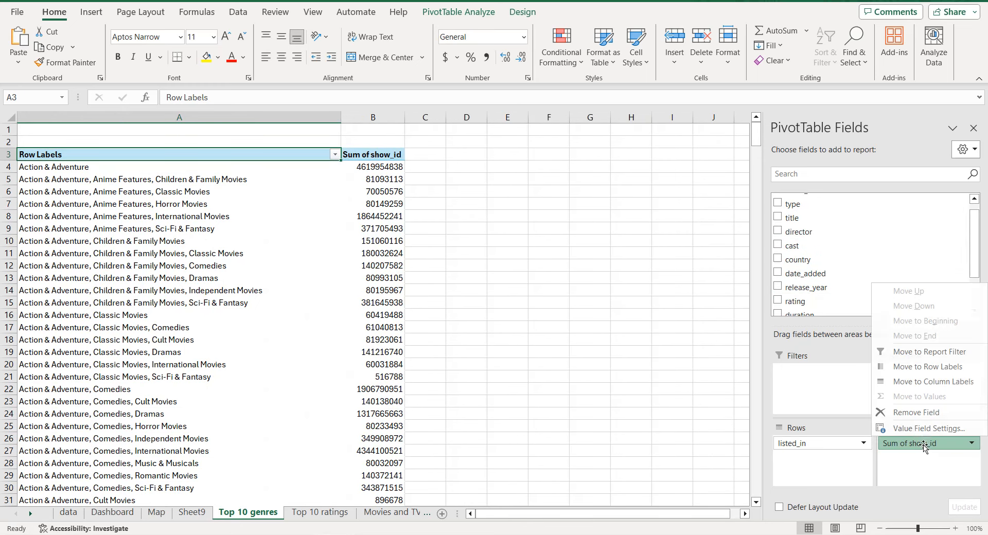
{"action": "left_click", "coordinate": [905, 424]}
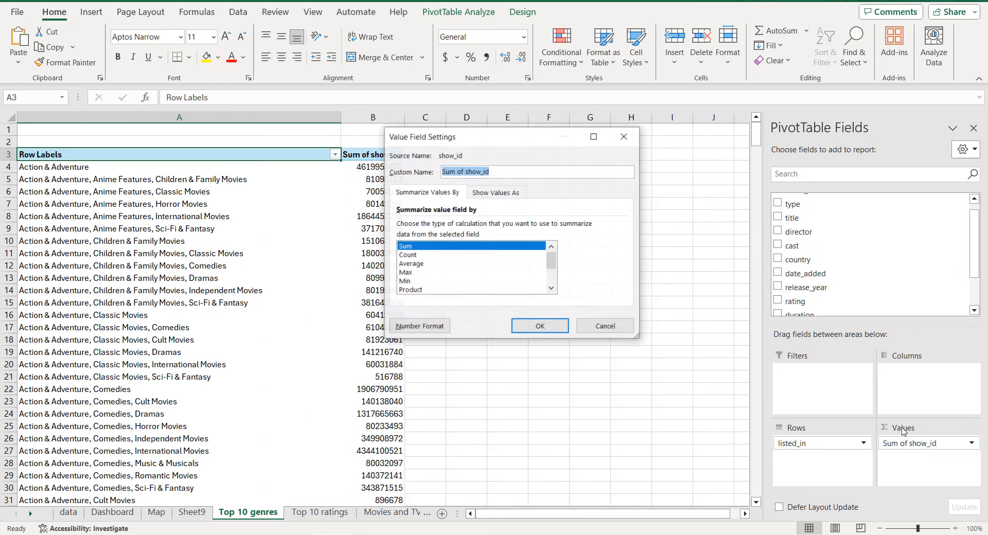
{"action": "left_click", "coordinate": [412, 255]}
{"action": "left_click", "coordinate": [547, 326]}
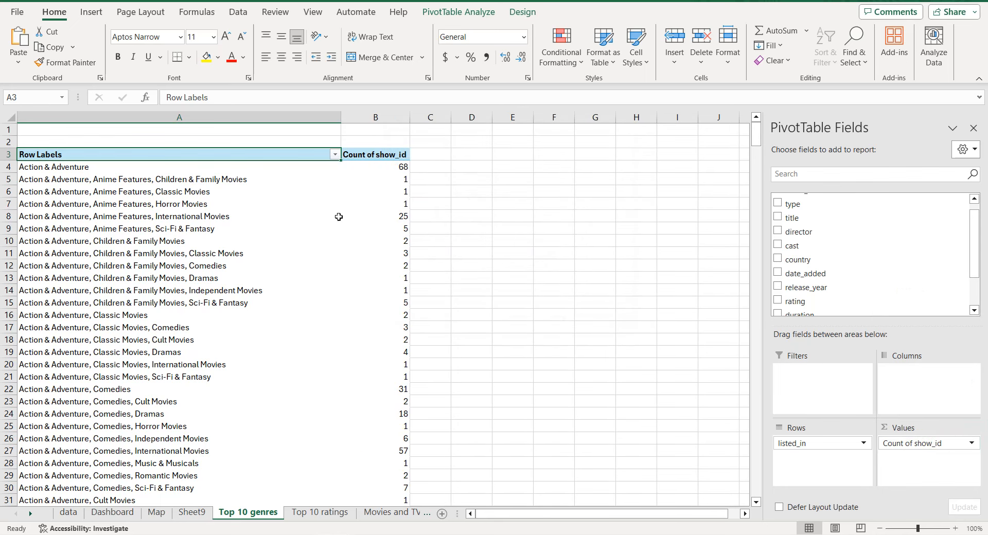
Remove the grand total row at the end of the genres PivotTable.
{"action": "key", "text": "ctrl+shift+End"}
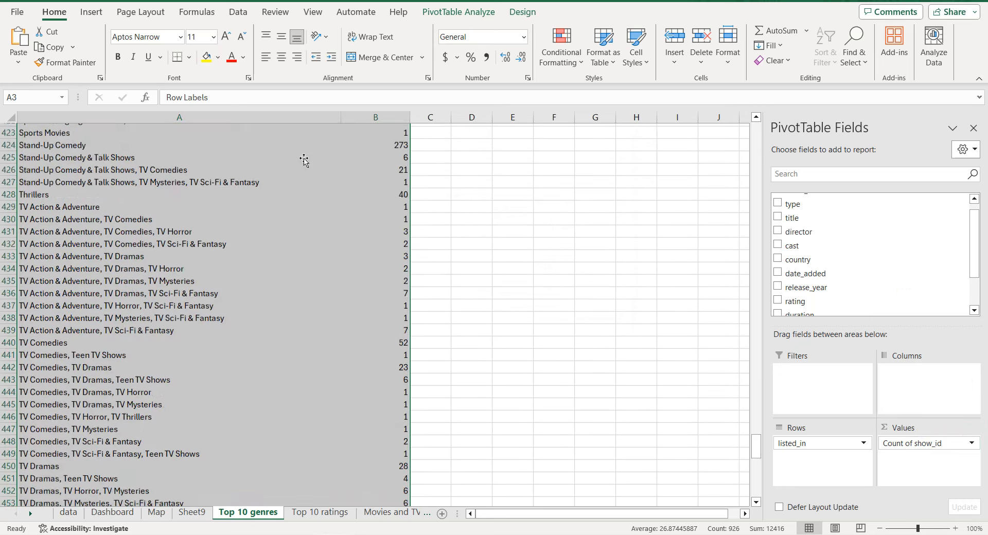
{"action": "left_click", "coordinate": [67, 500]}
{"action": "right_click", "coordinate": [68, 501]}
{"action": "left_click", "coordinate": [110, 423]}
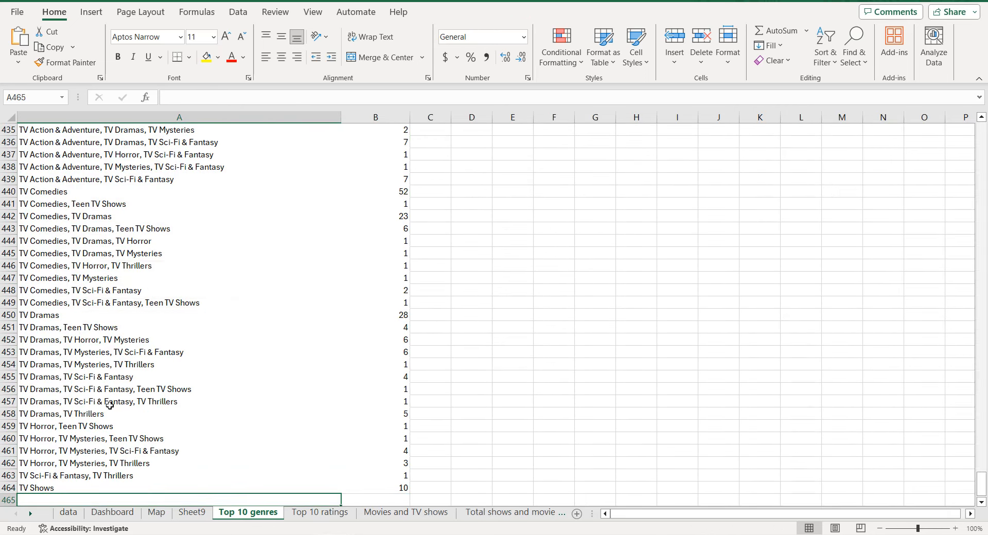
Copy the entire genres PivotTable and paste it as values starting at cell E3.
{"action": "left_click", "coordinate": [110, 405]}
{"action": "key", "text": "ctrl+a"}
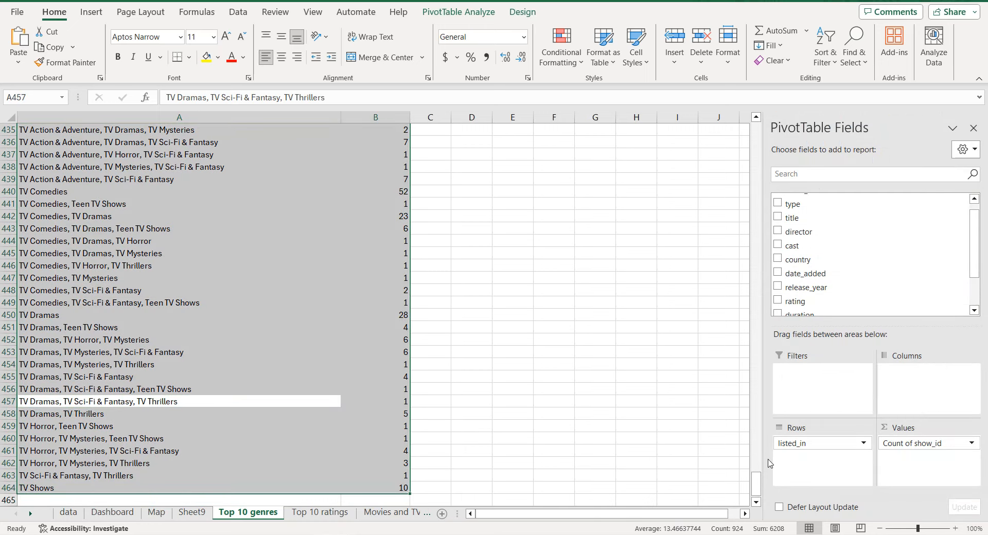
{"action": "key", "text": "ctrl+c"}
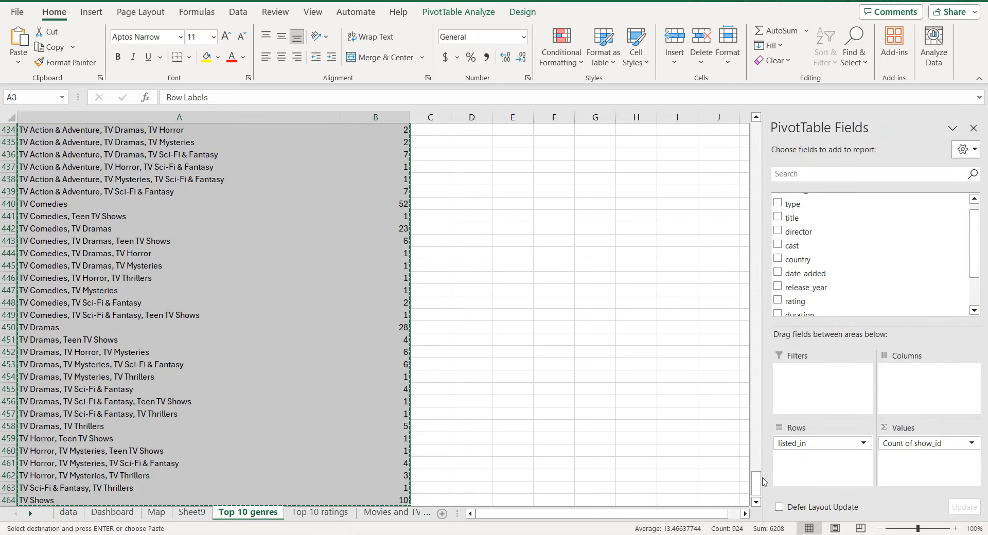
{"action": "left_click_drag", "start_coordinate": [758, 482], "coordinate": [756, 136]}
{"action": "right_click", "coordinate": [529, 153]}
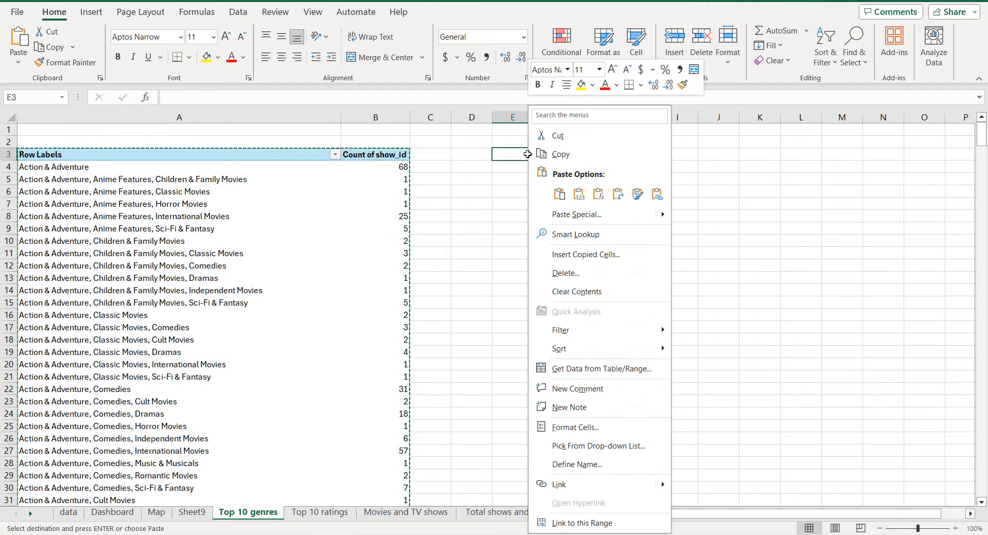
{"action": "left_click", "coordinate": [576, 194]}
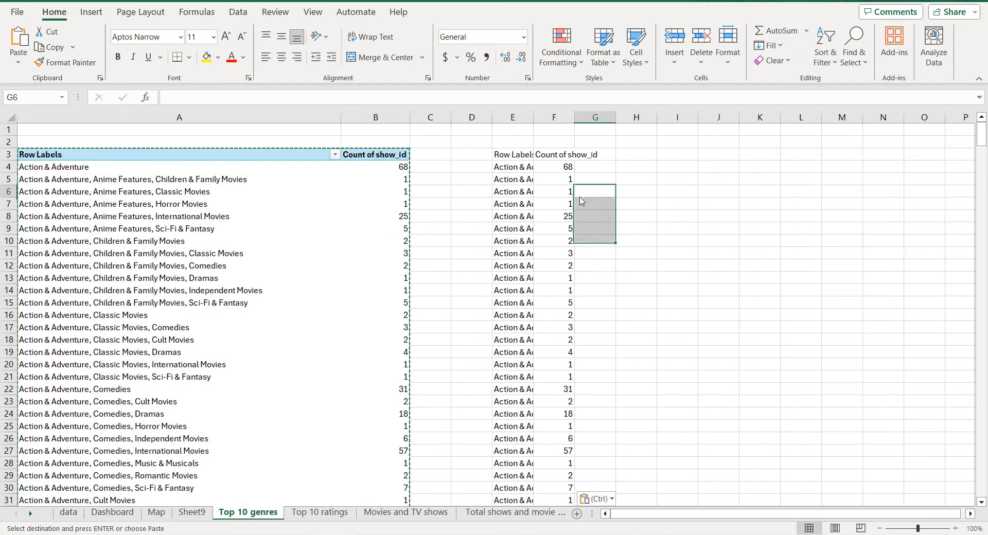
Rename the headers of the pasted data to Genre in E3 and Total in F3.
{"action": "left_click", "coordinate": [515, 155]}
{"action": "triple_click", "coordinate": [235, 99]}
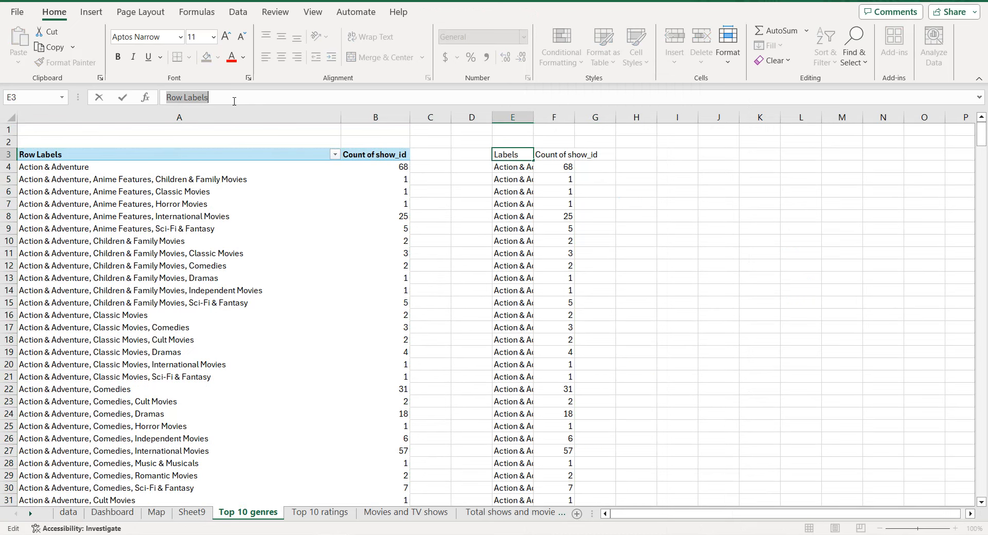
{"action": "type", "text": "Genre"}
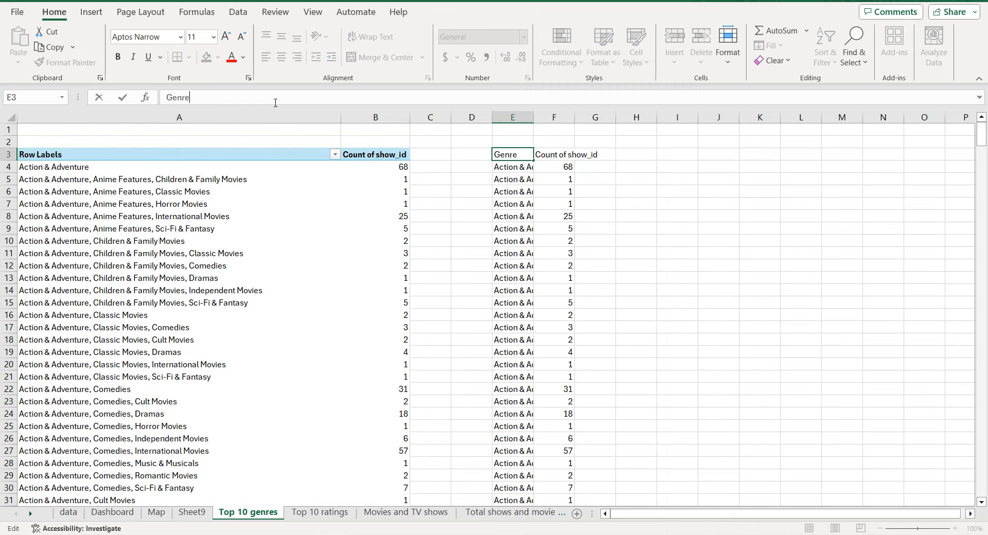
{"action": "left_click", "coordinate": [551, 155]}
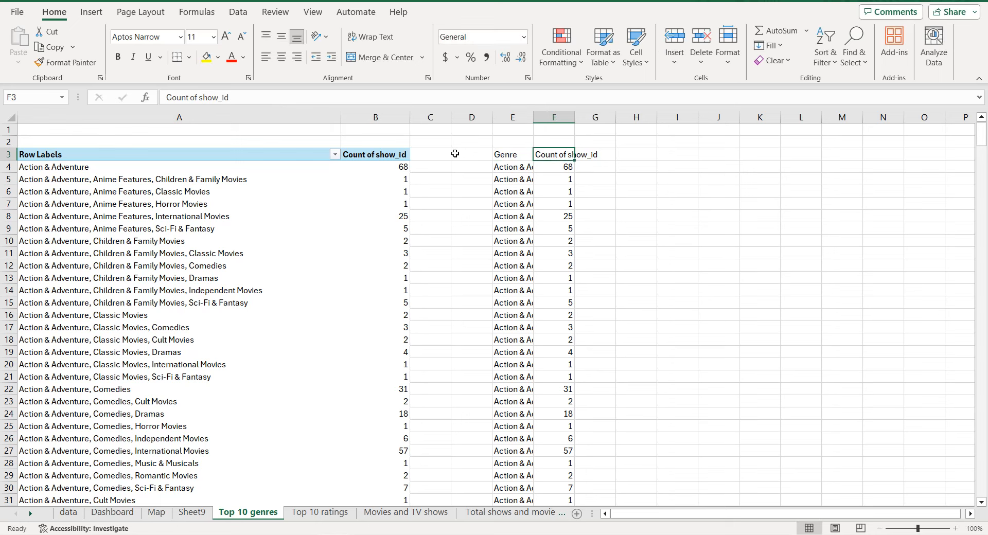
{"action": "triple_click", "coordinate": [181, 102]}
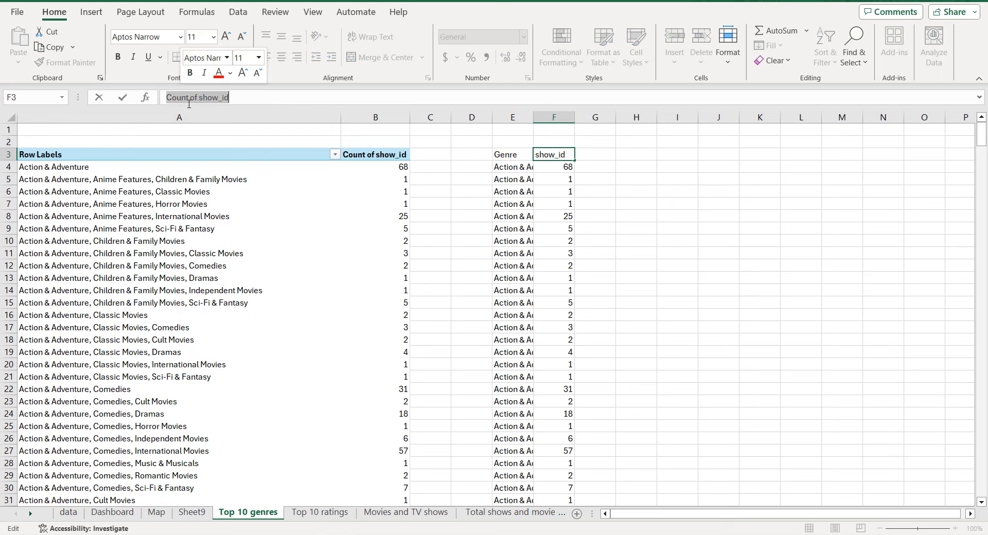
{"action": "type", "text": "T"}
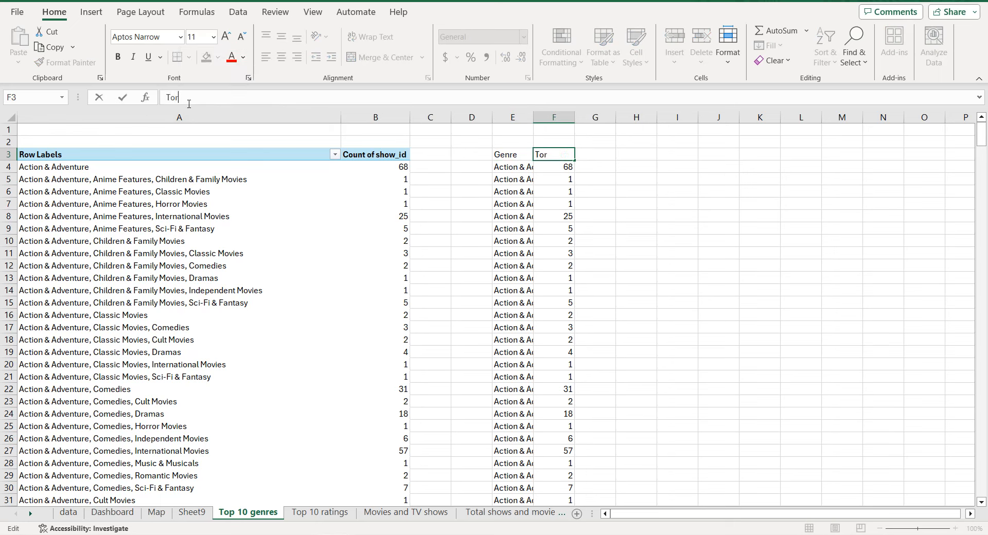
{"action": "type", "text": "otal"}
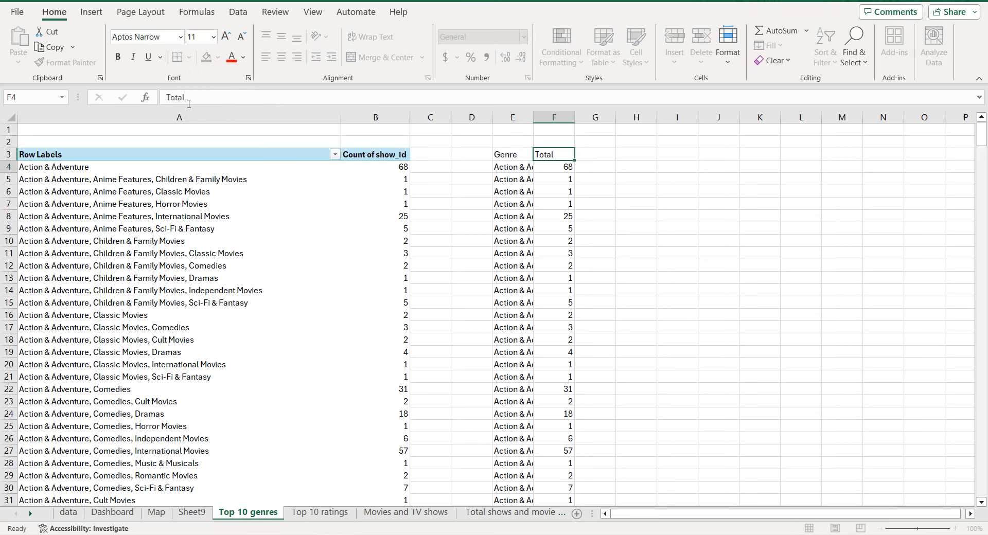
{"action": "key", "text": "Return"}
Convert the pasted genre range E3:F464 into a table with headers.
{"action": "left_click", "coordinate": [508, 156]}
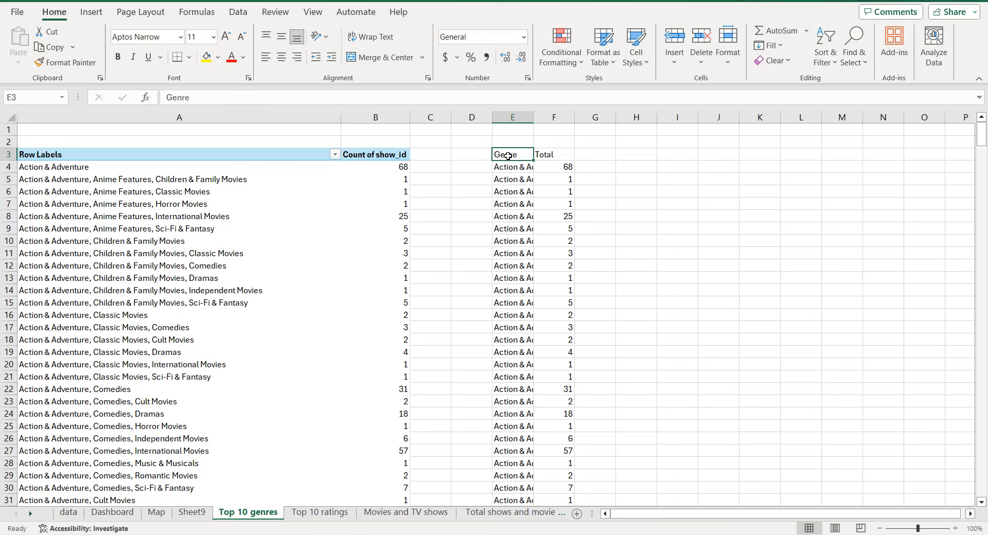
{"action": "key", "text": "ctrl+shift+Right"}
{"action": "key", "text": "ctrl+shift+Down"}
{"action": "left_click", "coordinate": [92, 12]}
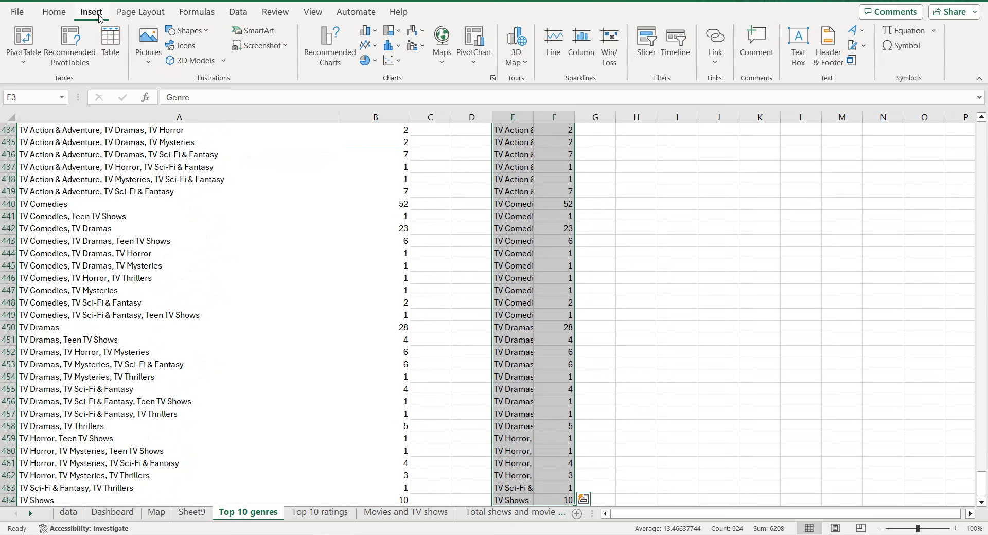
{"action": "left_click", "coordinate": [110, 41]}
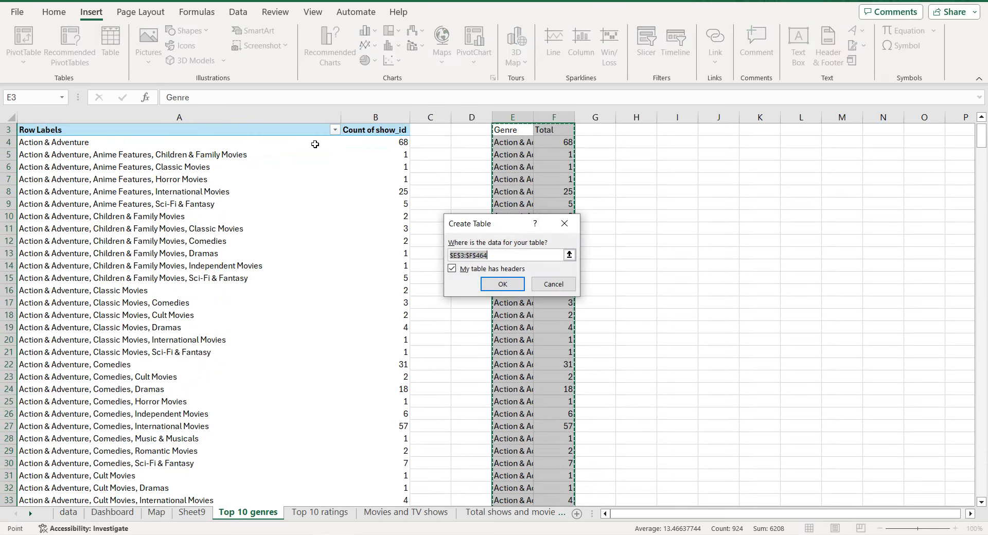
{"action": "left_click", "coordinate": [500, 285]}
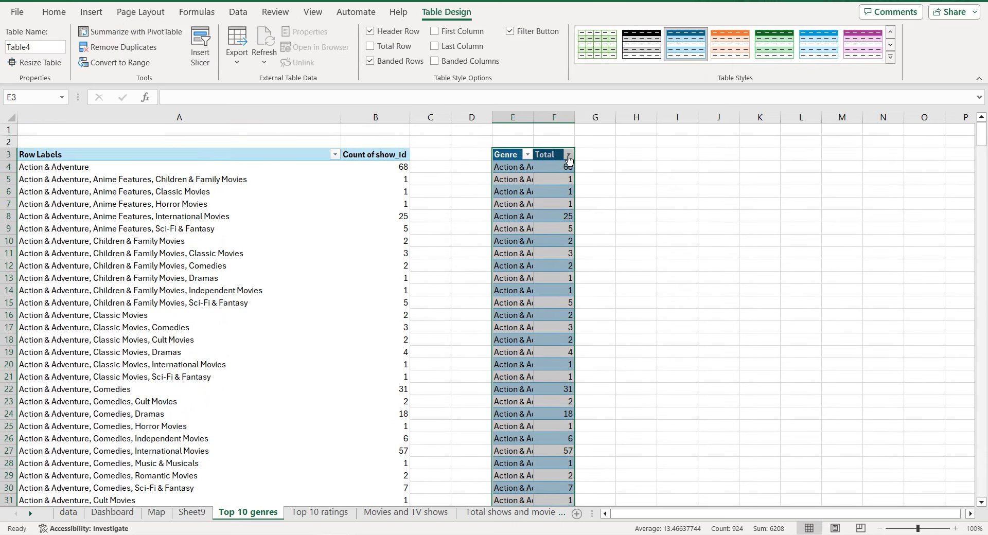
Sort the genre table's Total column from smallest to largest and filter it to the Top 10 items.
{"action": "left_click", "coordinate": [568, 156]}
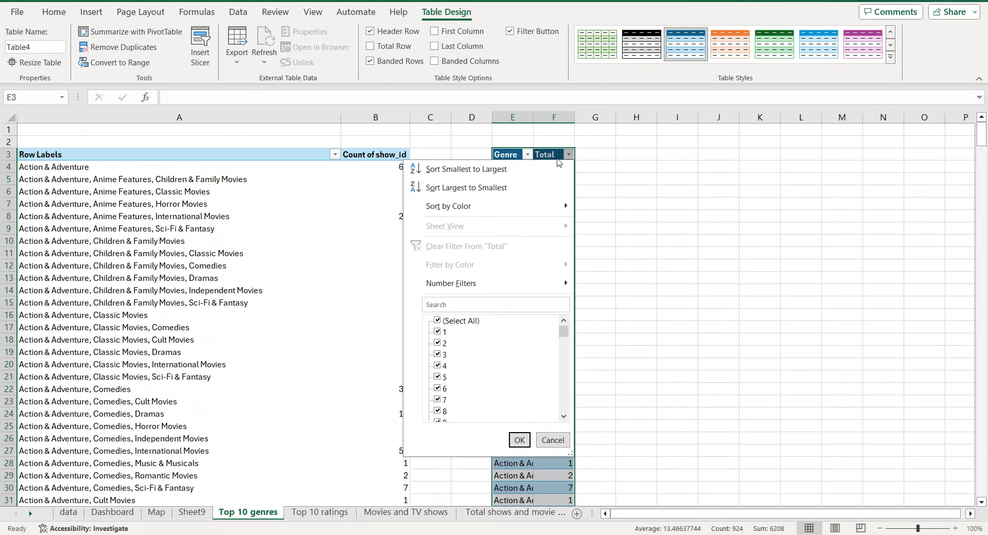
{"action": "left_click", "coordinate": [524, 176]}
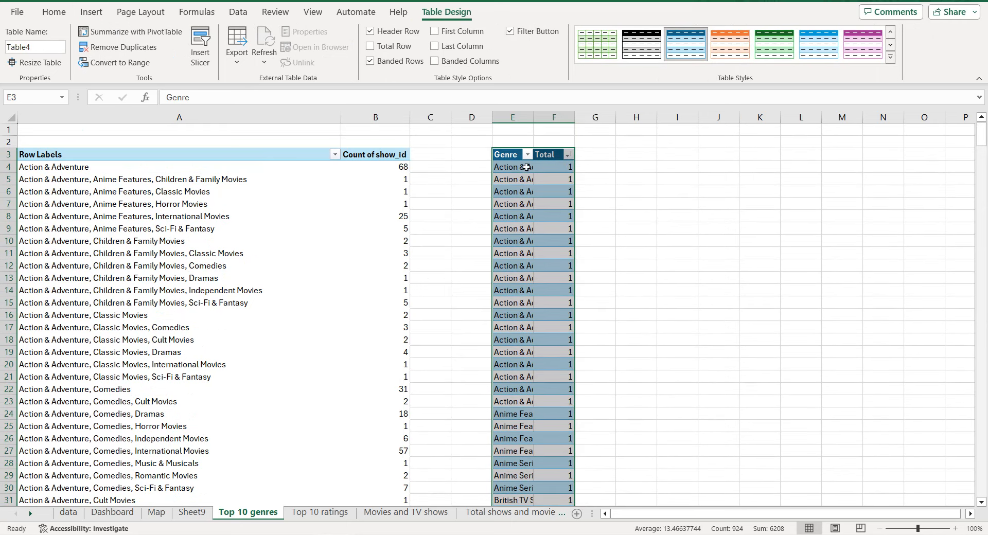
{"action": "left_click", "coordinate": [568, 154]}
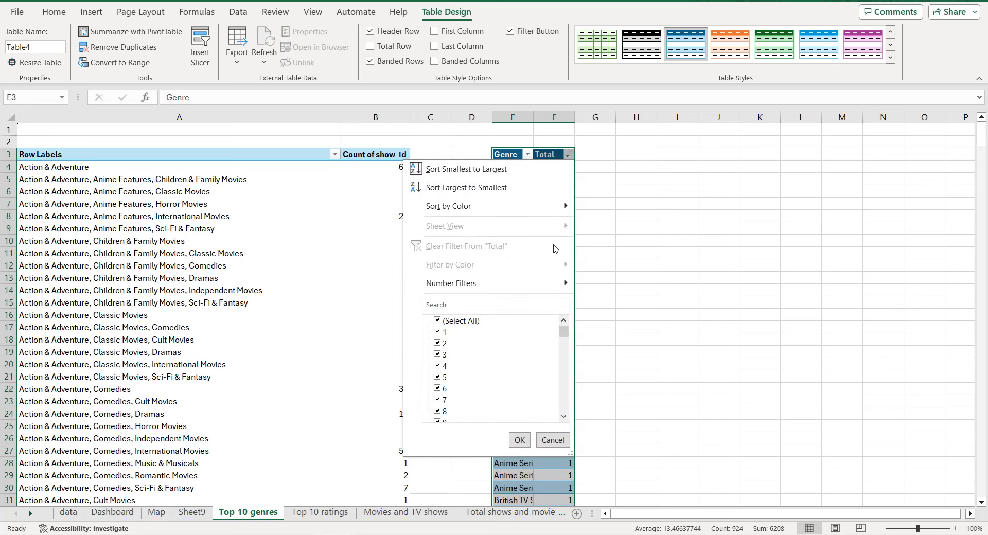
{"action": "mouse_move", "coordinate": [547, 289]}
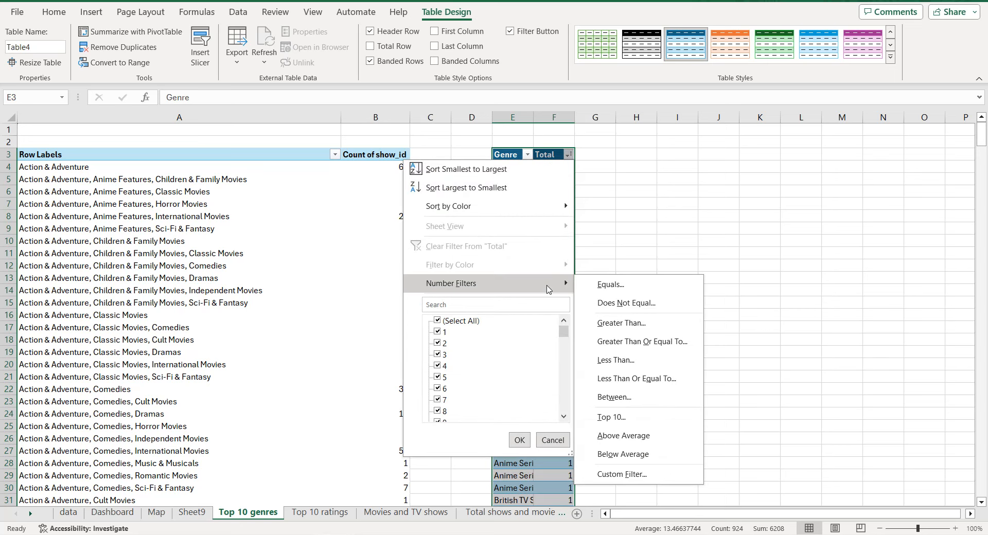
{"action": "left_click", "coordinate": [612, 415]}
{"action": "left_click", "coordinate": [521, 262]}
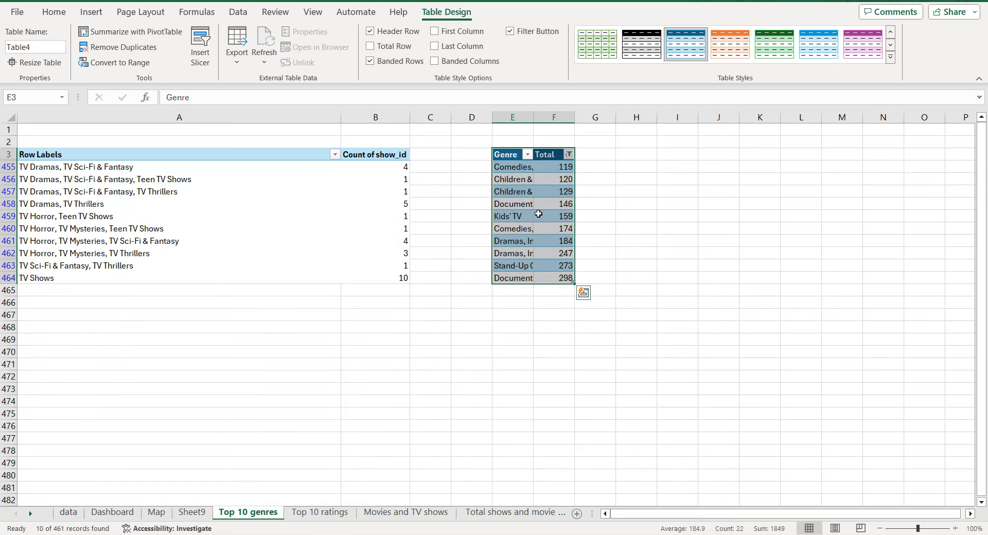
Widen column E to fit the genre names and insert a horizontal bar chart from the filtered Genre and Total table.
{"action": "double_click", "coordinate": [533, 119]}
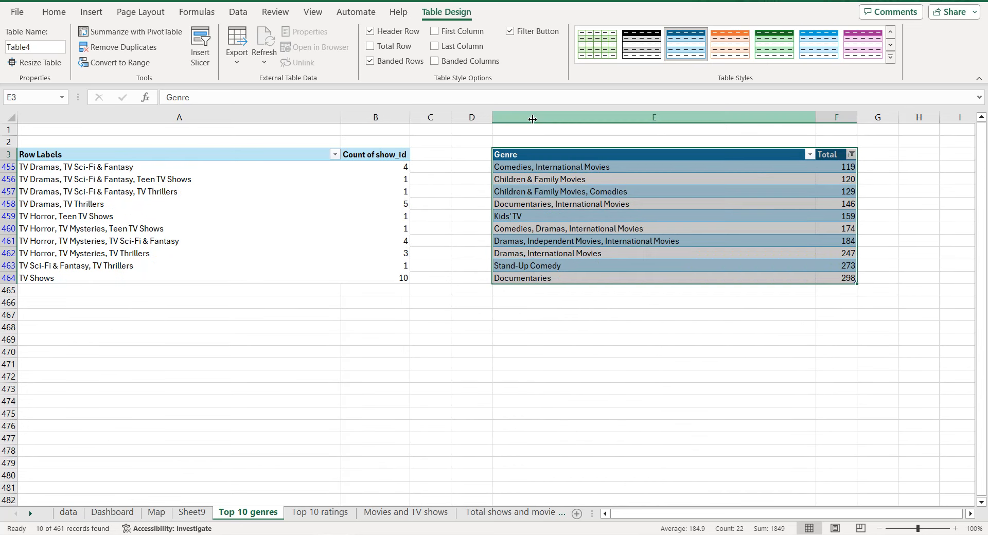
{"action": "left_click", "coordinate": [562, 189]}
{"action": "left_click_drag", "start_coordinate": [566, 154], "coordinate": [852, 278]}
{"action": "left_click", "coordinate": [91, 11]}
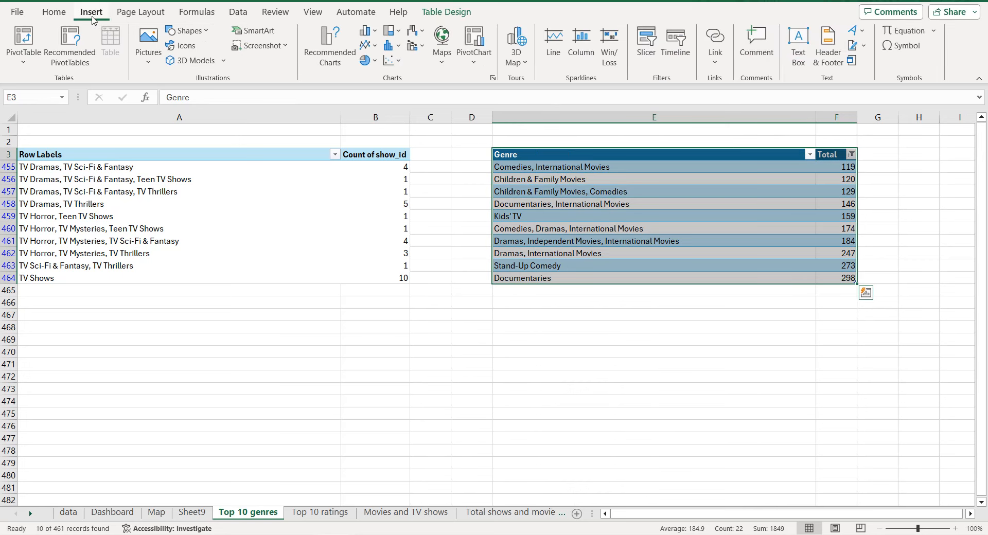
{"action": "left_click", "coordinate": [339, 59]}
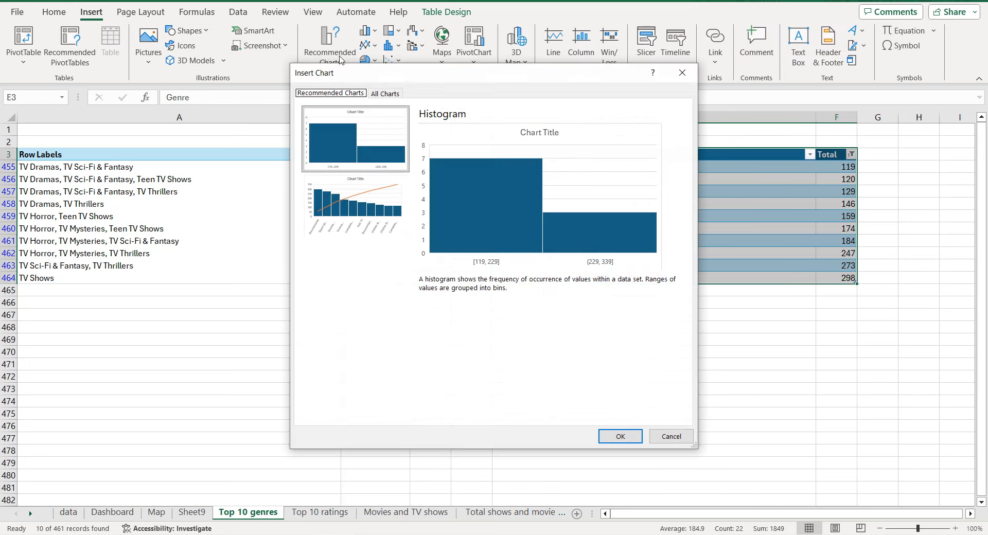
{"action": "left_click", "coordinate": [385, 94]}
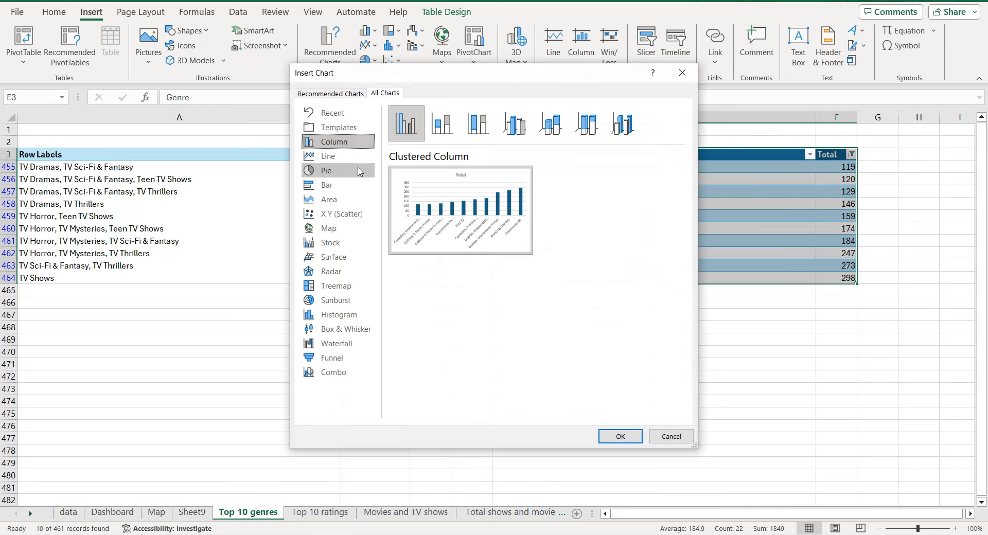
{"action": "left_click", "coordinate": [332, 185]}
{"action": "mouse_move", "coordinate": [485, 252]}
{"action": "left_click", "coordinate": [620, 437]}
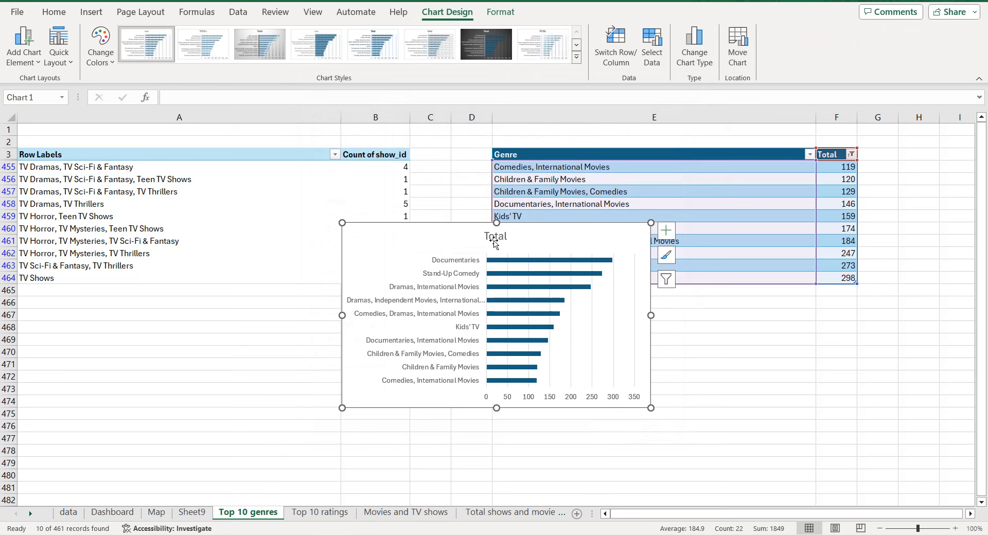
Change the bar chart's title to "Top 10 genres by movies and TV shows".
{"action": "left_click", "coordinate": [497, 242]}
{"action": "left_click", "coordinate": [497, 242]}
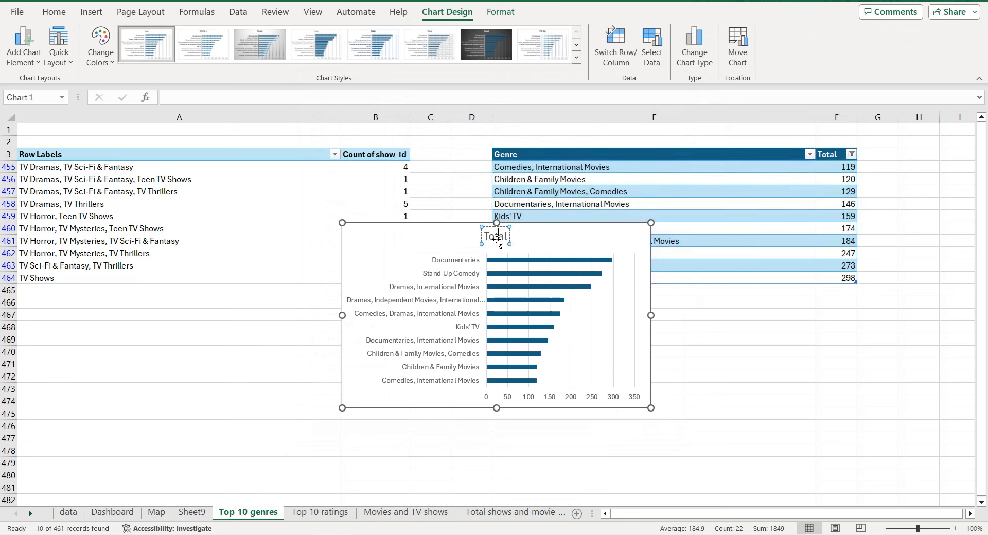
{"action": "double_click", "coordinate": [498, 242]}
{"action": "type", "text": "Top 10 ge"}
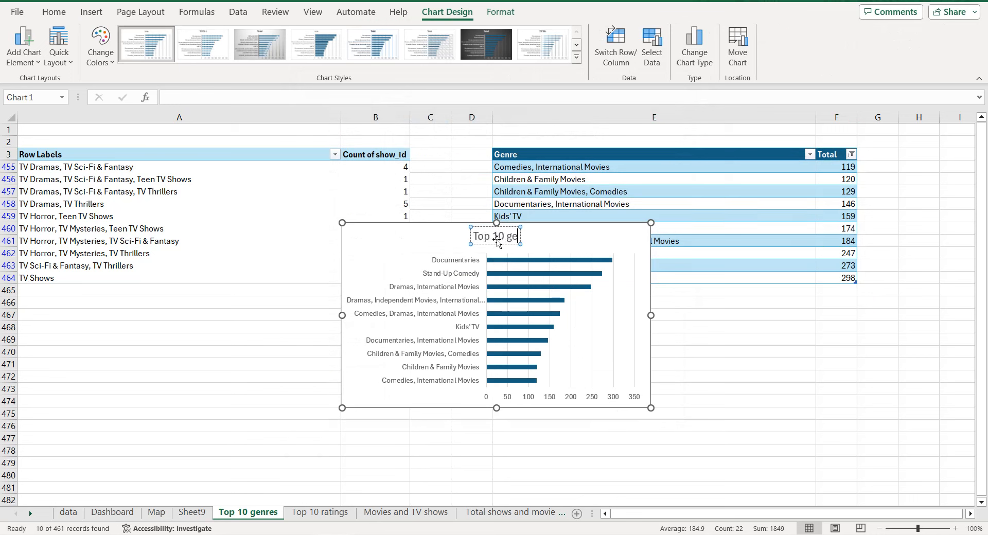
{"action": "type", "text": "nres by"}
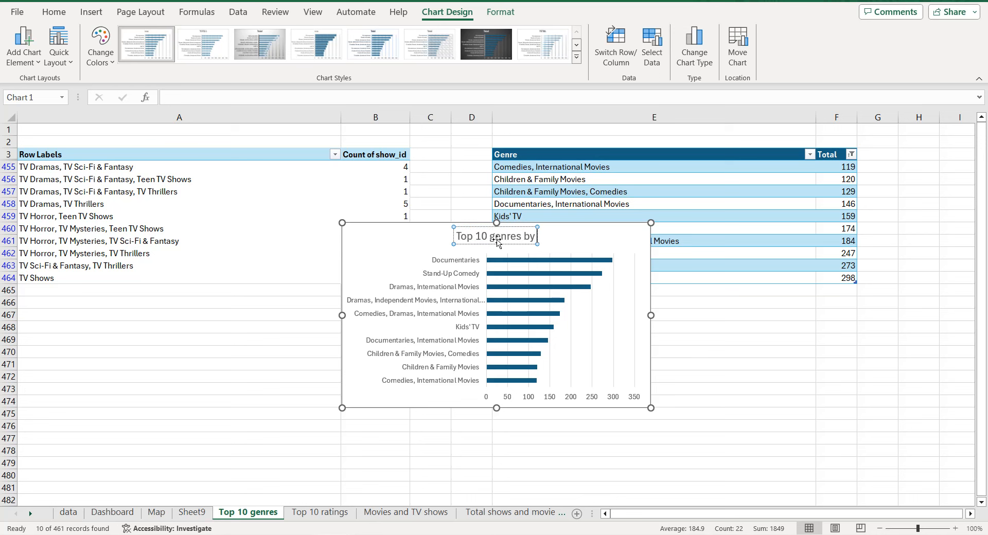
{"action": "type", "text": " mo"}
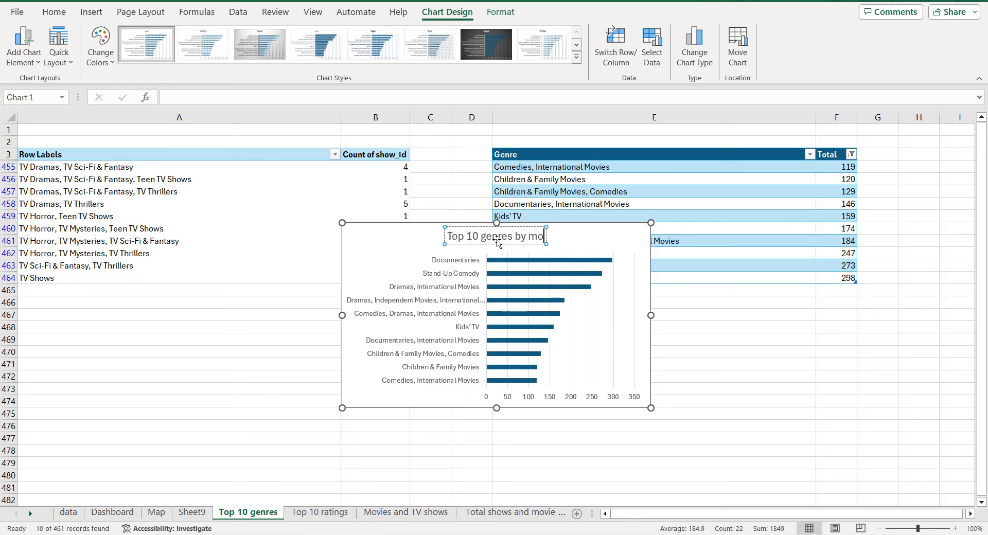
{"action": "type", "text": "vies an"}
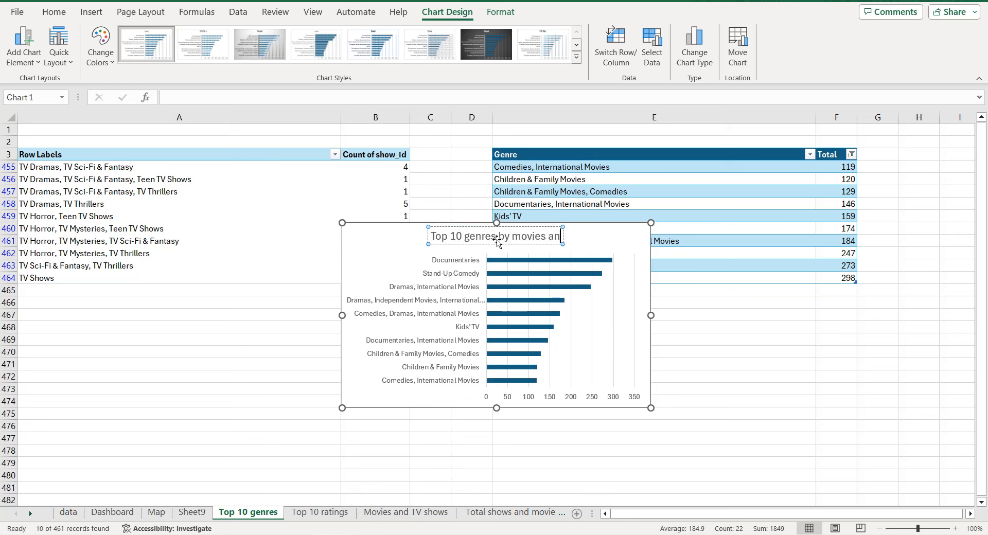
{"action": "type", "text": "d TV shoz"}
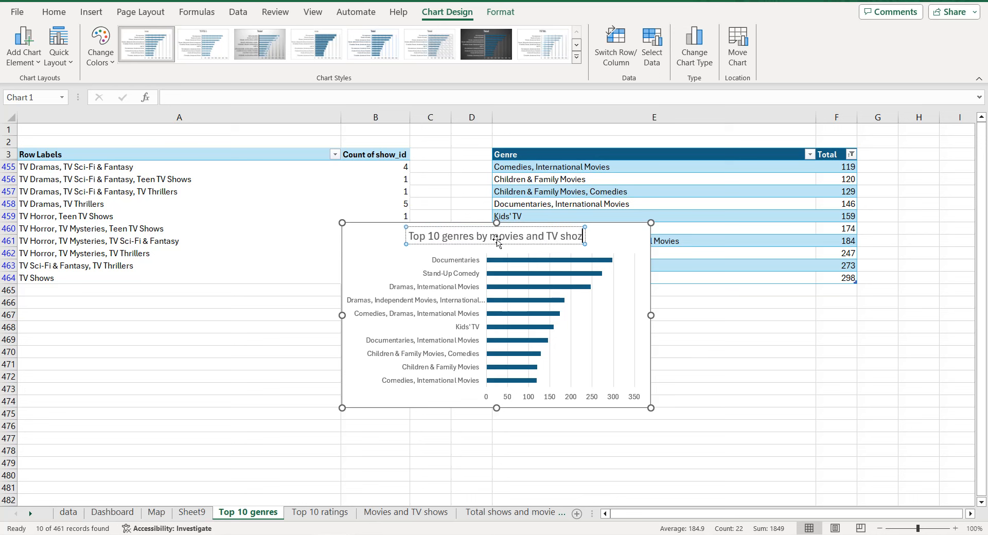
{"action": "key", "text": "BackSpace"}
{"action": "type", "text": "ws"}
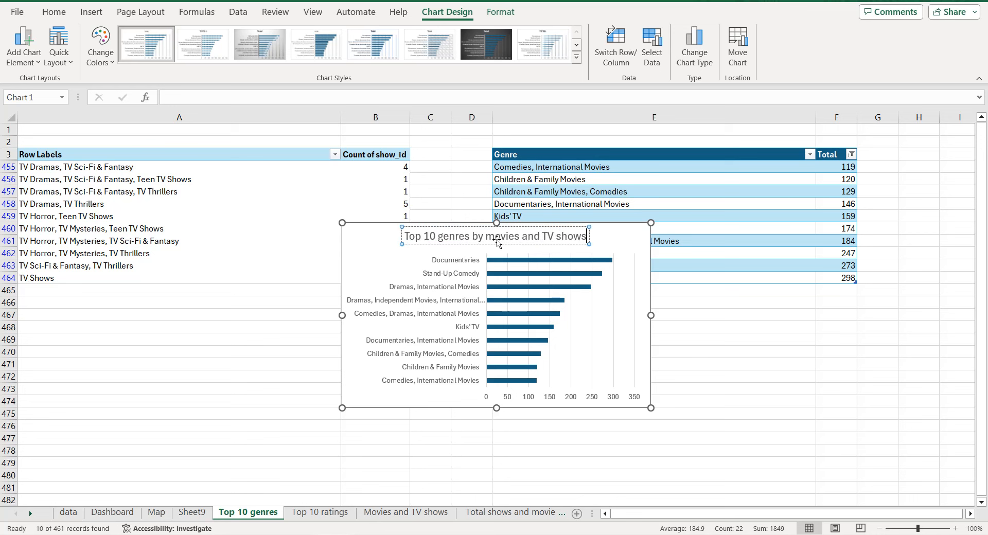
Remove the genre chart's horizontal value axis and gridlines, and show data labels on its bars.
{"action": "left_click", "coordinate": [514, 401]}
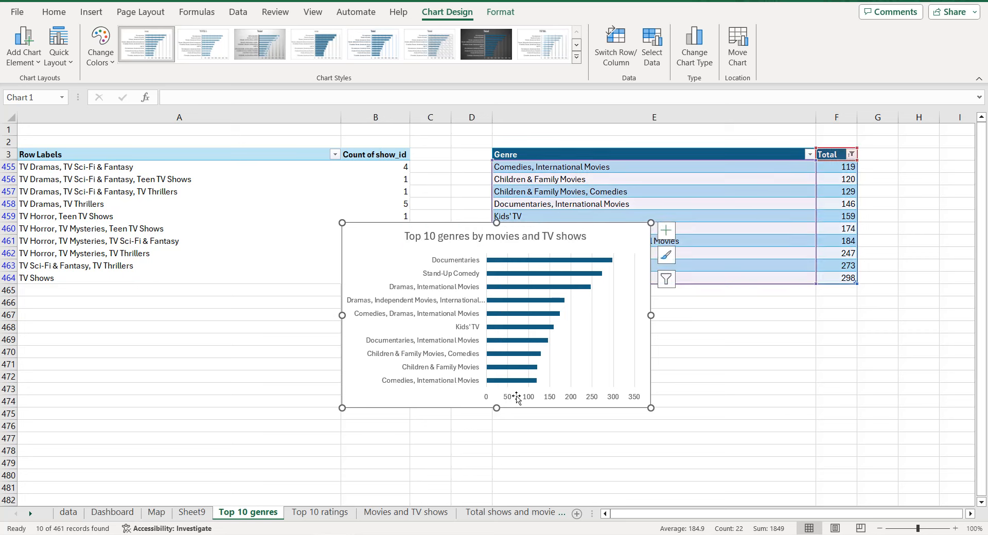
{"action": "key", "text": "Delete"}
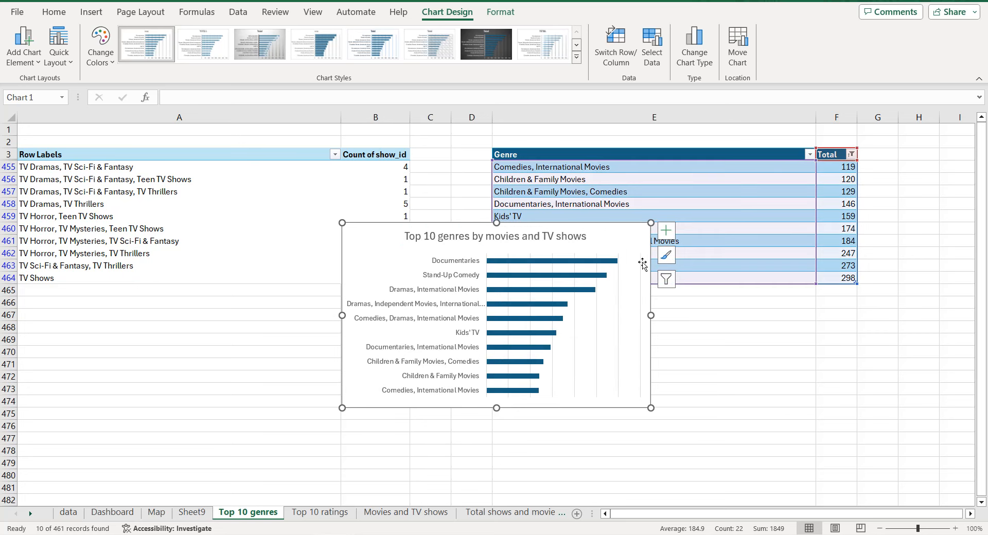
{"action": "left_click", "coordinate": [664, 236]}
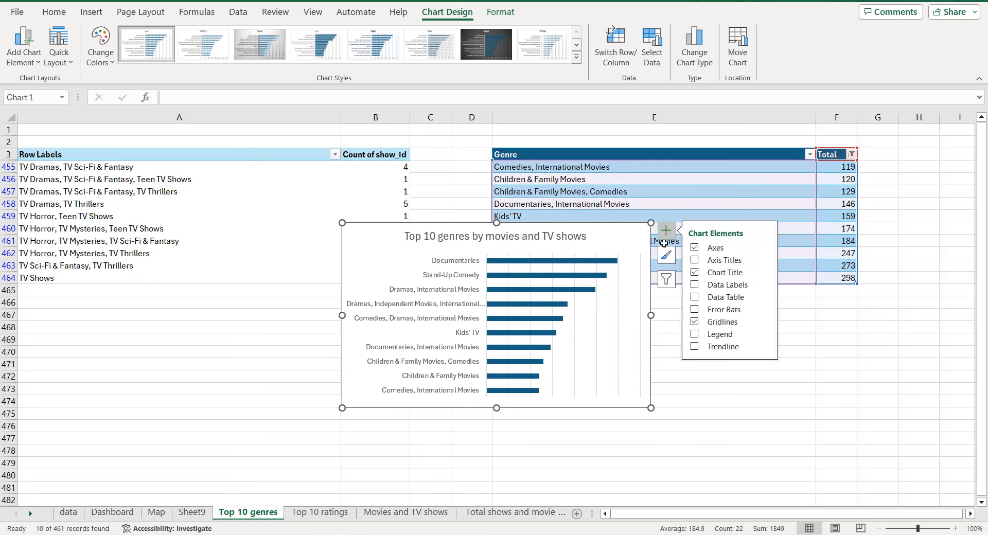
{"action": "left_click", "coordinate": [694, 321]}
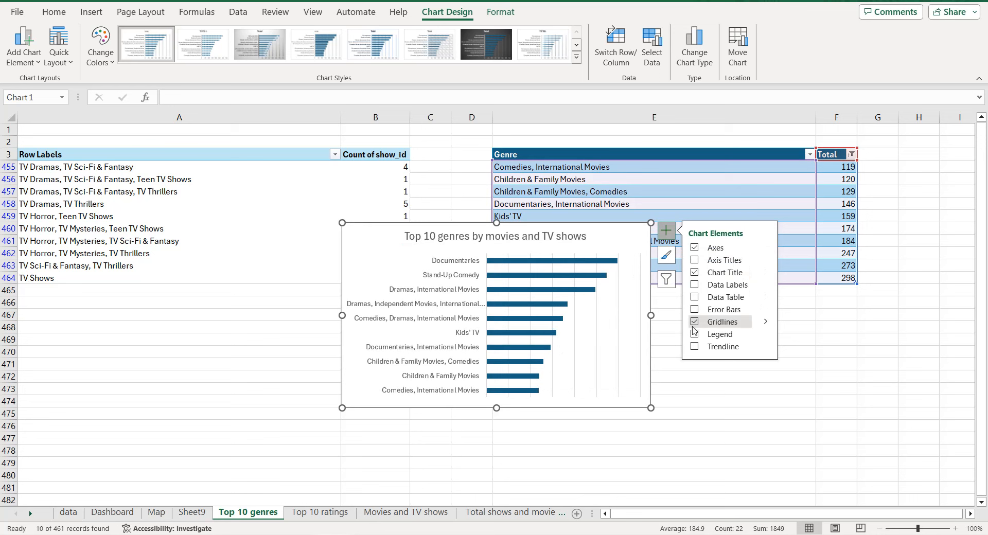
{"action": "left_click", "coordinate": [697, 286]}
{"action": "left_click", "coordinate": [695, 286]}
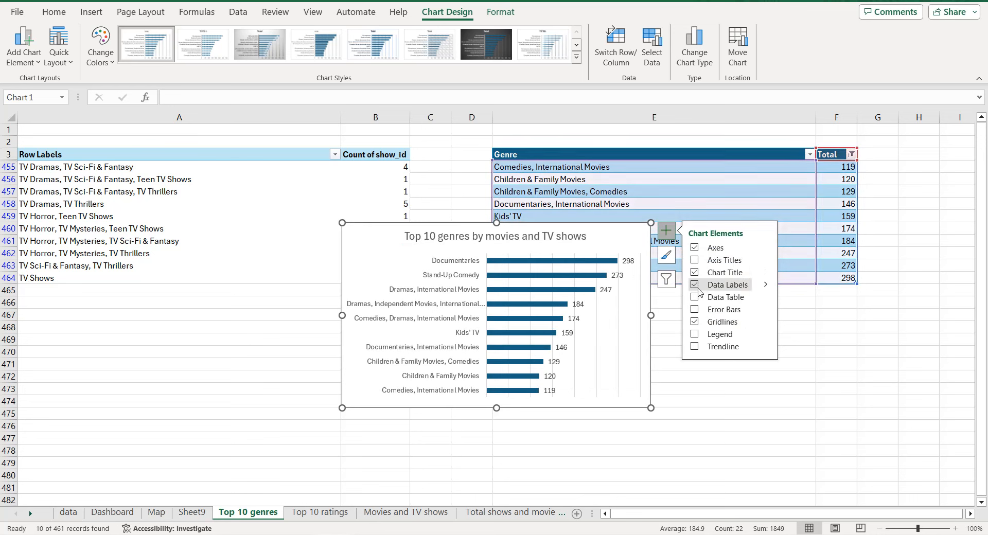
{"action": "left_click", "coordinate": [696, 322]}
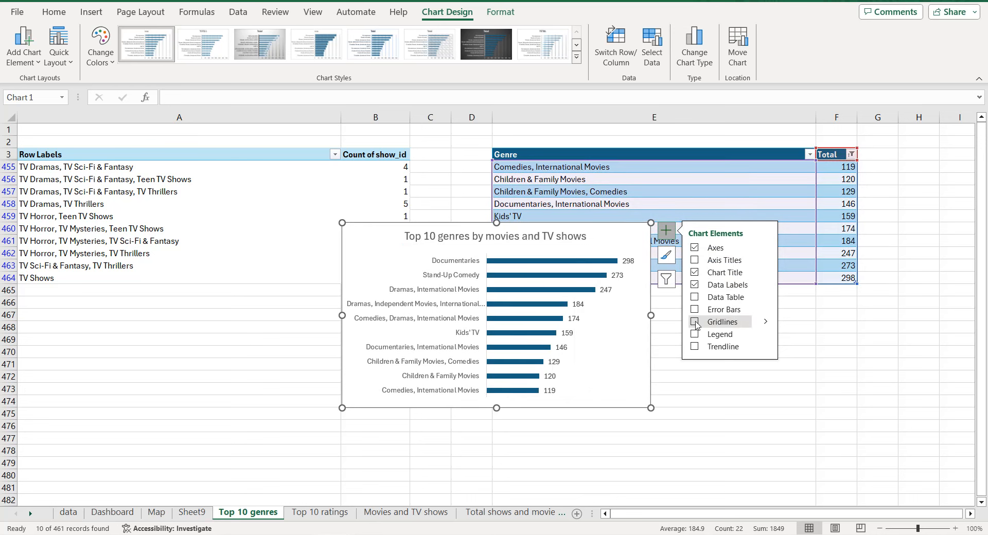
Format the genre chart's area with a solid black fill and a white border with rounded corners.
{"action": "left_click", "coordinate": [453, 276]}
{"action": "left_click", "coordinate": [371, 241]}
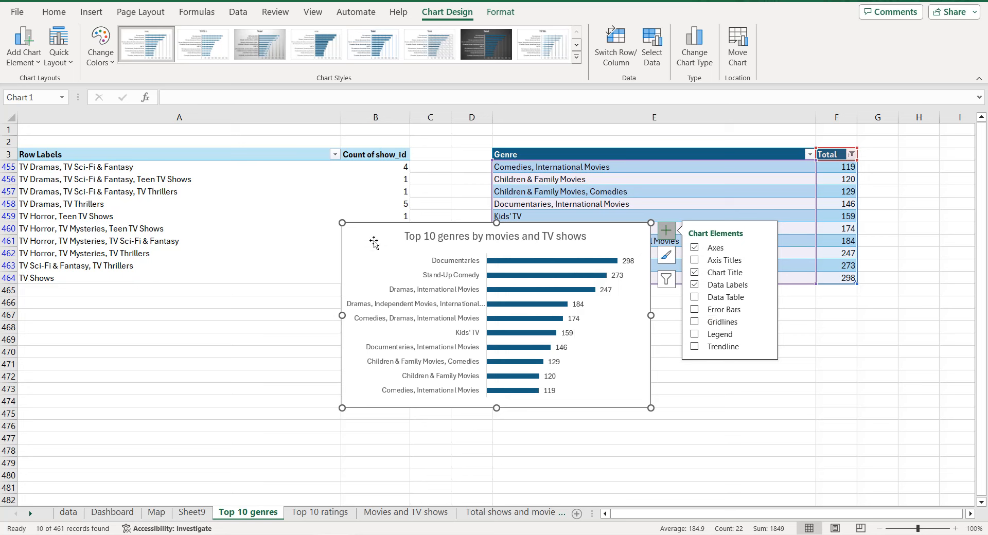
{"action": "right_click", "coordinate": [371, 241]}
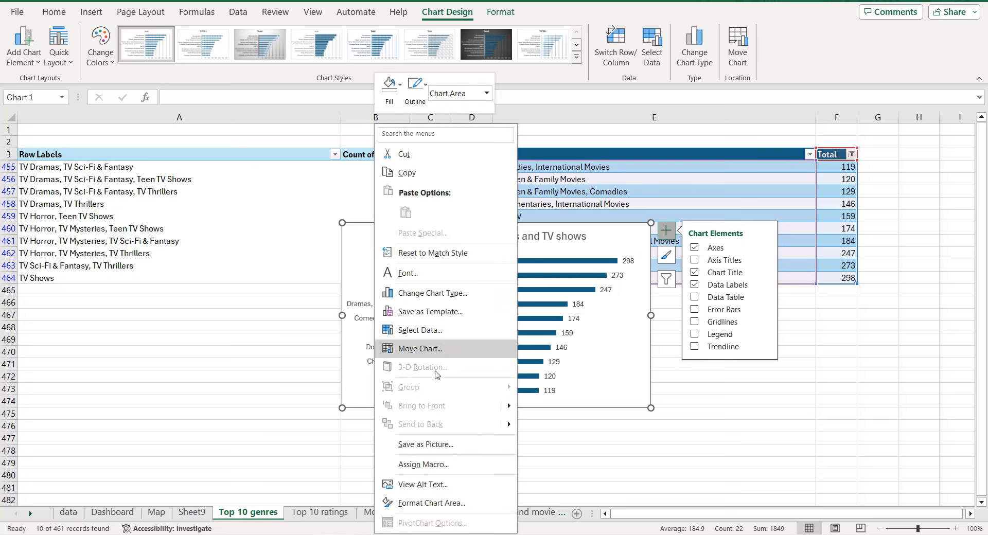
{"action": "left_click", "coordinate": [437, 503]}
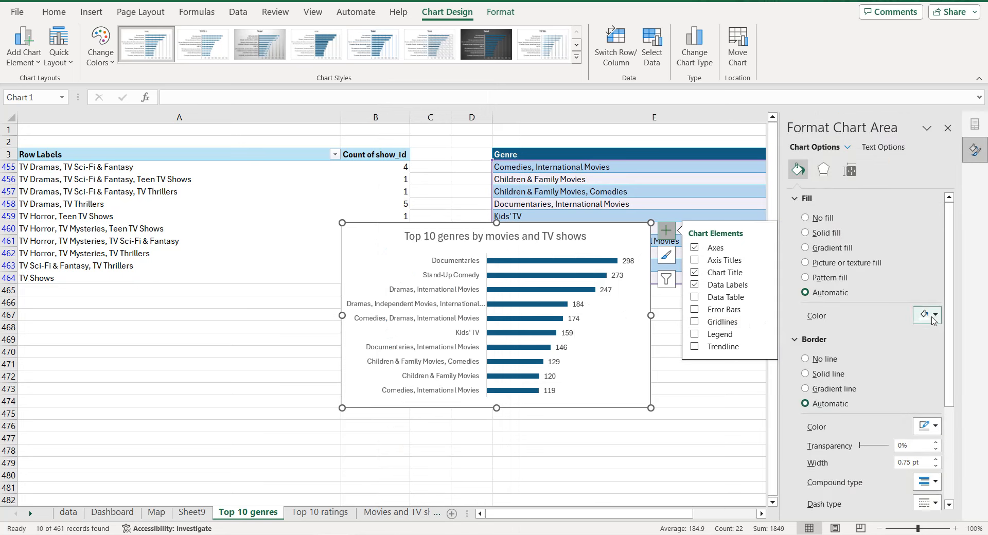
{"action": "left_click", "coordinate": [934, 315]}
{"action": "left_click", "coordinate": [898, 350]}
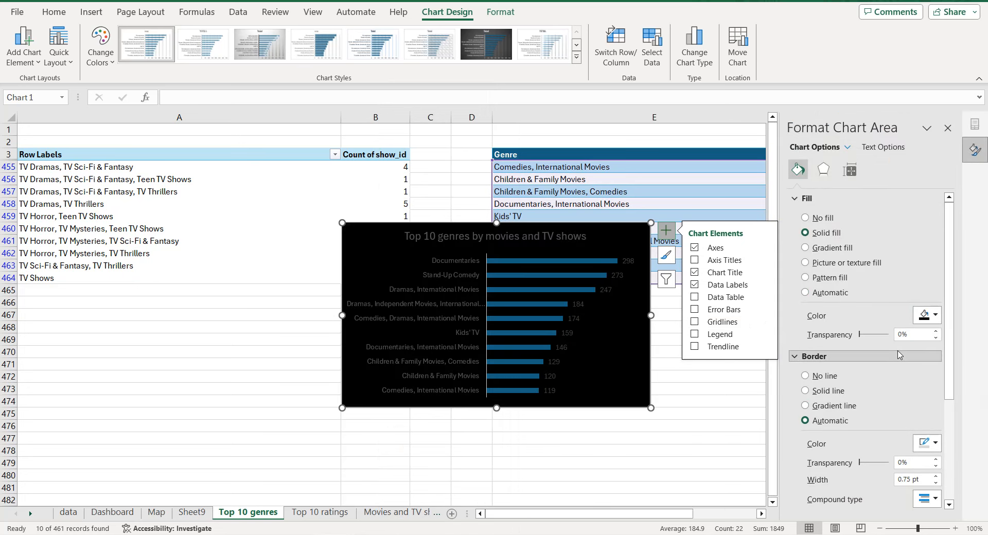
{"action": "left_click", "coordinate": [927, 443]}
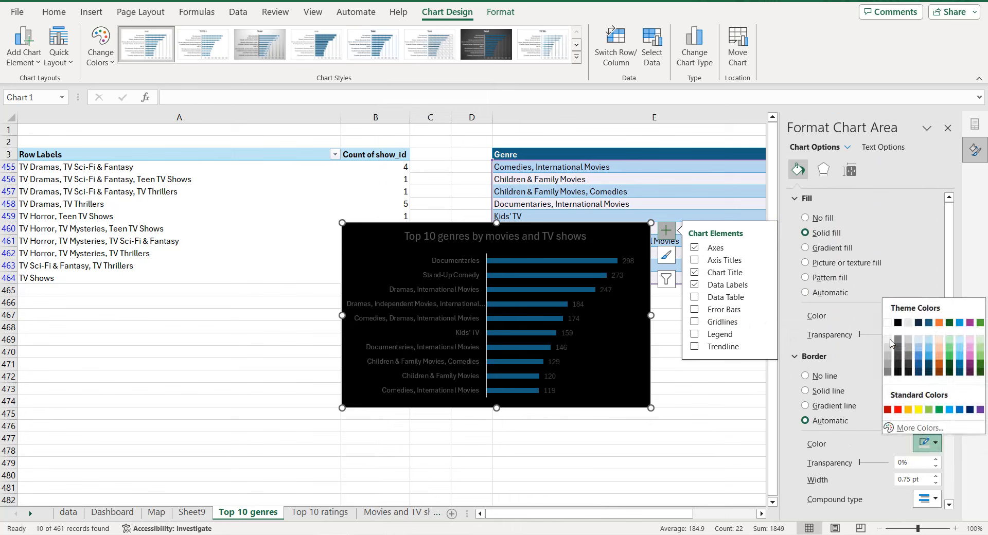
{"action": "left_click", "coordinate": [888, 323]}
{"action": "scroll", "coordinate": [869, 370], "scroll_direction": "down", "scroll_amount": 3}
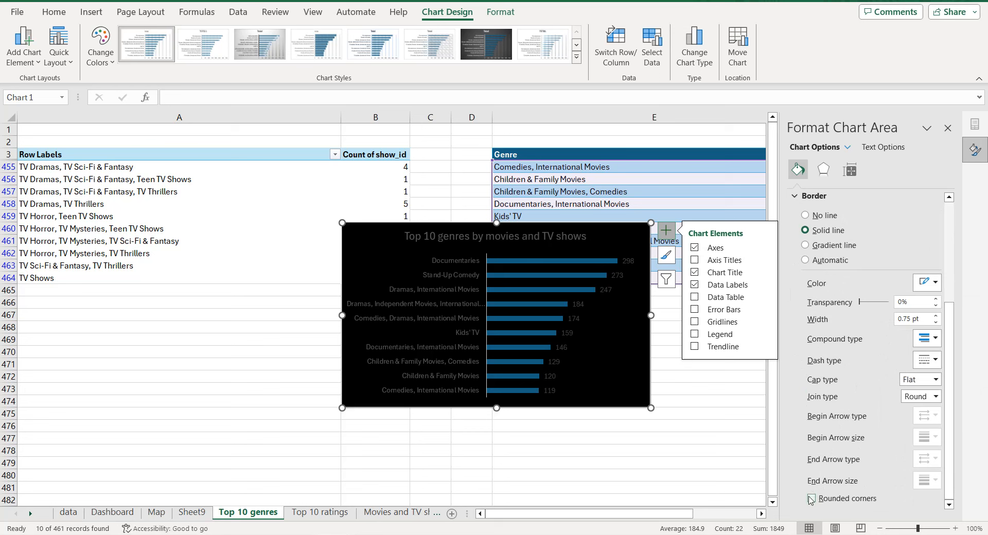
Set the text fill of the chart title, data labels and genre axis labels to white.
{"action": "left_click", "coordinate": [576, 236]}
{"action": "left_click", "coordinate": [879, 147]}
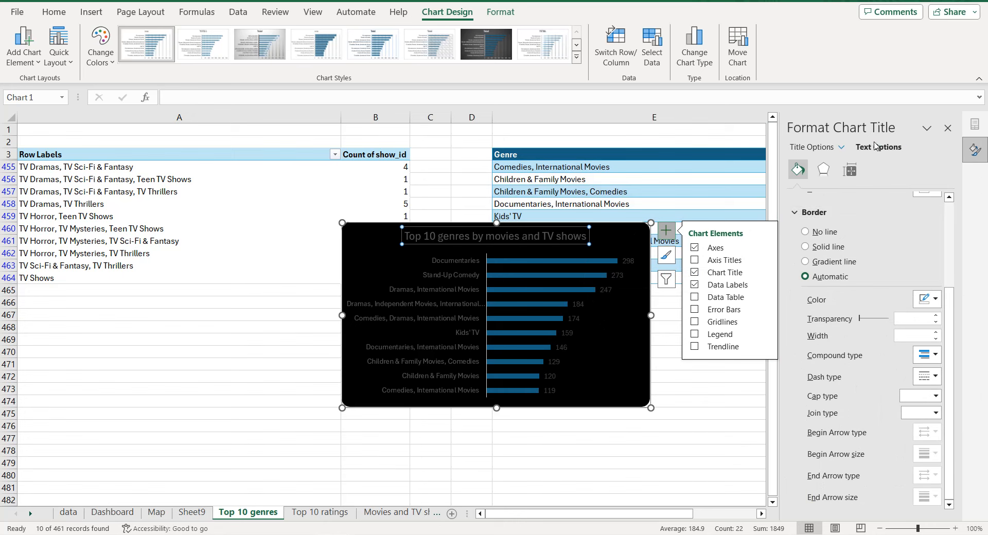
{"action": "left_click", "coordinate": [925, 301]}
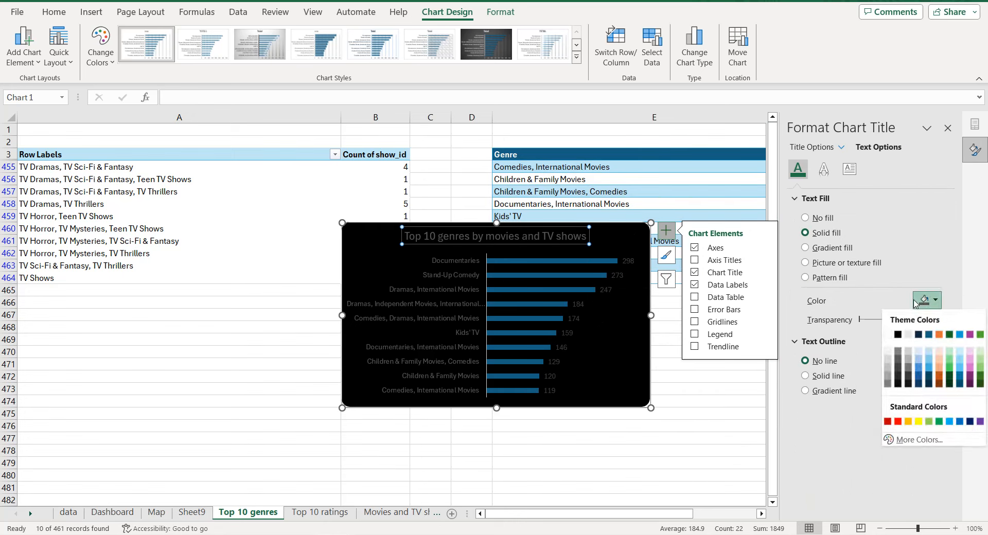
{"action": "left_click", "coordinate": [888, 335]}
{"action": "left_click", "coordinate": [630, 262]}
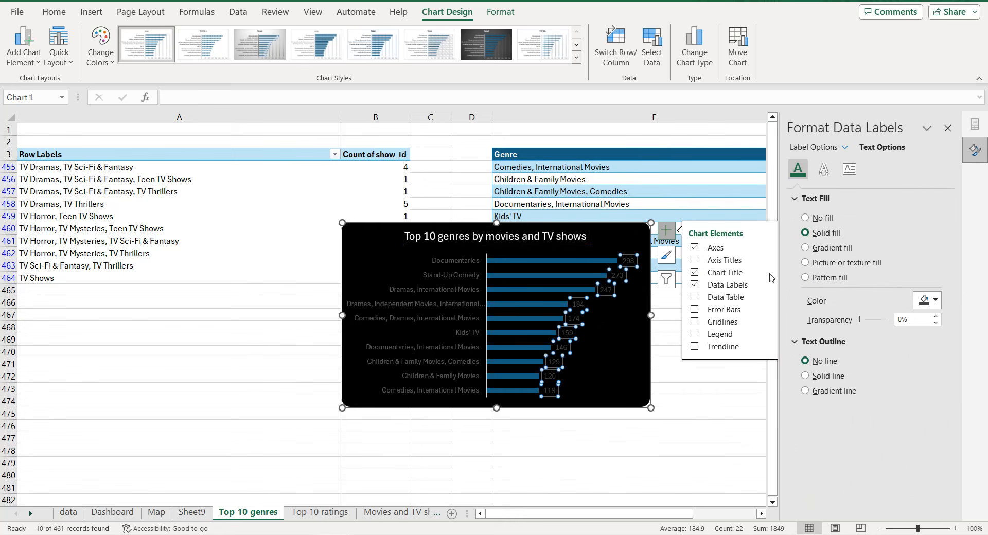
{"action": "left_click", "coordinate": [936, 303]}
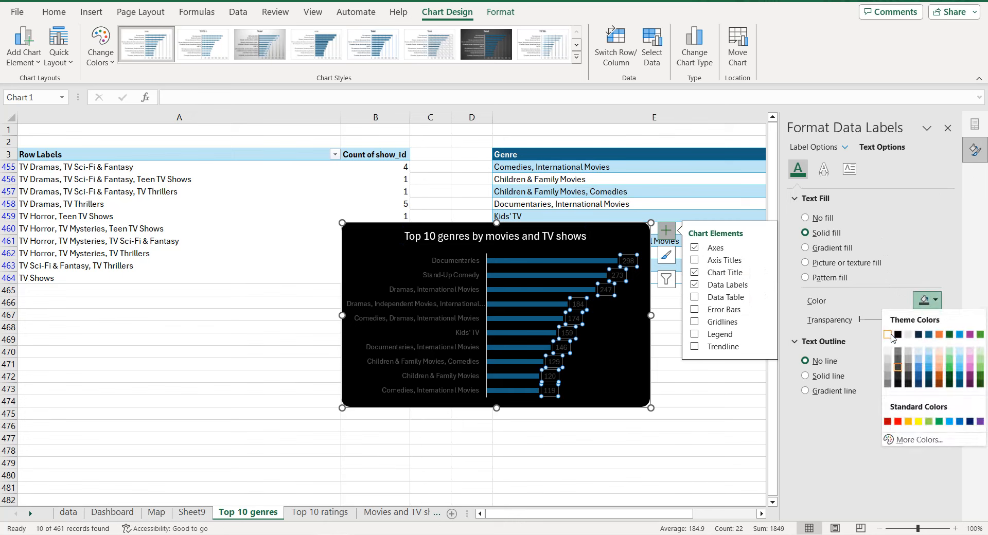
{"action": "left_click", "coordinate": [889, 334]}
{"action": "left_click", "coordinate": [464, 304]}
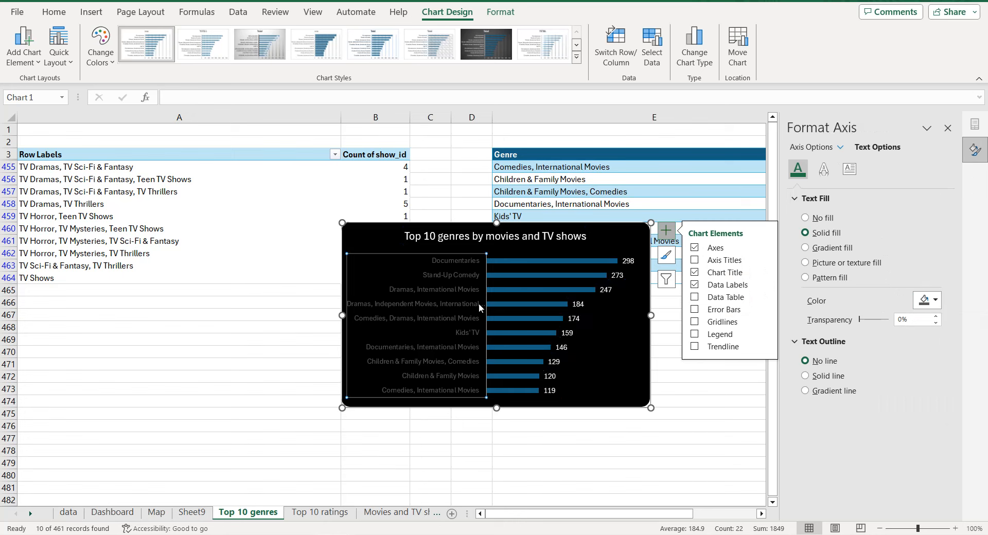
{"action": "left_click", "coordinate": [935, 301]}
{"action": "left_click", "coordinate": [889, 335]}
Fill the bars of the genre chart's data series with standard red.
{"action": "left_click", "coordinate": [612, 261]}
{"action": "left_click", "coordinate": [799, 169]}
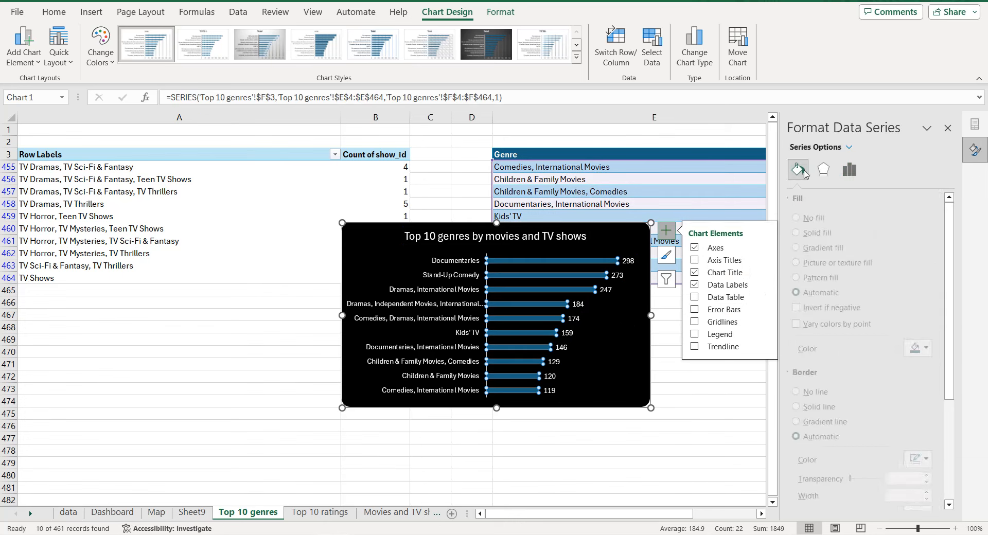
{"action": "left_click", "coordinate": [921, 354]}
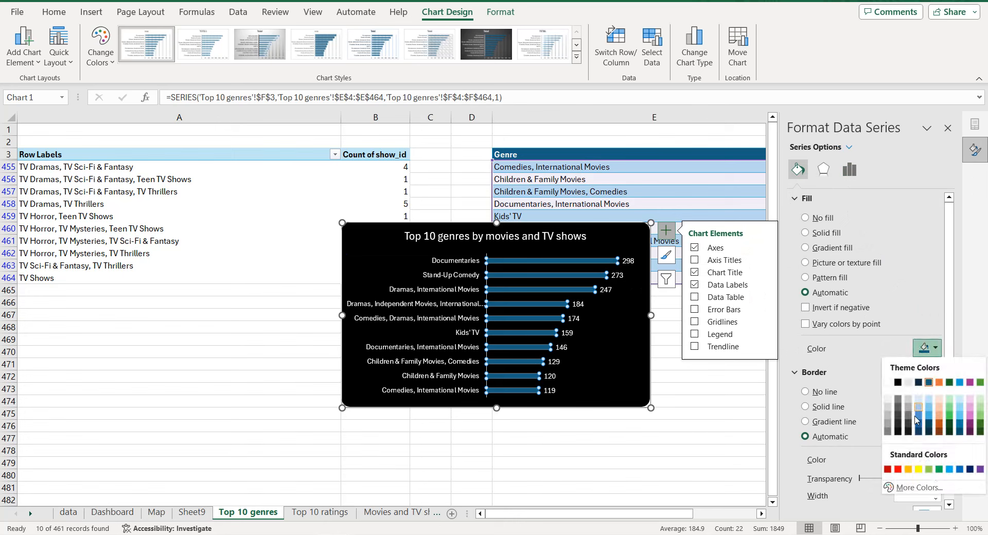
{"action": "left_click", "coordinate": [898, 470]}
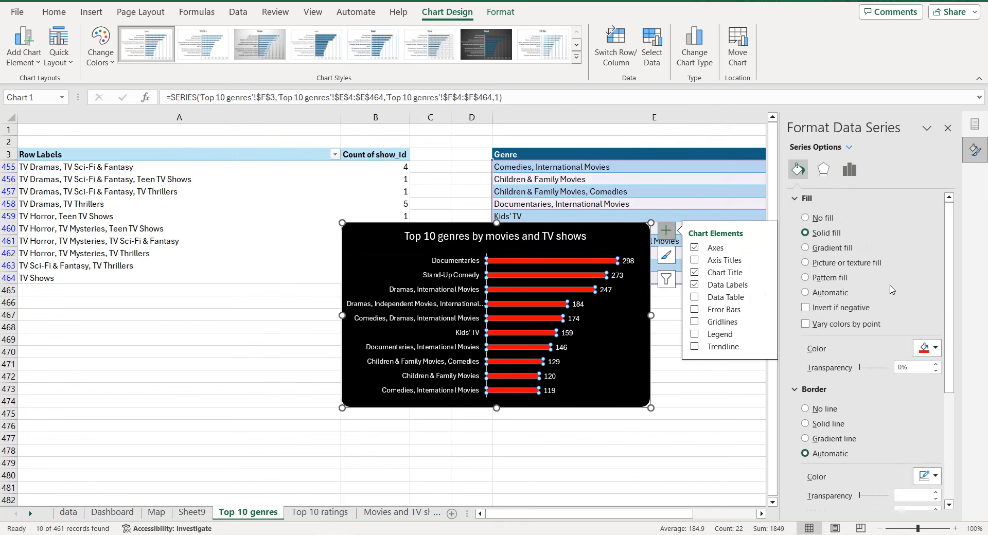
Set the gap width of the genre chart's data series to 50%.
{"action": "left_click", "coordinate": [850, 170]}
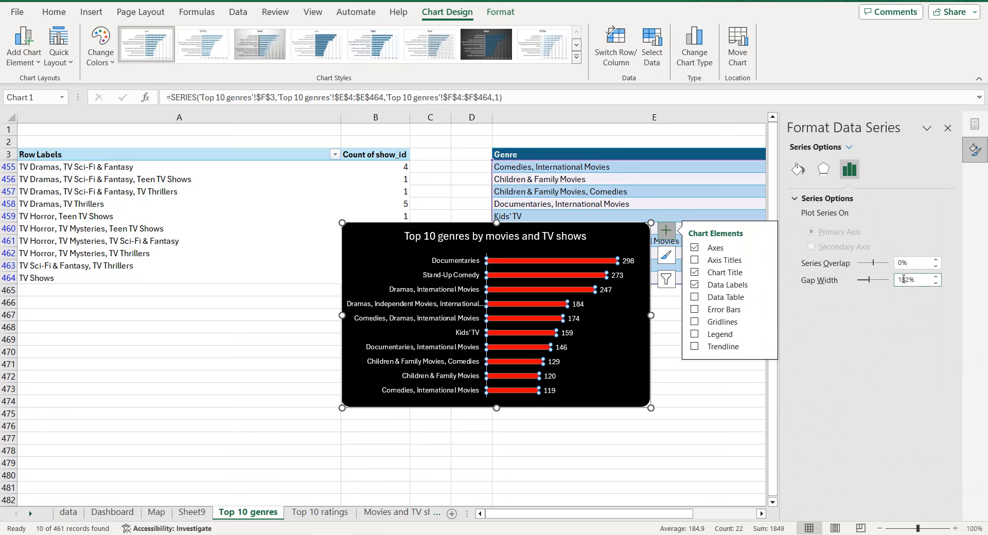
{"action": "left_click", "coordinate": [904, 279]}
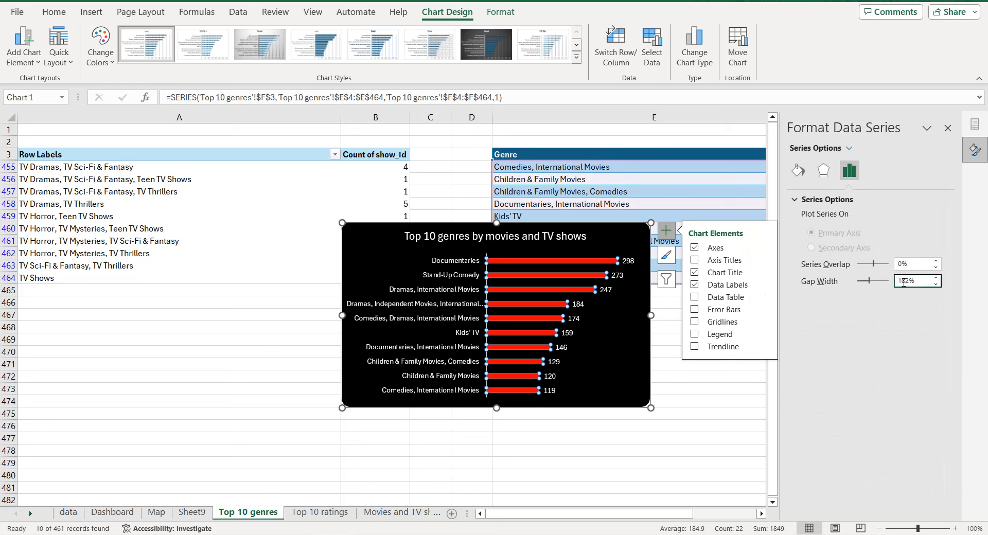
{"action": "double_click", "coordinate": [904, 281]}
{"action": "type", "text": "50"}
{"action": "key", "text": "Return"}
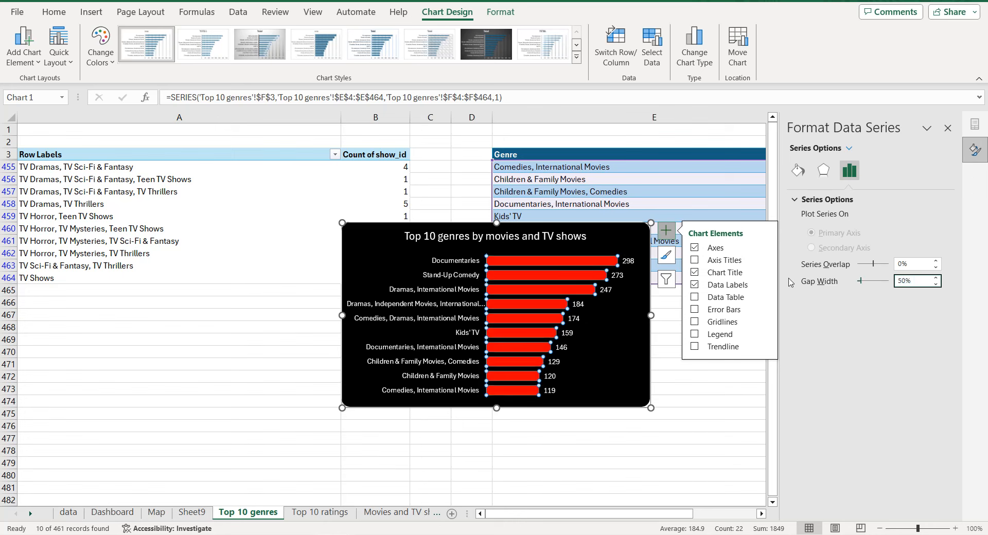
Copy the finished top 10 genres chart and paste it into the Dashboard sheet at cell B14.
{"action": "left_click", "coordinate": [380, 237]}
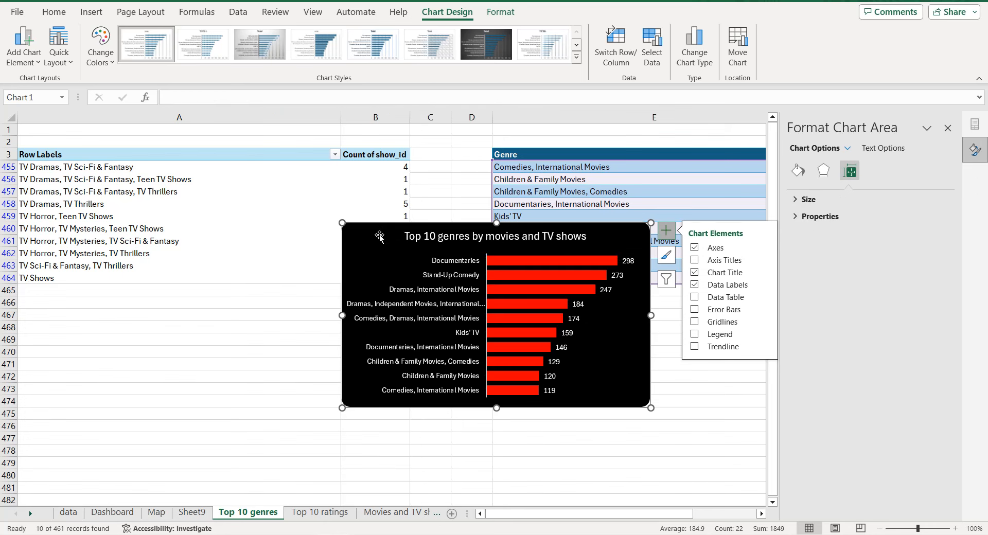
{"action": "key", "text": "ctrl+c"}
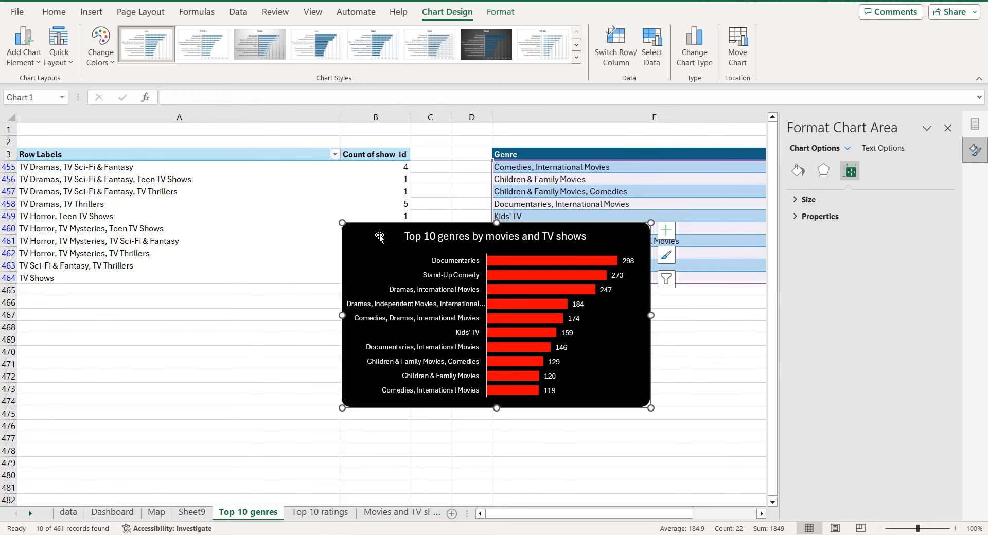
{"action": "left_click", "coordinate": [114, 512]}
{"action": "left_click", "coordinate": [97, 290]}
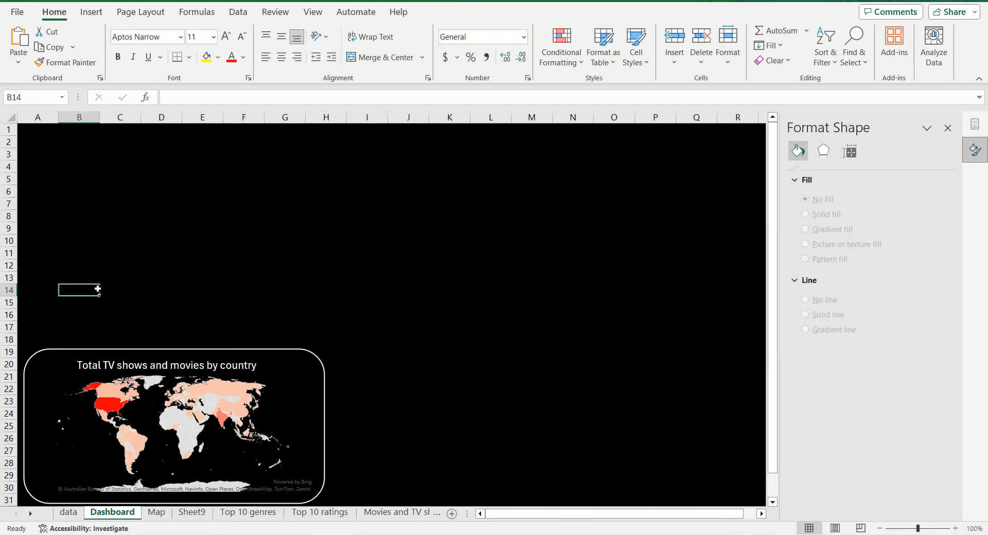
{"action": "key", "text": "ctrl+v"}
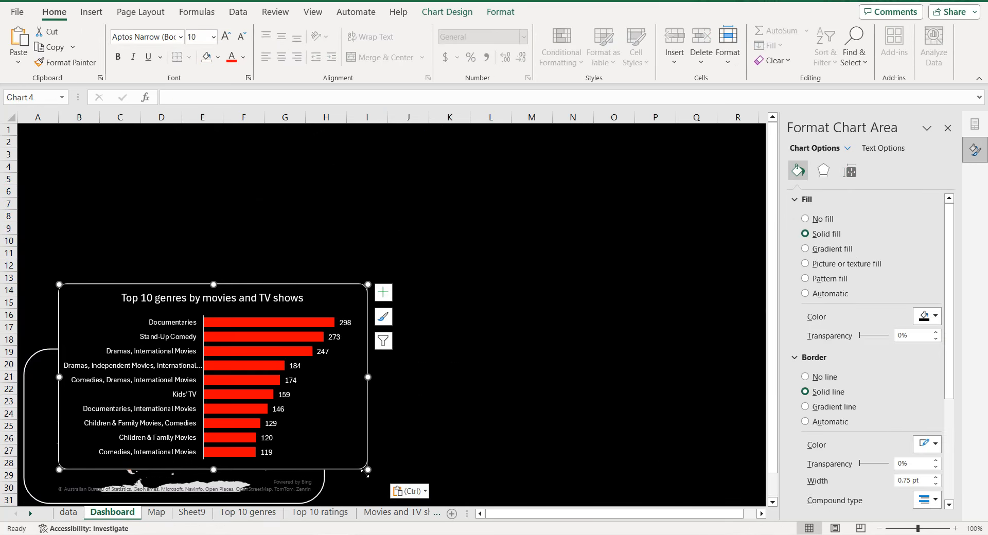
Shrink the pasted genre chart and place it directly above the country map, spanning about columns A to F and rows 7 to 18.
{"action": "left_click_drag", "start_coordinate": [365, 473], "coordinate": [325, 452]}
{"action": "left_click_drag", "start_coordinate": [326, 441], "coordinate": [290, 339]}
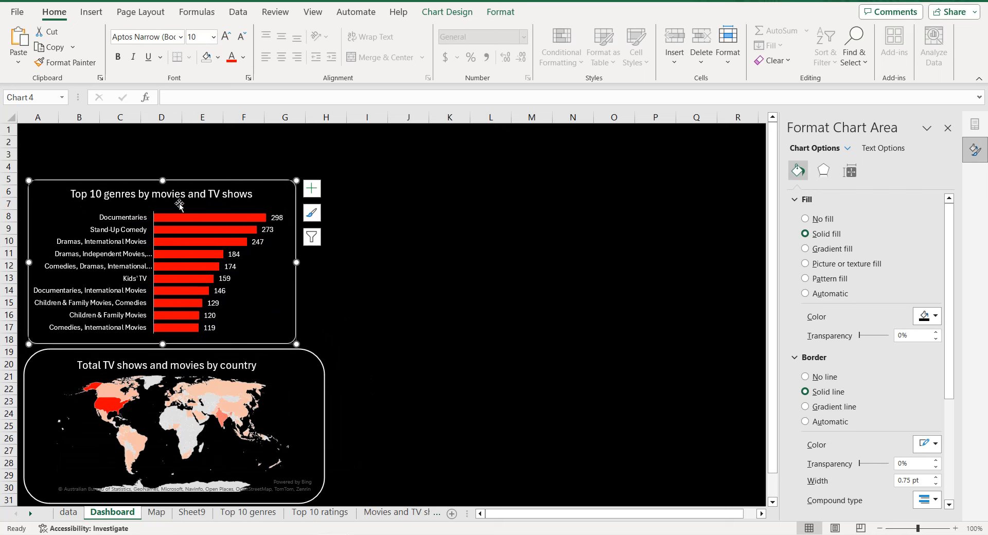
{"action": "mouse_move", "coordinate": [162, 180]}
{"action": "left_mouse_down"}
{"action": "mouse_move", "coordinate": [162, 207]}
{"action": "mouse_move", "coordinate": [162, 193]}
{"action": "left_mouse_up"}
{"action": "left_click_drag", "start_coordinate": [296, 266], "coordinate": [249, 268]}
{"action": "left_click", "coordinate": [119, 272]}
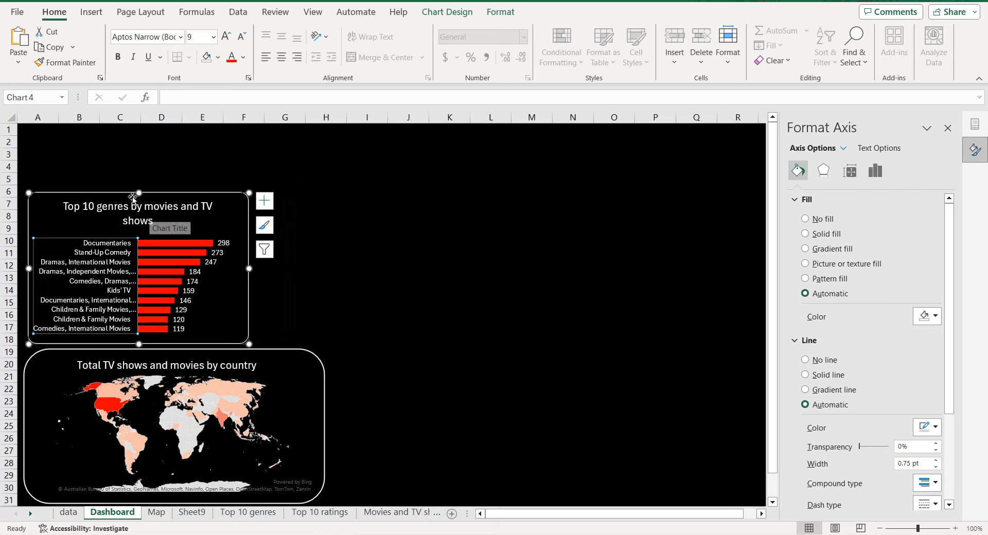
{"action": "left_click_drag", "start_coordinate": [138, 194], "coordinate": [137, 197]}
{"action": "double_click", "coordinate": [320, 177]}
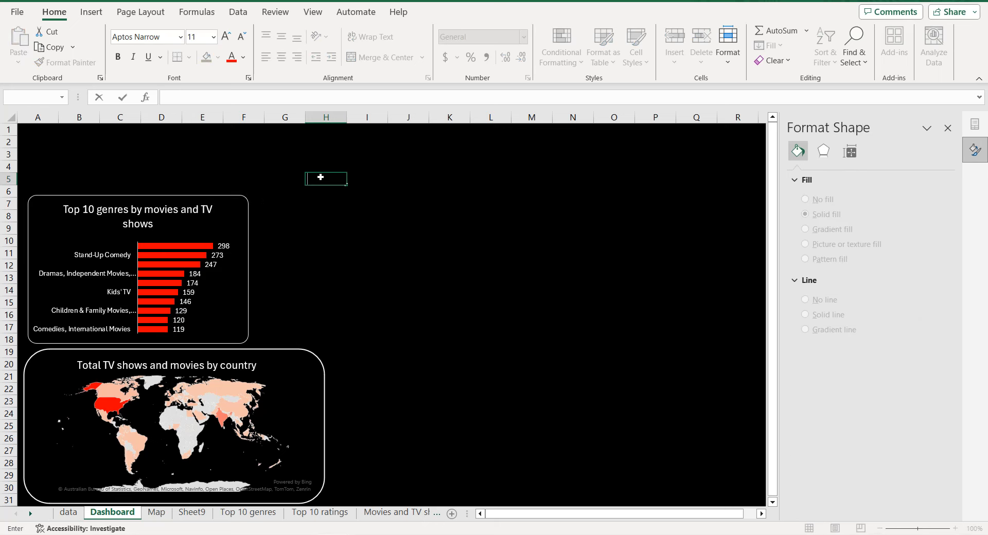
Reduce the font size of the dashboard genre chart's category axis labels and data labels to 8.
{"action": "left_click", "coordinate": [110, 255]}
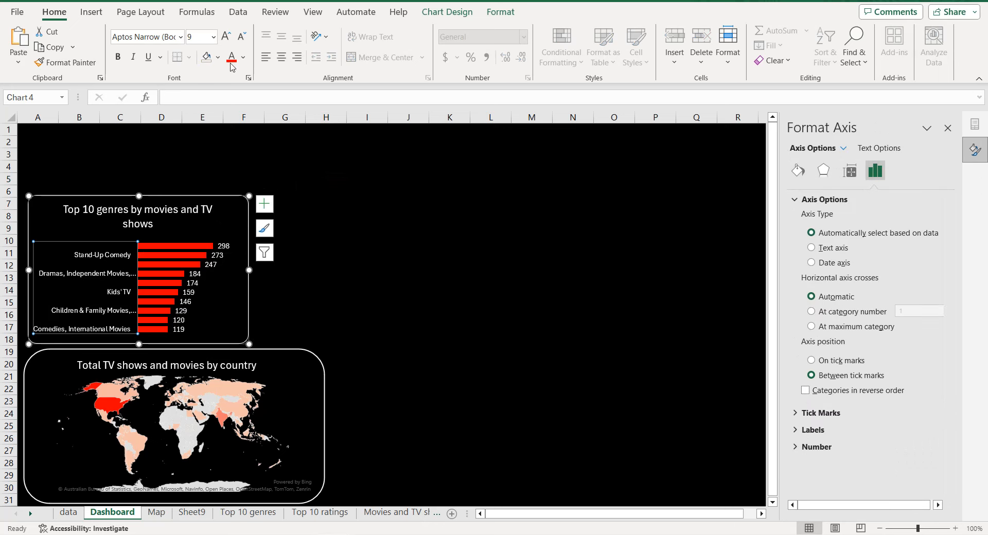
{"action": "left_click", "coordinate": [245, 39]}
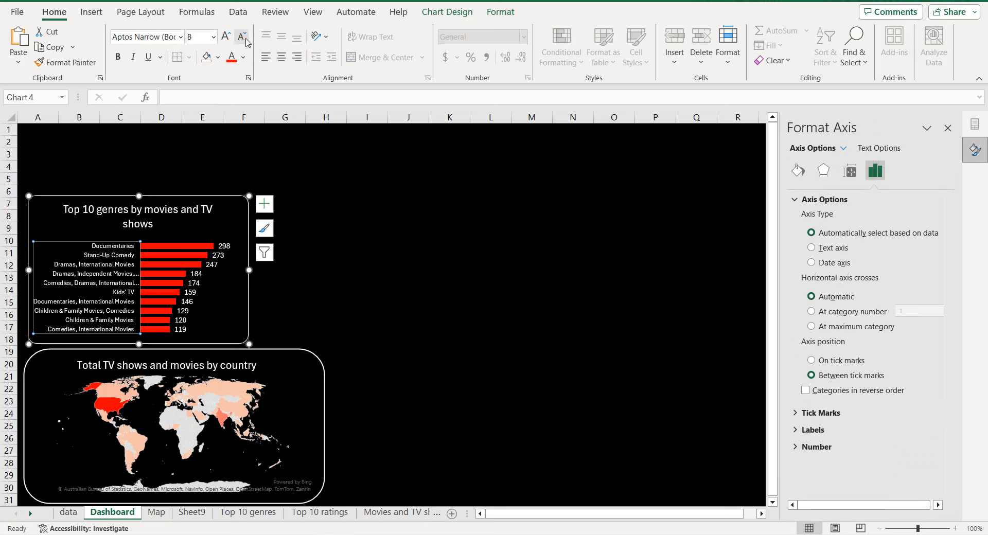
{"action": "left_click", "coordinate": [223, 248]}
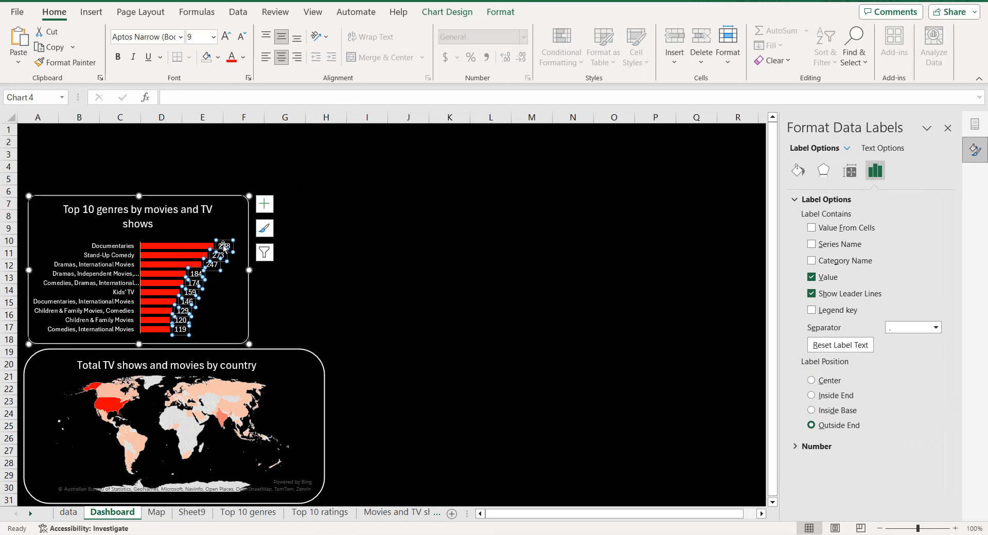
{"action": "left_click", "coordinate": [241, 37]}
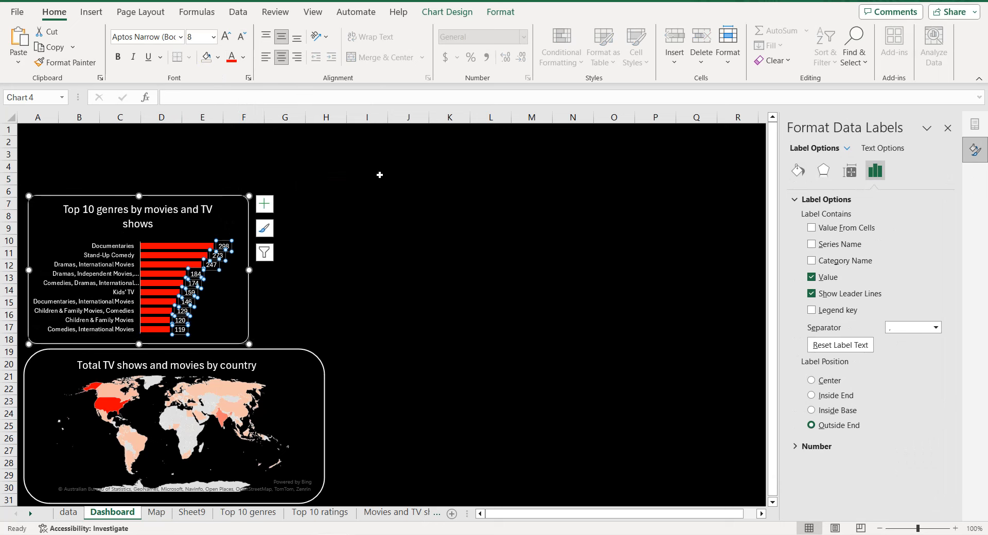
Reduce the dashboard genre chart's title to font size 11 so it fits on one line.
{"action": "left_click", "coordinate": [142, 211]}
{"action": "left_click", "coordinate": [245, 38]}
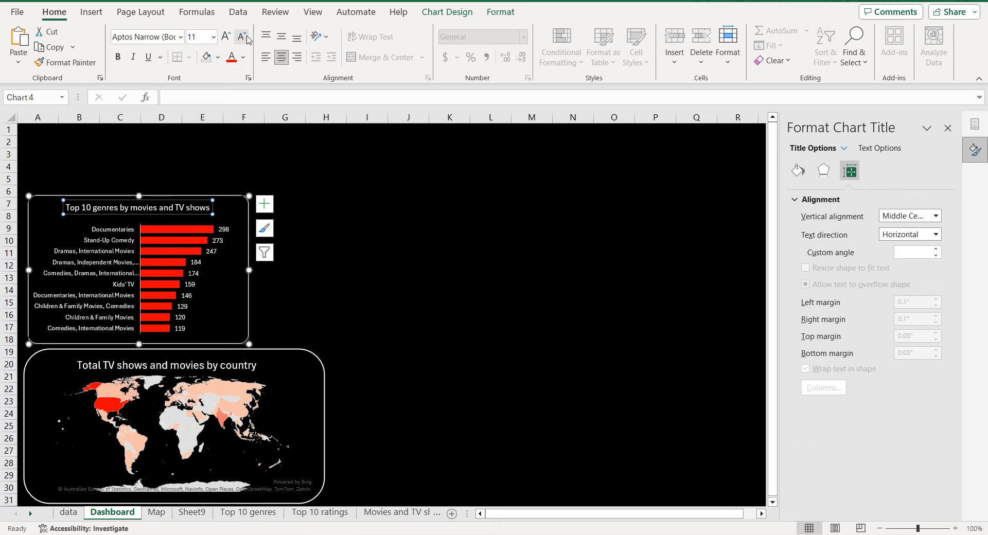
{"action": "key", "text": "Escape"}
{"action": "key", "text": "Escape"}
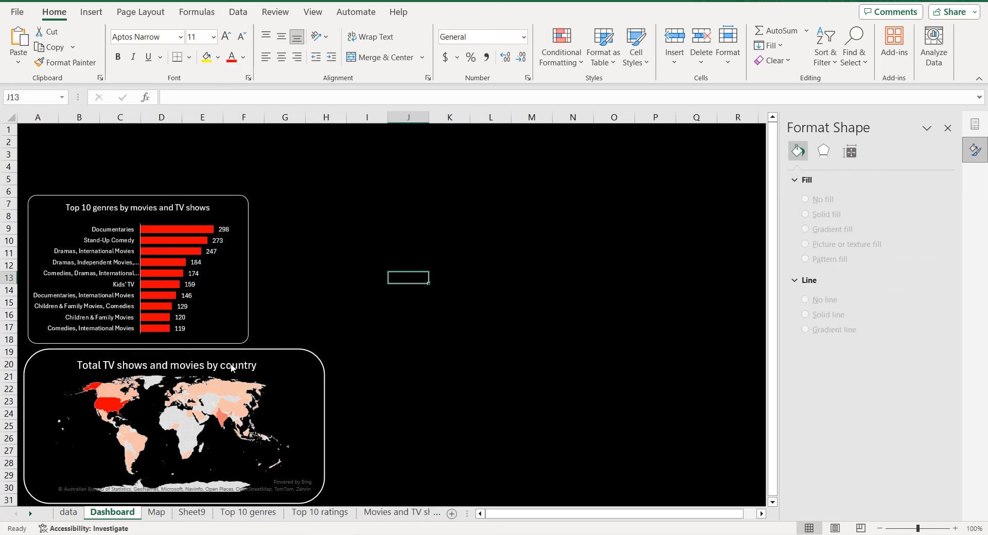
Reduce the title of the country map chart to font size 11.
{"action": "left_click", "coordinate": [233, 368]}
{"action": "left_click", "coordinate": [241, 37]}
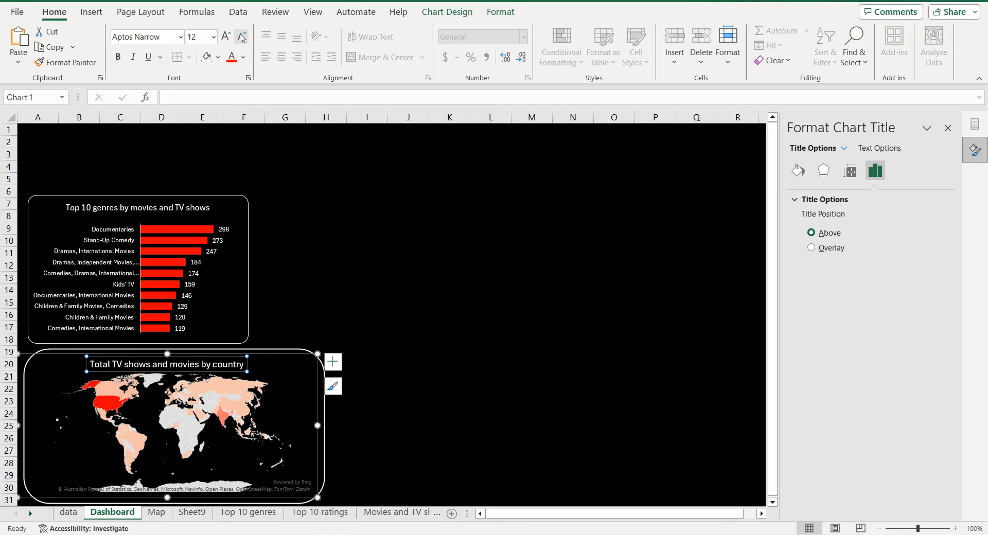
{"action": "left_click", "coordinate": [242, 37]}
{"action": "left_click", "coordinate": [315, 198]}
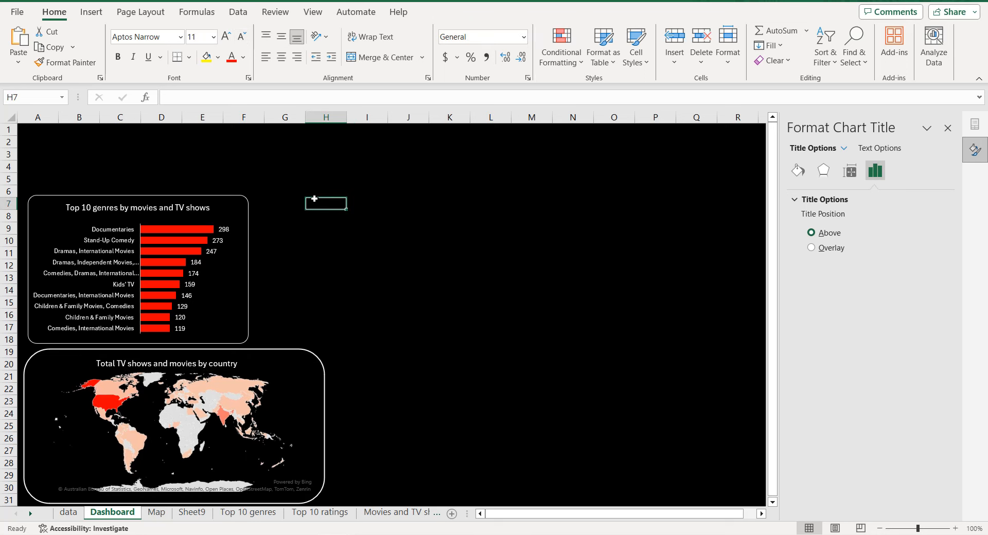
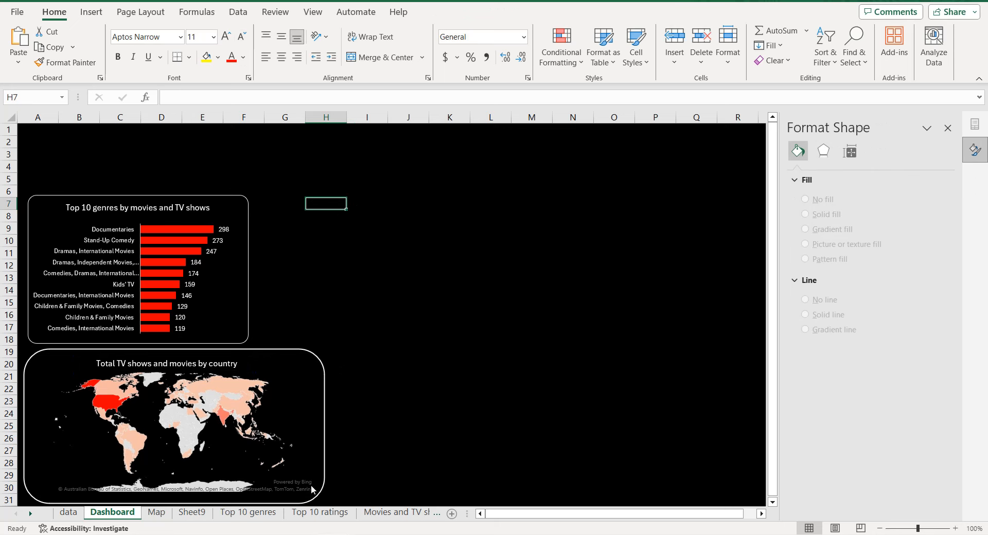
On the Top 10 ratings sheet, build the PivotTable with rating as rows and show_id as values.
{"action": "left_click", "coordinate": [326, 514]}
{"action": "left_click", "coordinate": [953, 129]}
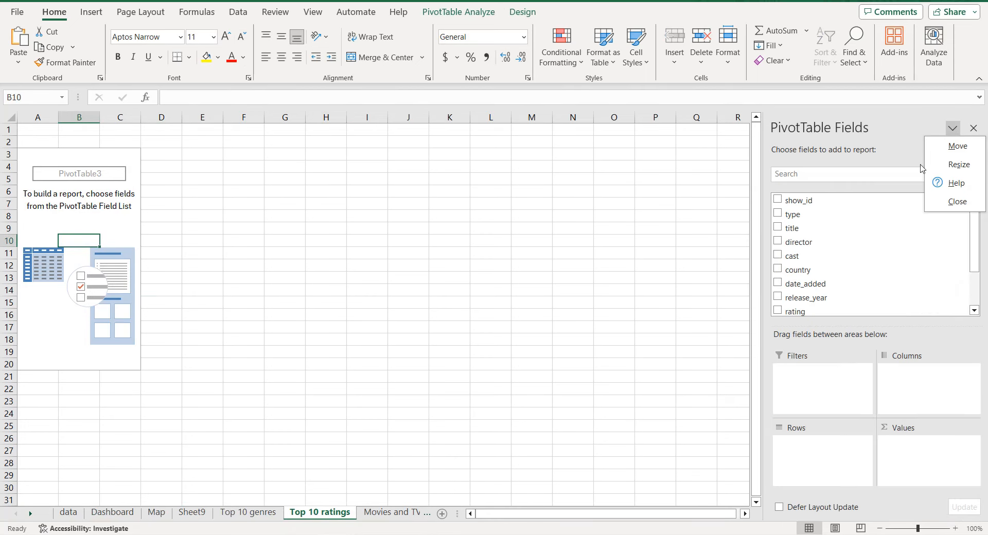
{"action": "left_click", "coordinate": [780, 311]}
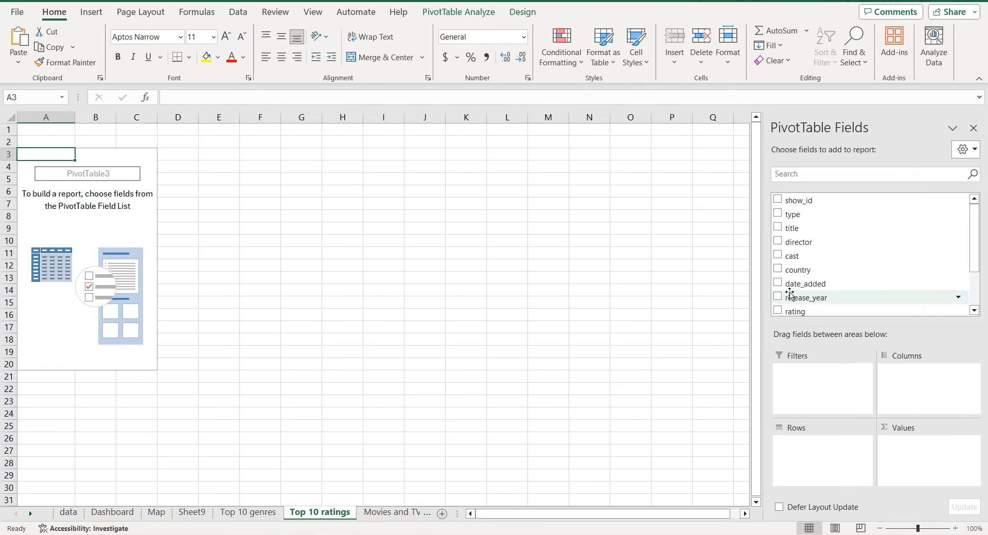
{"action": "left_click", "coordinate": [779, 311]}
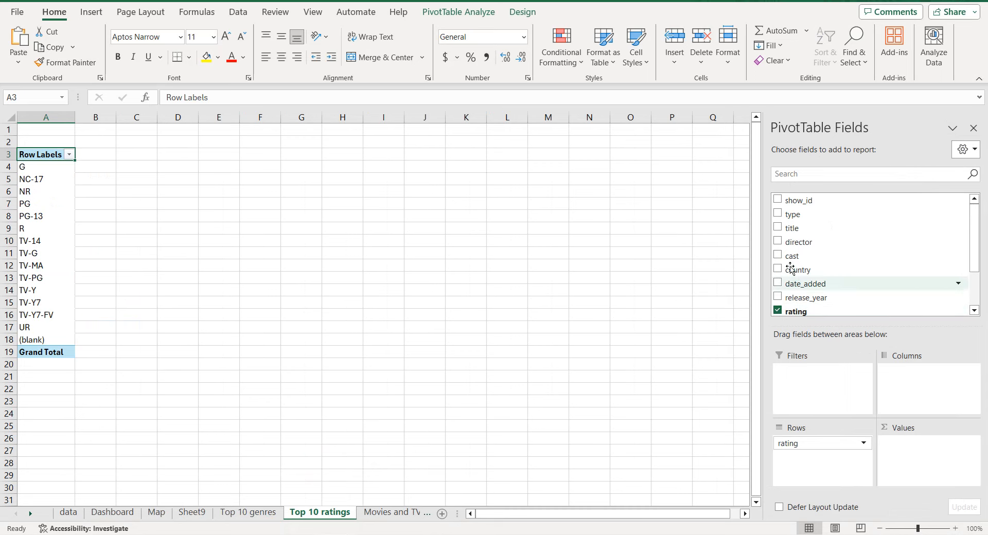
{"action": "left_click_drag", "start_coordinate": [821, 201], "coordinate": [921, 456]}
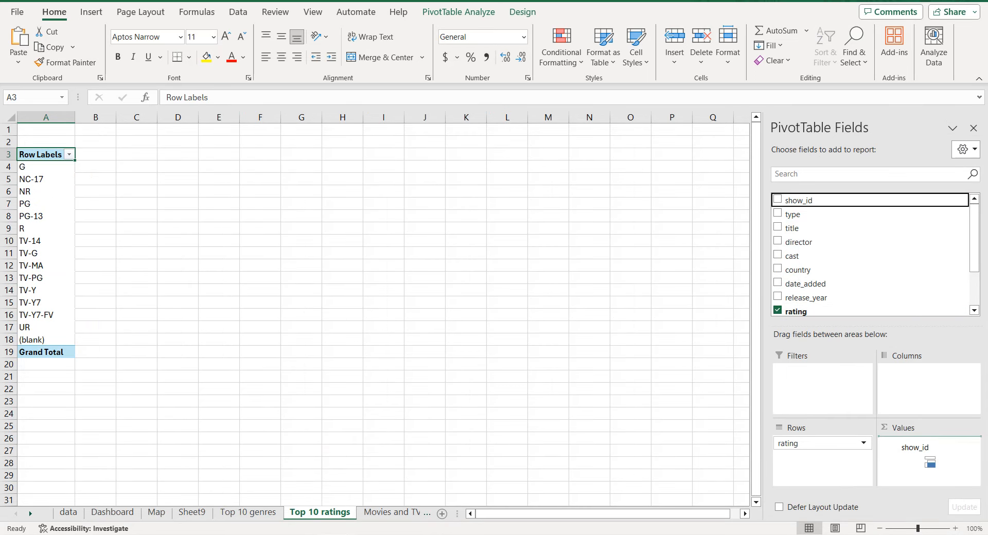
Open the value field settings of the show_id field in the ratings PivotTable.
{"action": "left_click", "coordinate": [919, 444]}
{"action": "left_click", "coordinate": [915, 433]}
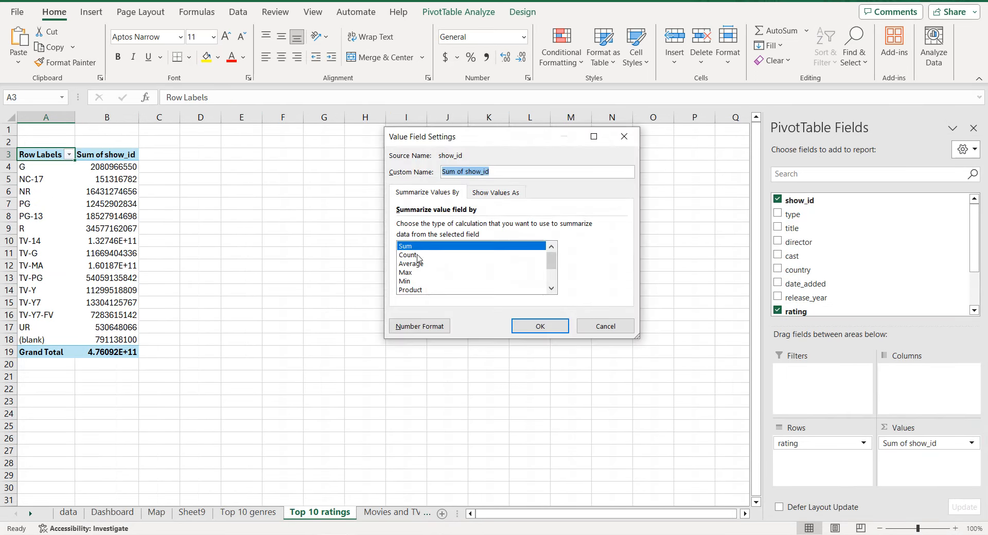
Summarize the show_id values in the ratings PivotTable by Count and remove its grand total row.
{"action": "left_click", "coordinate": [412, 257]}
{"action": "left_click", "coordinate": [560, 326]}
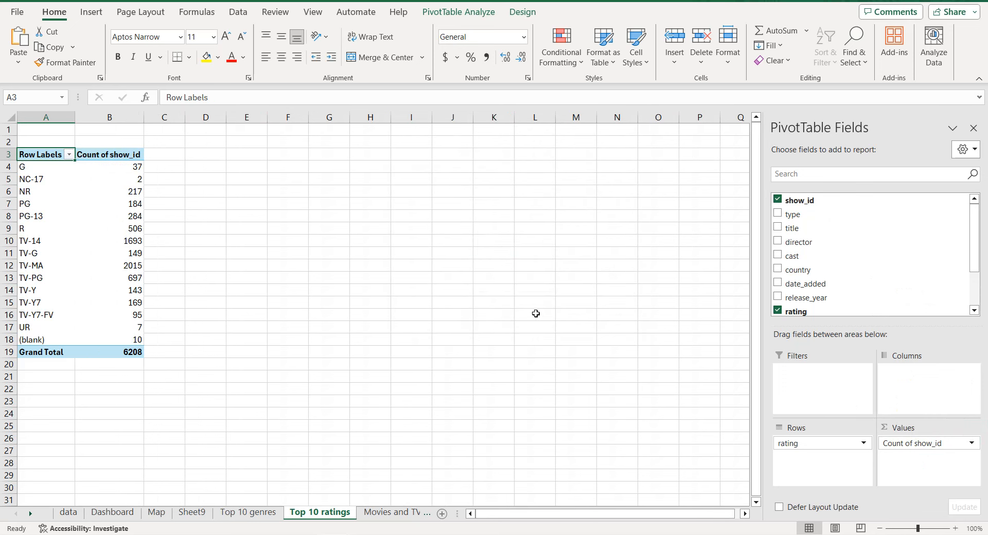
{"action": "left_click", "coordinate": [53, 358]}
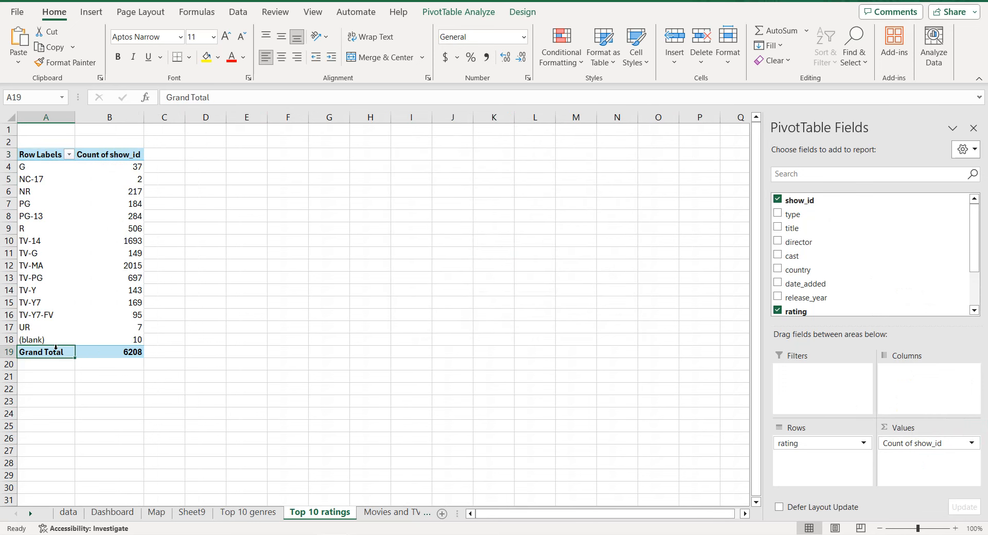
{"action": "right_click", "coordinate": [54, 358]}
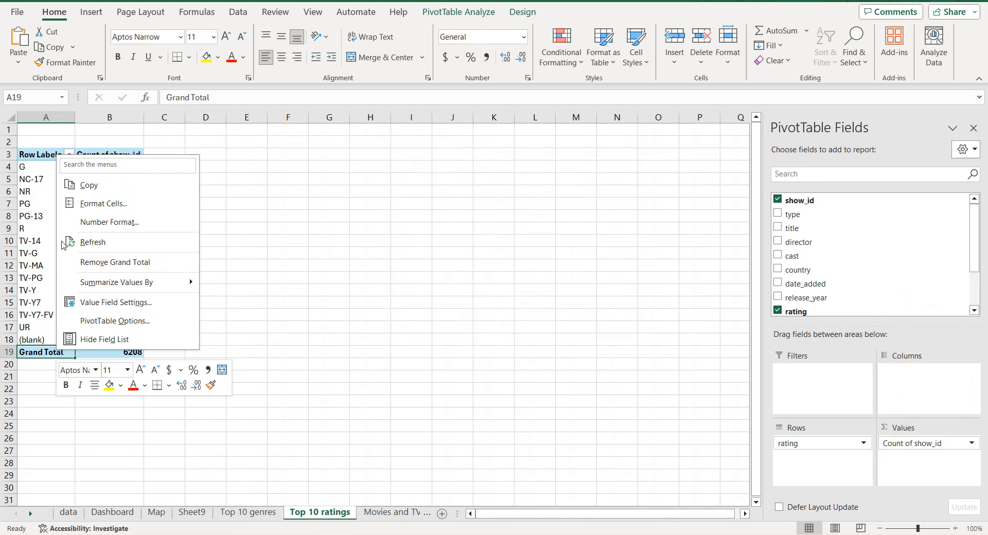
{"action": "left_click", "coordinate": [103, 262]}
Copy the whole ratings PivotTable and paste it as plain values starting at cell E3.
{"action": "left_click", "coordinate": [64, 236]}
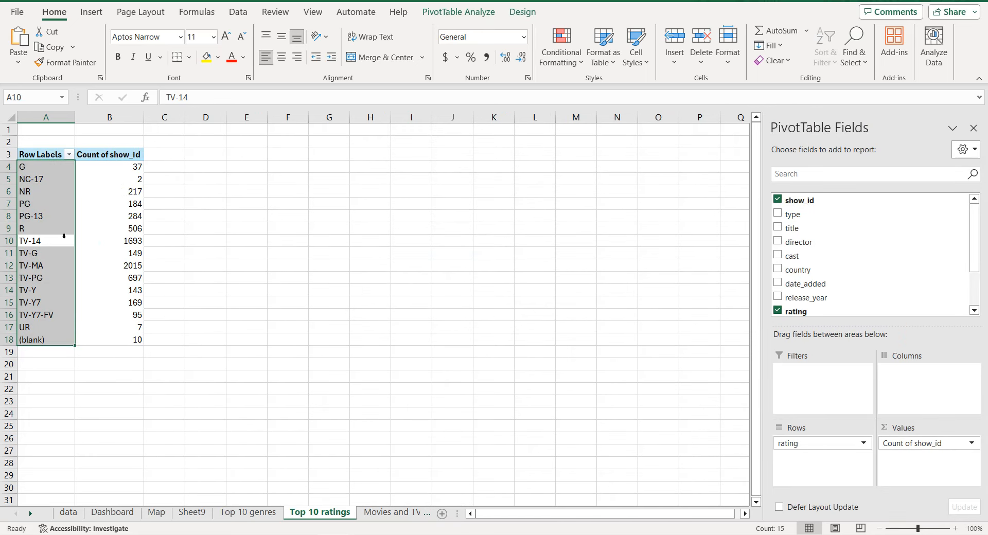
{"action": "key", "text": "ctrl+a"}
{"action": "key", "text": "ctrl+c"}
{"action": "left_click", "coordinate": [260, 154]}
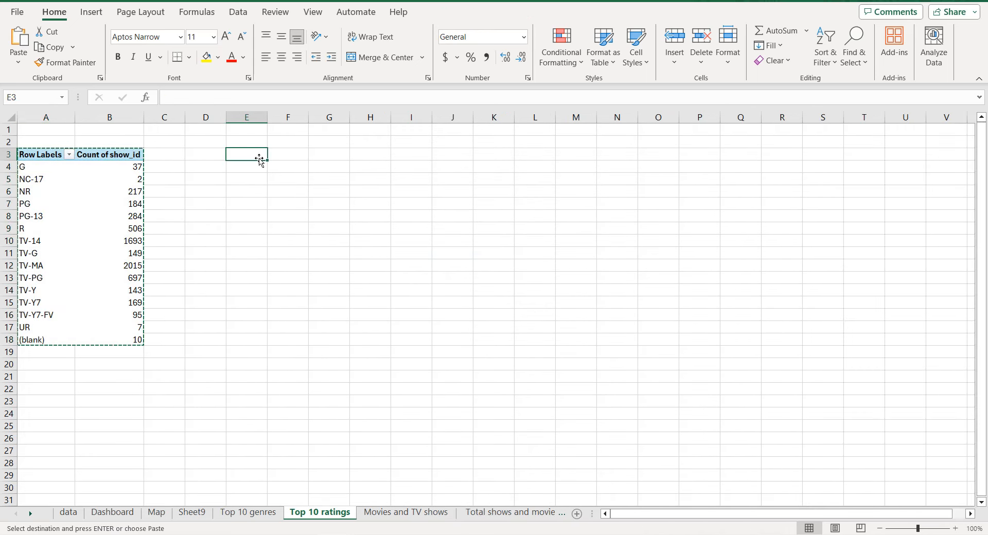
{"action": "right_click", "coordinate": [261, 158]}
{"action": "left_click", "coordinate": [309, 198]}
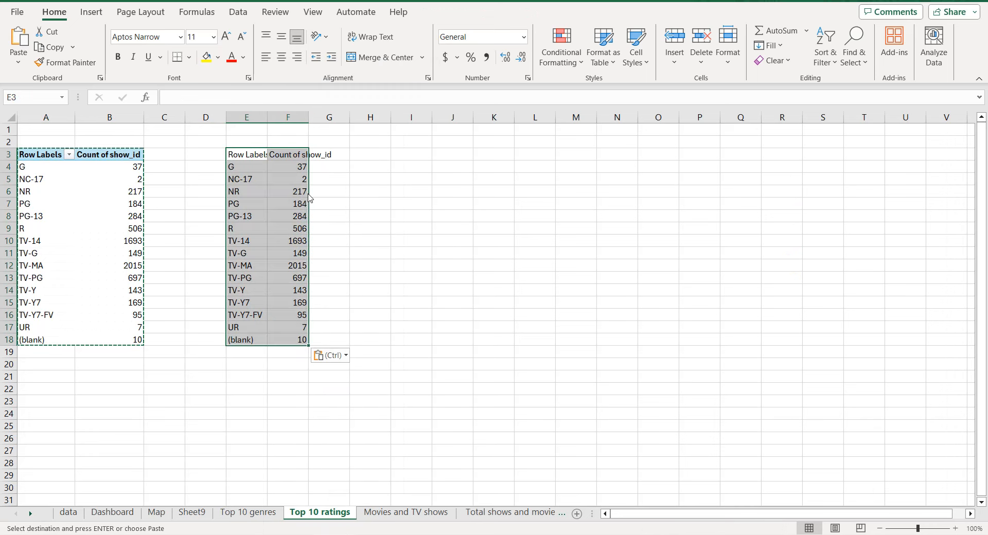
Rename the pasted headers to "Rating" in E3 and "Total" in F3.
{"action": "left_click", "coordinate": [256, 154]}
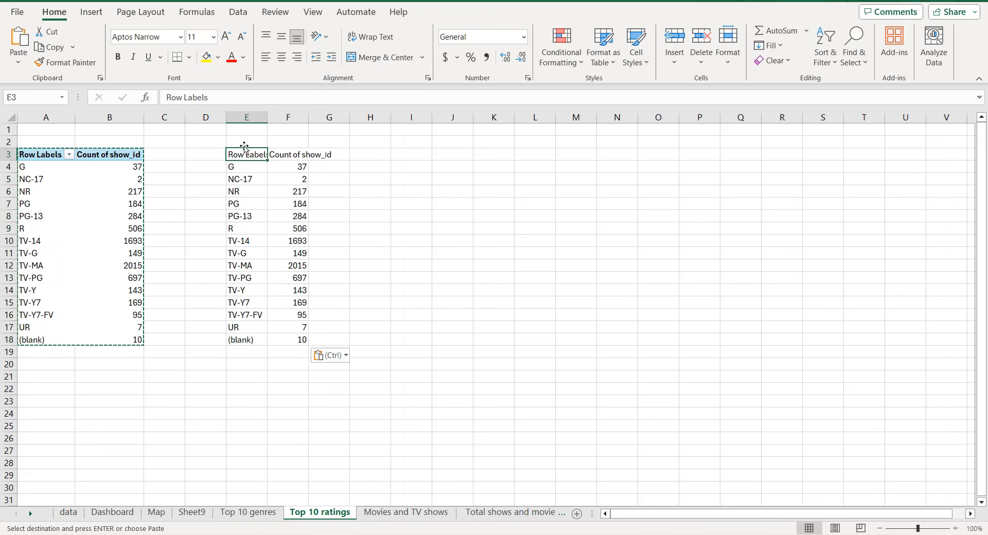
{"action": "triple_click", "coordinate": [219, 98]}
{"action": "type", "text": "Rating"}
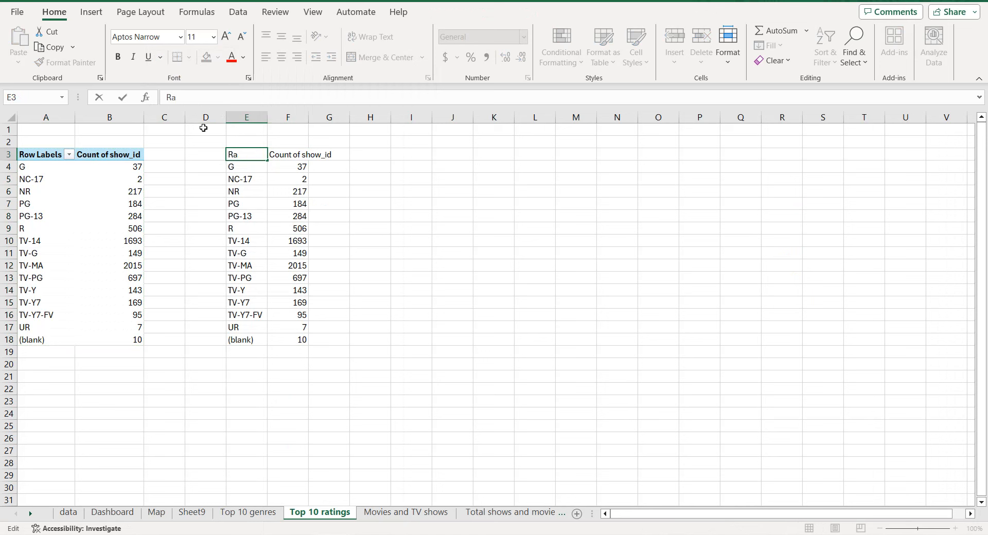
{"action": "left_click", "coordinate": [299, 153]}
{"action": "left_click", "coordinate": [220, 98]}
{"action": "triple_click", "coordinate": [220, 98]}
{"action": "type", "text": "Total"}
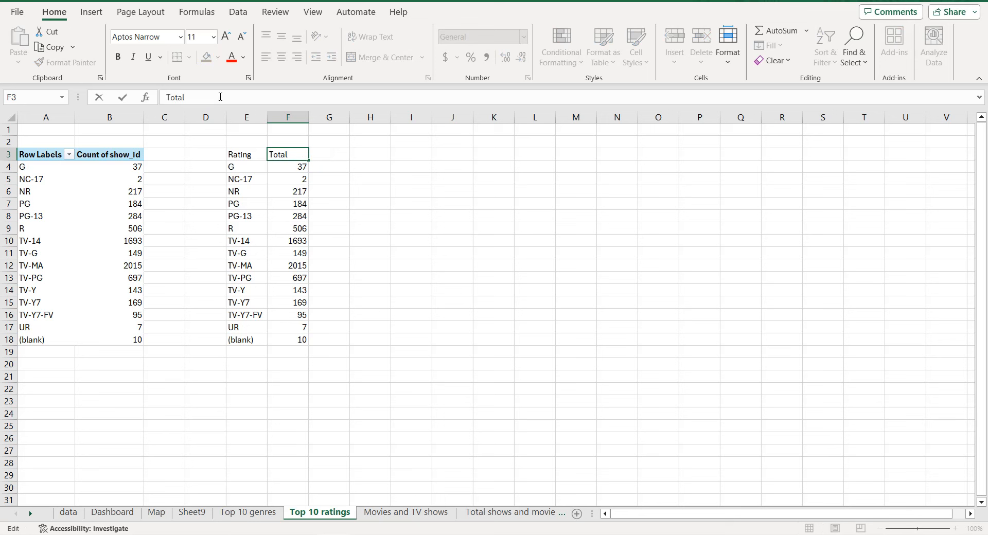
Convert the pasted range E3:F18 into a table with headers.
{"action": "left_click", "coordinate": [243, 156]}
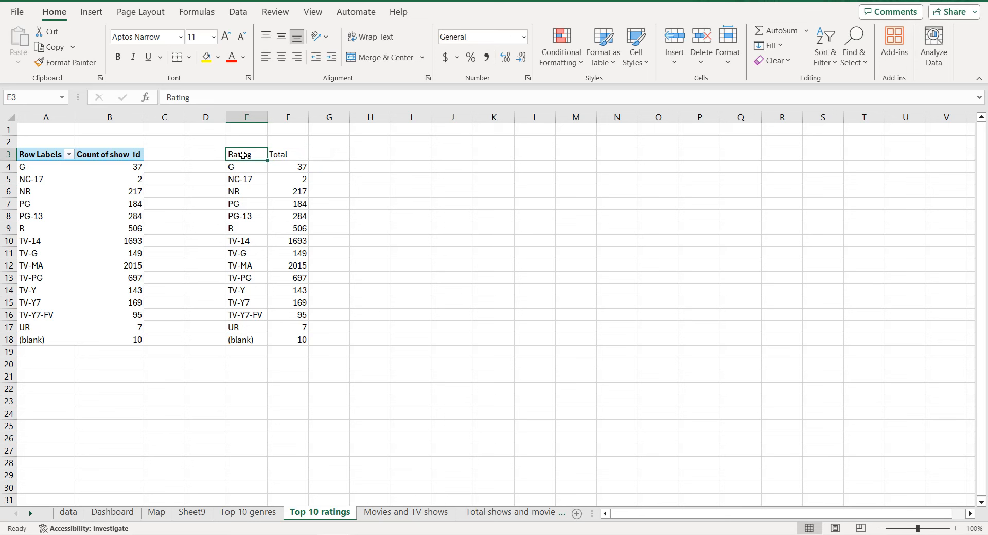
{"action": "key", "text": "ctrl+a"}
{"action": "left_click", "coordinate": [91, 13]}
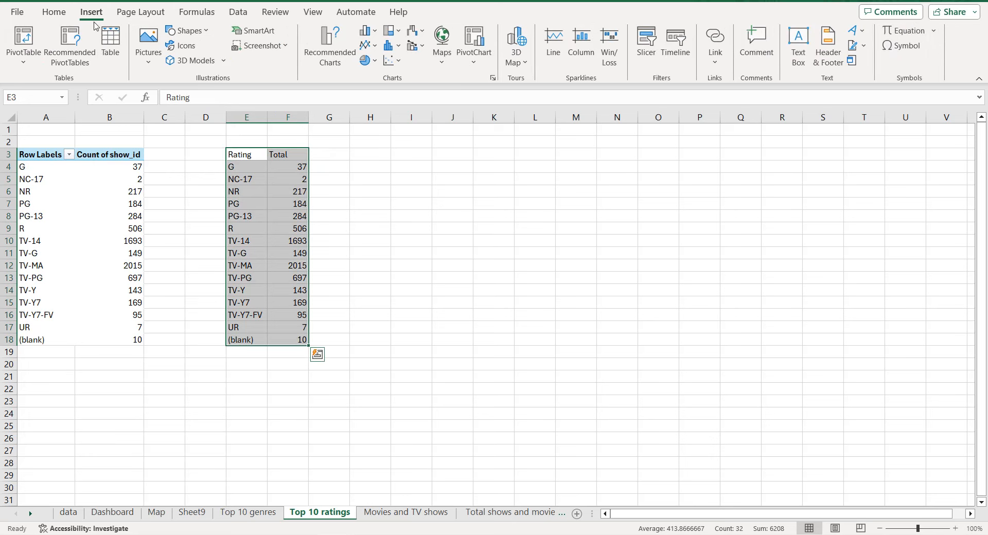
{"action": "left_click", "coordinate": [110, 40]}
{"action": "left_click", "coordinate": [515, 286]}
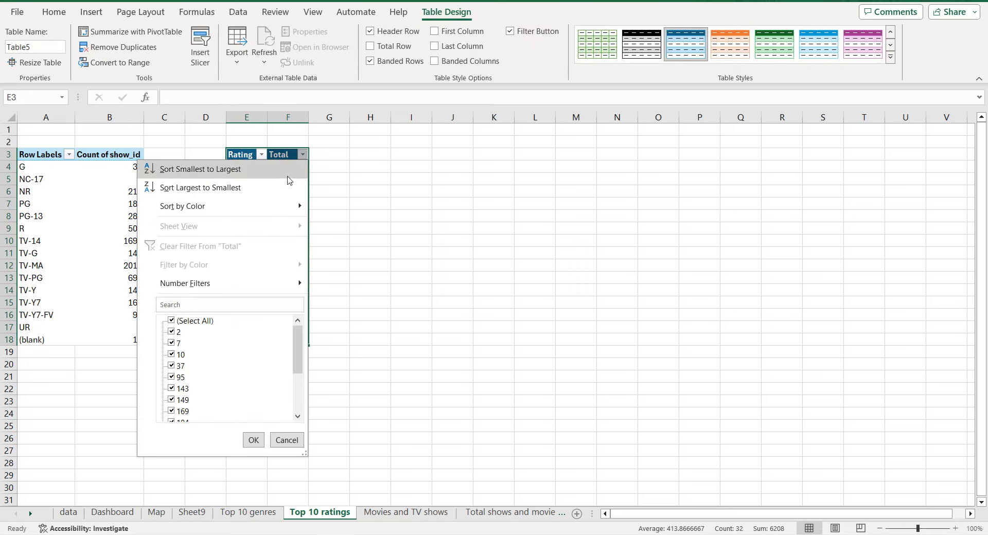
Sort the table's Total column from smallest to largest and filter it to the top 10 items.
{"action": "left_click", "coordinate": [286, 172]}
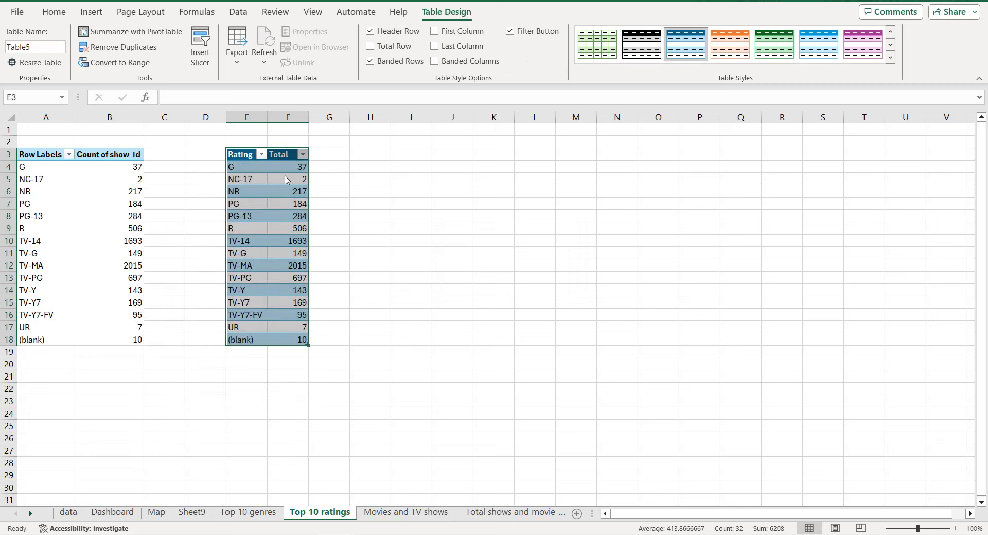
{"action": "left_click", "coordinate": [304, 156]}
{"action": "mouse_move", "coordinate": [298, 283]}
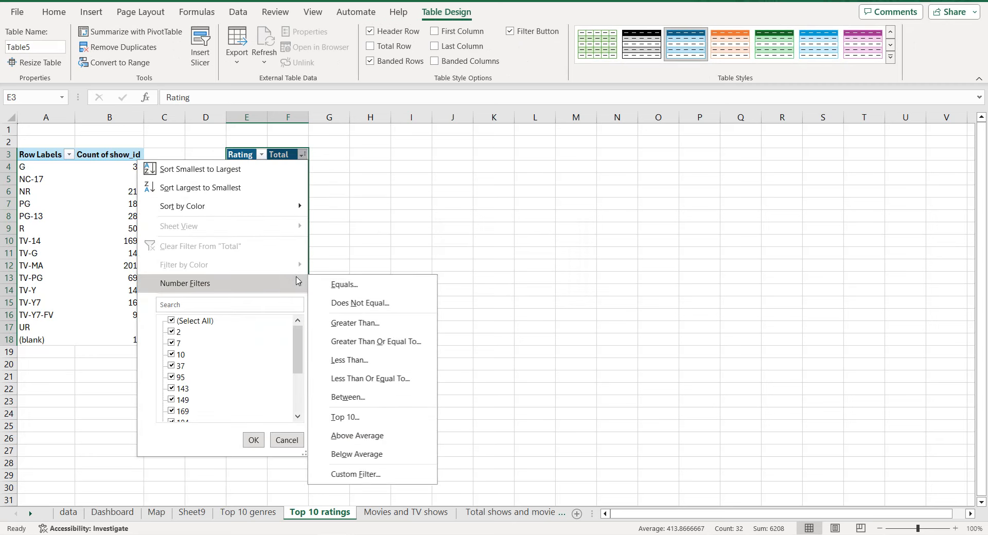
{"action": "left_click", "coordinate": [335, 417]}
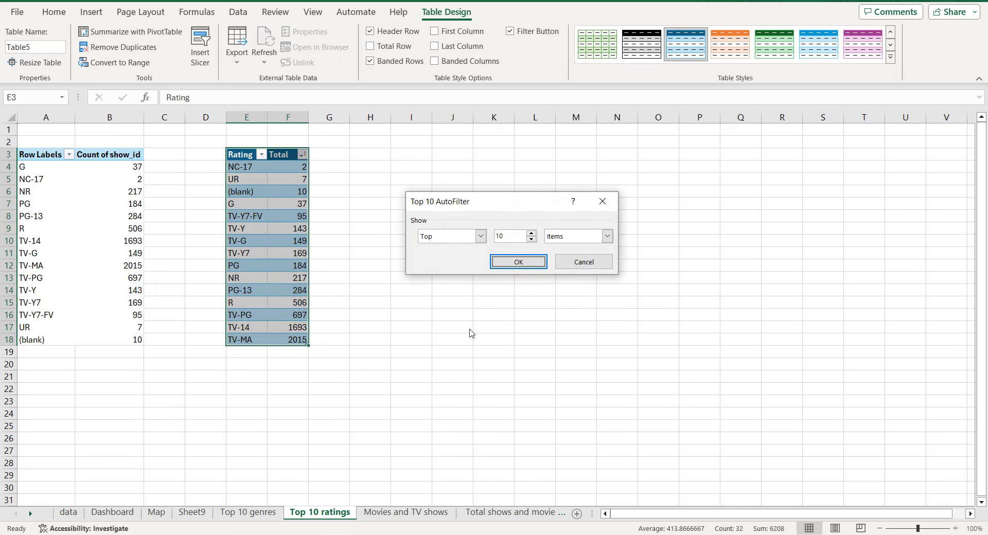
{"action": "left_click", "coordinate": [508, 265]}
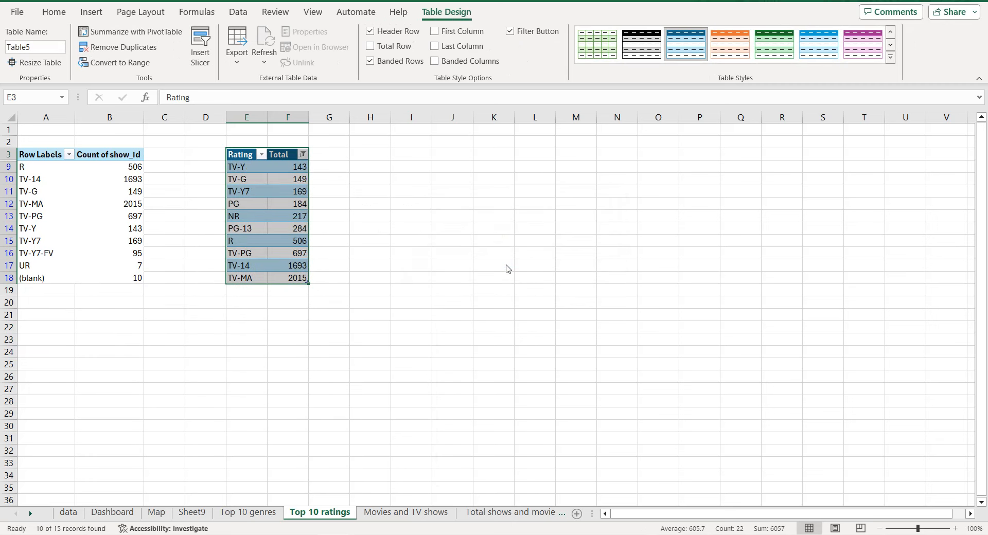
Insert a recommended horizontal bar chart based on the filtered Rating and Total table.
{"action": "left_click", "coordinate": [91, 13]}
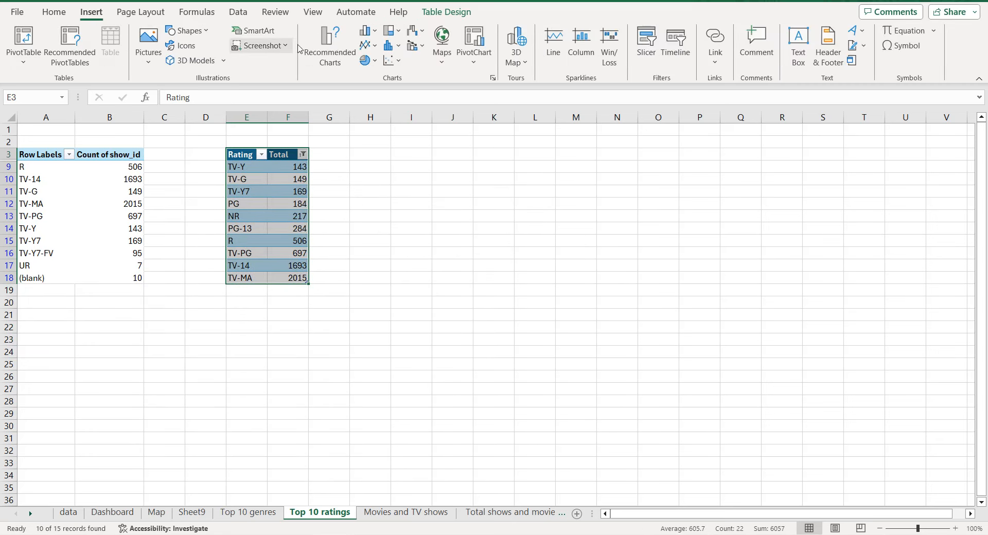
{"action": "left_click", "coordinate": [327, 41]}
{"action": "double_click", "coordinate": [362, 219]}
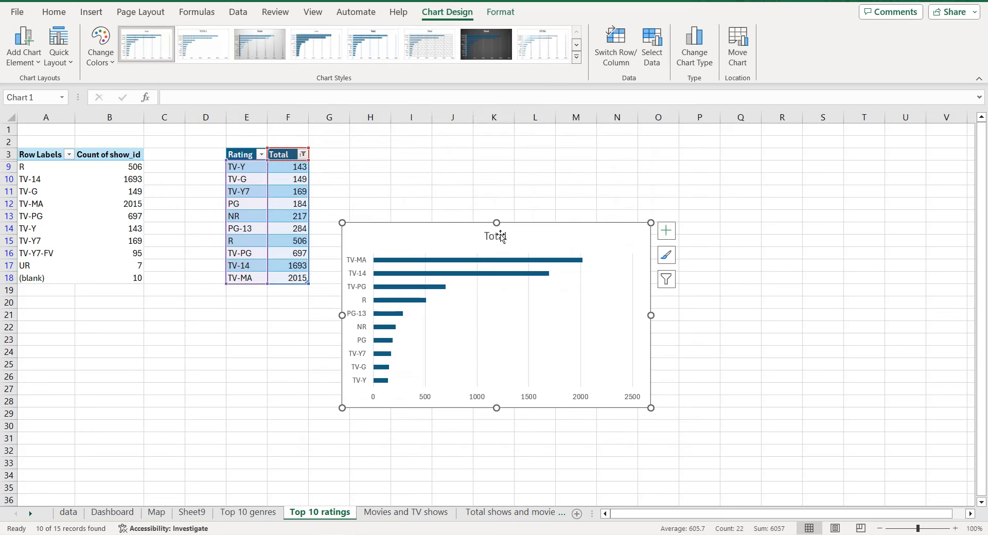
Change the chart title to "Top 10 ratings by movies and TV shows".
{"action": "left_click", "coordinate": [498, 236]}
{"action": "double_click", "coordinate": [499, 236]}
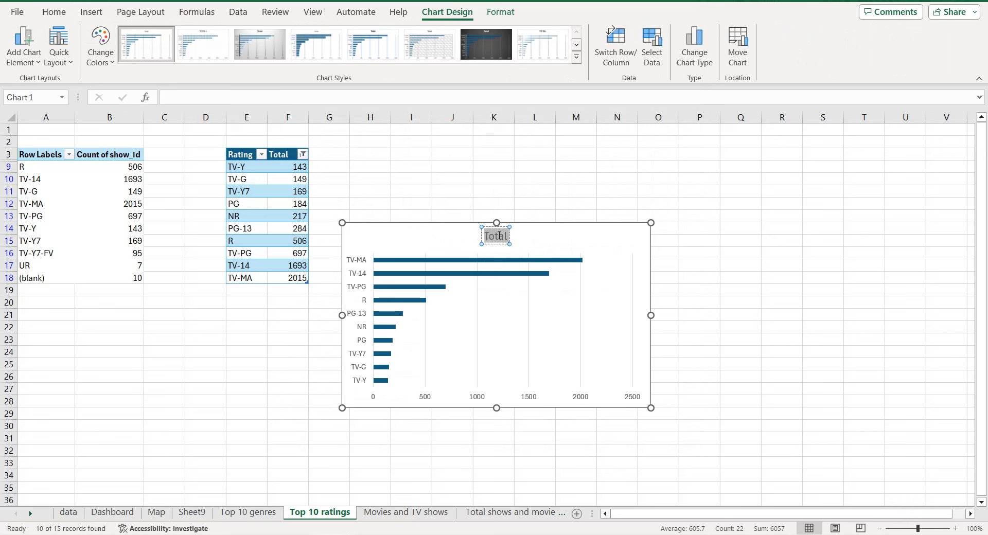
{"action": "type", "text": "Top 10 ratin"}
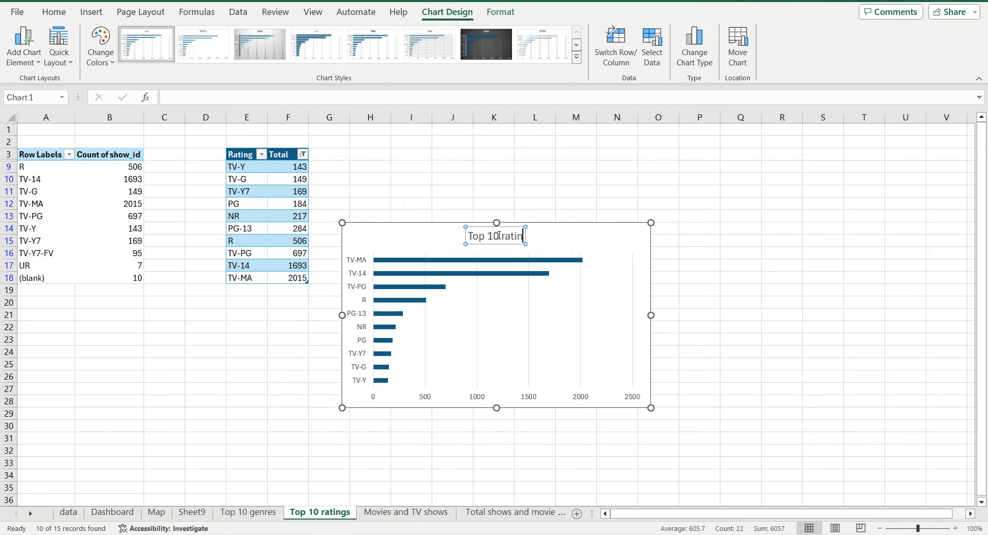
{"action": "type", "text": "gs by"}
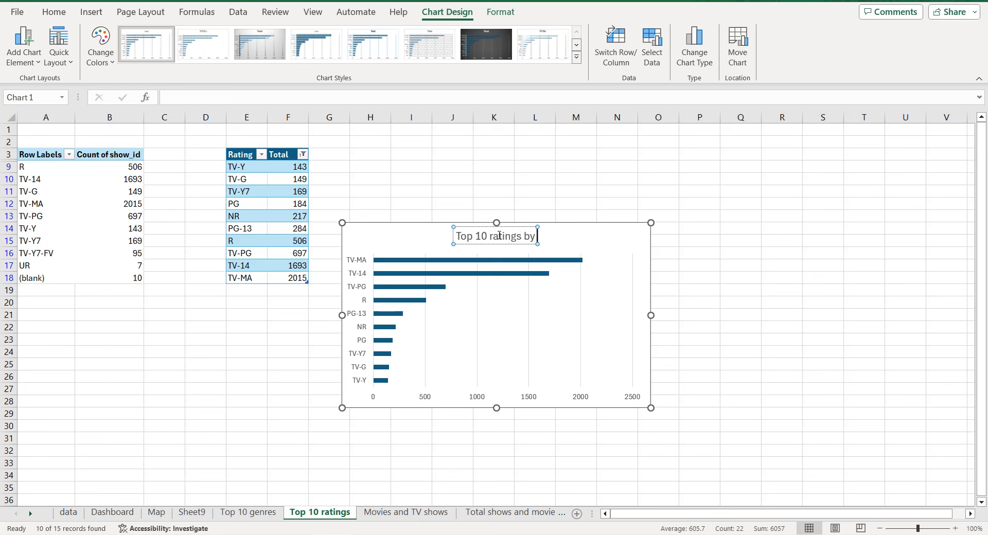
{"action": "type", "text": " movies an"}
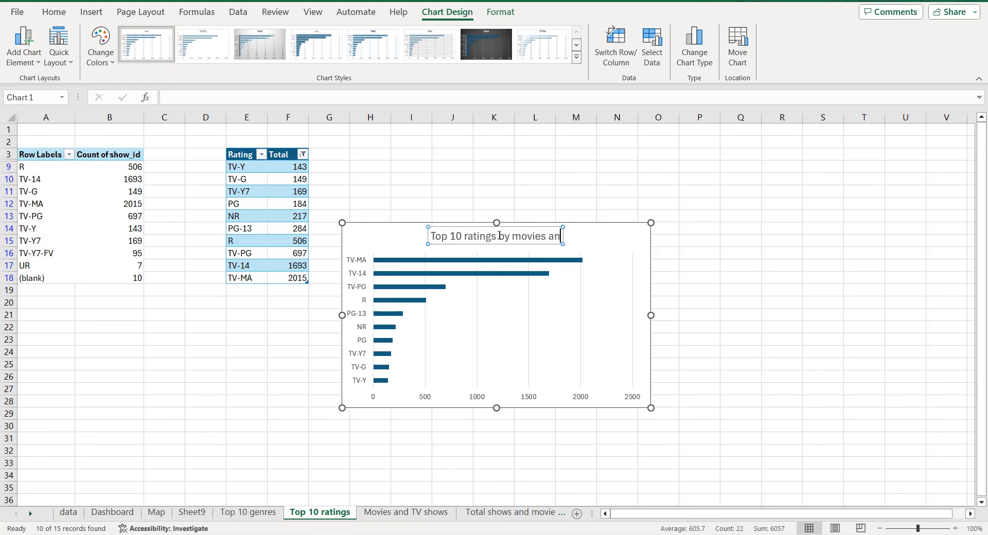
{"action": "type", "text": "d TV s"}
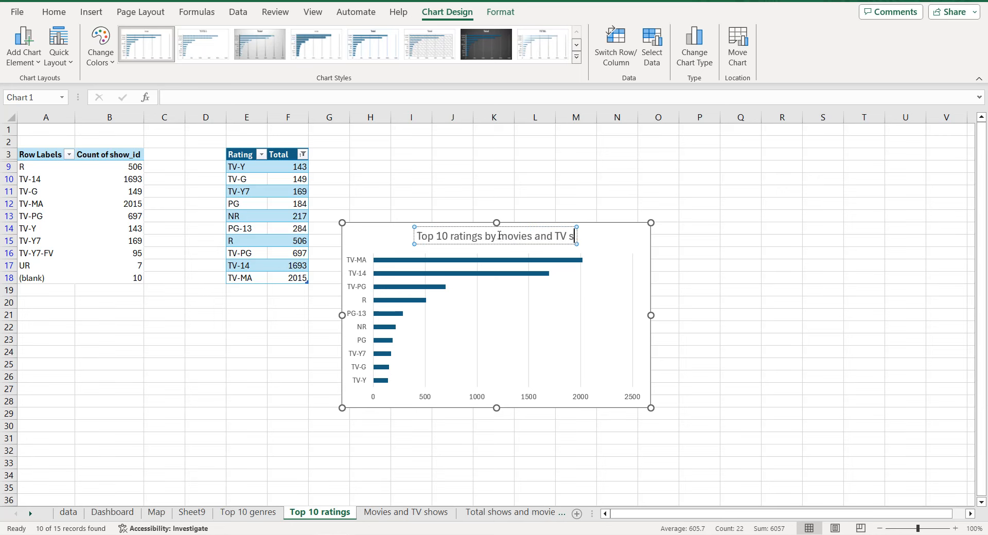
{"action": "type", "text": "hows"}
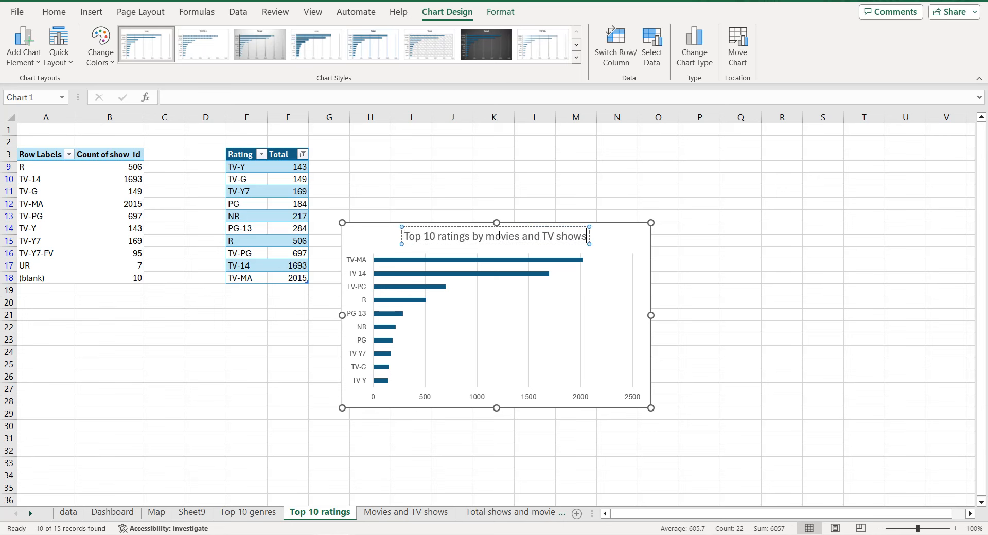
Remove the gridlines from the ratings chart and add data labels to its bars.
{"action": "double_click", "coordinate": [357, 234]}
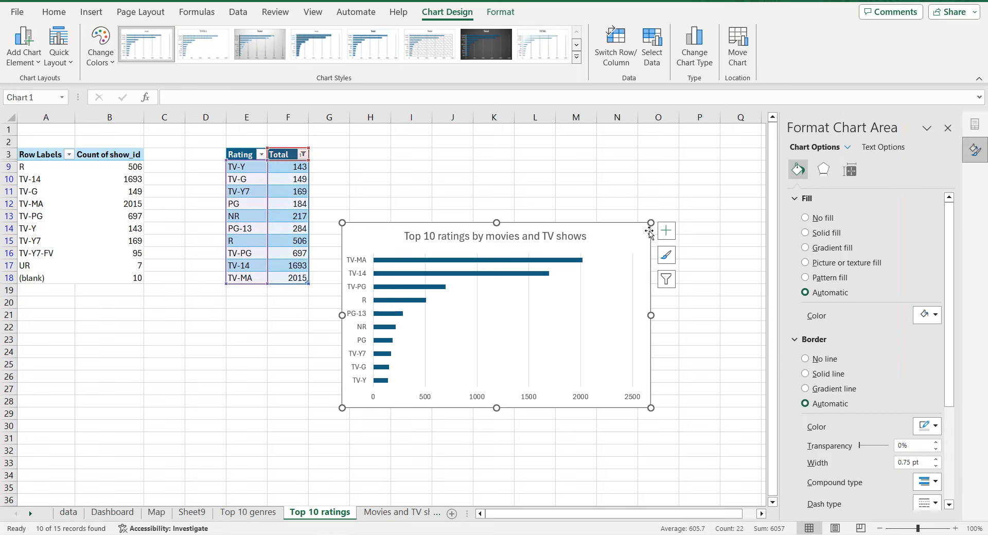
{"action": "left_click", "coordinate": [666, 231]}
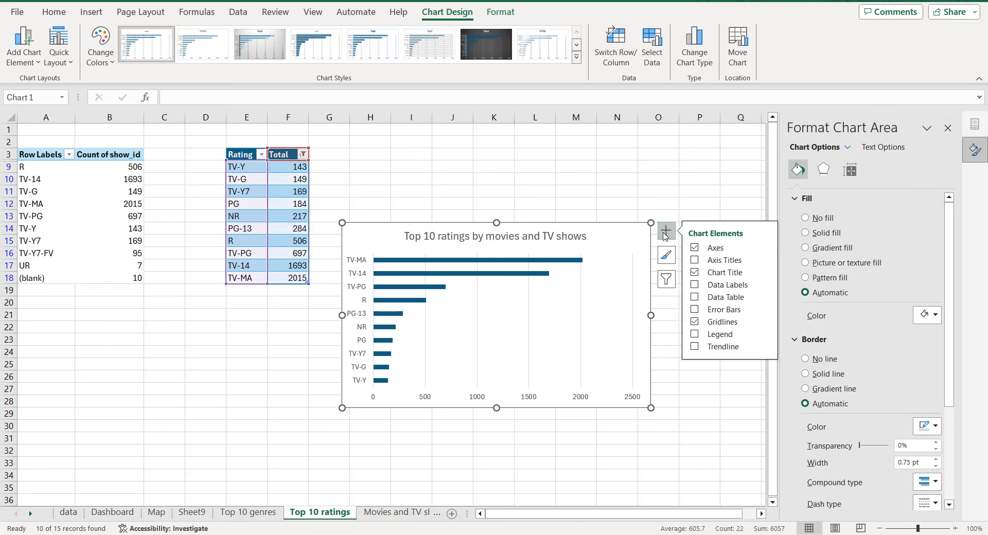
{"action": "left_click", "coordinate": [695, 321]}
{"action": "left_click", "coordinate": [696, 285]}
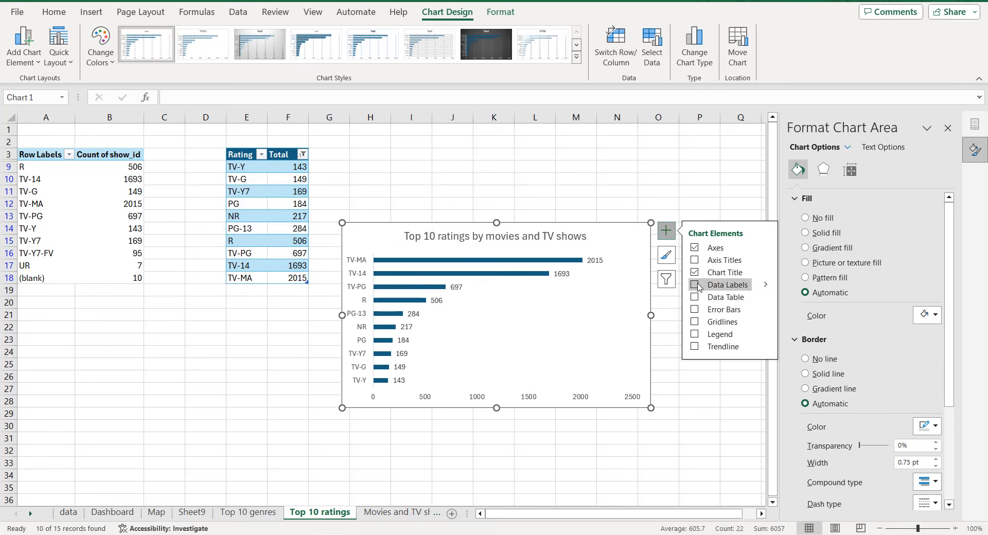
Delete the chart's horizontal value axis and set the gap width of the bars to 50%.
{"action": "left_click", "coordinate": [586, 391]}
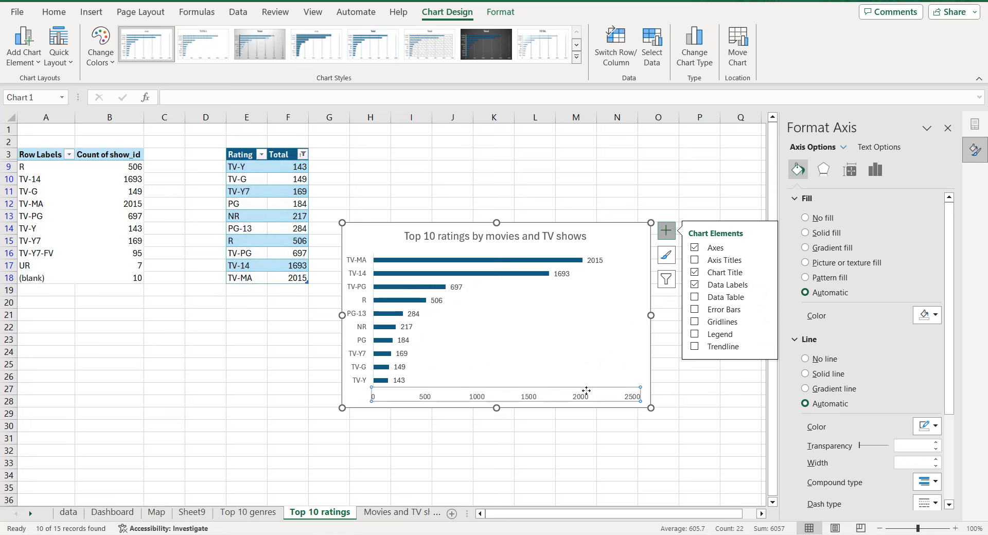
{"action": "key", "text": "Delete"}
{"action": "left_click", "coordinate": [448, 284]}
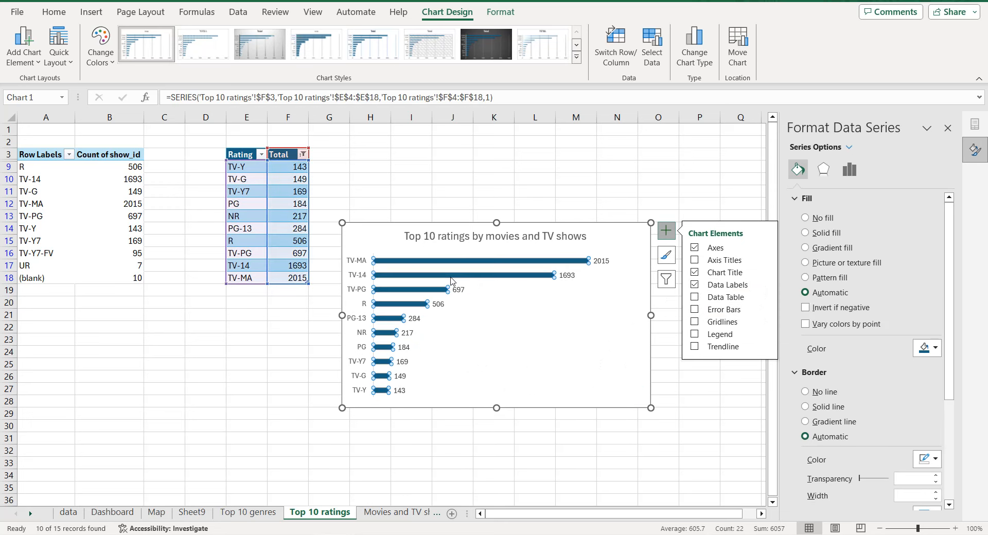
{"action": "left_click", "coordinate": [850, 169]}
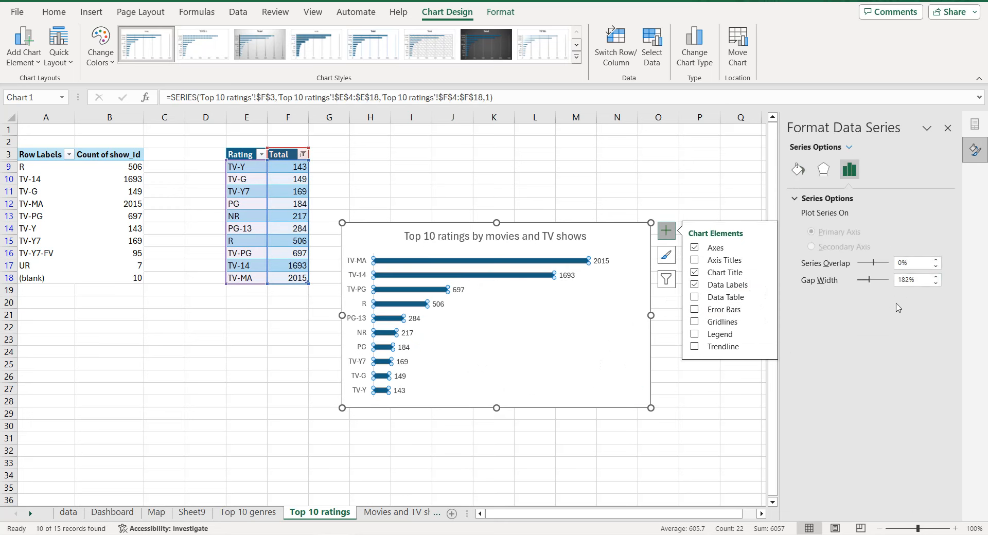
{"action": "left_click", "coordinate": [902, 279]}
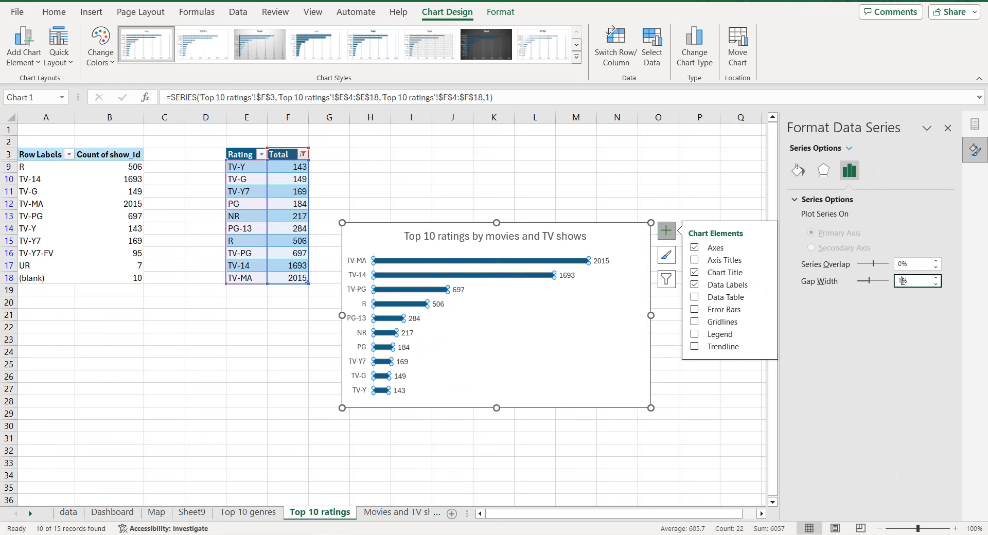
{"action": "key", "text": "Return"}
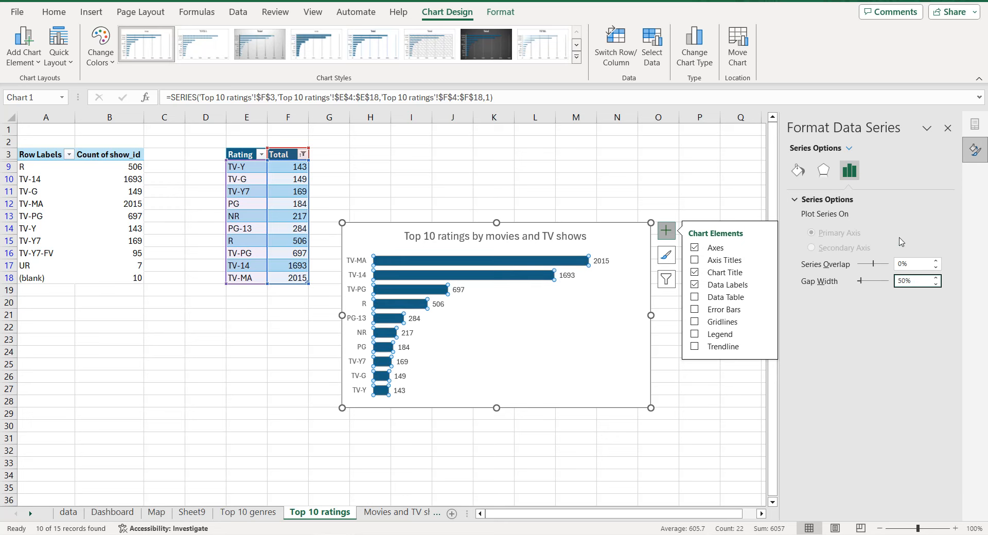
Fill the chart's bars with the standard red color.
{"action": "left_click", "coordinate": [799, 171]}
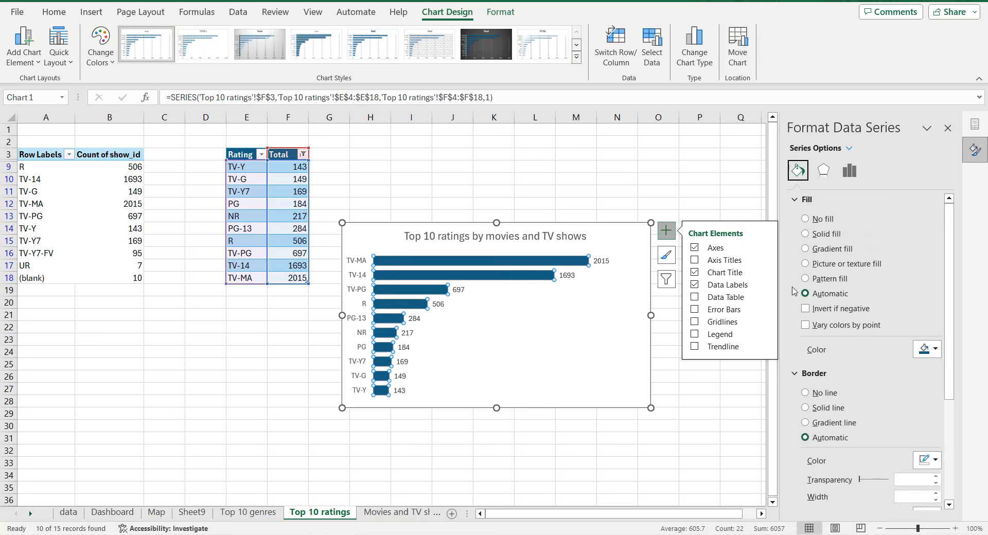
{"action": "left_click", "coordinate": [922, 350]}
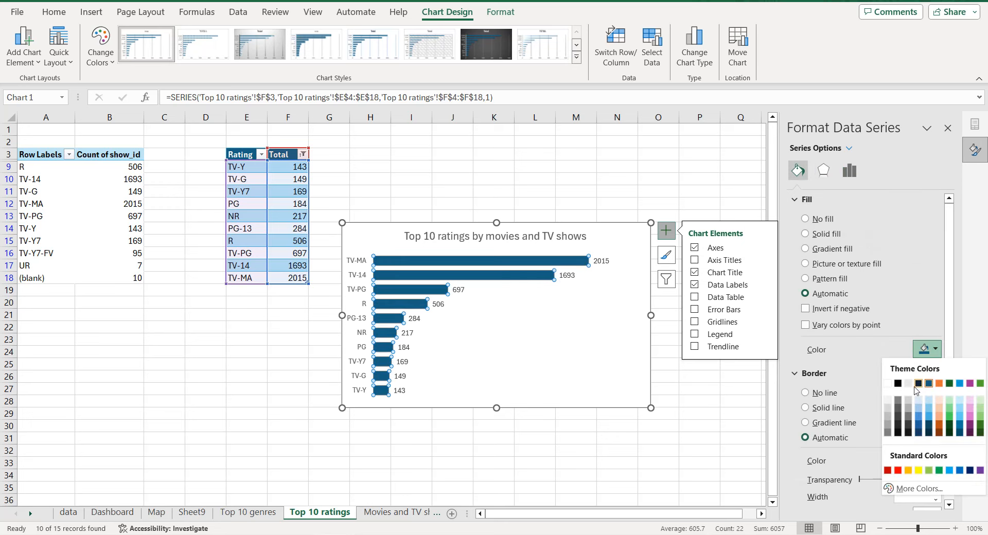
{"action": "left_click", "coordinate": [898, 470]}
{"action": "left_click", "coordinate": [602, 337]}
{"action": "left_click", "coordinate": [600, 248]}
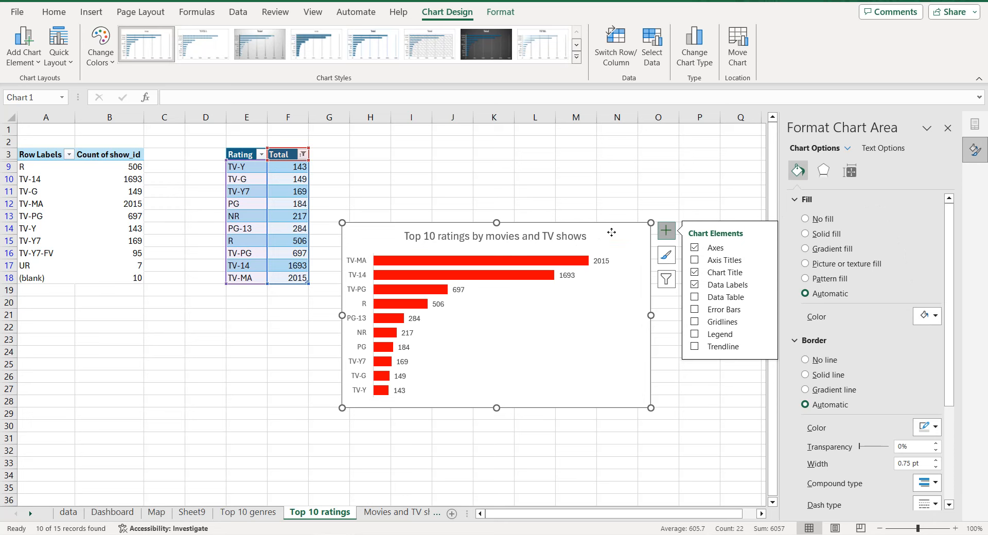
Fill the ratings chart's background area with black.
{"action": "left_click", "coordinate": [670, 232]}
{"action": "left_click", "coordinate": [642, 234]}
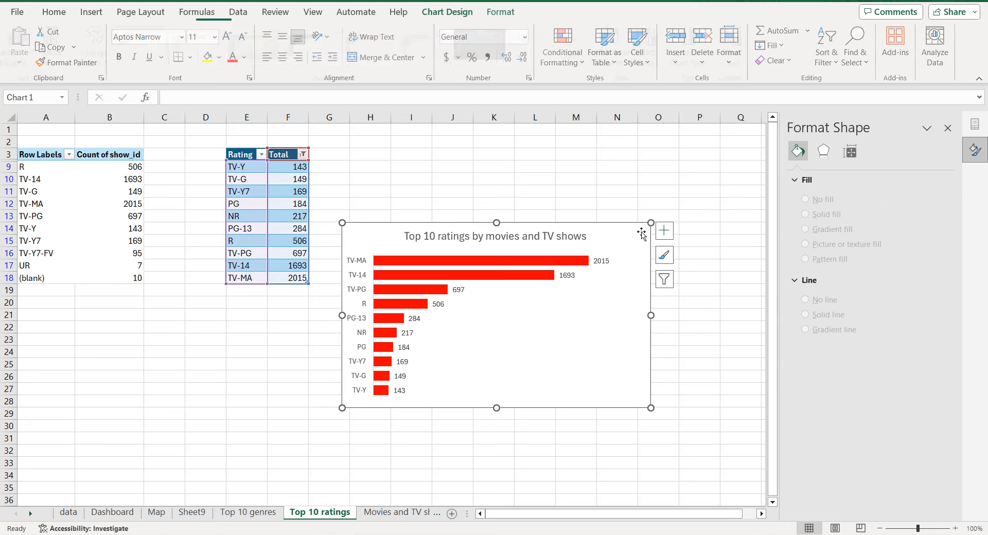
{"action": "left_click", "coordinate": [928, 316]}
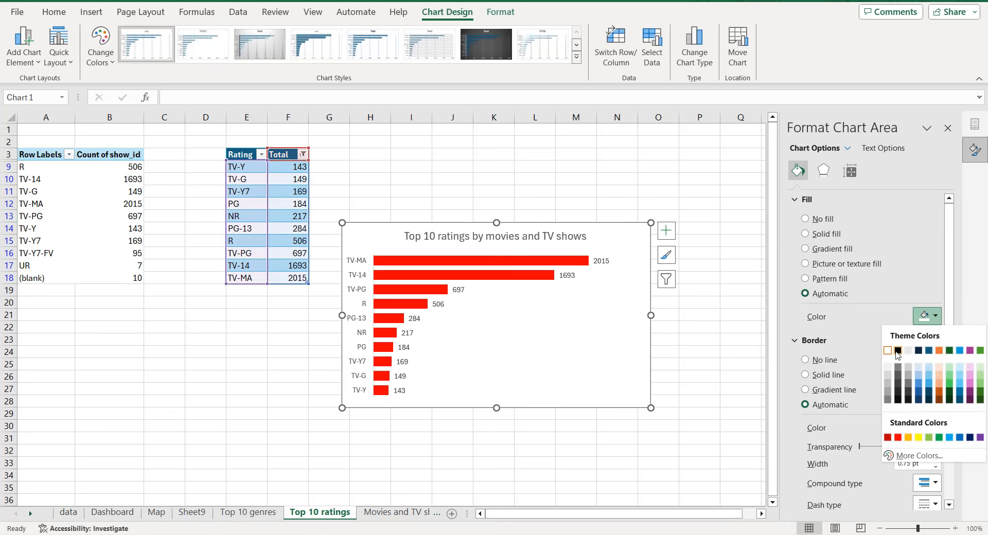
{"action": "left_click", "coordinate": [898, 352]}
Change the ratings chart title's text color to white.
{"action": "left_click", "coordinate": [581, 238]}
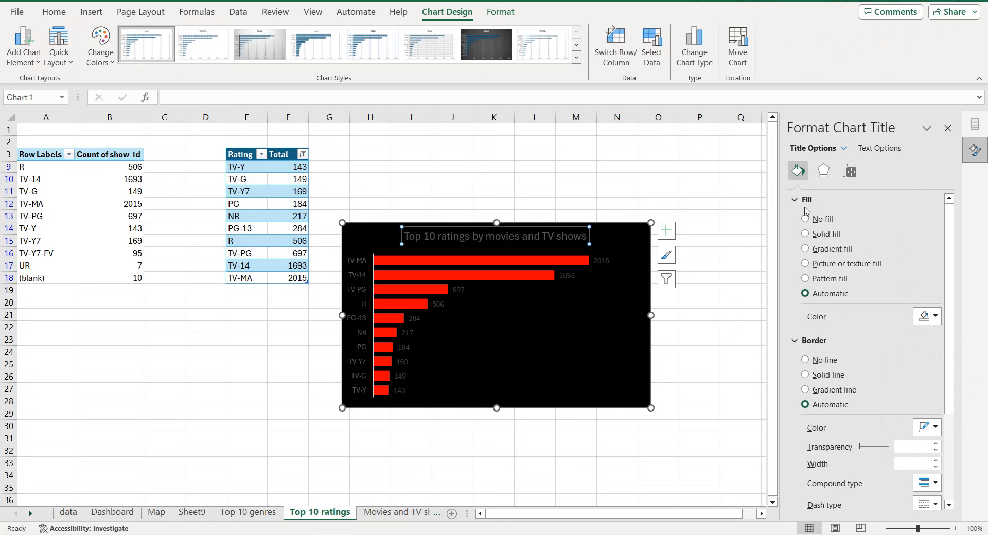
{"action": "left_click", "coordinate": [863, 153]}
{"action": "left_click", "coordinate": [928, 301]}
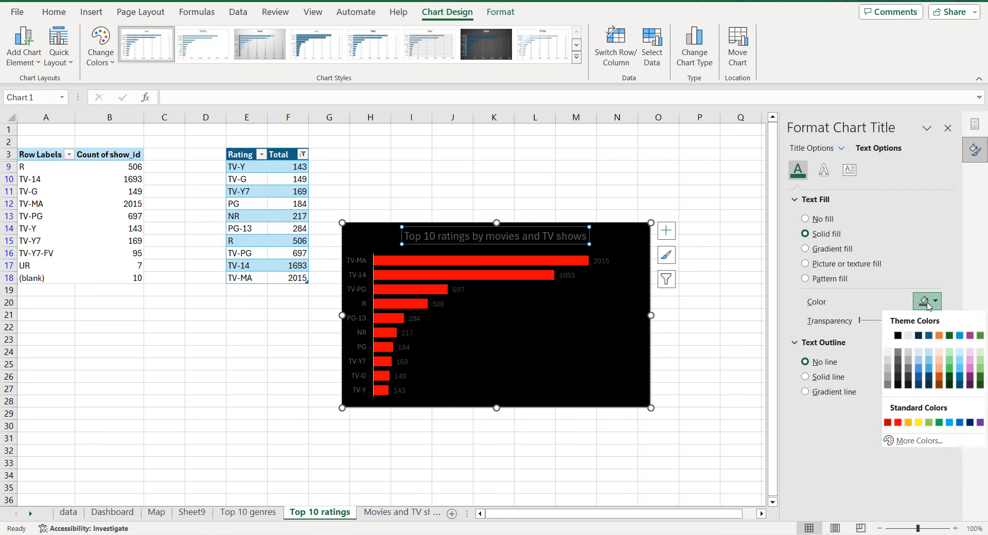
{"action": "left_click", "coordinate": [888, 337]}
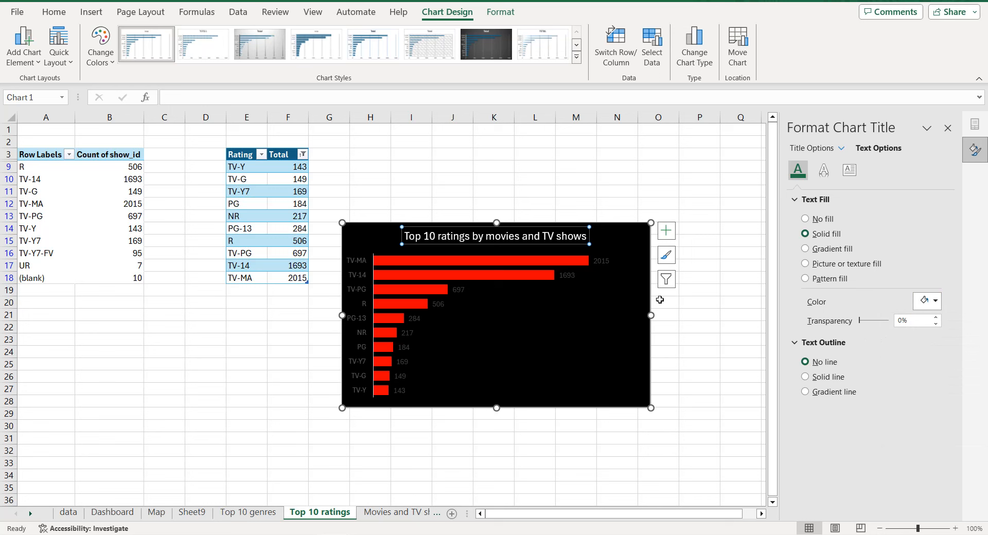
Change the text color of the chart's data labels and rating axis labels to white.
{"action": "left_click", "coordinate": [602, 261]}
{"action": "left_click", "coordinate": [925, 302]}
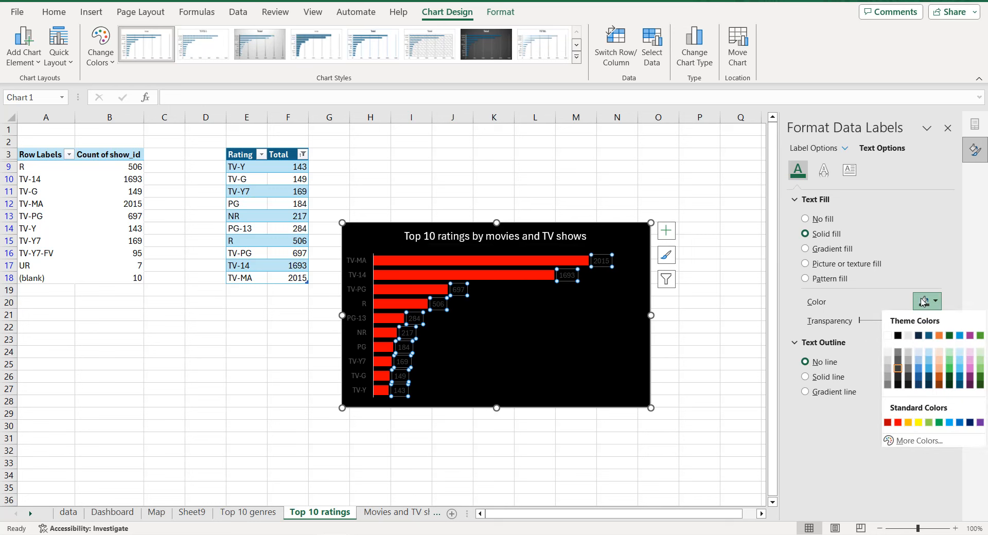
{"action": "left_click", "coordinate": [888, 338]}
{"action": "left_click", "coordinate": [367, 277]}
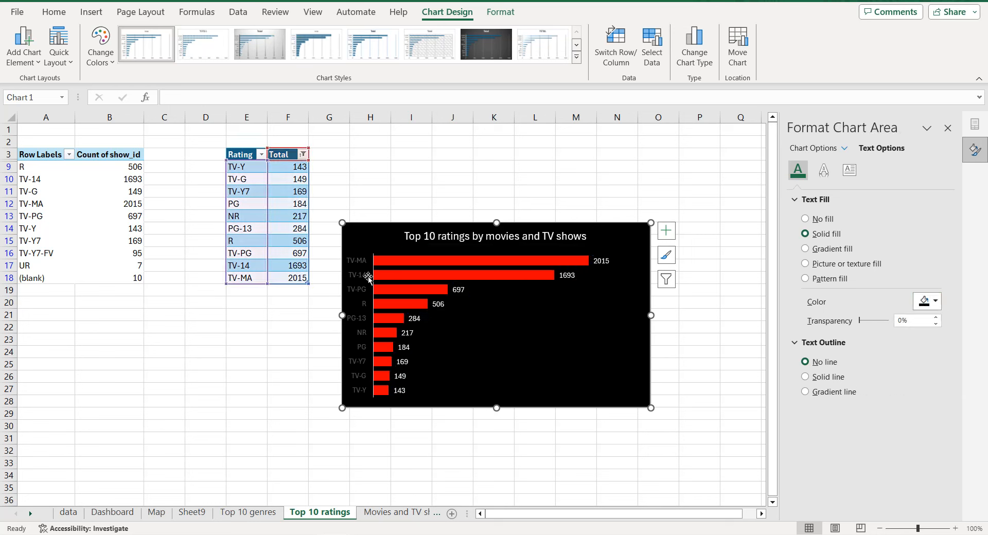
{"action": "left_click", "coordinate": [359, 276]}
{"action": "left_click", "coordinate": [919, 303]}
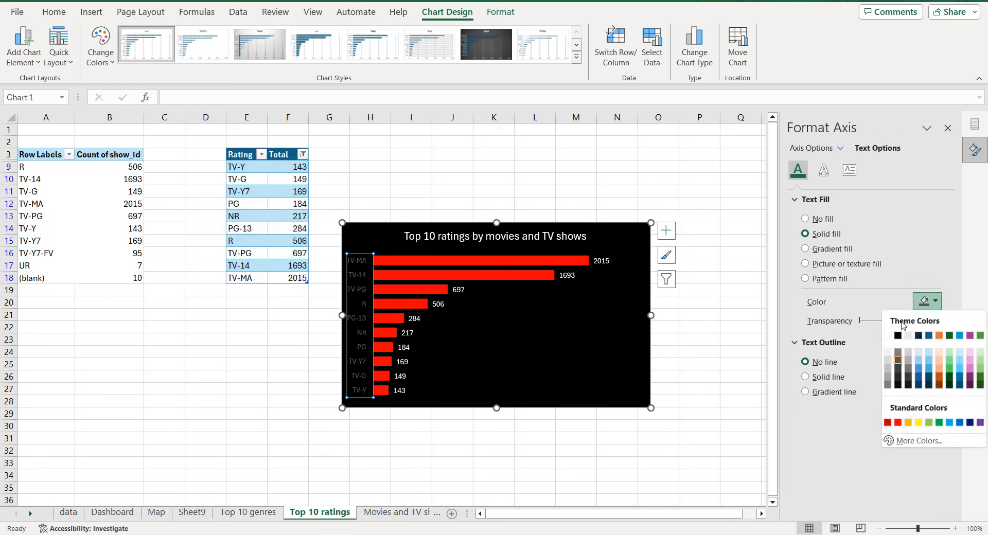
{"action": "left_click", "coordinate": [888, 337]}
Give the ratings chart area a solid border line with rounded corners.
{"action": "left_click", "coordinate": [600, 238]}
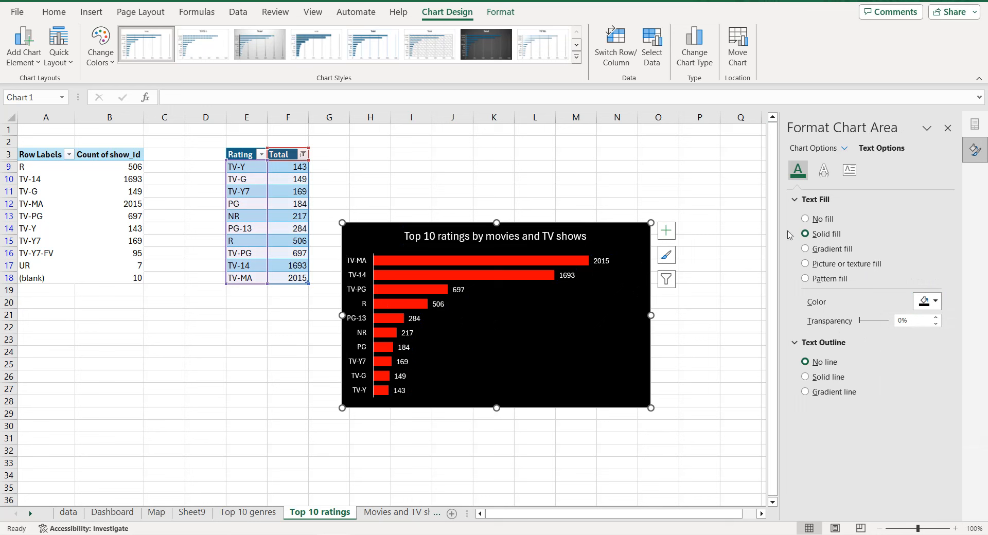
{"action": "left_click", "coordinate": [808, 150]}
{"action": "scroll", "coordinate": [869, 295], "scroll_direction": "down", "scroll_amount": 3}
{"action": "scroll", "coordinate": [827, 316], "scroll_direction": "up", "scroll_amount": 1}
{"action": "left_click", "coordinate": [826, 330]}
{"action": "scroll", "coordinate": [884, 400], "scroll_direction": "down", "scroll_amount": 3}
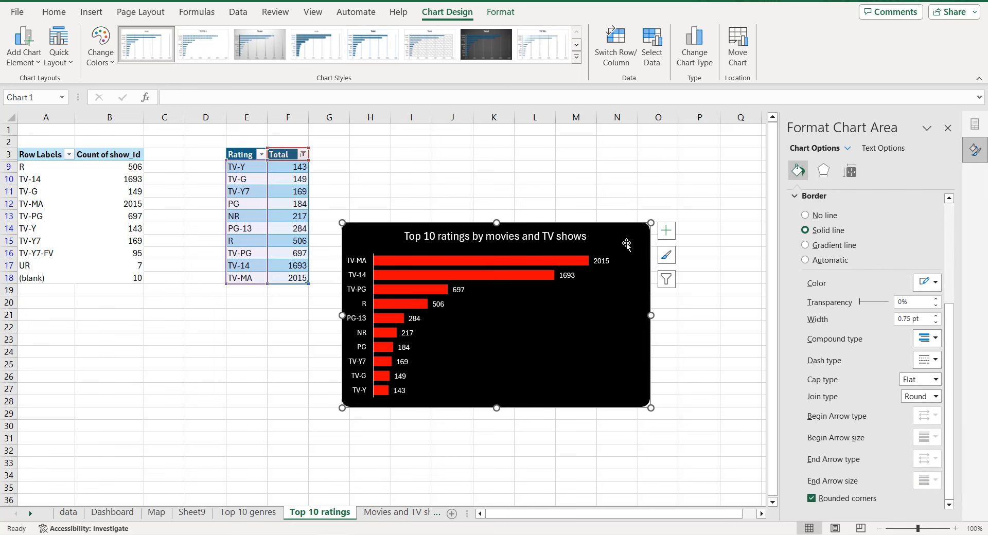
Copy the ratings chart to the Dashboard sheet and place it to the right of the genres chart, starting around row 6.
{"action": "left_click", "coordinate": [667, 231]}
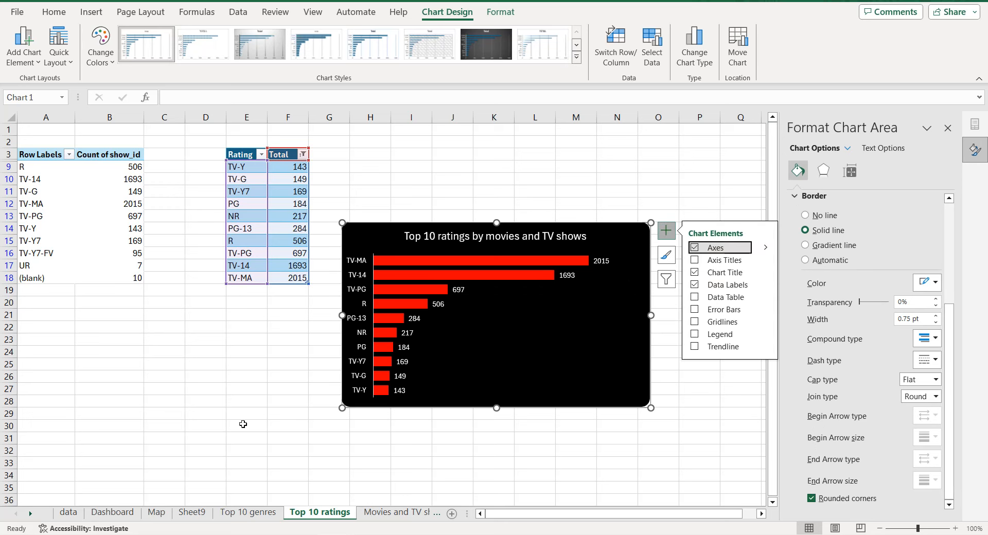
{"action": "left_click", "coordinate": [129, 514]}
{"action": "left_click", "coordinate": [624, 231]}
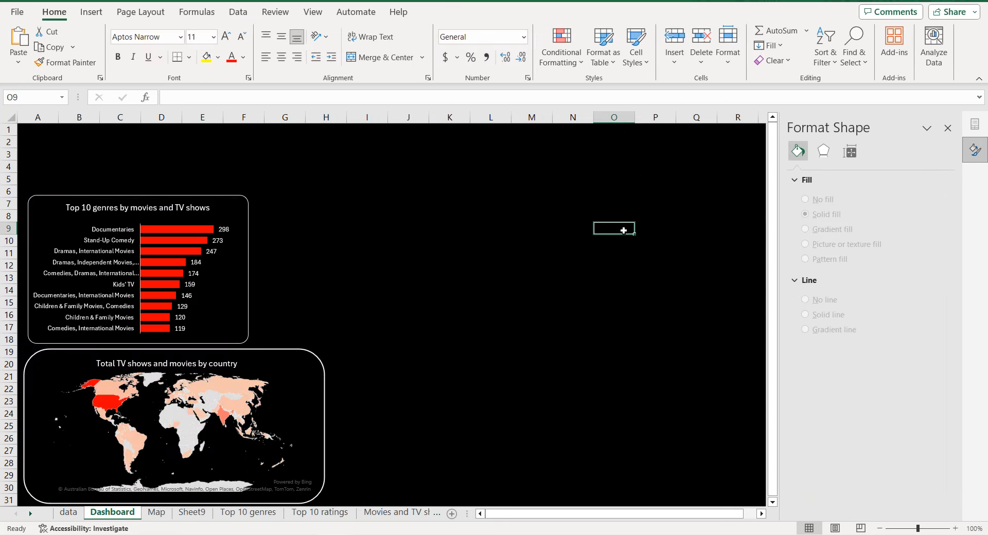
{"action": "key", "text": "ctrl+v"}
{"action": "left_click_drag", "start_coordinate": [637, 213], "coordinate": [538, 185]}
{"action": "left_click", "coordinate": [948, 127]}
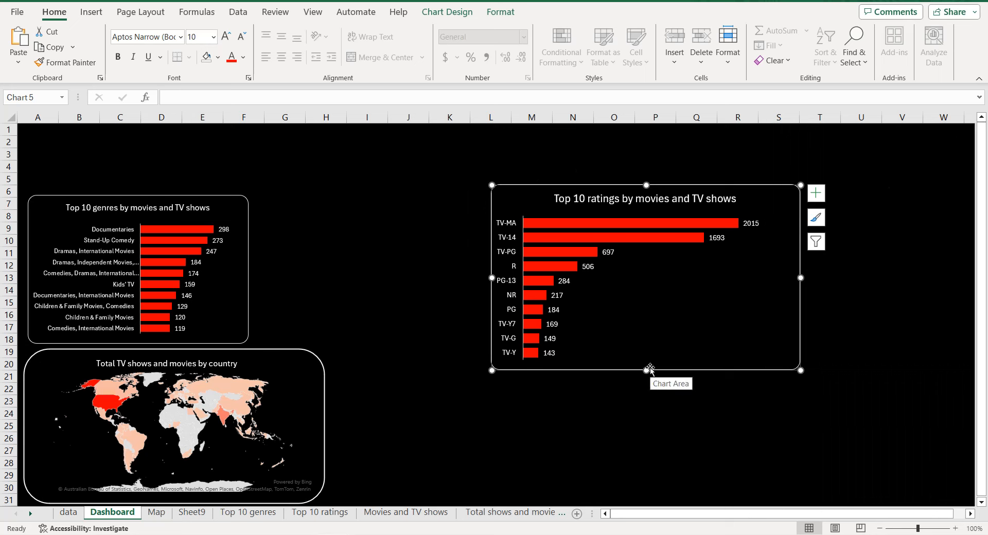
Shrink the ratings chart on the dashboard to end near row 18 and make it narrower, ending around column Q.
{"action": "left_click_drag", "start_coordinate": [648, 367], "coordinate": [648, 345]}
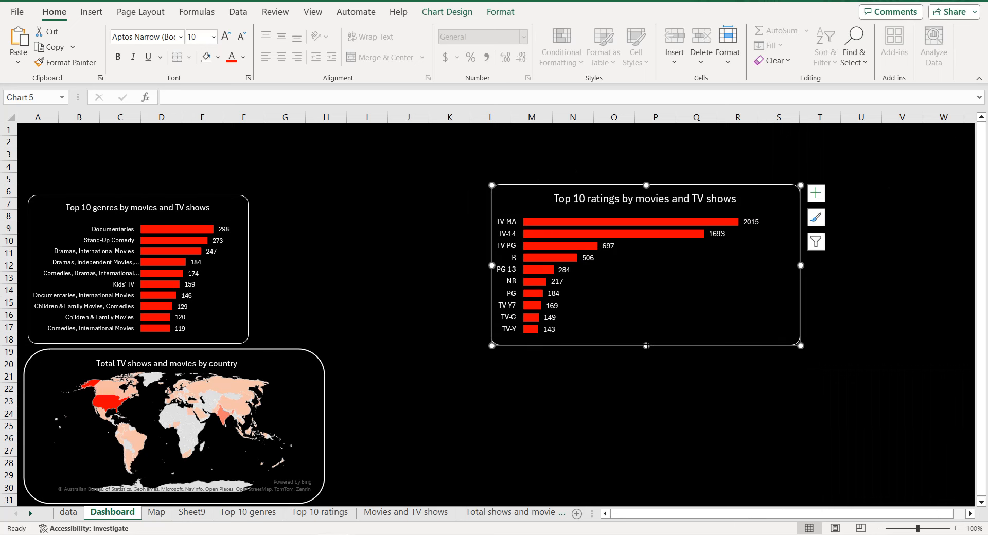
{"action": "double_click", "coordinate": [802, 269]}
{"action": "left_click", "coordinate": [738, 166]}
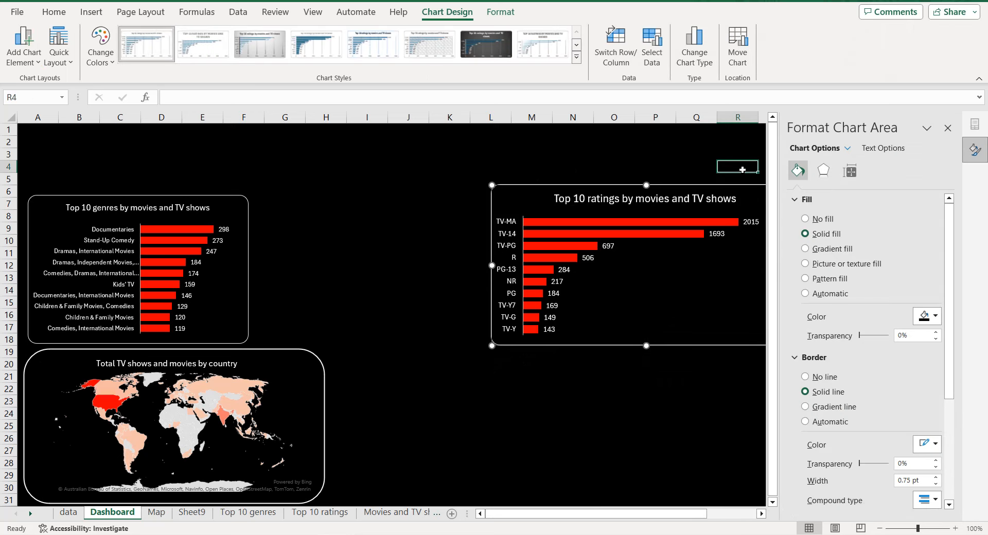
{"action": "left_click", "coordinate": [948, 128]}
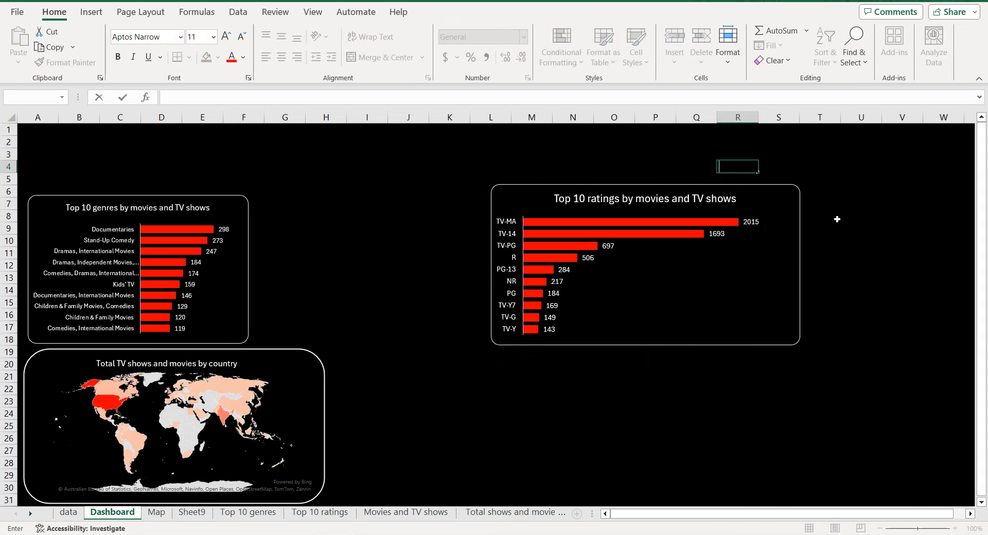
{"action": "left_click", "coordinate": [773, 189]}
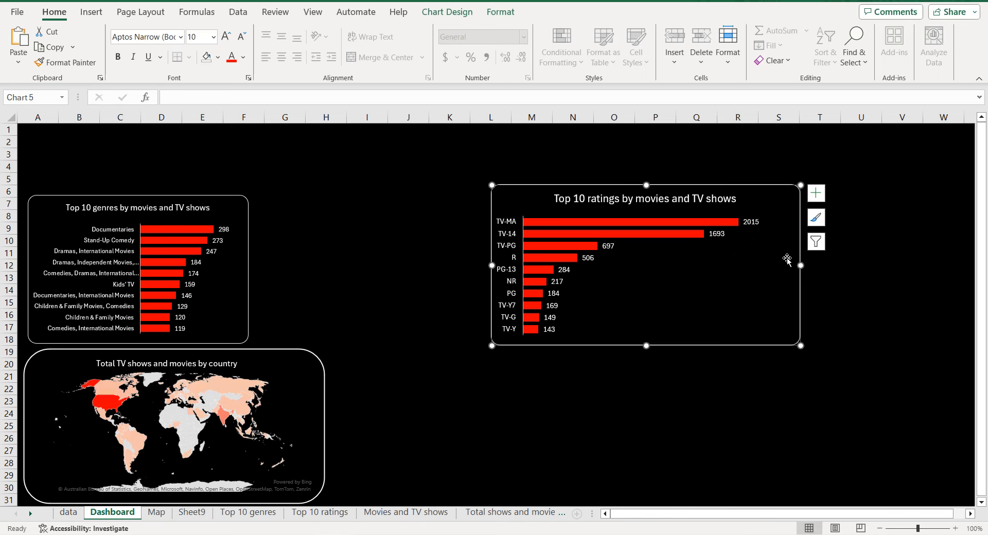
{"action": "left_click_drag", "start_coordinate": [800, 266], "coordinate": [727, 265]}
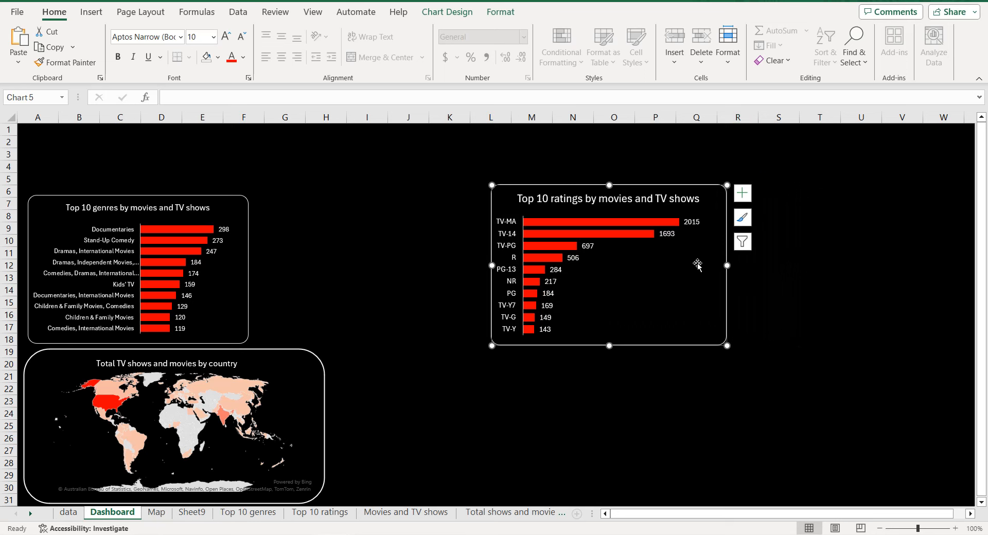
Nudge the ratings chart left to start at column K and lower its top edge slightly within row 6.
{"action": "key", "text": "Left"}
{"action": "key", "text": "Left"}
{"action": "key", "text": "Left"}
{"action": "key", "text": "Left"}
{"action": "key", "text": "Left"}
{"action": "key", "text": "Left"}
{"action": "key", "text": "Left"}
{"action": "key", "text": "Left"}
{"action": "key", "text": "Left"}
{"action": "key", "text": "Left"}
{"action": "key", "text": "Left"}
{"action": "key", "text": "Left"}
{"action": "key", "text": "Left"}
{"action": "key", "text": "Left"}
{"action": "key", "text": "Left"}
{"action": "key", "text": "Left"}
{"action": "key", "text": "Left"}
{"action": "key", "text": "Left"}
{"action": "key", "text": "Left"}
{"action": "key", "text": "Left"}
{"action": "key", "text": "Left"}
{"action": "key", "text": "Left"}
{"action": "key", "text": "Left"}
{"action": "key", "text": "Left"}
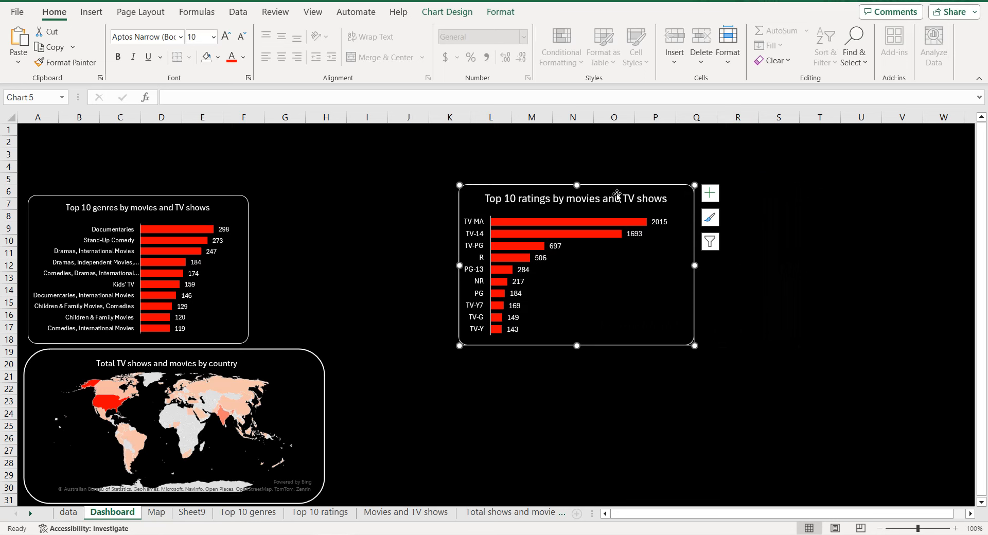
{"action": "left_click_drag", "start_coordinate": [577, 185], "coordinate": [580, 196]}
Reduce the ratings chart title's font size to 11.
{"action": "left_click", "coordinate": [577, 206]}
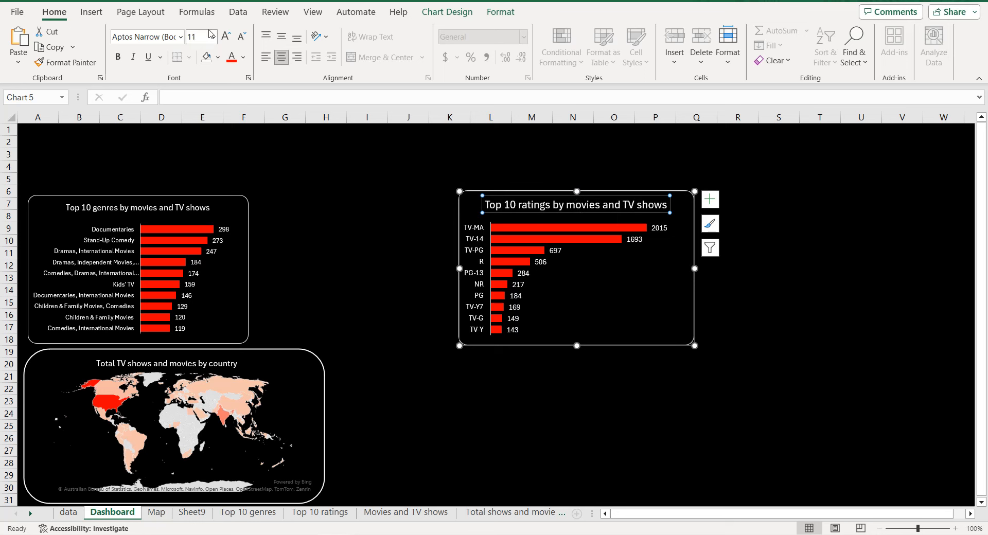
{"action": "left_click", "coordinate": [241, 37]}
{"action": "left_click", "coordinate": [241, 37]}
Set the ratings chart's axis labels to font size 8 and reduce its data labels by one font size.
{"action": "left_click", "coordinate": [480, 229]}
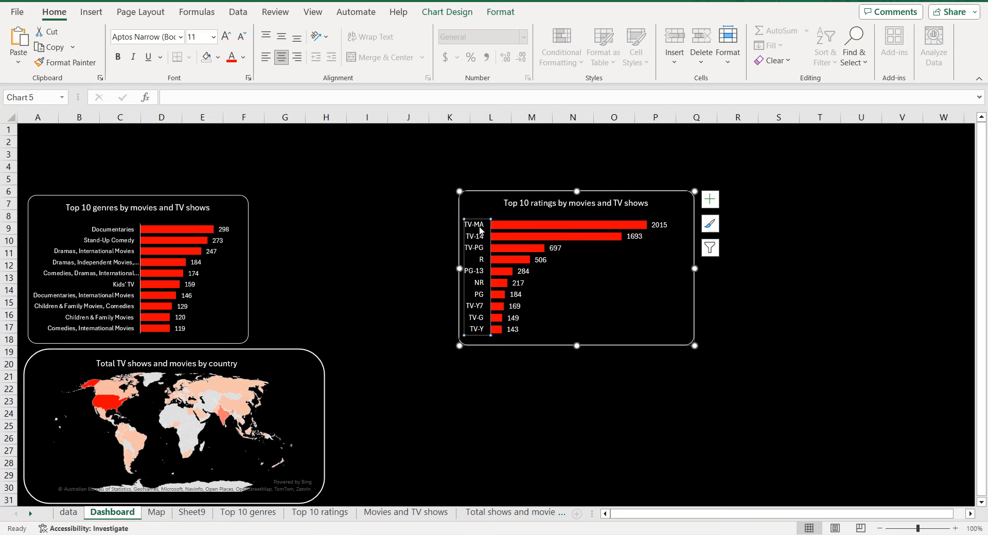
{"action": "left_click", "coordinate": [241, 37]}
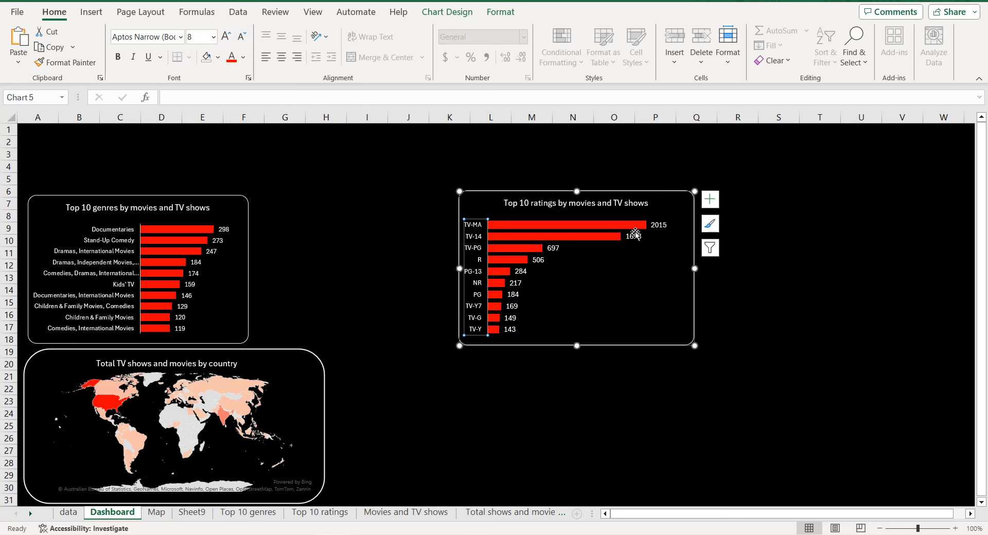
{"action": "left_click", "coordinate": [662, 225]}
{"action": "left_click", "coordinate": [241, 37]}
{"action": "left_click", "coordinate": [347, 216]}
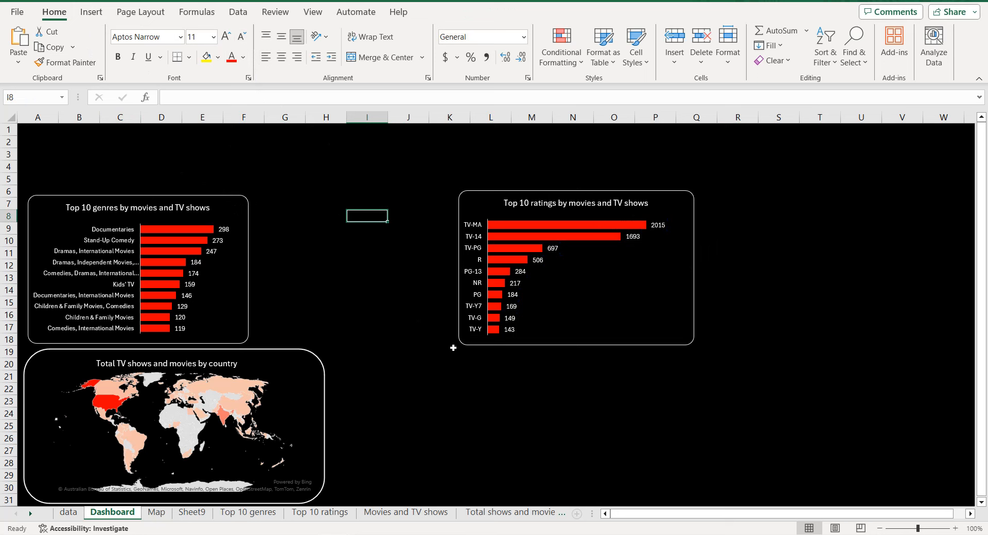
Add type as rows and show_id as values to the empty PivotTable on the Movies and TV shows sheet.
{"action": "left_click", "coordinate": [31, 514]}
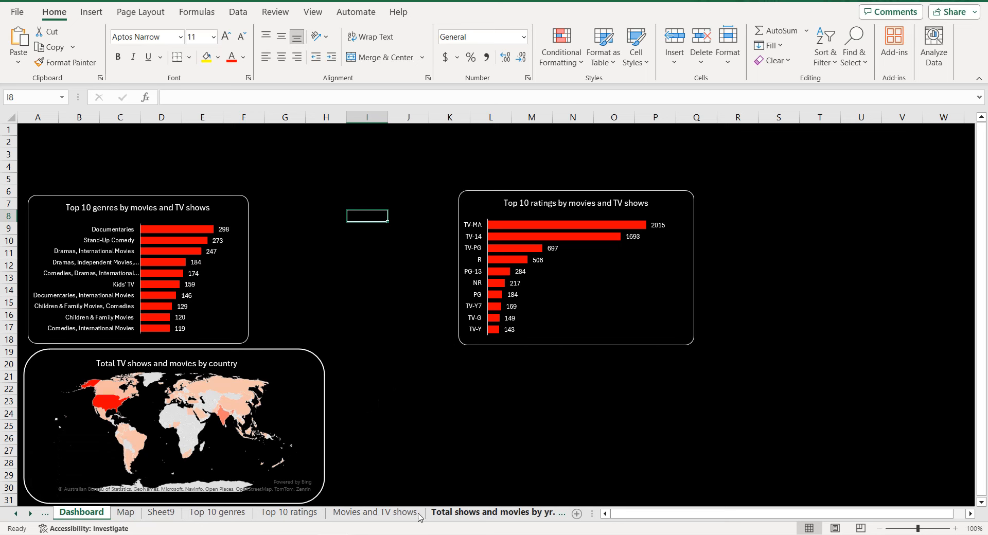
{"action": "left_click", "coordinate": [390, 513]}
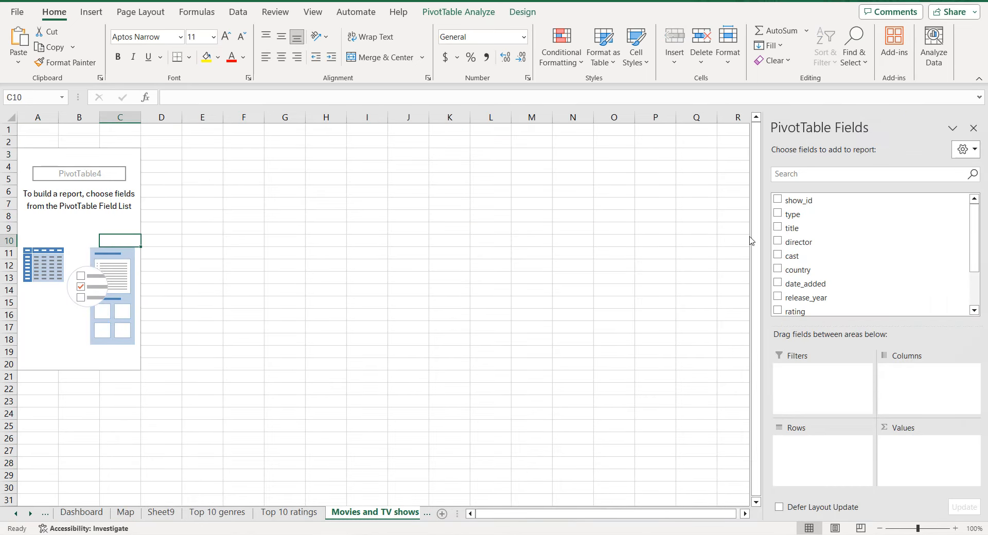
{"action": "left_click", "coordinate": [778, 214]}
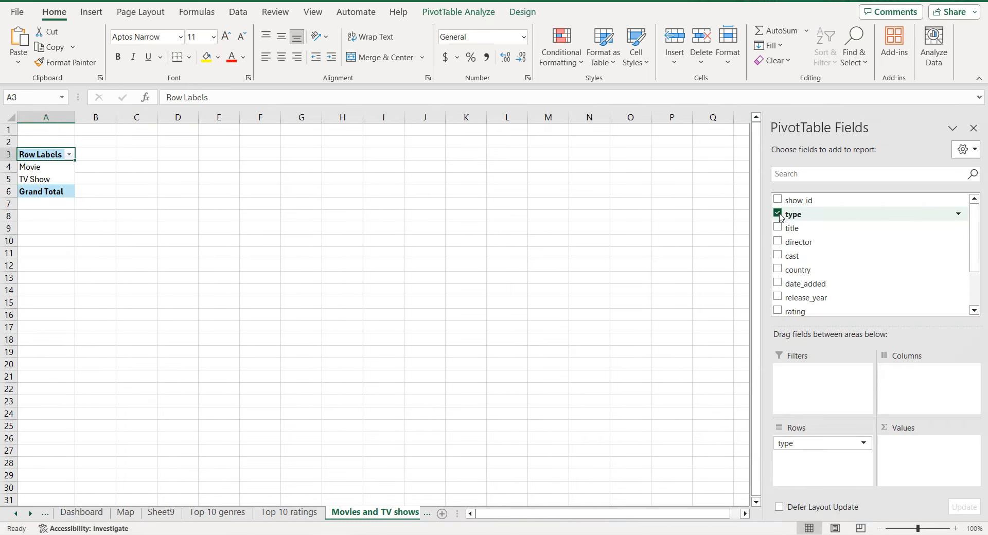
{"action": "left_click_drag", "start_coordinate": [779, 200], "coordinate": [898, 443]}
Summarize show_id by Count and remove the Grand Total row from the PivotTable.
{"action": "left_click", "coordinate": [900, 443]}
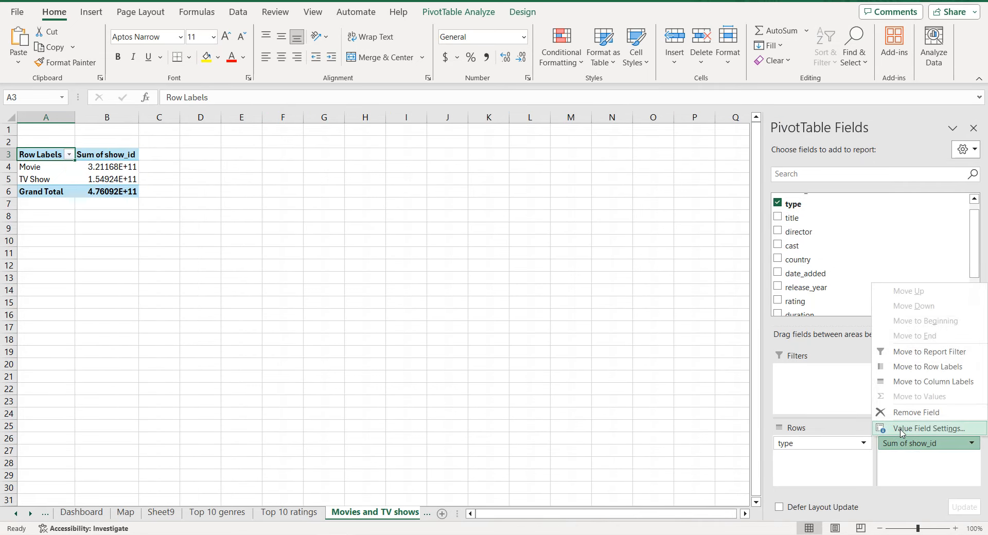
{"action": "left_click", "coordinate": [906, 428]}
{"action": "left_click", "coordinate": [427, 255]}
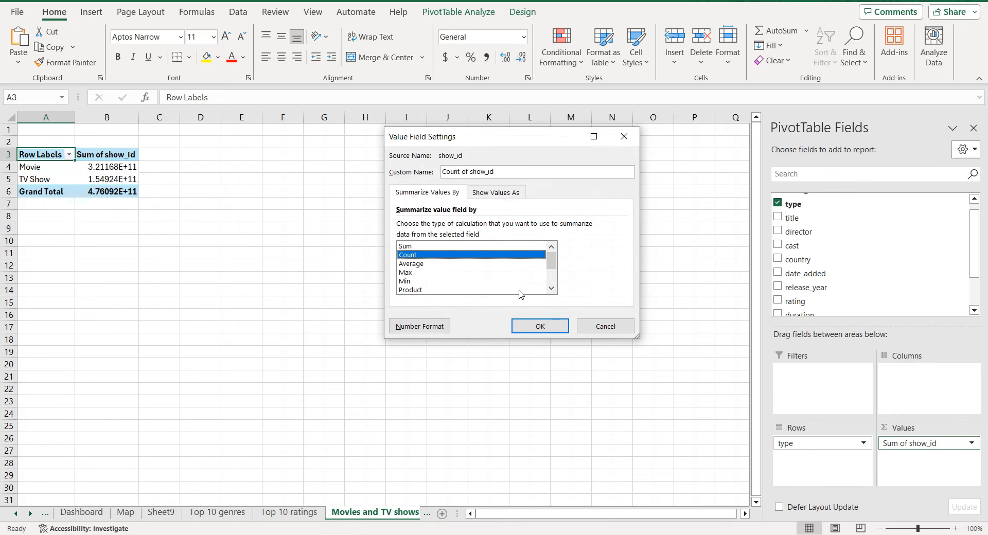
{"action": "left_click", "coordinate": [533, 327]}
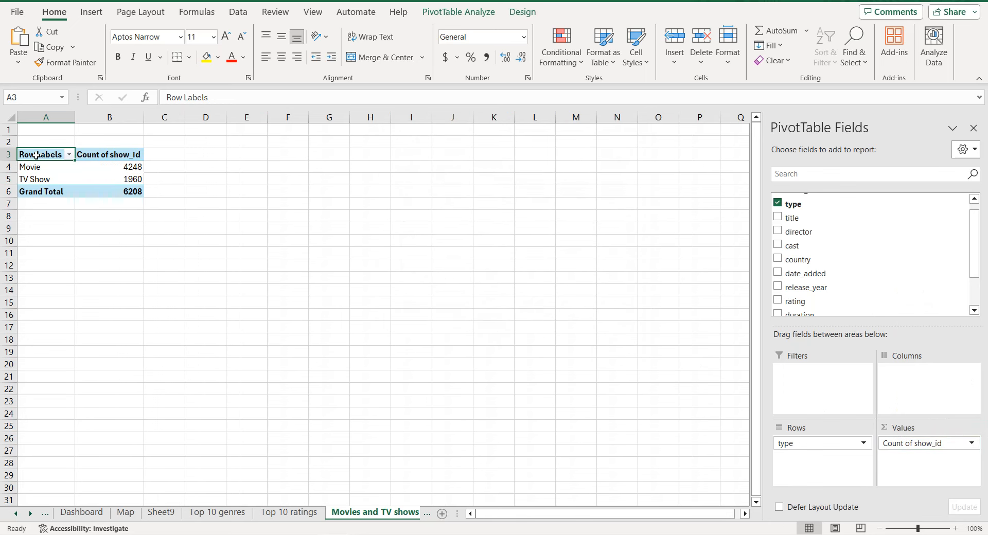
{"action": "left_click", "coordinate": [32, 193]}
{"action": "right_click", "coordinate": [32, 192]}
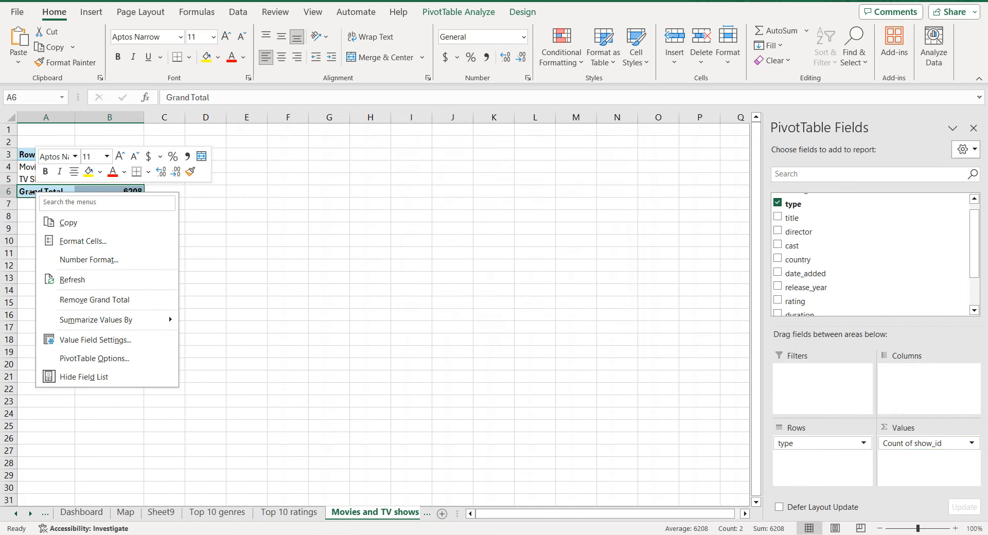
{"action": "left_click", "coordinate": [82, 298]}
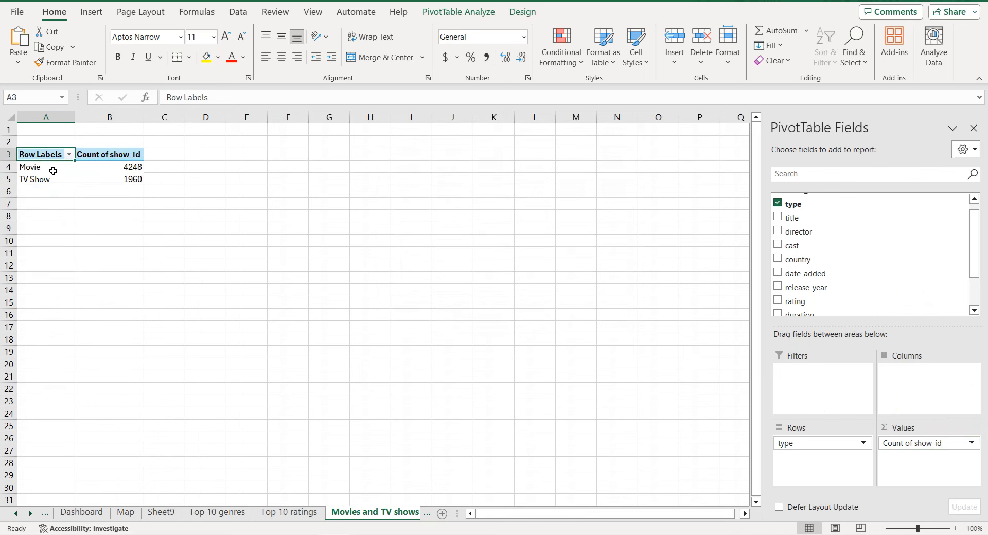
Copy the whole movies and TV shows PivotTable and paste it as values starting at cell F3.
{"action": "key", "text": "ctrl+a"}
{"action": "key", "text": "ctrl+c"}
{"action": "left_click", "coordinate": [296, 155]}
{"action": "right_click", "coordinate": [298, 154]}
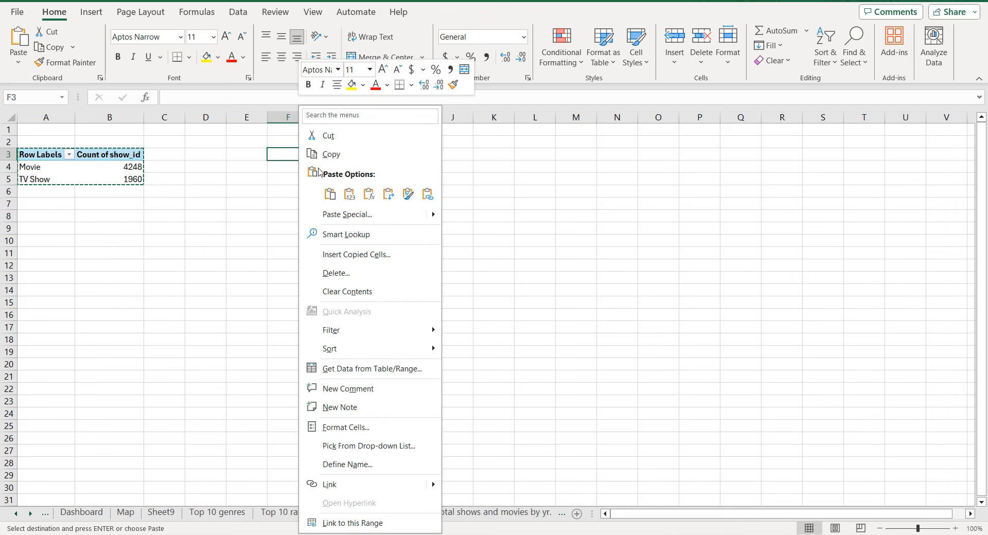
{"action": "left_click", "coordinate": [349, 194]}
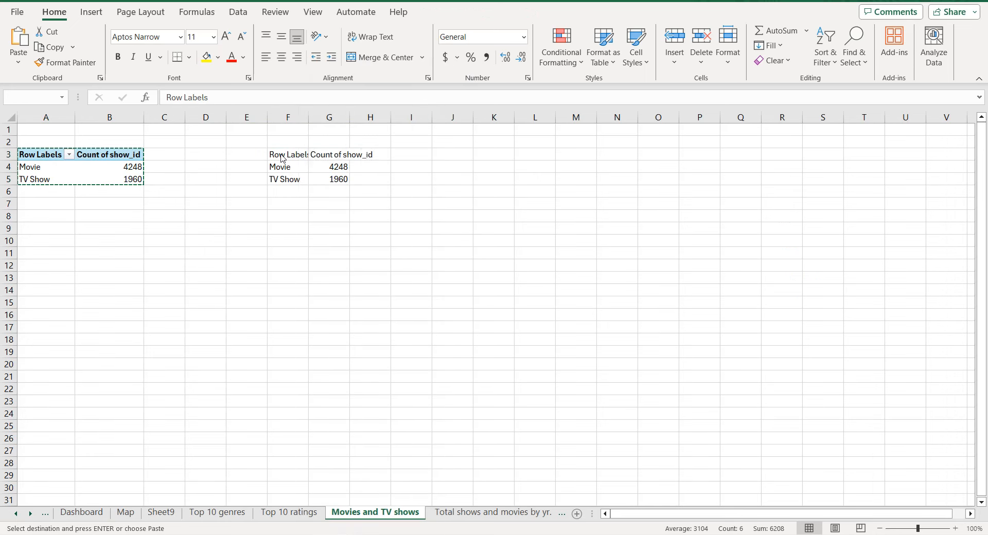
{"action": "left_click", "coordinate": [282, 158]}
{"action": "right_click", "coordinate": [287, 157]}
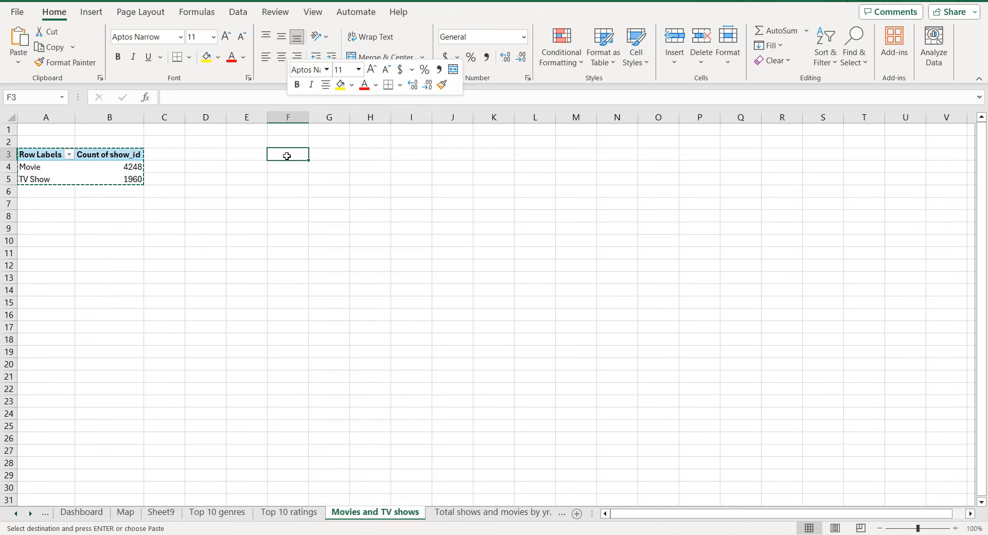
{"action": "left_click", "coordinate": [340, 193]}
Rename the pasted table's headers to Type in F3 and Total in G3.
{"action": "left_click", "coordinate": [294, 154]}
{"action": "left_click", "coordinate": [206, 97]}
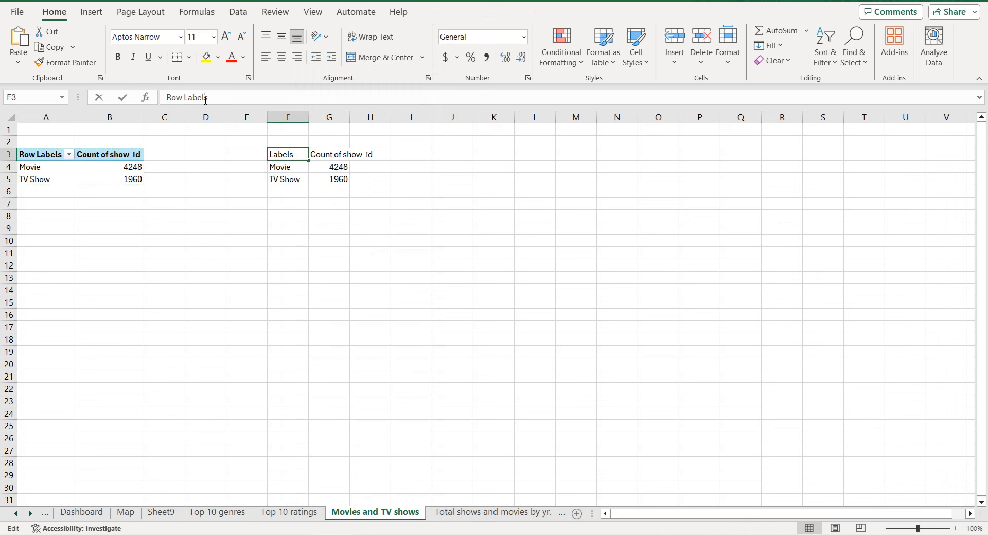
{"action": "double_click", "coordinate": [205, 98]}
{"action": "left_click", "coordinate": [205, 98]}
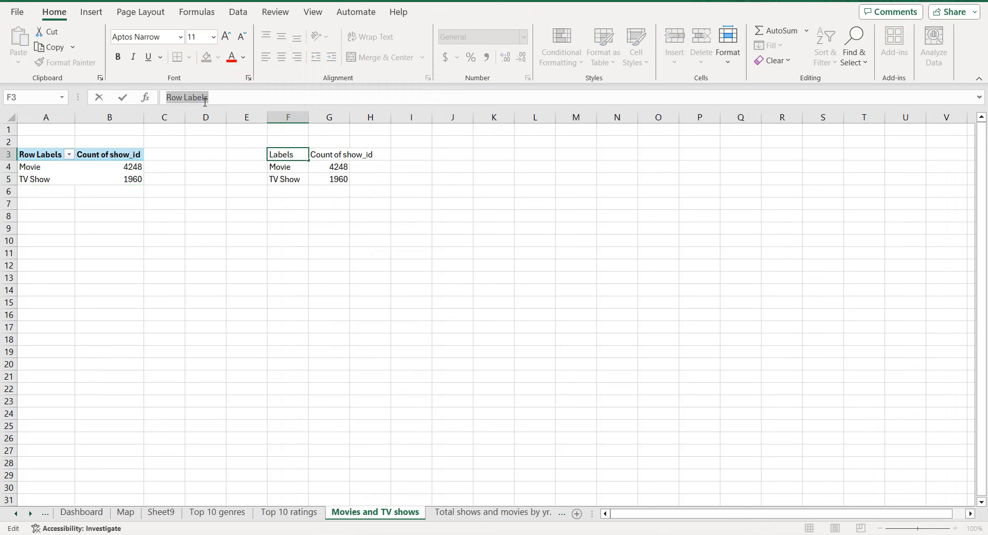
{"action": "type", "text": "Type"}
{"action": "left_click", "coordinate": [340, 156]}
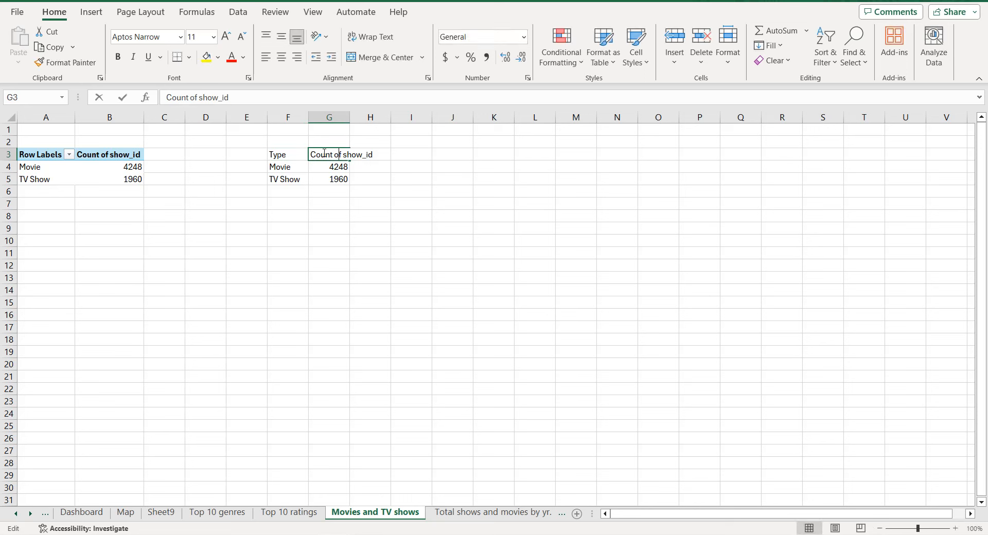
{"action": "triple_click", "coordinate": [209, 98]}
{"action": "type", "text": "To"}
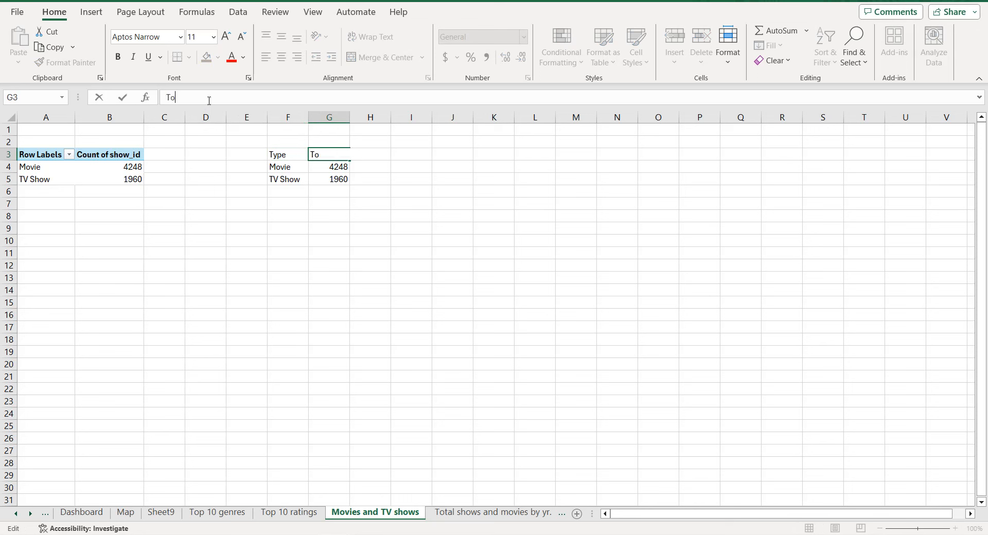
{"action": "type", "text": "tal"}
{"action": "key", "text": "Return"}
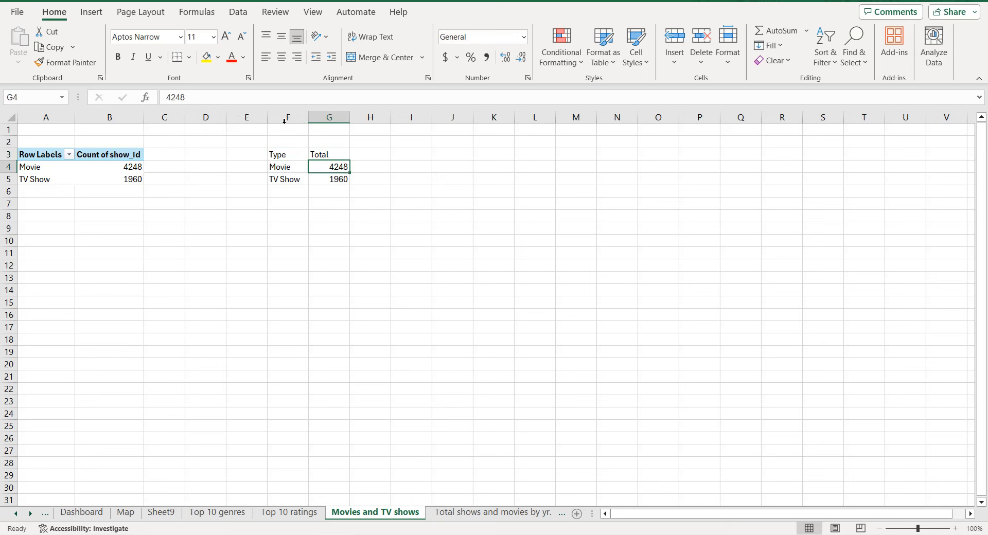
Insert a Doughnut chart from the pasted Type and Total table.
{"action": "left_click", "coordinate": [292, 157]}
{"action": "key", "text": "ctrl+a"}
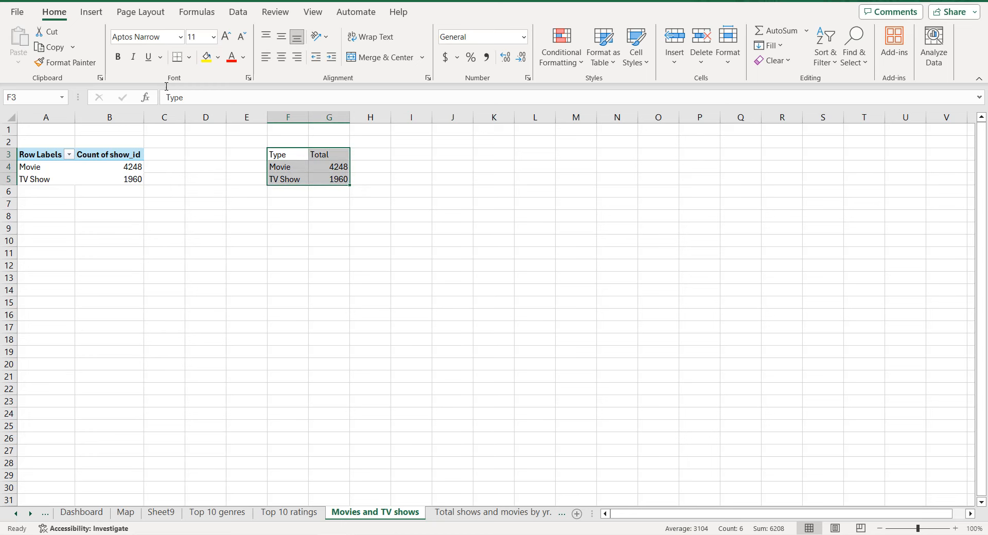
{"action": "left_click", "coordinate": [92, 12]}
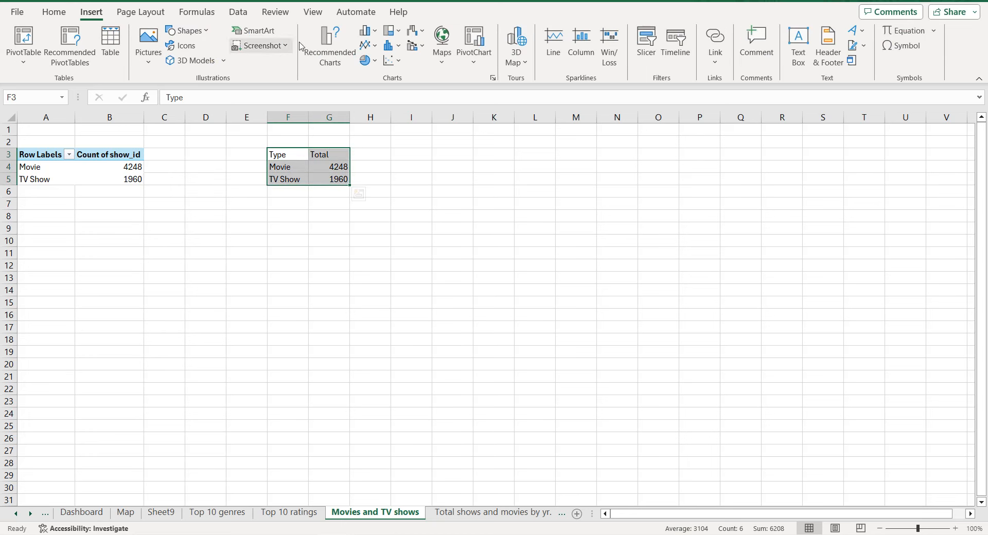
{"action": "left_click", "coordinate": [331, 51]}
{"action": "left_click", "coordinate": [385, 93]}
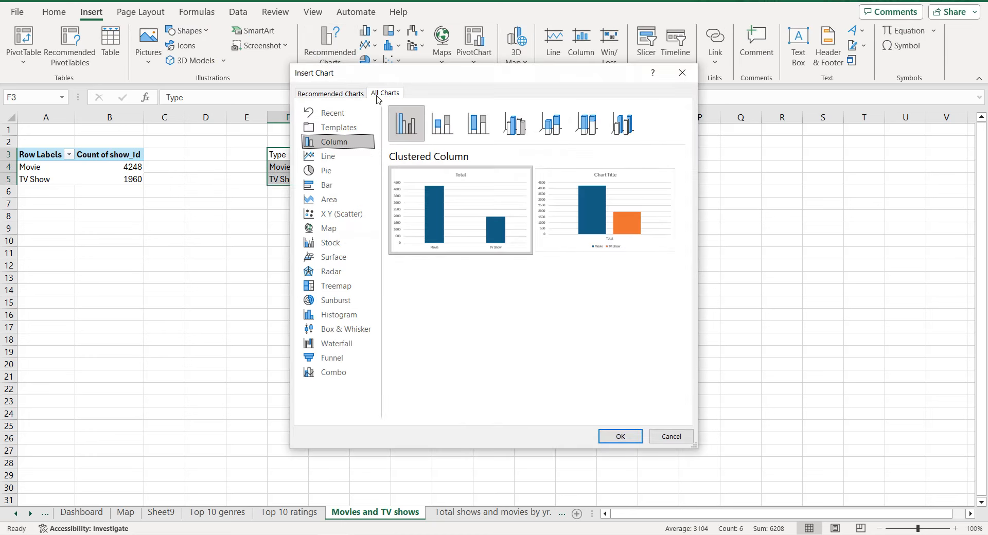
{"action": "left_click", "coordinate": [344, 174]}
{"action": "left_click", "coordinate": [560, 133]}
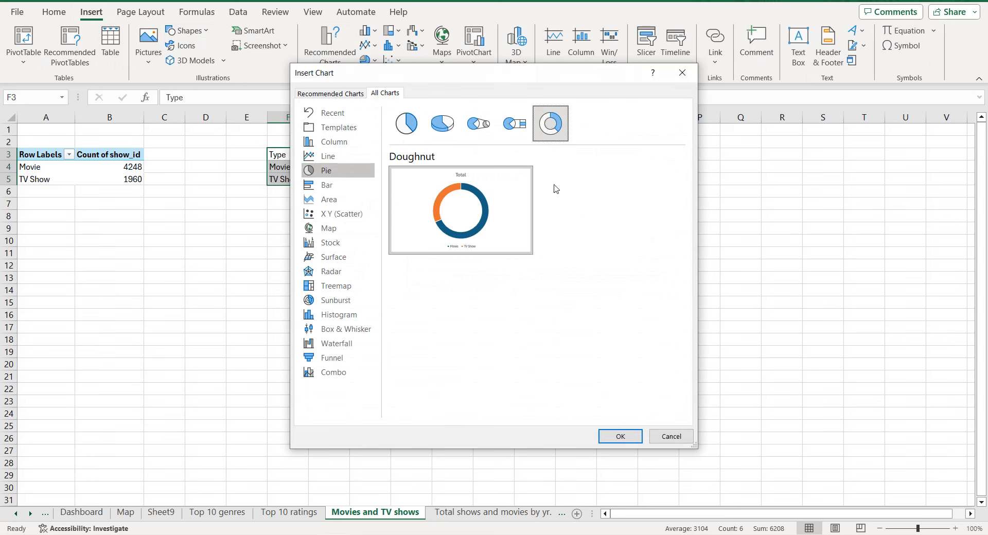
{"action": "left_click", "coordinate": [620, 437]}
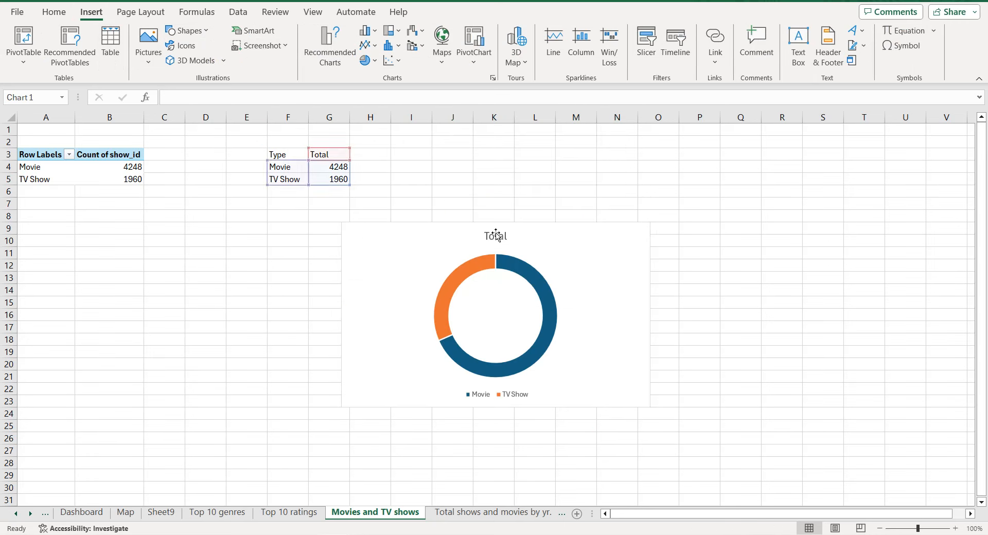
Change the doughnut chart's title to "Movies and TV shows".
{"action": "left_click", "coordinate": [496, 236]}
{"action": "double_click", "coordinate": [496, 236]}
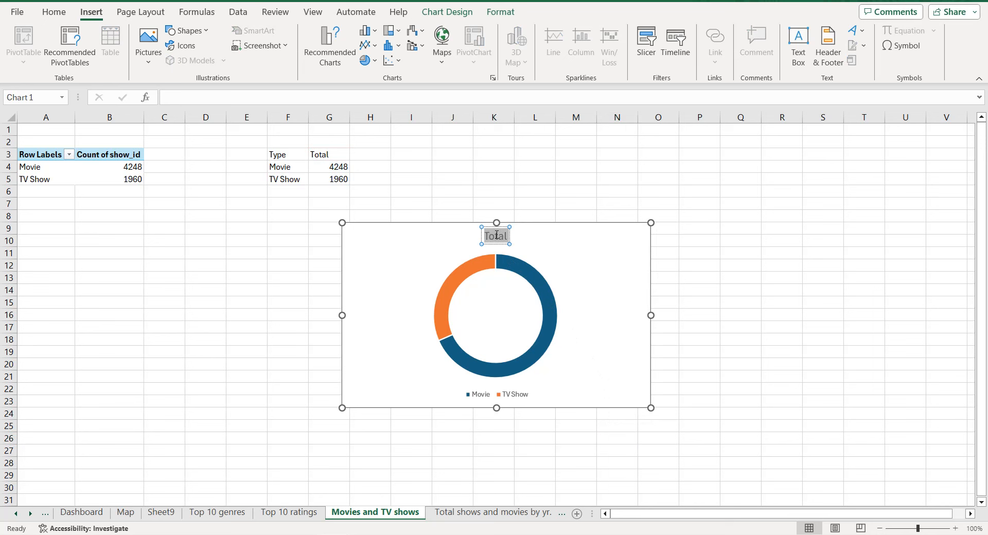
{"action": "type", "text": "Movies and T"}
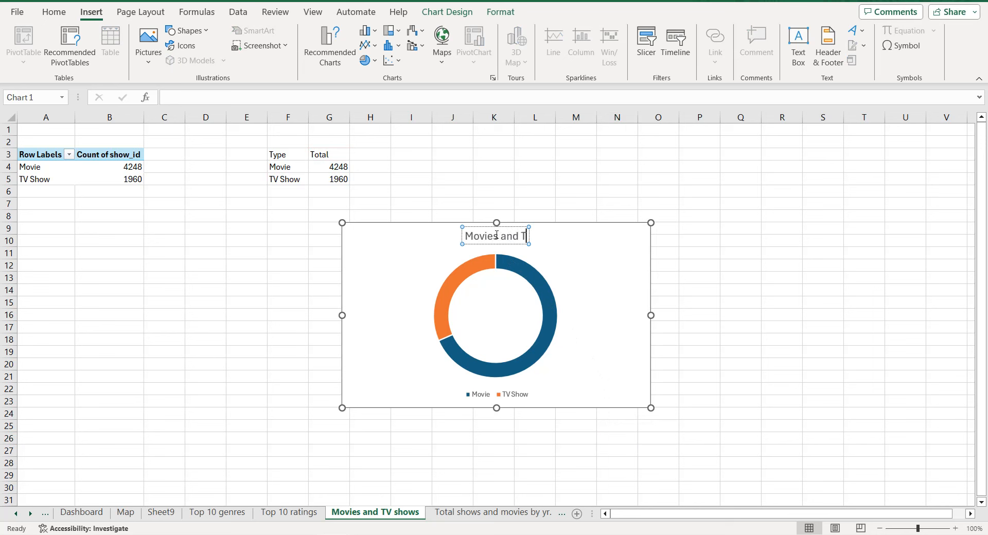
{"action": "type", "text": "V shows"}
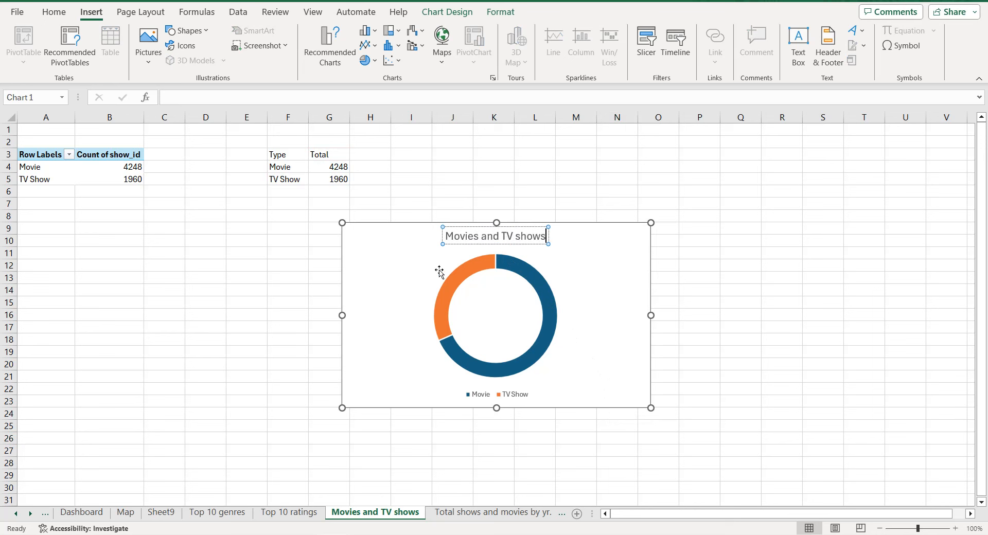
{"action": "left_click", "coordinate": [415, 271]}
Delete the chart's legend and add data labels with category name, value and percentage, without leader lines.
{"action": "left_click", "coordinate": [517, 399]}
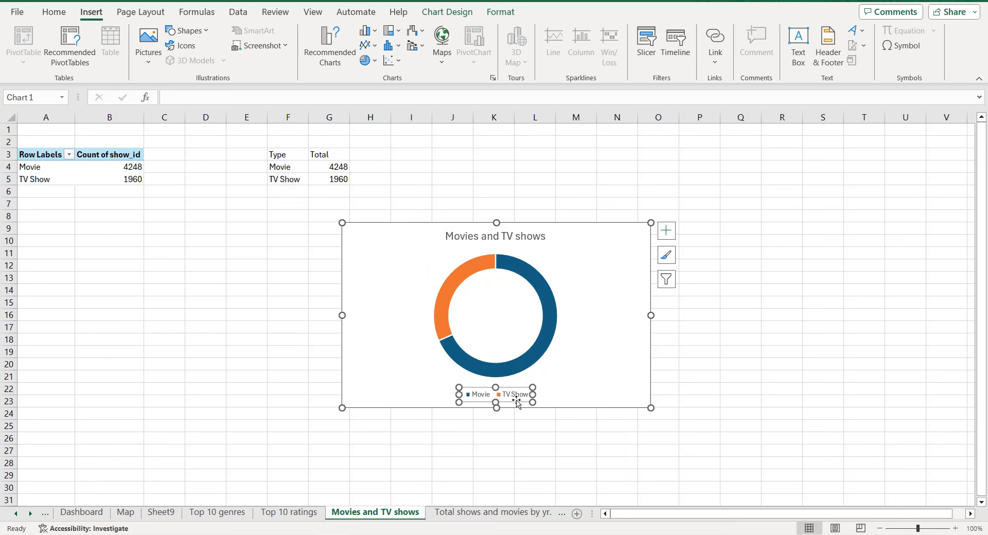
{"action": "key", "text": "Delete"}
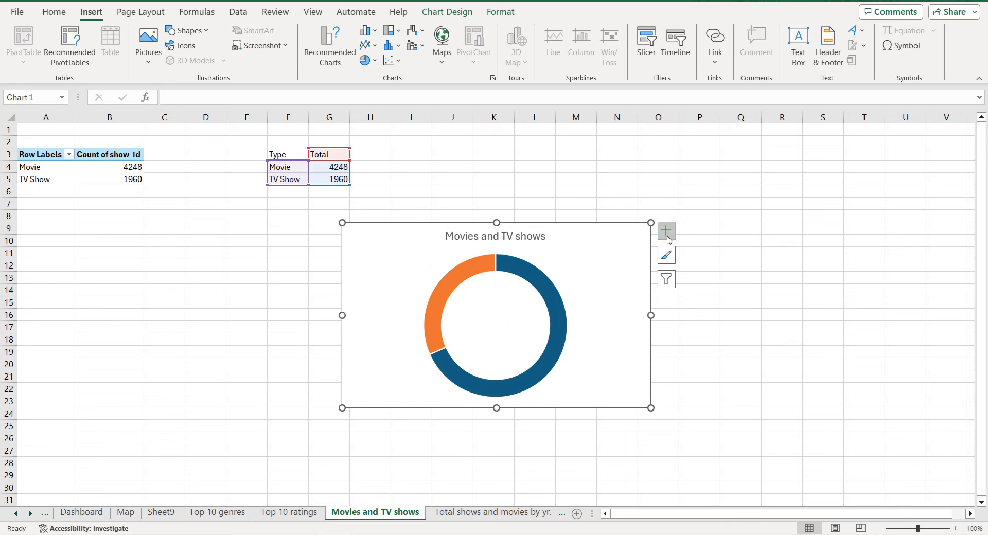
{"action": "left_click", "coordinate": [666, 231]}
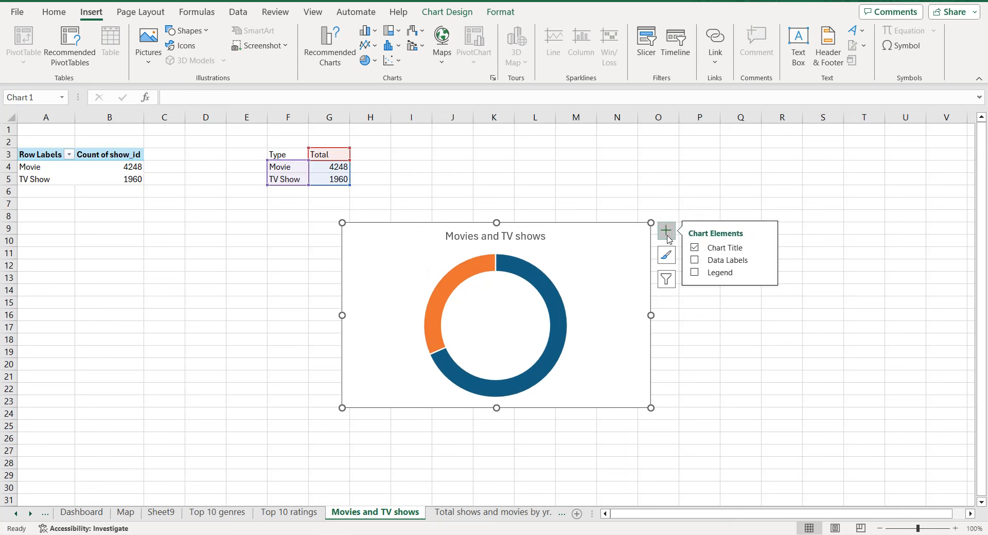
{"action": "left_click", "coordinate": [766, 260]}
{"action": "left_click", "coordinate": [788, 297]}
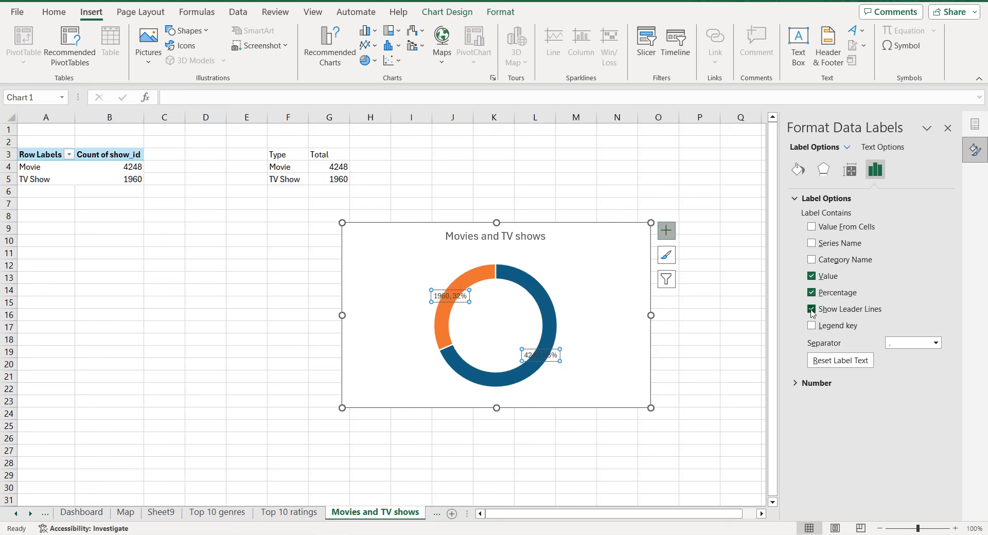
{"action": "left_click", "coordinate": [812, 260]}
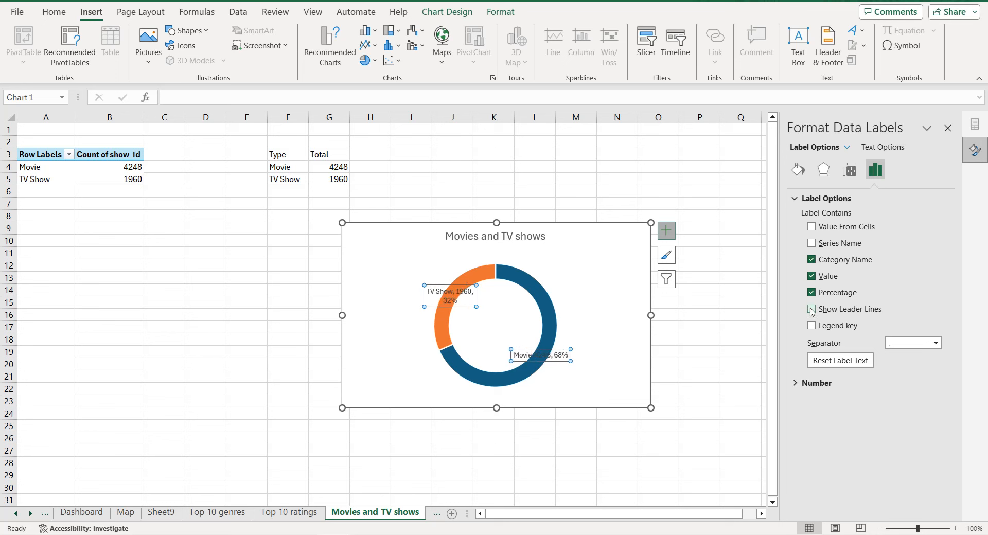
Give the chart area a solid black fill and a white border with rounded corners.
{"action": "left_click", "coordinate": [609, 235]}
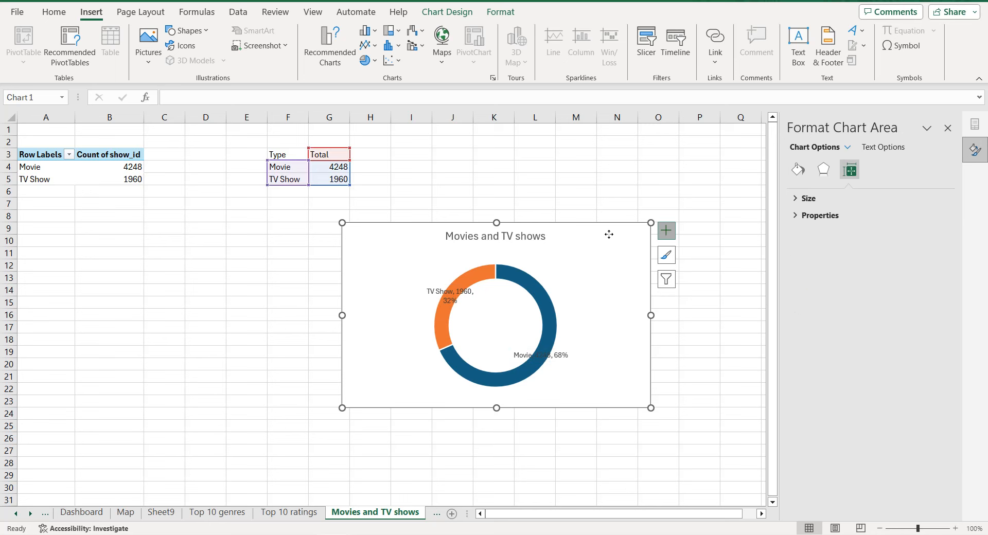
{"action": "left_click", "coordinate": [798, 173]}
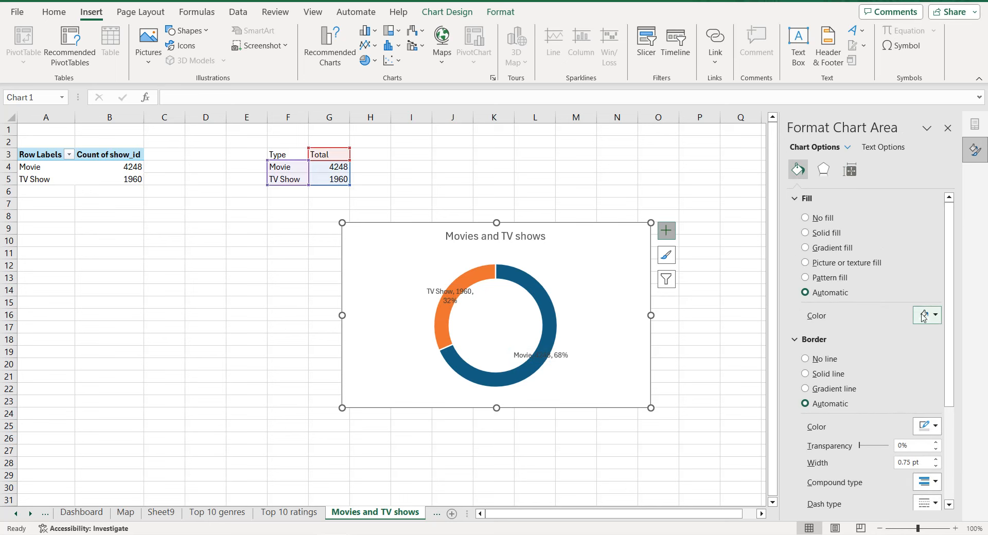
{"action": "left_click", "coordinate": [928, 315]}
{"action": "left_click", "coordinate": [899, 349]}
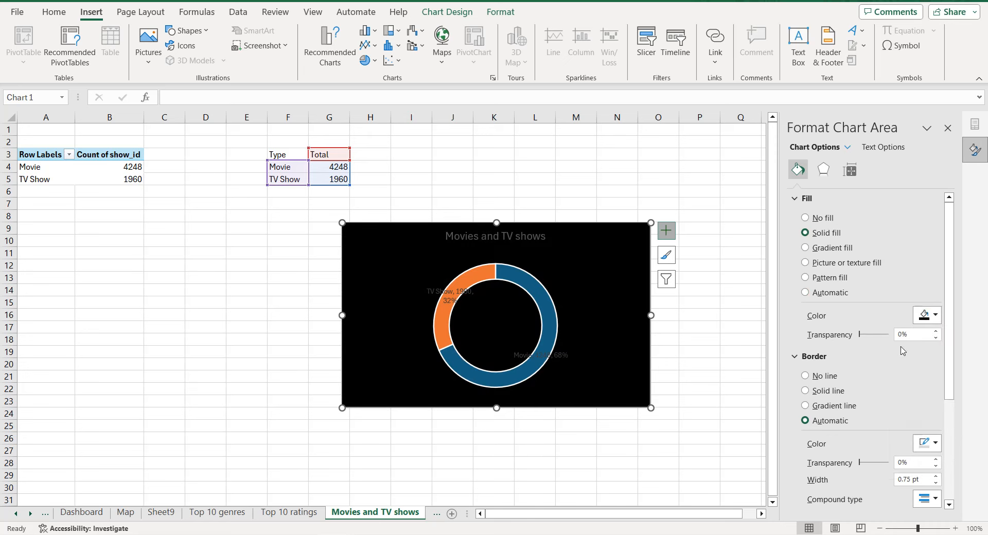
{"action": "scroll", "coordinate": [906, 355], "scroll_direction": "down", "scroll_amount": 3}
{"action": "left_click", "coordinate": [921, 350]}
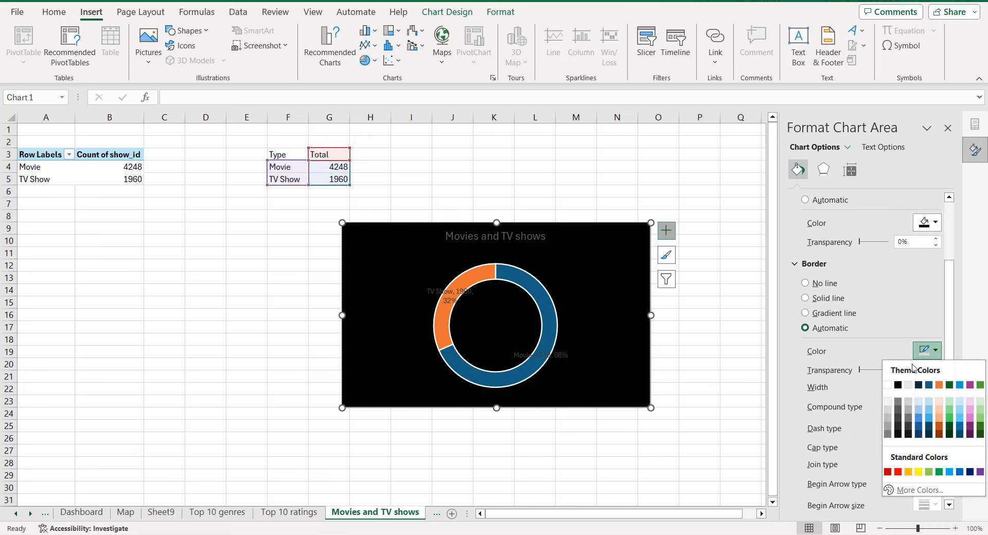
{"action": "left_click", "coordinate": [888, 385]}
{"action": "scroll", "coordinate": [812, 507], "scroll_direction": "down", "scroll_amount": 3}
{"action": "scroll", "coordinate": [812, 507], "scroll_direction": "up", "scroll_amount": 4}
{"action": "scroll", "coordinate": [812, 507], "scroll_direction": "down", "scroll_amount": 2}
{"action": "scroll", "coordinate": [812, 508], "scroll_direction": "down", "scroll_amount": 2}
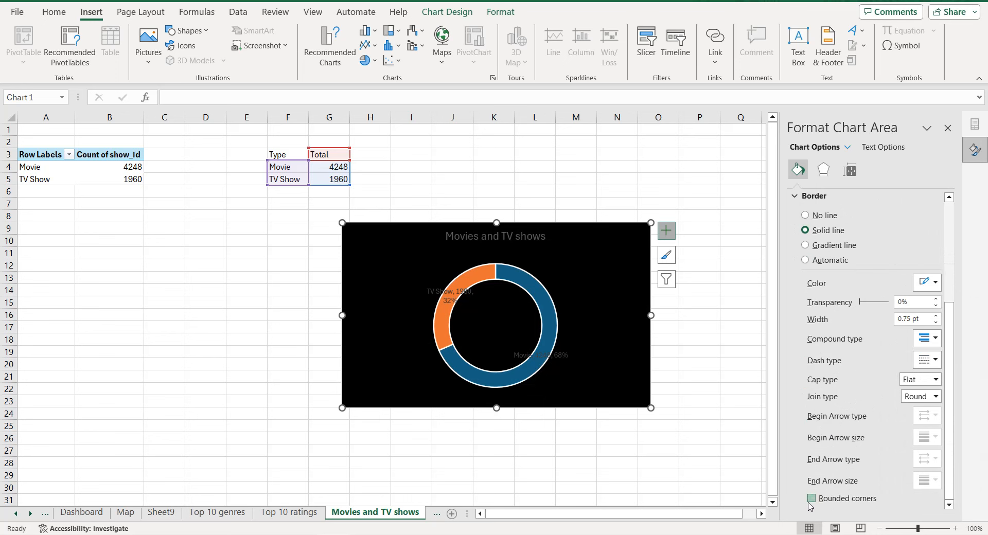
Remove the border line from the doughnut series.
{"action": "left_click", "coordinate": [538, 293]}
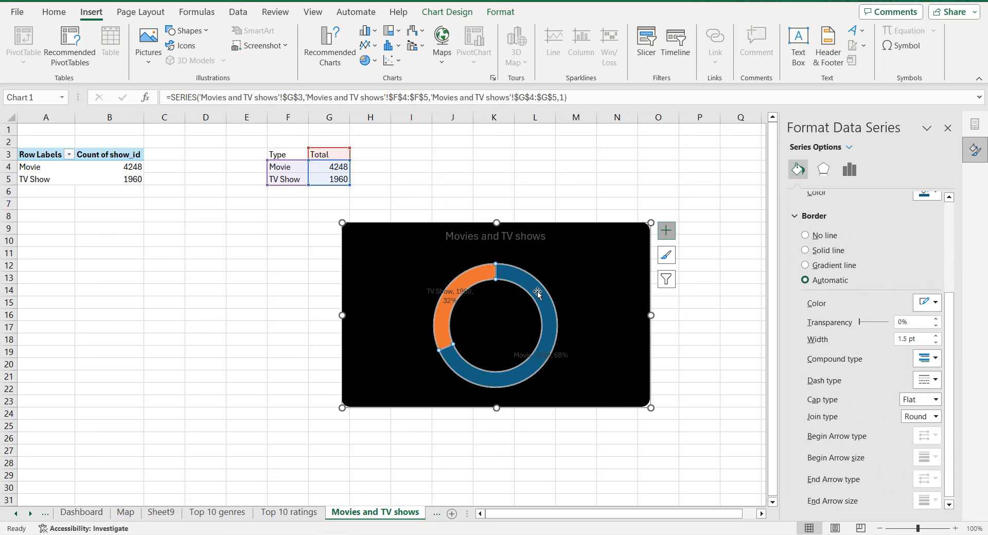
{"action": "left_click", "coordinate": [806, 236]}
{"action": "left_click", "coordinate": [552, 259]}
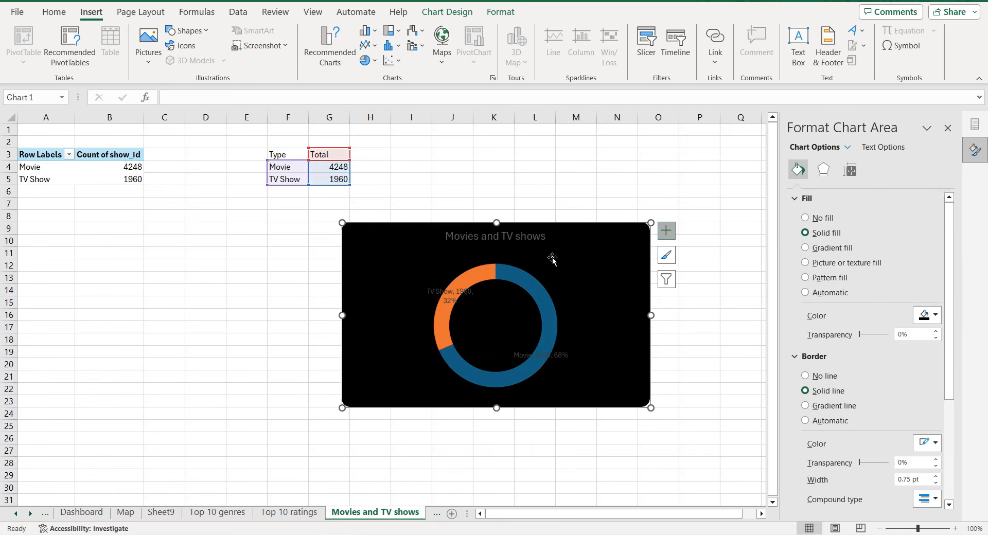
Set the text of the doughnut chart's data labels and title to white.
{"action": "left_click", "coordinate": [457, 289]}
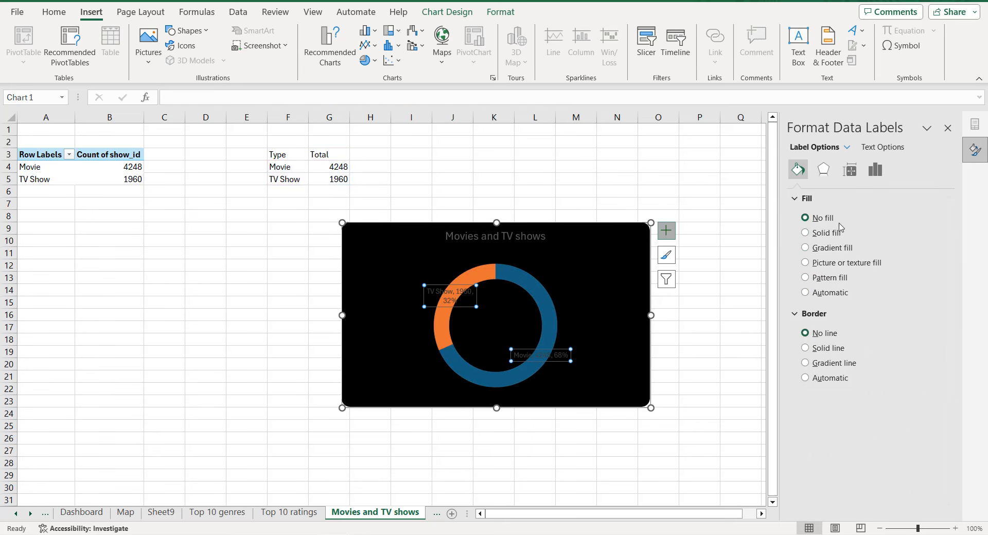
{"action": "left_click", "coordinate": [883, 147]}
{"action": "left_click", "coordinate": [927, 300]}
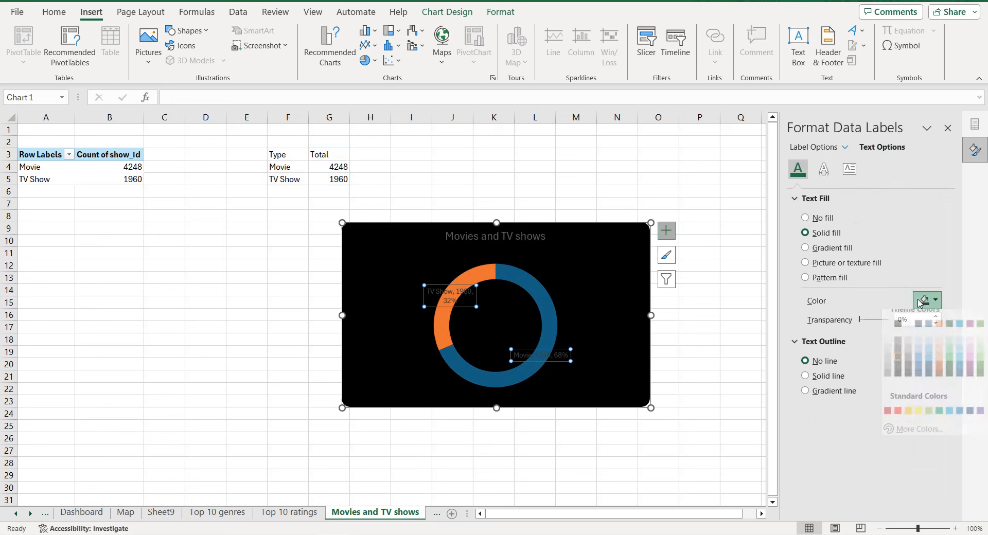
{"action": "left_click", "coordinate": [890, 334]}
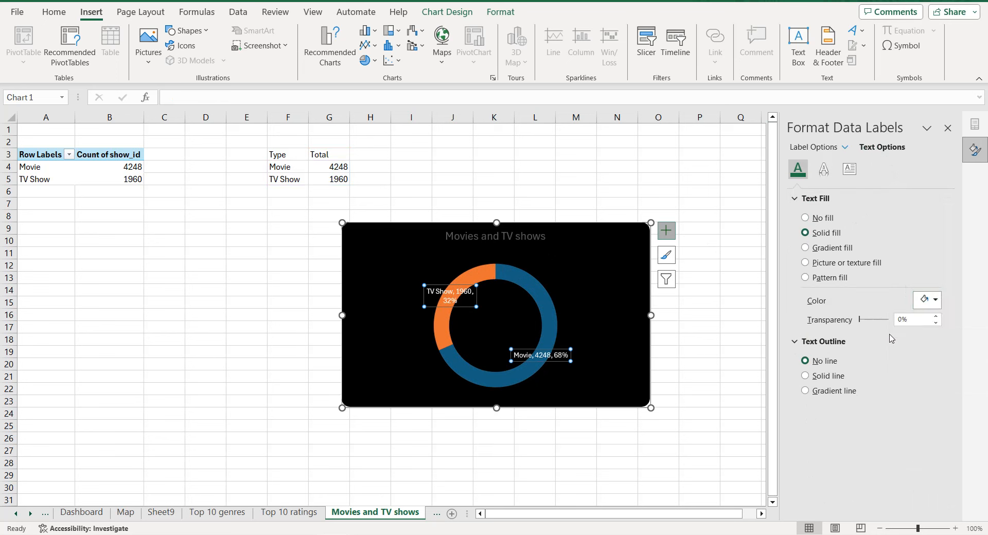
{"action": "left_click", "coordinate": [525, 237]}
{"action": "left_click", "coordinate": [932, 299]}
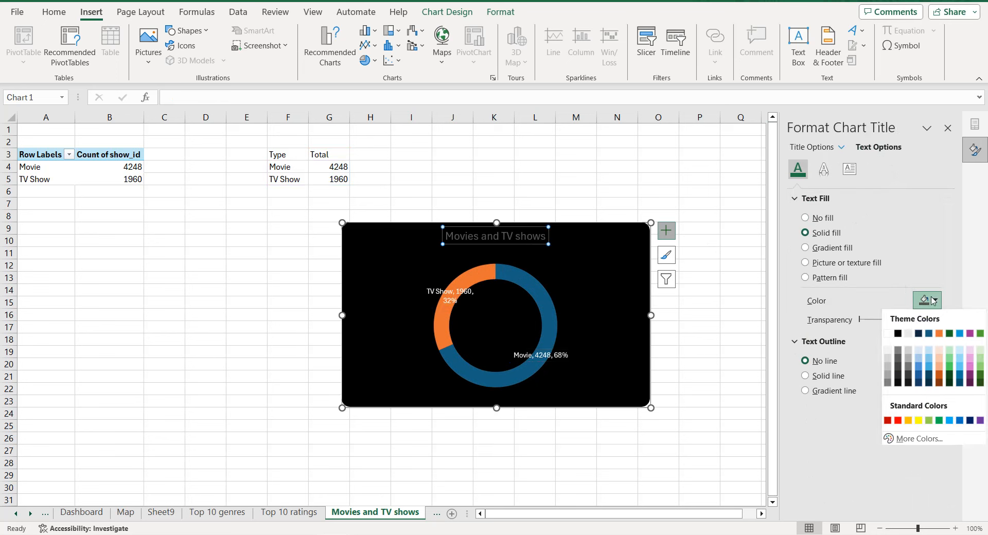
{"action": "left_click", "coordinate": [896, 336]}
Move the Movie and TV Show data labels outside the ring, each beside its own slice.
{"action": "left_click", "coordinate": [530, 354]}
{"action": "left_click", "coordinate": [548, 356]}
{"action": "left_click", "coordinate": [548, 355]}
{"action": "left_click_drag", "start_coordinate": [554, 361], "coordinate": [619, 357]}
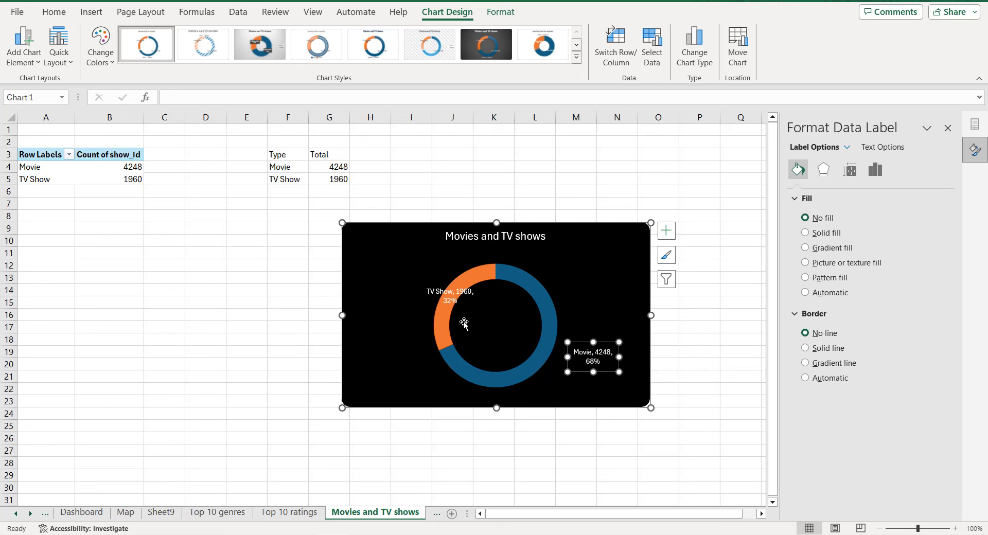
{"action": "left_click", "coordinate": [454, 302]}
{"action": "left_click_drag", "start_coordinate": [462, 311], "coordinate": [419, 308]}
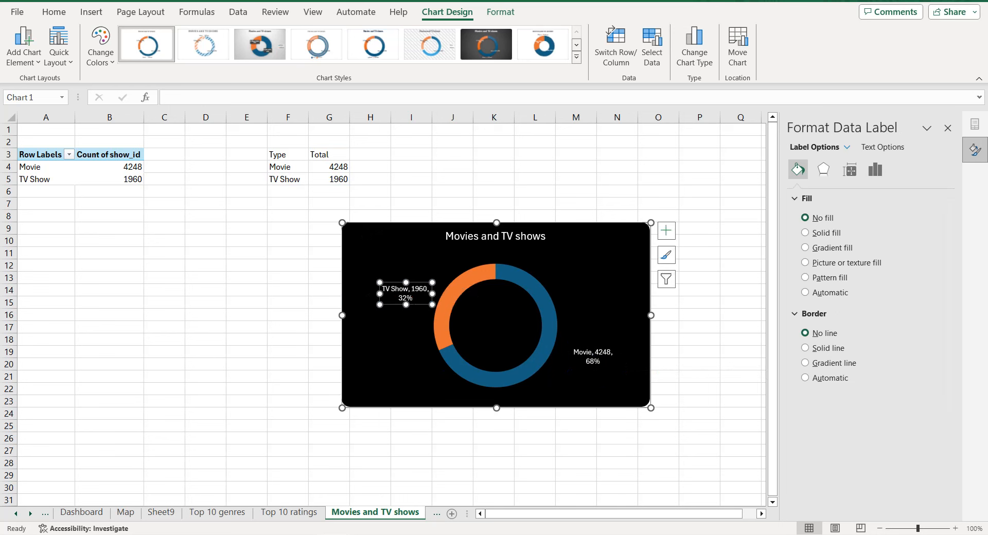
Set the doughnut series' hole size to 50%.
{"action": "left_click", "coordinate": [468, 289]}
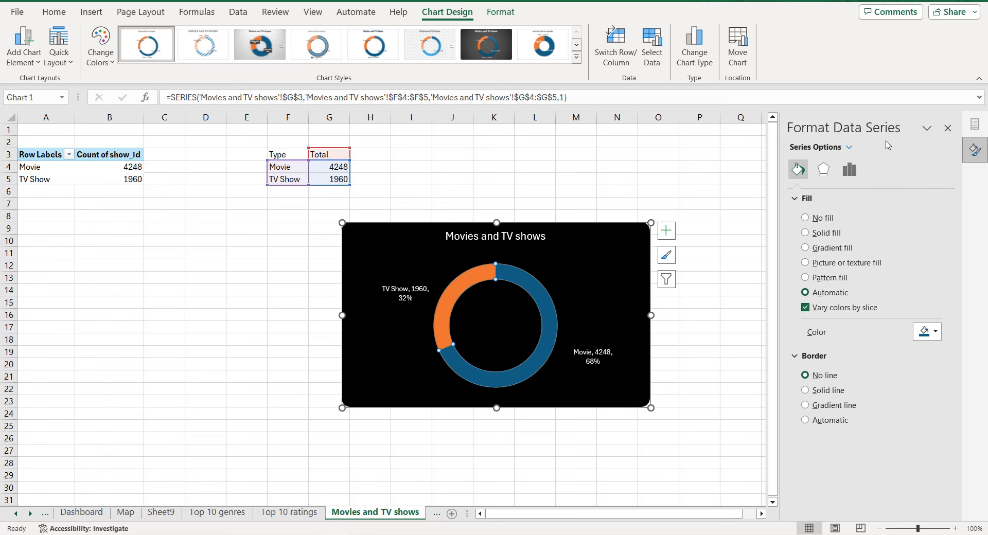
{"action": "left_click", "coordinate": [850, 169]}
{"action": "double_click", "coordinate": [907, 281]}
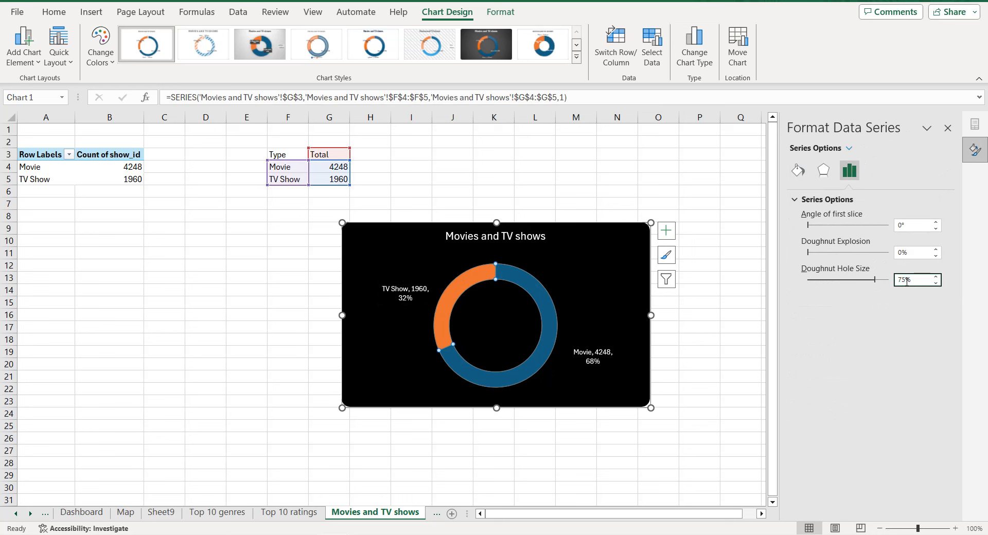
{"action": "type", "text": "50"}
{"action": "key", "text": "Return"}
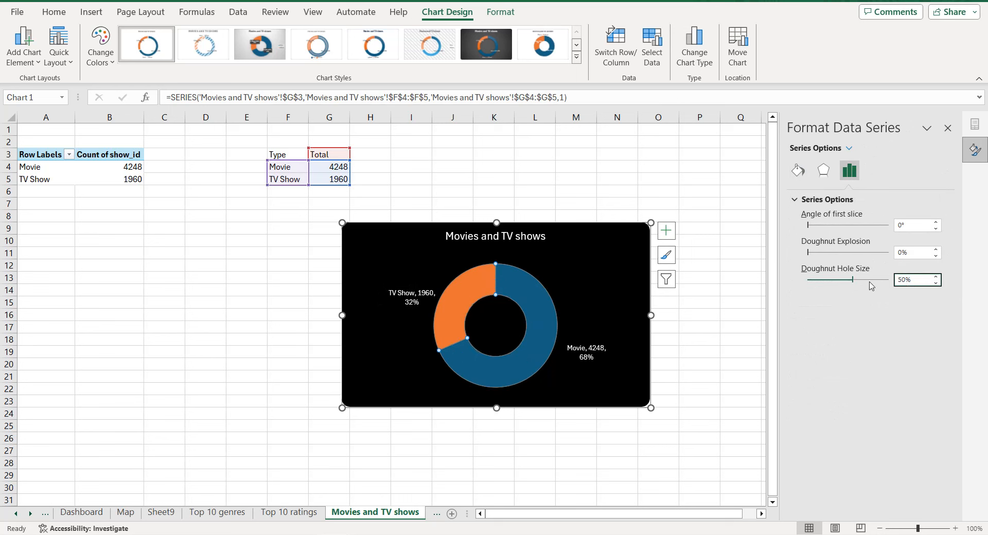
Fill the Movie slice of the doughnut chart with red and the TV Show slice with light orange.
{"action": "left_click", "coordinate": [523, 302]}
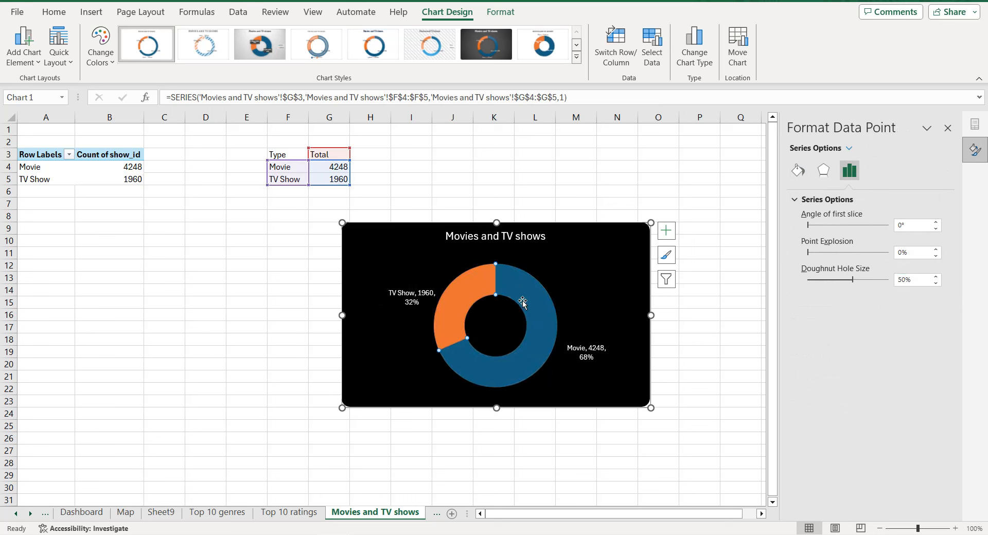
{"action": "left_click", "coordinate": [798, 170]}
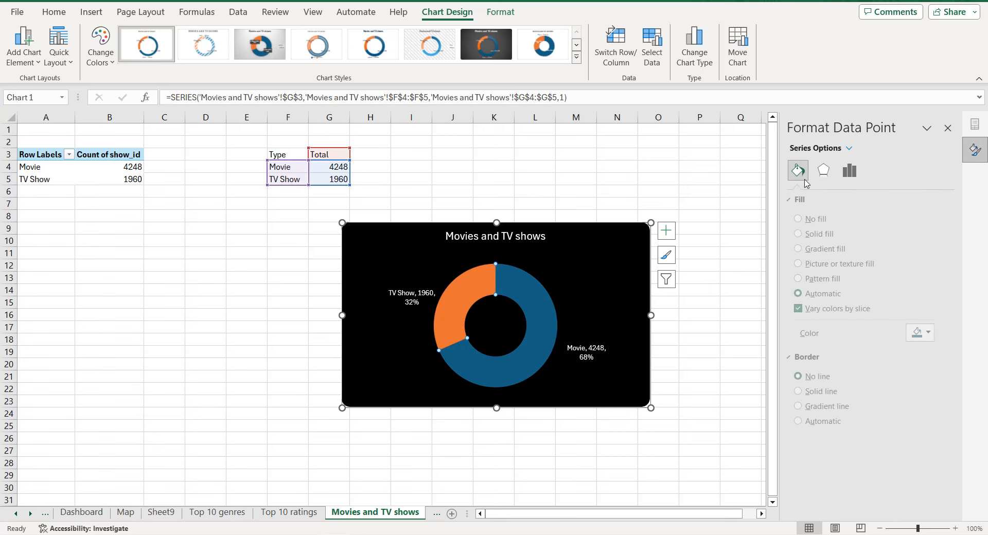
{"action": "left_click", "coordinate": [924, 332]}
{"action": "left_click", "coordinate": [899, 454]}
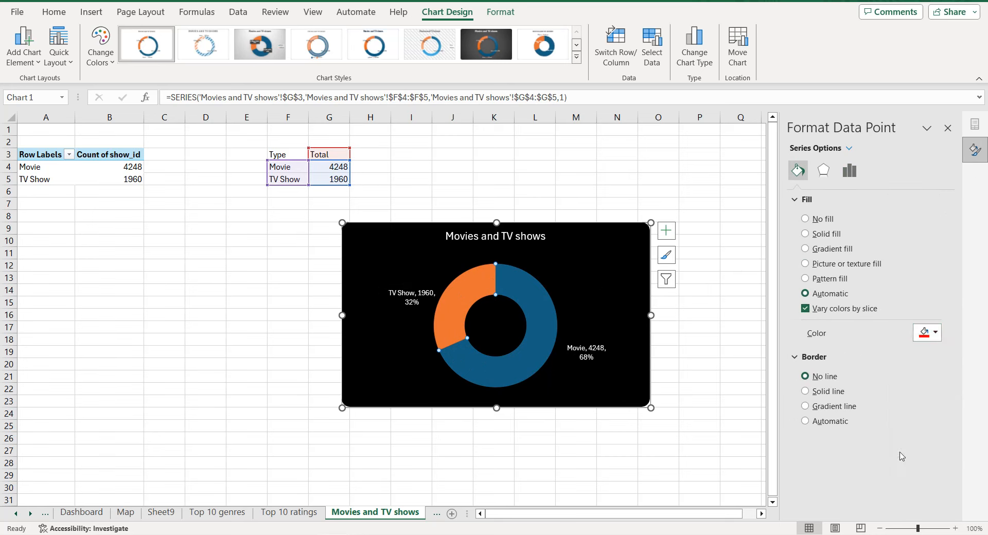
{"action": "left_click", "coordinate": [477, 297]}
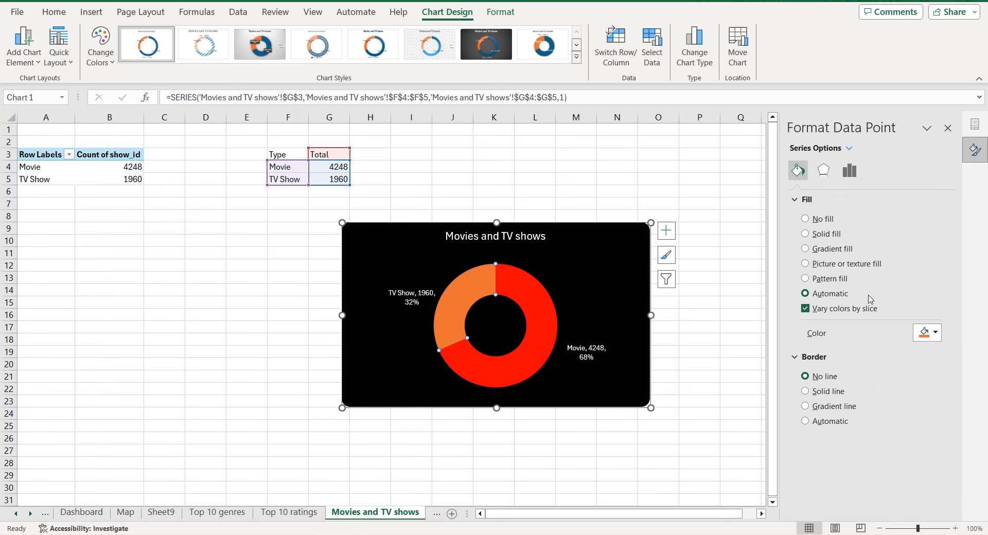
{"action": "left_click", "coordinate": [921, 338]}
{"action": "left_click", "coordinate": [939, 386]}
Copy the formatted Movies and TV shows doughnut chart onto the Dashboard sheet.
{"action": "left_click", "coordinate": [398, 245]}
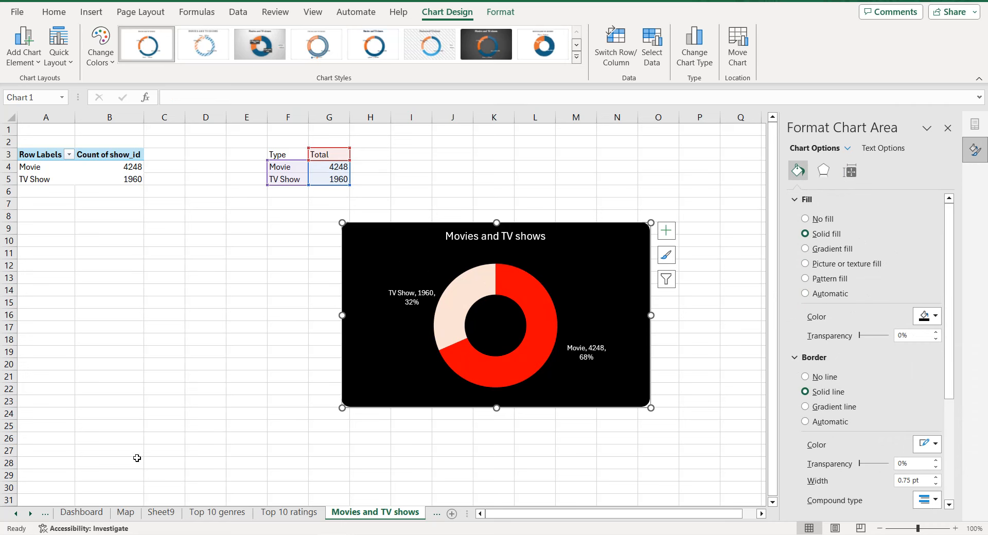
{"action": "left_click", "coordinate": [87, 512]}
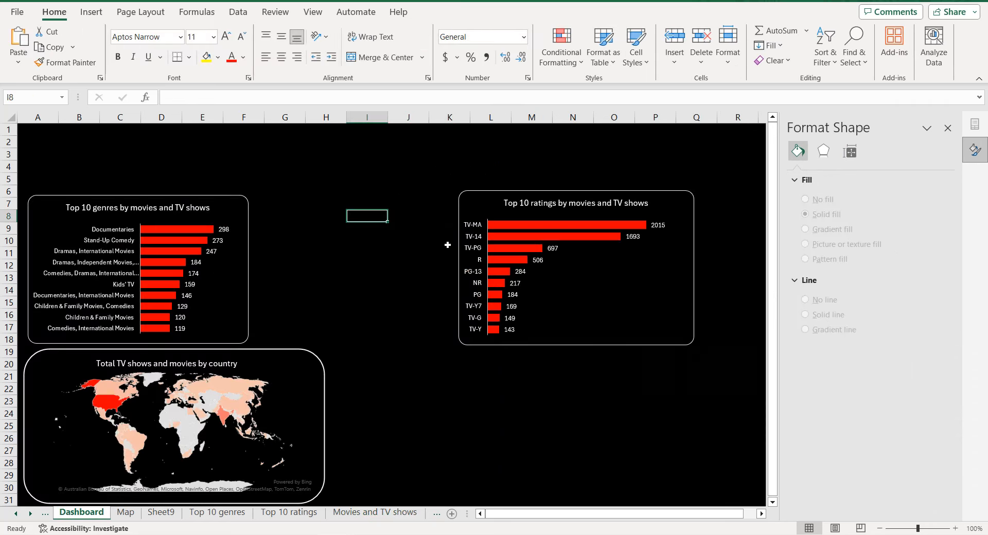
{"action": "key", "text": "ctrl+v"}
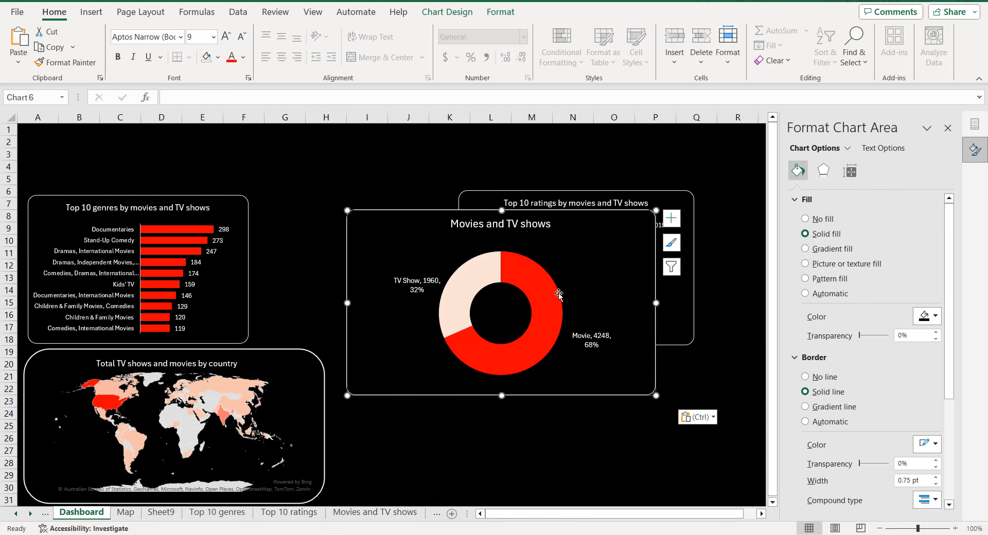
Move the doughnut chart beside the Top 10 genres chart and shrink it to fit the gap before the Top 10 ratings chart.
{"action": "left_click_drag", "start_coordinate": [522, 212], "coordinate": [435, 196]}
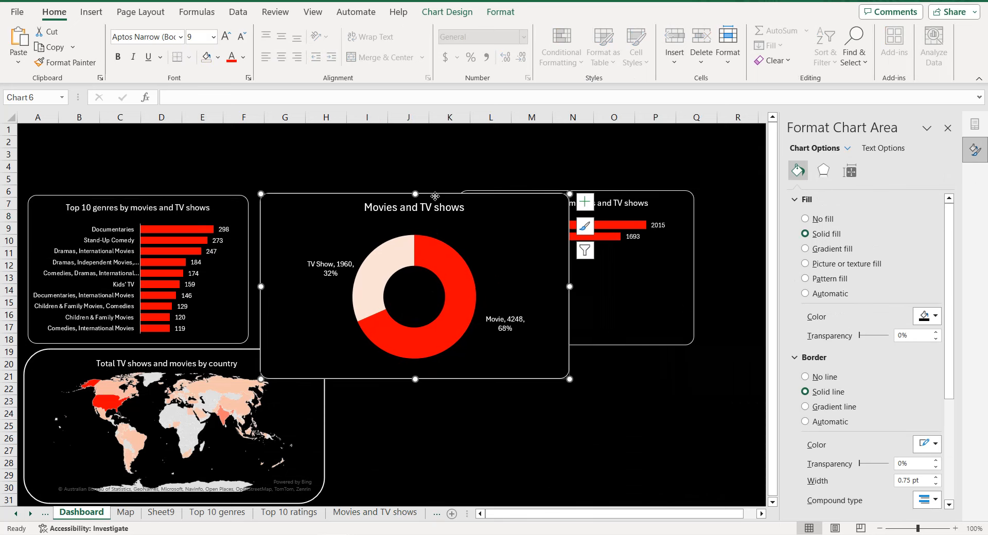
{"action": "key", "text": "Left"}
{"action": "key", "text": "Left"}
{"action": "key", "text": "Left"}
{"action": "key", "text": "Left"}
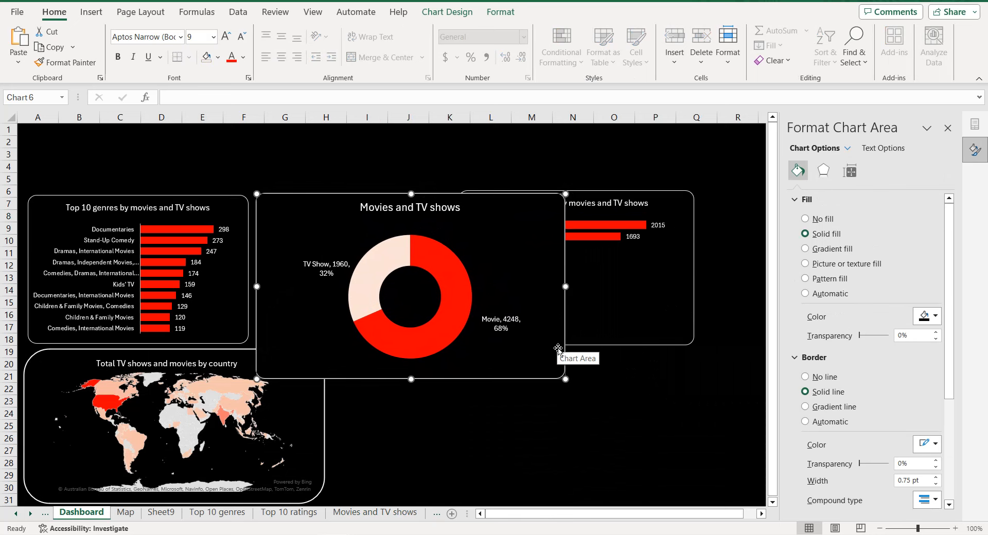
{"action": "key", "text": "Left"}
{"action": "left_click_drag", "start_coordinate": [564, 379], "coordinate": [451, 344]}
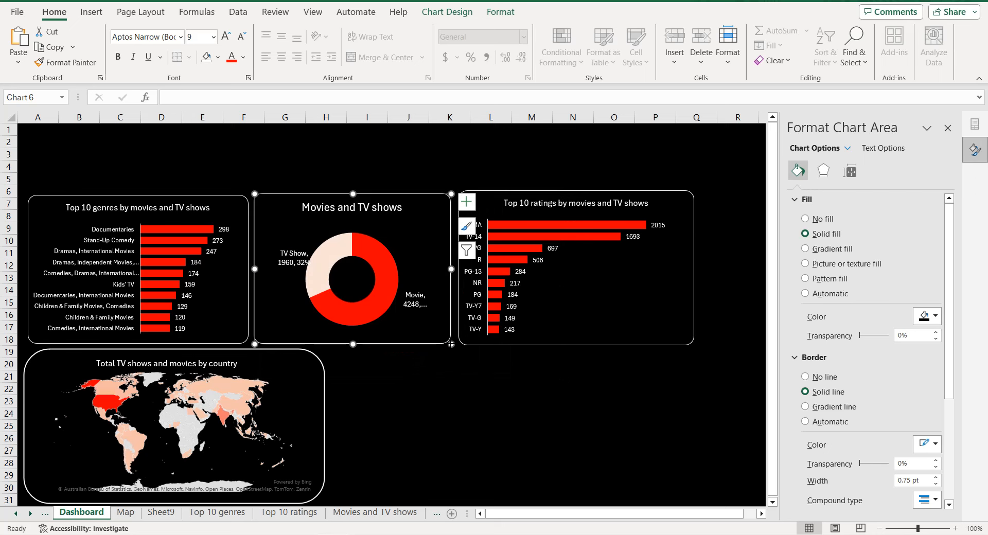
Lower the top edge of the Top 10 ratings chart so its height roughly matches the neighbouring charts.
{"action": "left_click", "coordinate": [588, 188]}
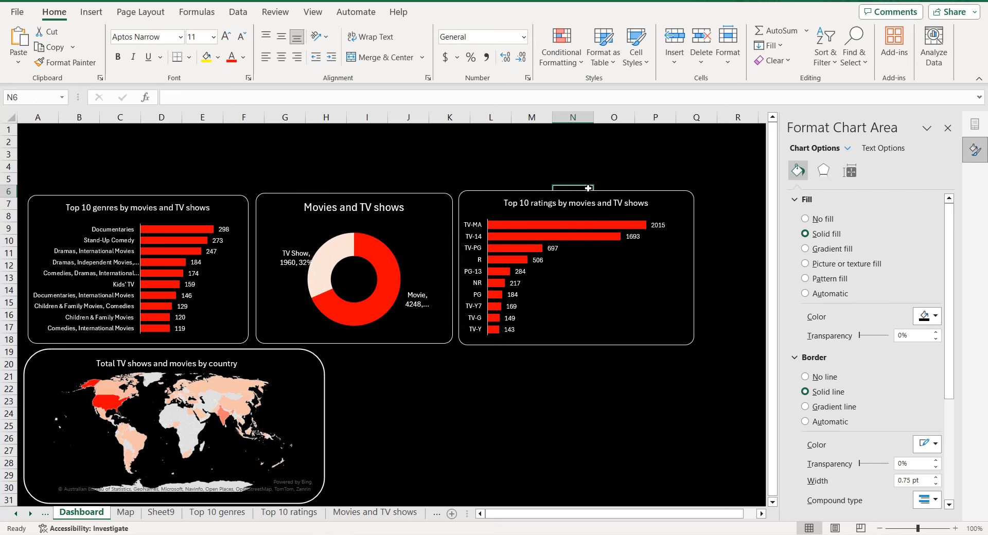
{"action": "left_click", "coordinate": [573, 193]}
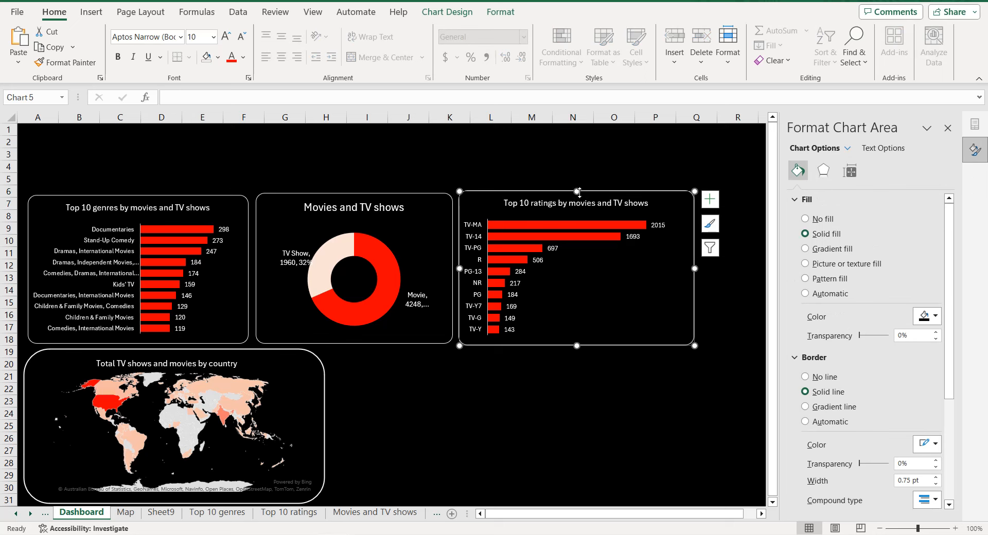
{"action": "left_click_drag", "start_coordinate": [578, 195], "coordinate": [578, 195]}
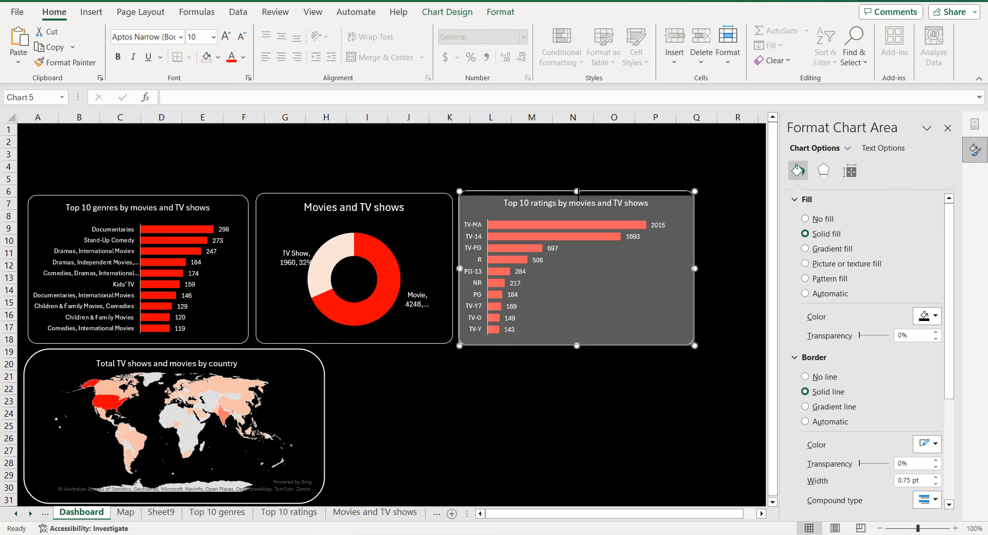
{"action": "mouse_move", "coordinate": [578, 196]}
{"action": "left_mouse_down"}
{"action": "mouse_move", "coordinate": [575, 186]}
{"action": "mouse_move", "coordinate": [568, 196]}
{"action": "left_mouse_up"}
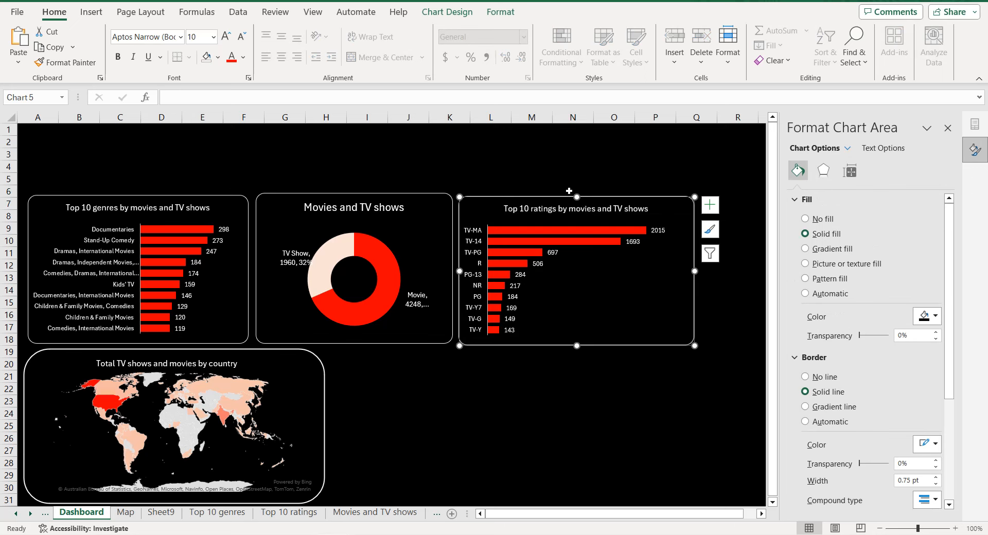
{"action": "left_click", "coordinate": [575, 181]}
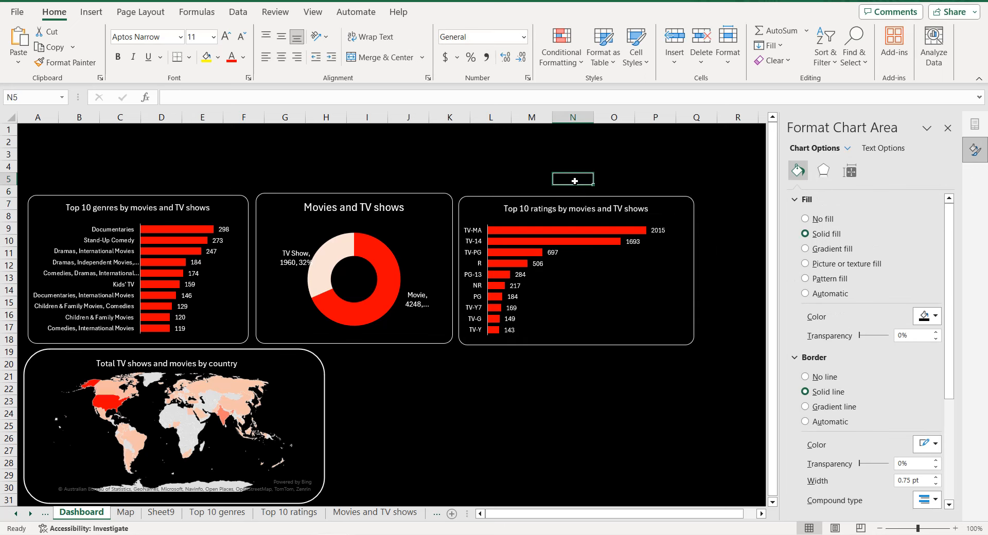
Align the tops of the genres, doughnut and ratings charts, and close the formatting pane.
{"action": "left_click", "coordinate": [485, 199]}
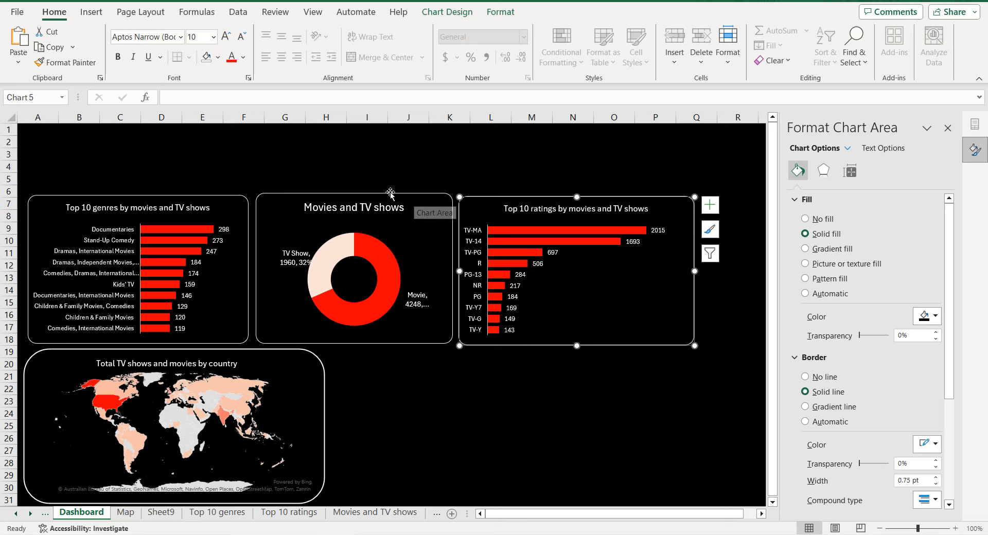
{"action": "left_click", "coordinate": [394, 194], "text": "ctrl"}
{"action": "left_click", "coordinate": [233, 197], "text": "ctrl"}
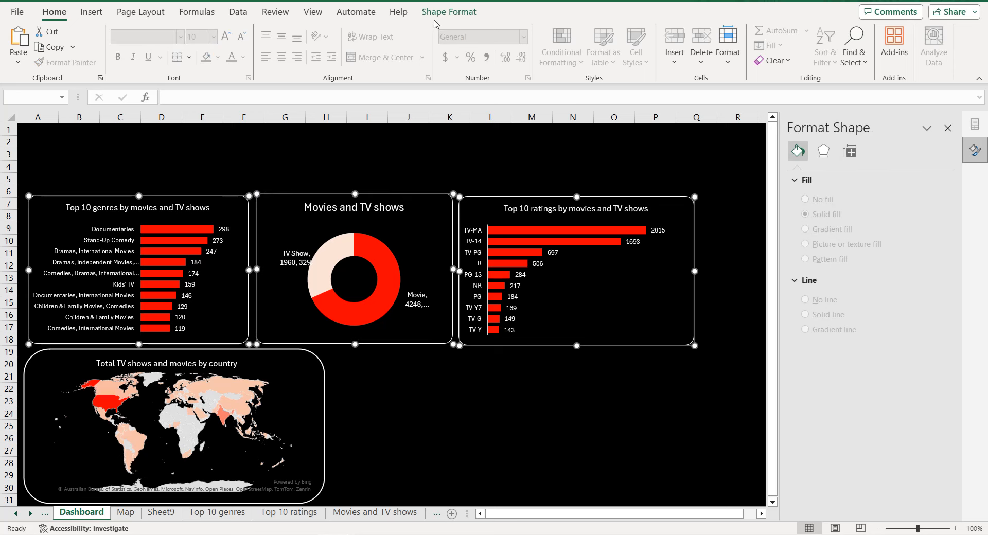
{"action": "left_click", "coordinate": [447, 12]}
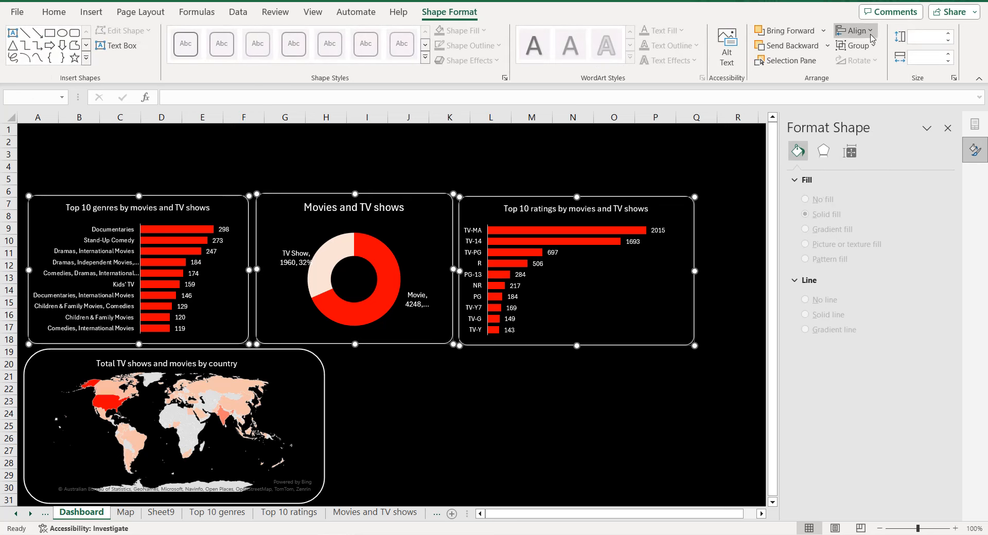
{"action": "left_click", "coordinate": [855, 30]}
{"action": "left_click", "coordinate": [872, 104]}
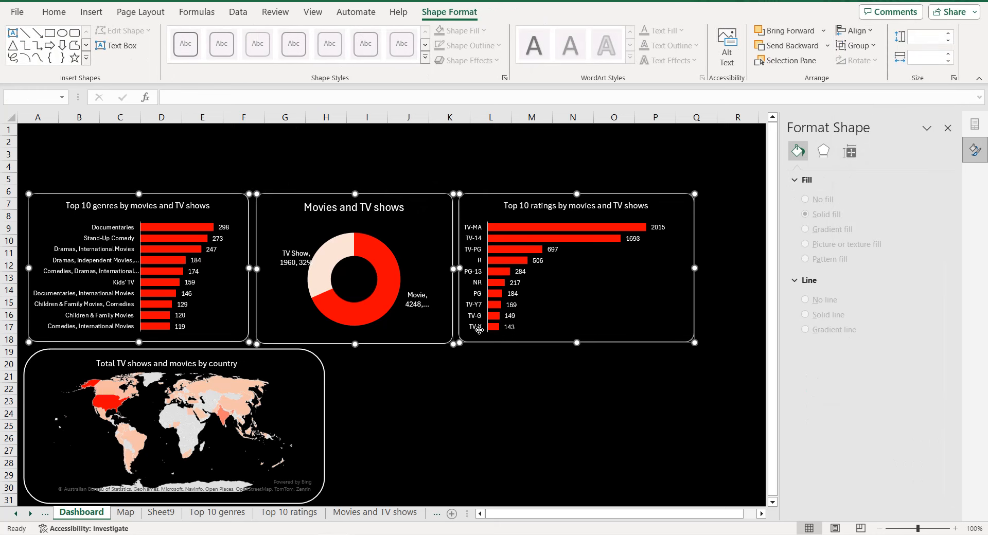
{"action": "left_click", "coordinate": [386, 361]}
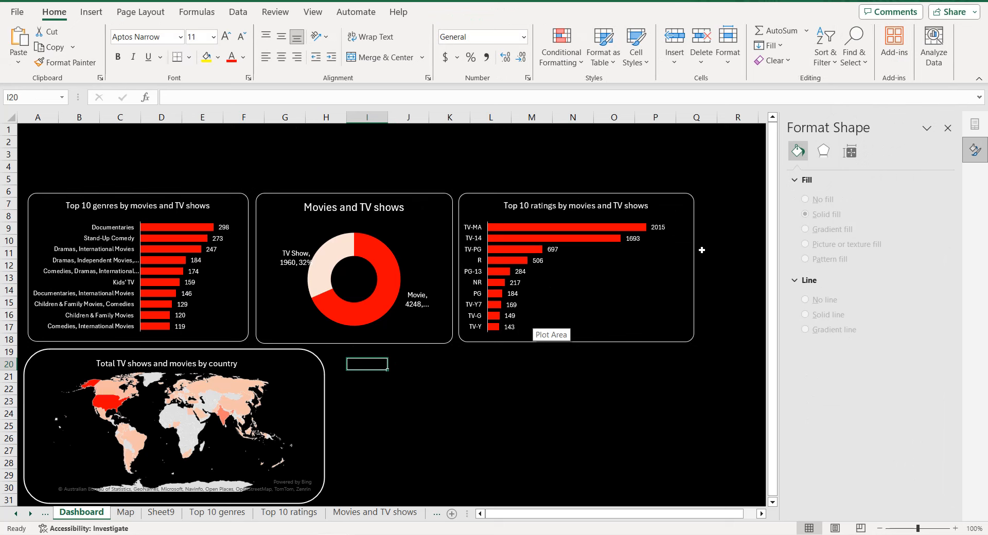
{"action": "left_click", "coordinate": [948, 128]}
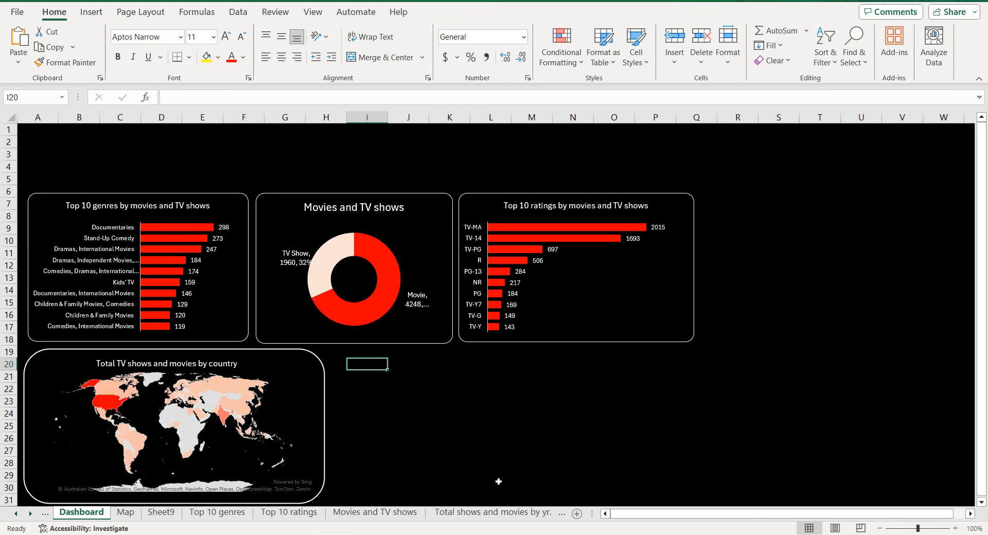
Set release_year as the row field of the empty PivotTable on the "Total shows and movies by yr." sheet.
{"action": "left_click", "coordinate": [483, 514]}
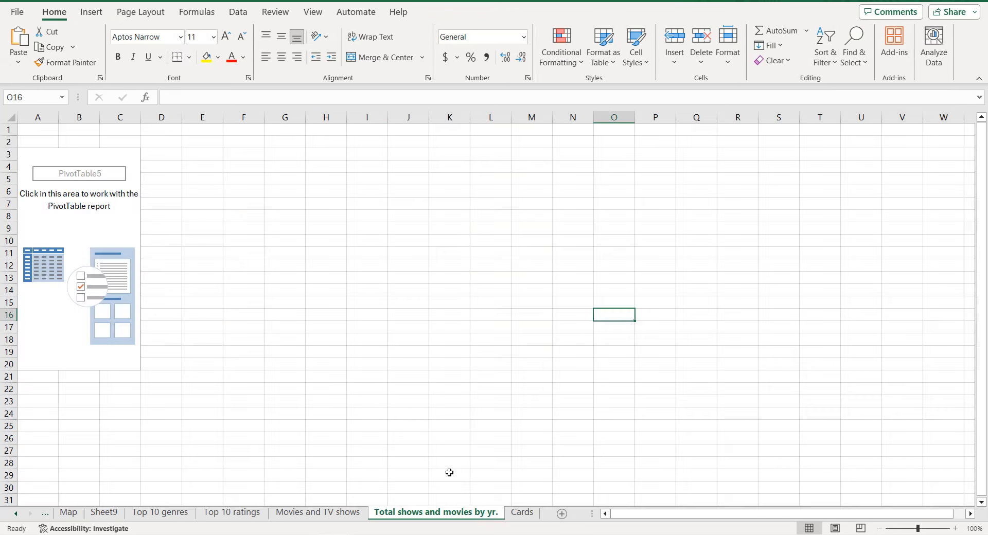
{"action": "left_click", "coordinate": [79, 303]}
{"action": "left_click", "coordinate": [778, 298]}
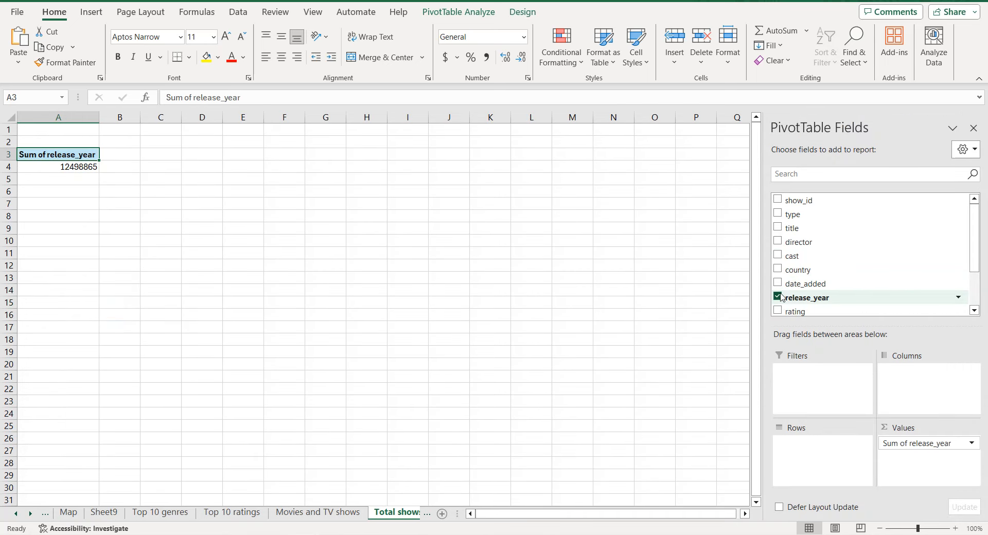
{"action": "left_click_drag", "start_coordinate": [906, 444], "coordinate": [833, 445]}
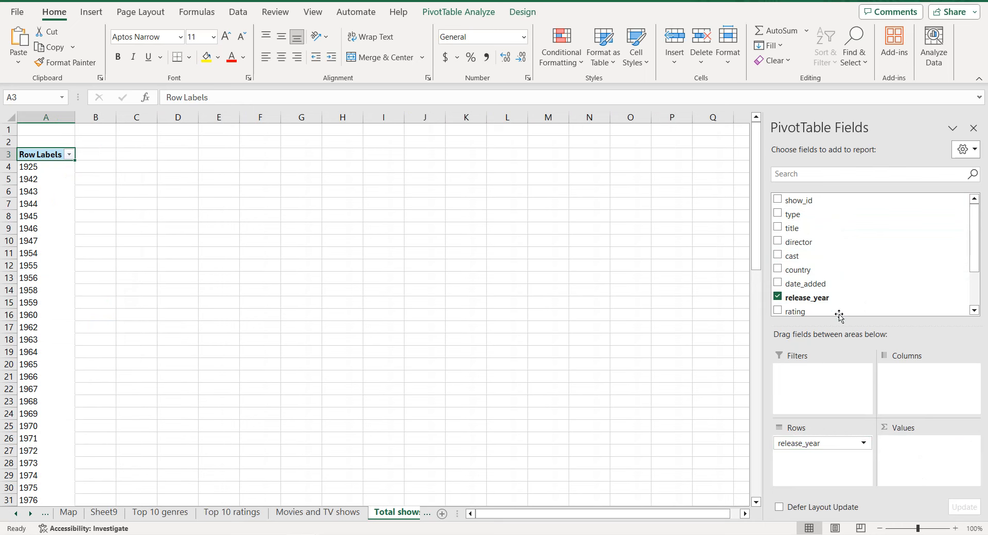
Add show_id to the PivotTable's values summarized by Count, and place type in the columns.
{"action": "left_click_drag", "start_coordinate": [810, 199], "coordinate": [901, 444]}
{"action": "left_click", "coordinate": [905, 444]}
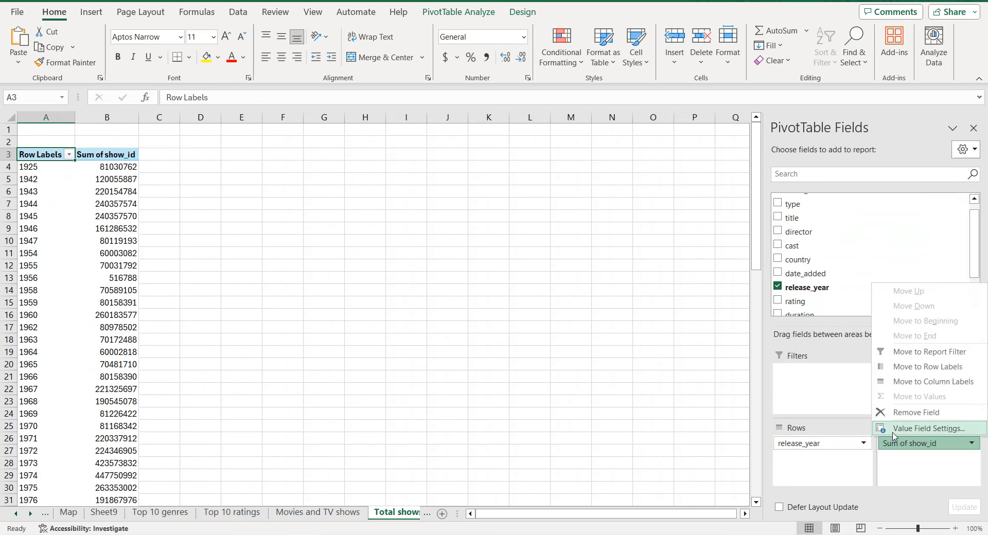
{"action": "left_click", "coordinate": [893, 432]}
{"action": "left_click", "coordinate": [420, 256]}
{"action": "left_click", "coordinate": [535, 327]}
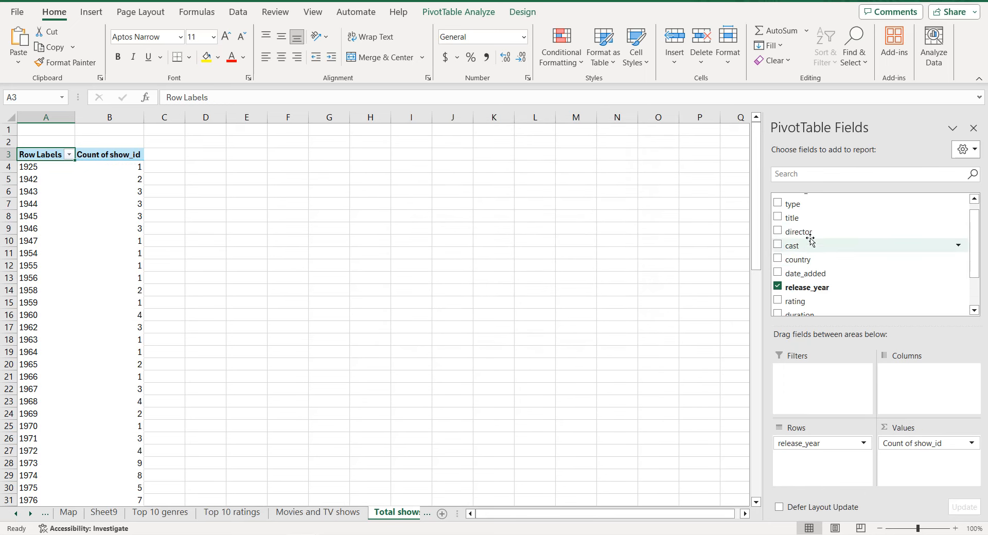
{"action": "left_click_drag", "start_coordinate": [806, 206], "coordinate": [915, 395]}
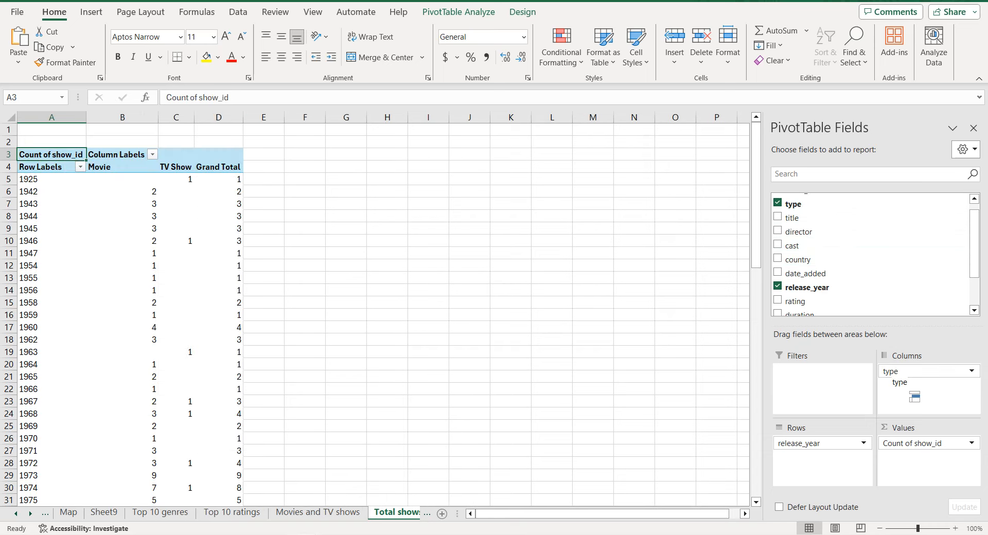
Remove the Grand Total column and the Grand Total row from the release-year PivotTable.
{"action": "left_click", "coordinate": [223, 167]}
{"action": "right_click", "coordinate": [222, 167]}
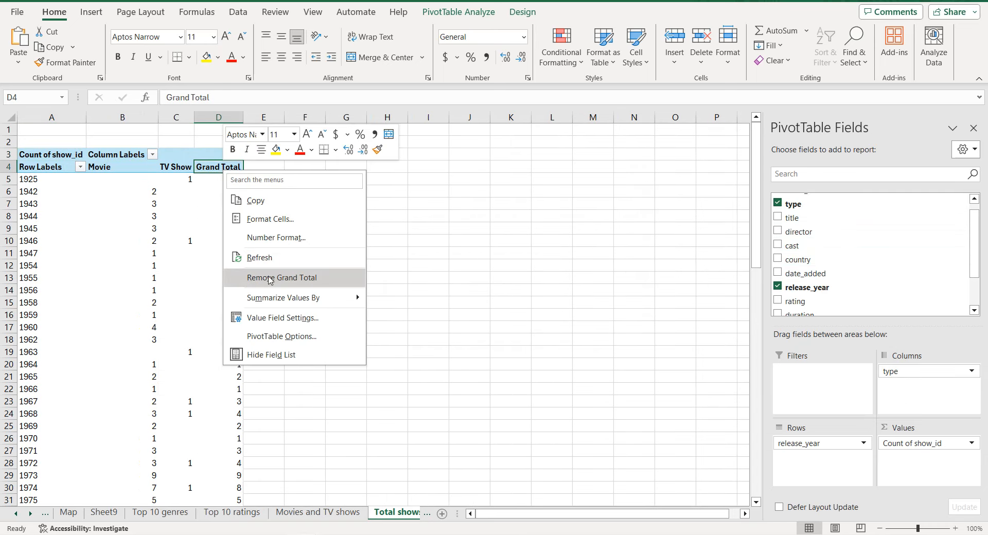
{"action": "left_click", "coordinate": [270, 278]}
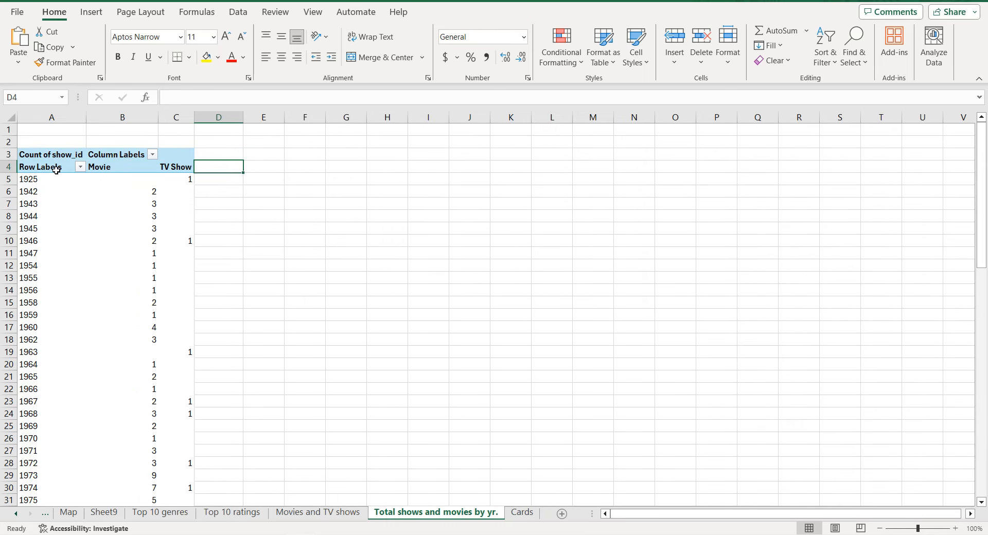
{"action": "left_click", "coordinate": [56, 170]}
{"action": "key", "text": "ctrl+a"}
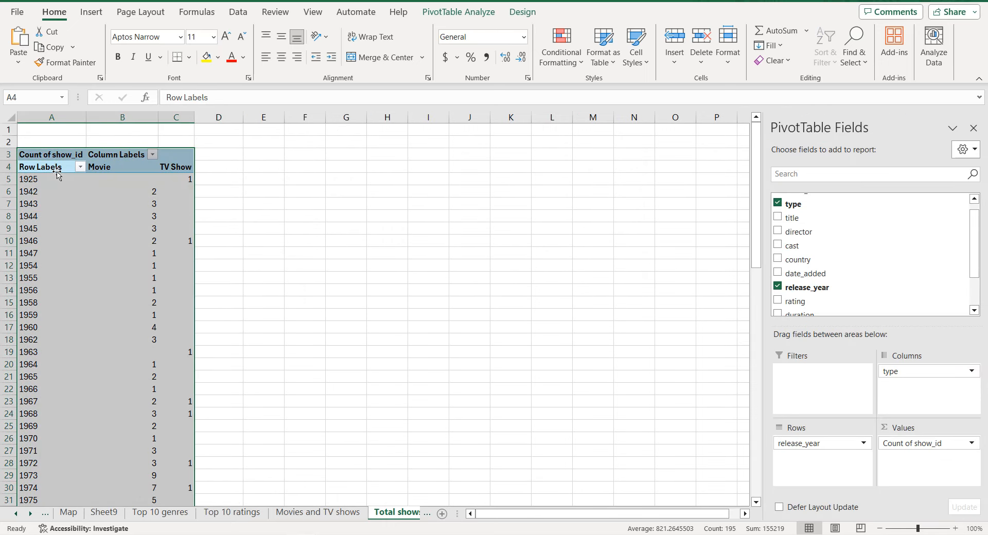
{"action": "scroll", "coordinate": [56, 177], "scroll_direction": "down", "scroll_amount": 20}
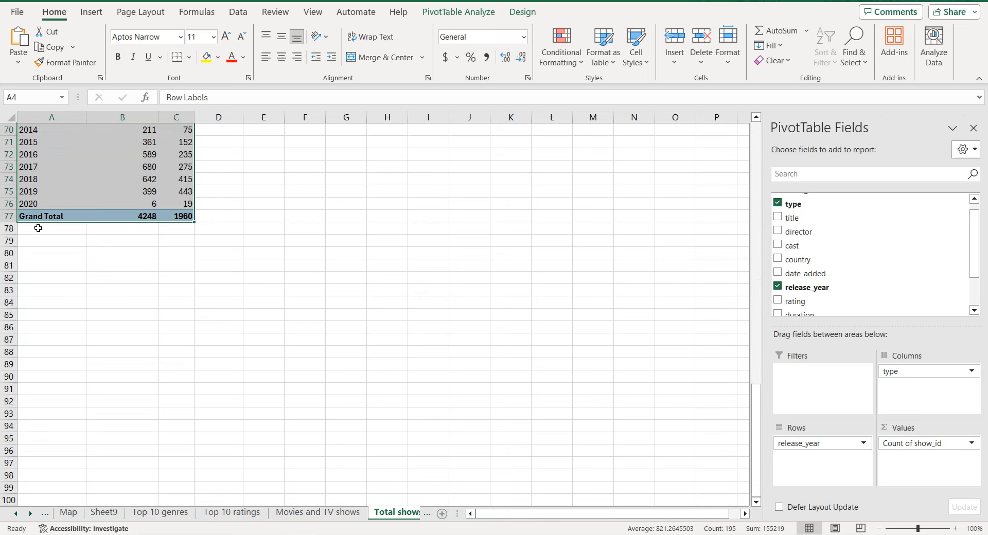
{"action": "left_click", "coordinate": [44, 217]}
{"action": "right_click", "coordinate": [44, 216]}
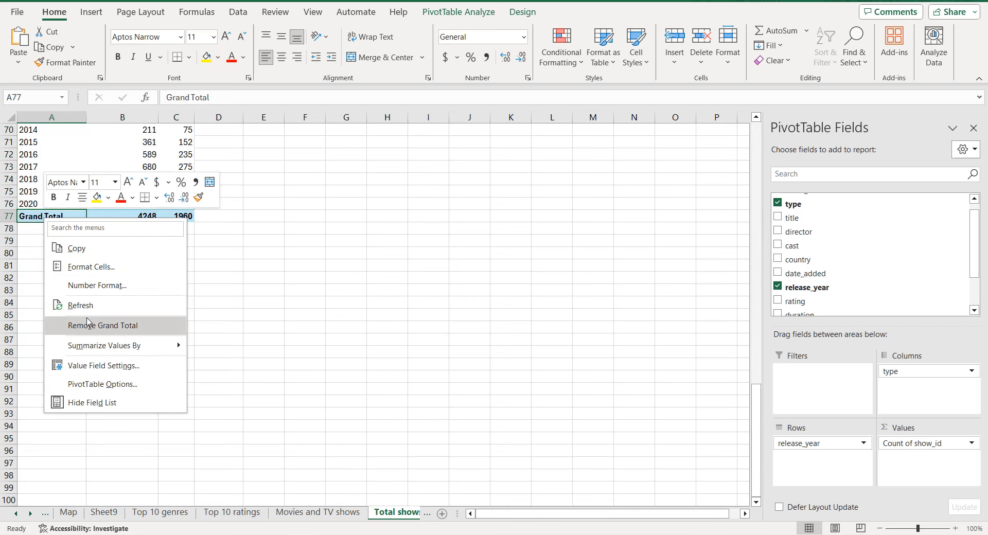
{"action": "left_click", "coordinate": [88, 324]}
Copy the release-year PivotTable from the Row Labels header down to the 2020 row.
{"action": "double_click", "coordinate": [75, 199]}
{"action": "left_click", "coordinate": [58, 181]}
{"action": "left_click", "coordinate": [59, 166]}
{"action": "key", "text": "ctrl+shift+Right"}
{"action": "key", "text": "ctrl+shift+Down"}
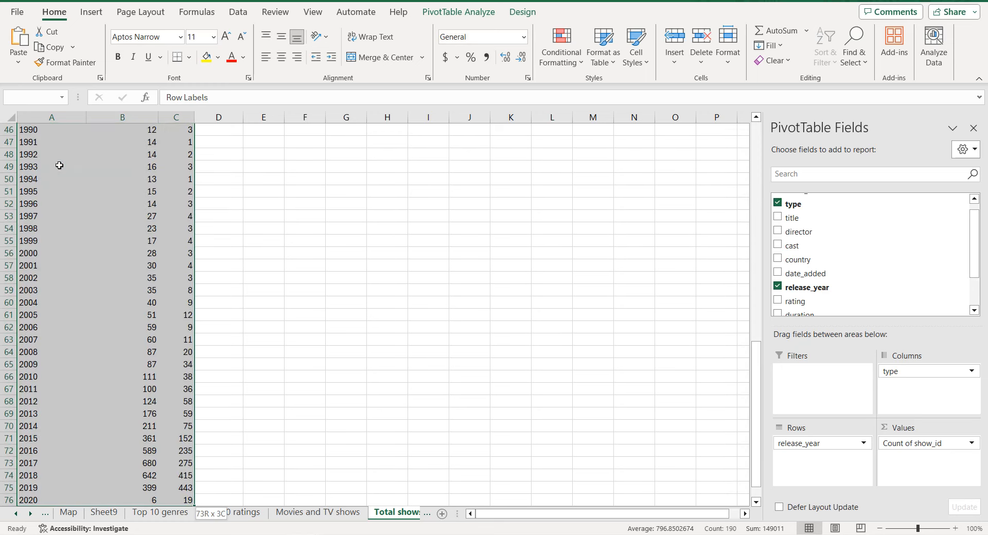
{"action": "key", "text": "ctrl+c"}
Paste the copied release-year table as values only, starting in cell E4.
{"action": "scroll", "coordinate": [149, 190], "scroll_direction": "up", "scroll_amount": 15}
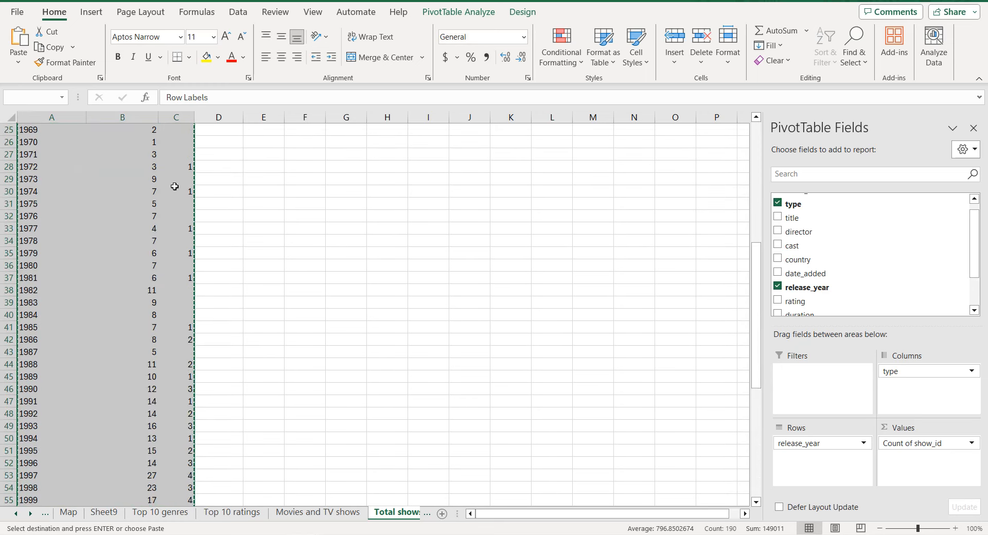
{"action": "scroll", "coordinate": [219, 181], "scroll_direction": "down", "scroll_amount": 1}
{"action": "left_click", "coordinate": [269, 130]}
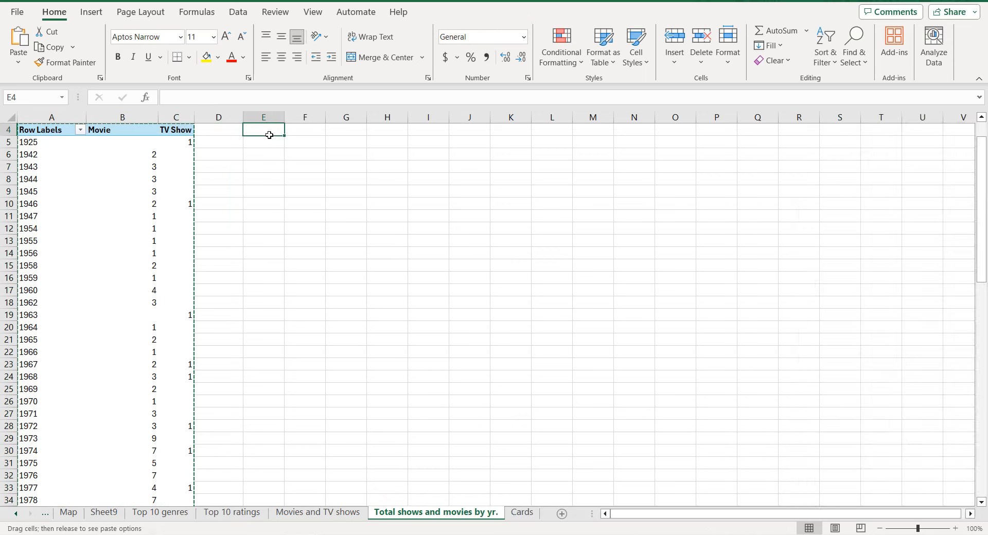
{"action": "right_click", "coordinate": [271, 129]}
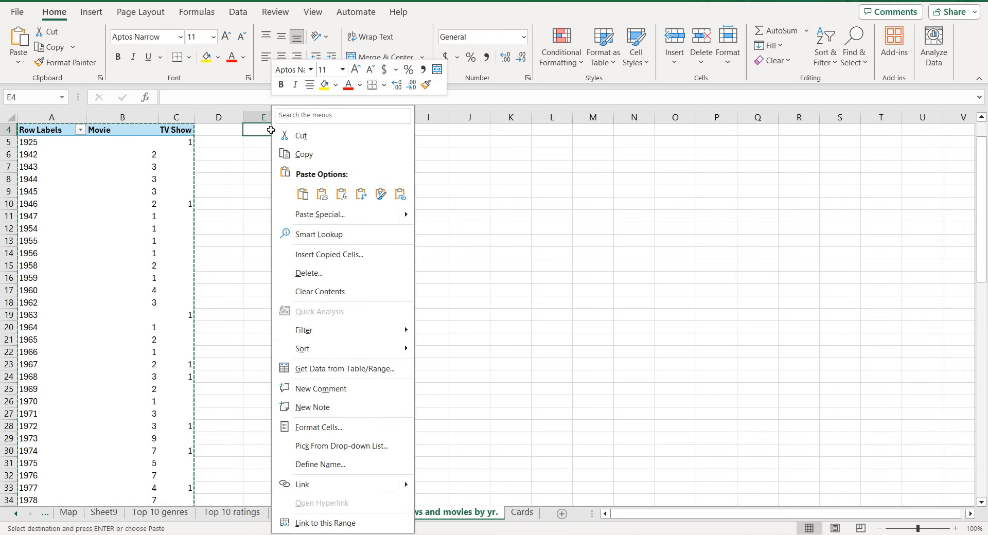
{"action": "left_click", "coordinate": [322, 194]}
Change the header in cell E4 to "Year".
{"action": "left_click", "coordinate": [272, 135]}
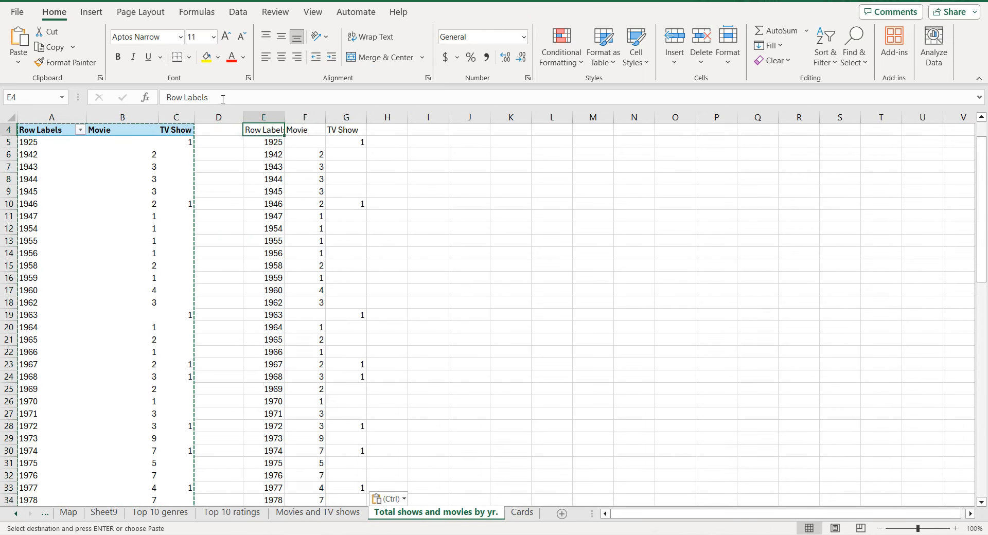
{"action": "left_click_drag", "start_coordinate": [208, 97], "coordinate": [116, 98]}
{"action": "type", "text": "Year"}
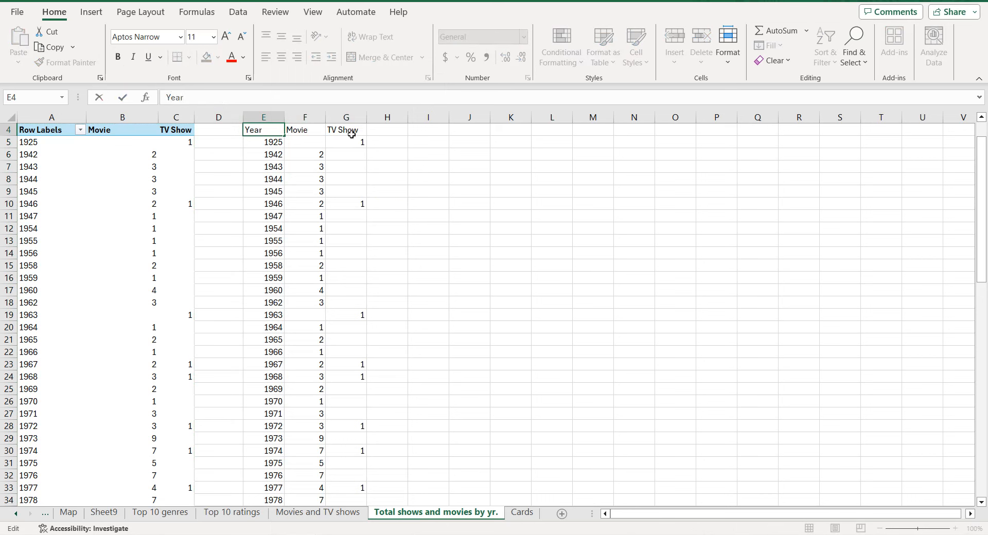
{"action": "key", "text": "Tab"}
{"action": "key", "text": "Tab"}
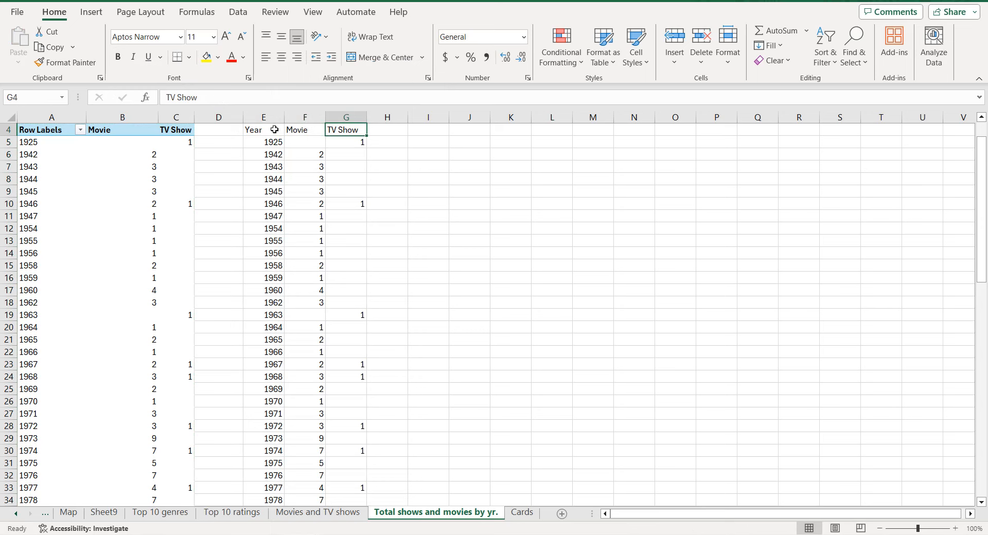
Insert an area chart from the pasted Year, Movie and TV Show table, with the years on the horizontal axis.
{"action": "left_click", "coordinate": [275, 130]}
{"action": "key", "text": "ctrl+shift+Down"}
{"action": "key", "text": "ctrl+shift+Right"}
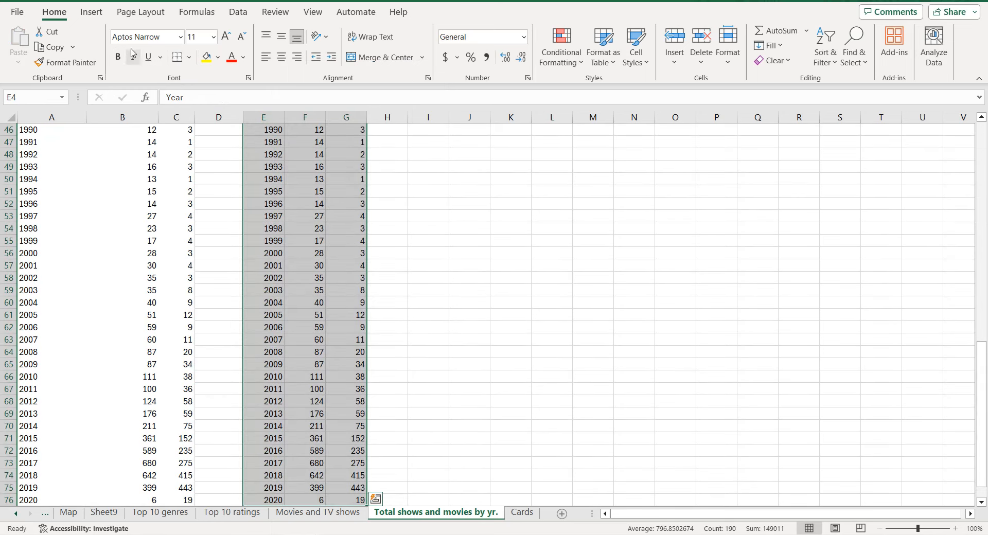
{"action": "left_click", "coordinate": [92, 12]}
{"action": "left_click", "coordinate": [352, 54]}
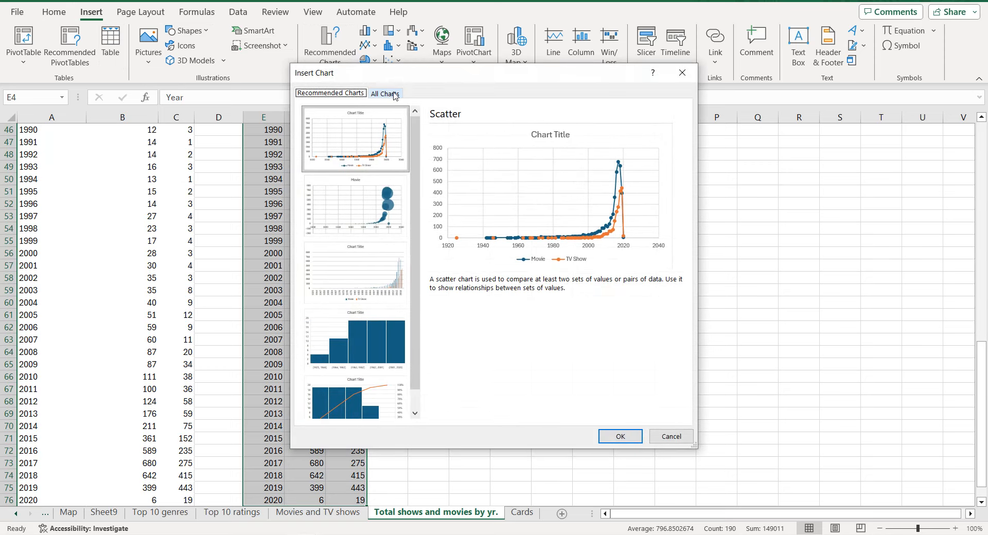
{"action": "left_click", "coordinate": [395, 94]}
{"action": "left_click", "coordinate": [345, 200]}
{"action": "mouse_move", "coordinate": [468, 208]}
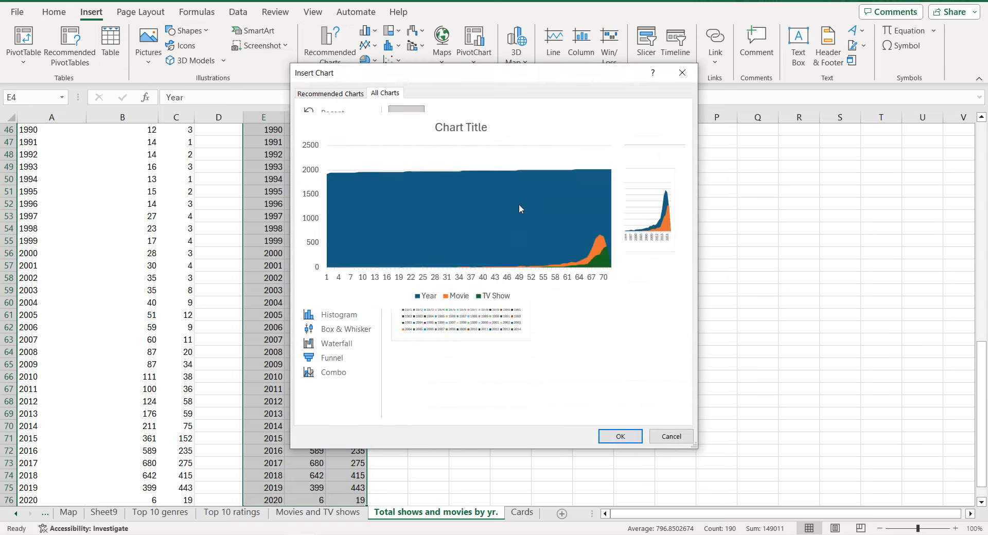
{"action": "mouse_move", "coordinate": [625, 212]}
{"action": "left_click", "coordinate": [609, 237]}
{"action": "left_click", "coordinate": [609, 437]}
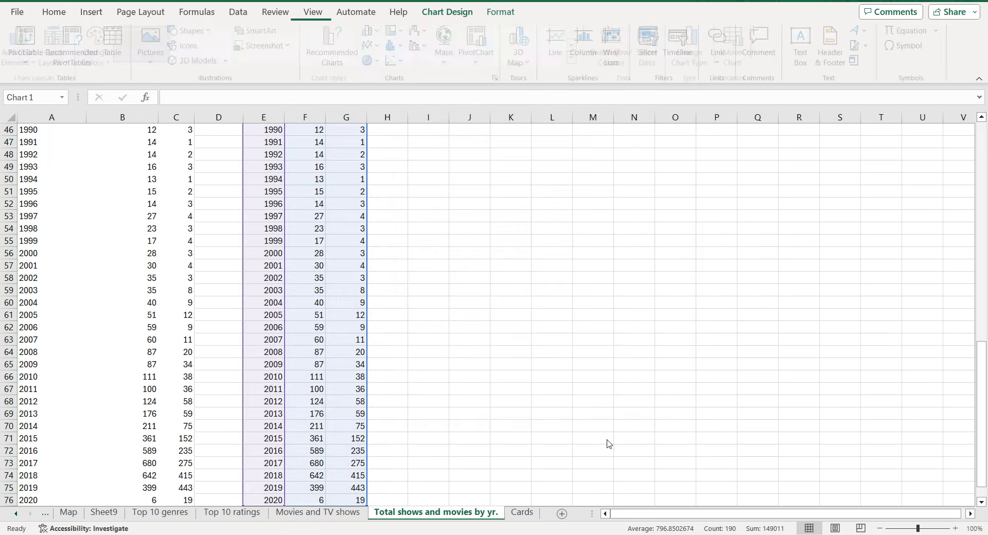
Remove the gridlines from the new area chart.
{"action": "left_click", "coordinate": [675, 237]}
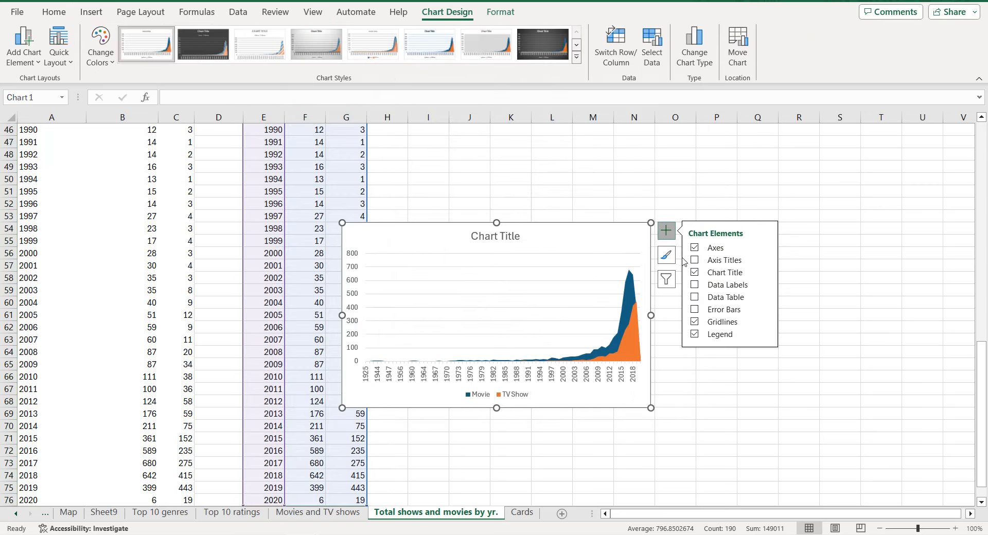
{"action": "left_click", "coordinate": [694, 323]}
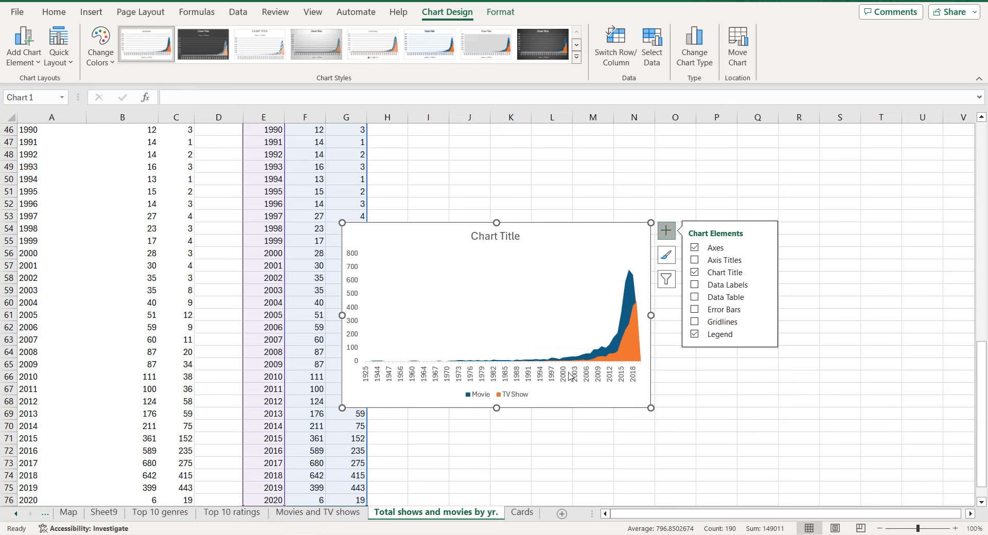
{"action": "left_click", "coordinate": [522, 397]}
Title the area chart "Total movies and TV shows by release year".
{"action": "left_click", "coordinate": [514, 239]}
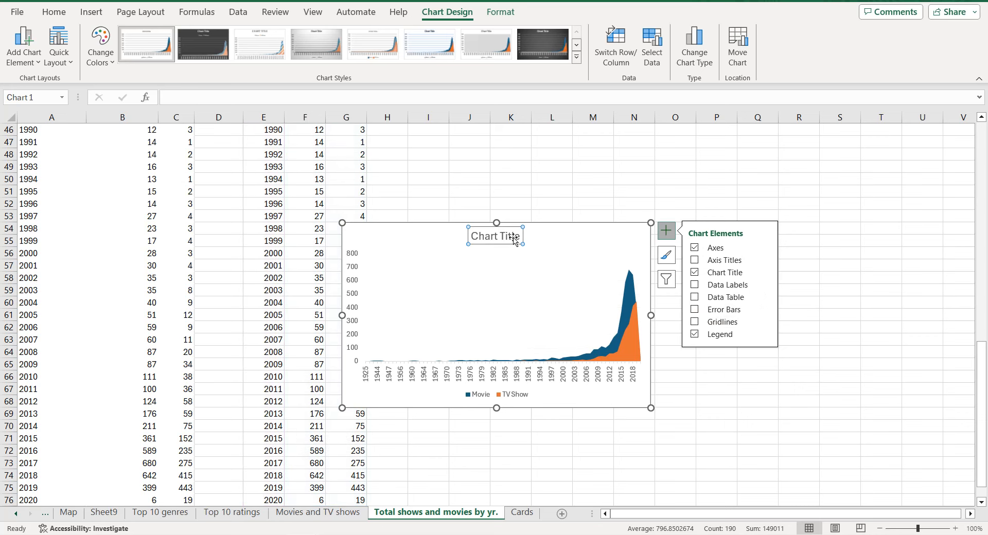
{"action": "left_click", "coordinate": [508, 237]}
{"action": "key", "text": "ctrl+a"}
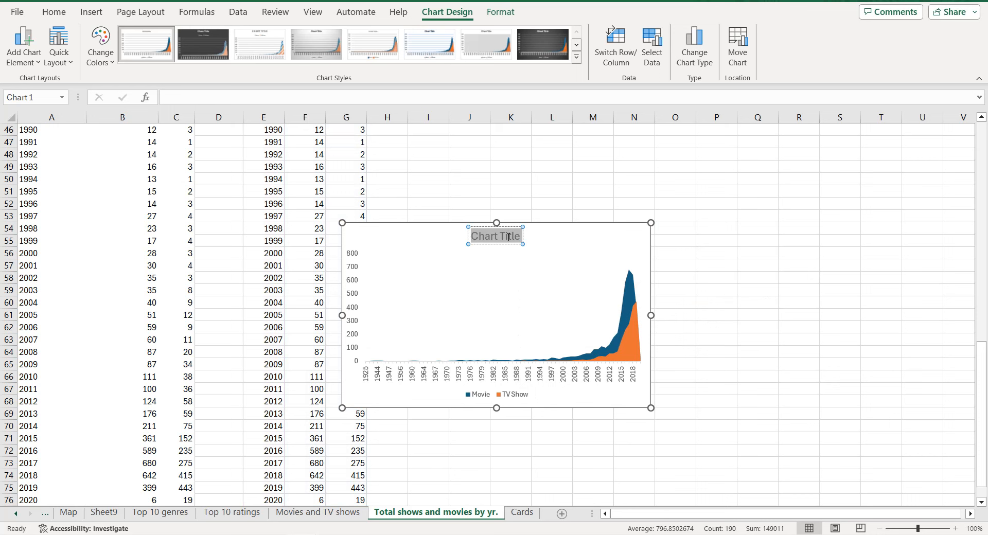
{"action": "type", "text": "Total"}
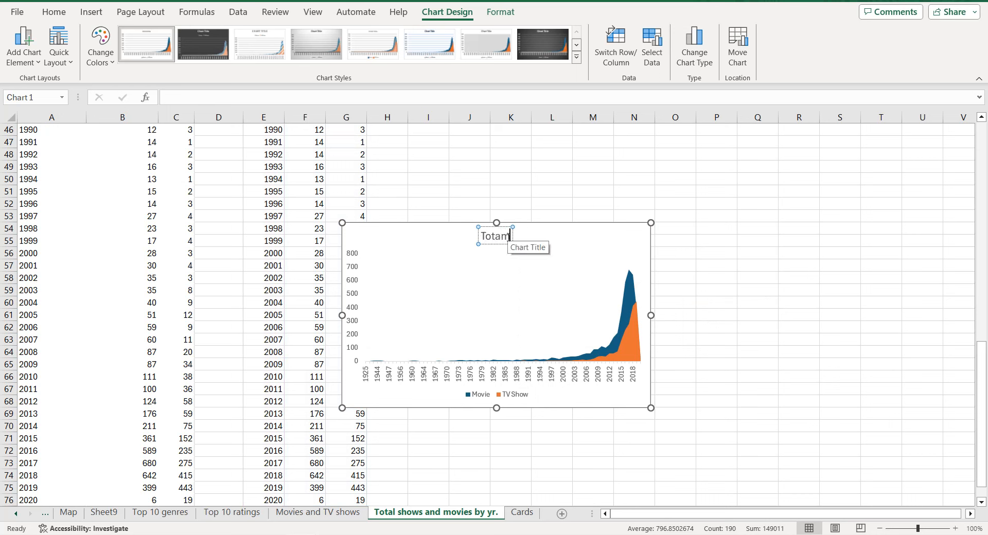
{"action": "type", "text": " movies a"}
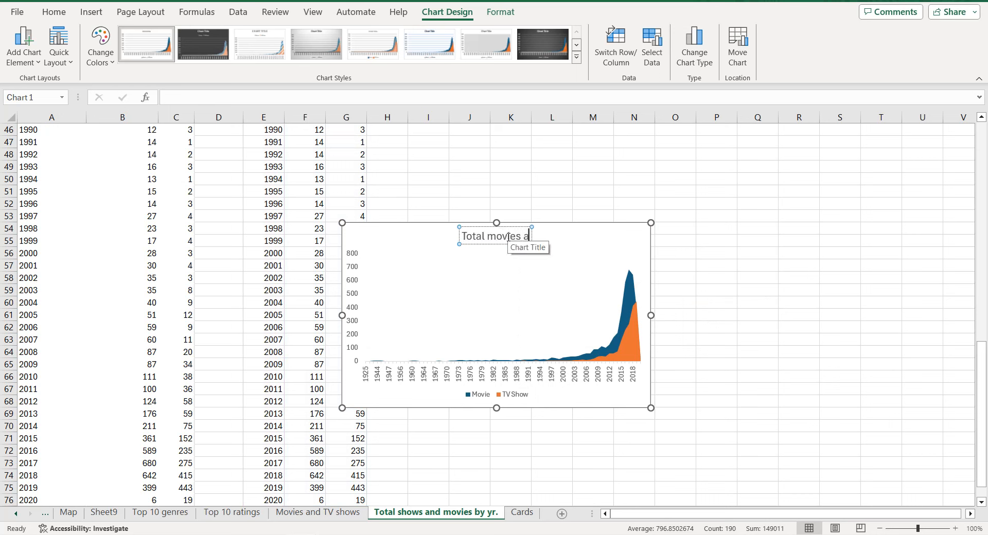
{"action": "type", "text": "nd TV sho"}
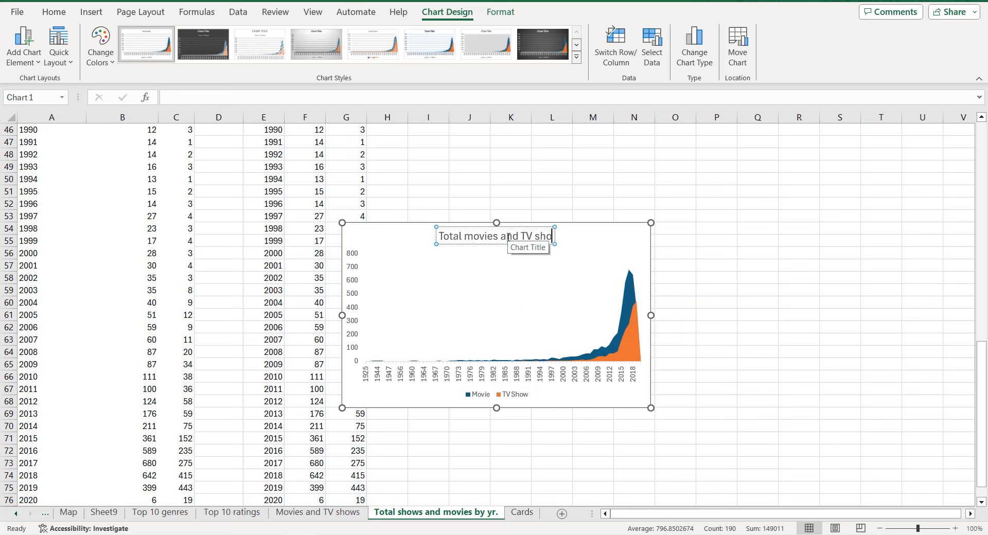
{"action": "type", "text": "ws by release year"}
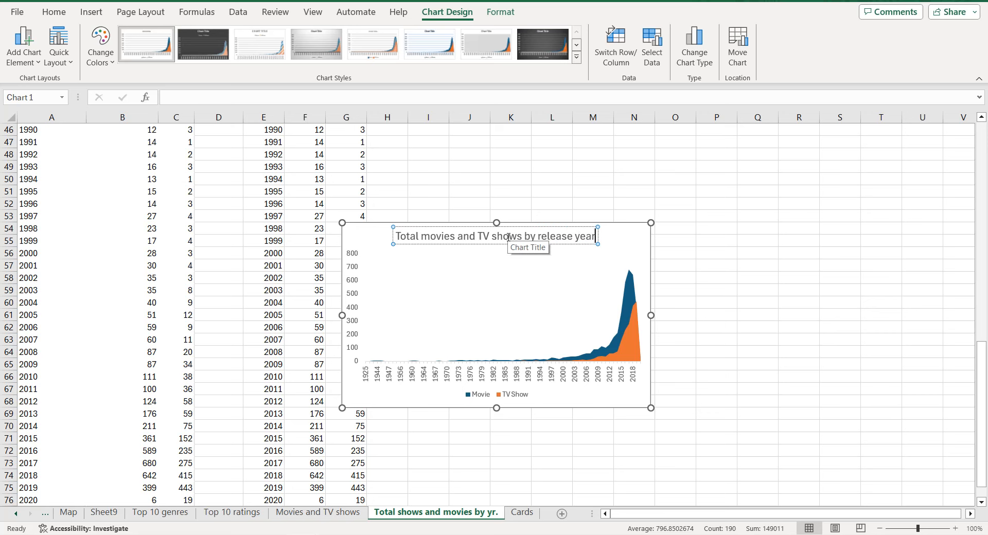
Fill the Movie series with standard red and the TV Show series with the lightest orange tint.
{"action": "double_click", "coordinate": [371, 241]}
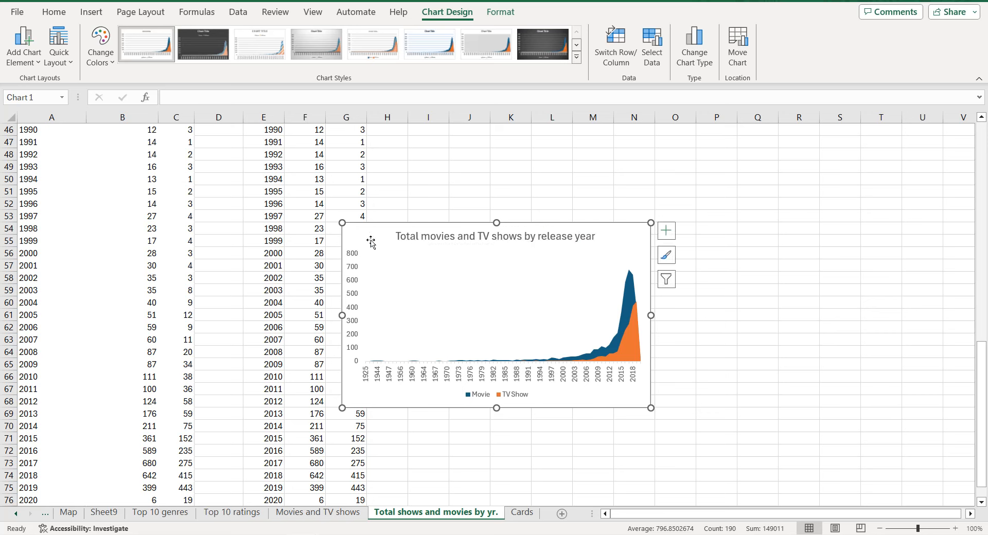
{"action": "left_click", "coordinate": [632, 289]}
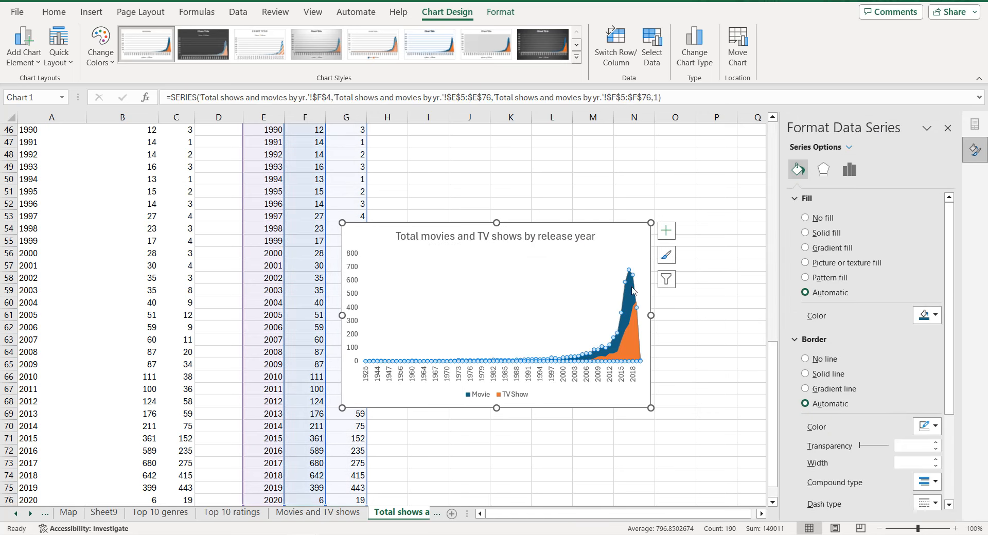
{"action": "left_click", "coordinate": [933, 315]}
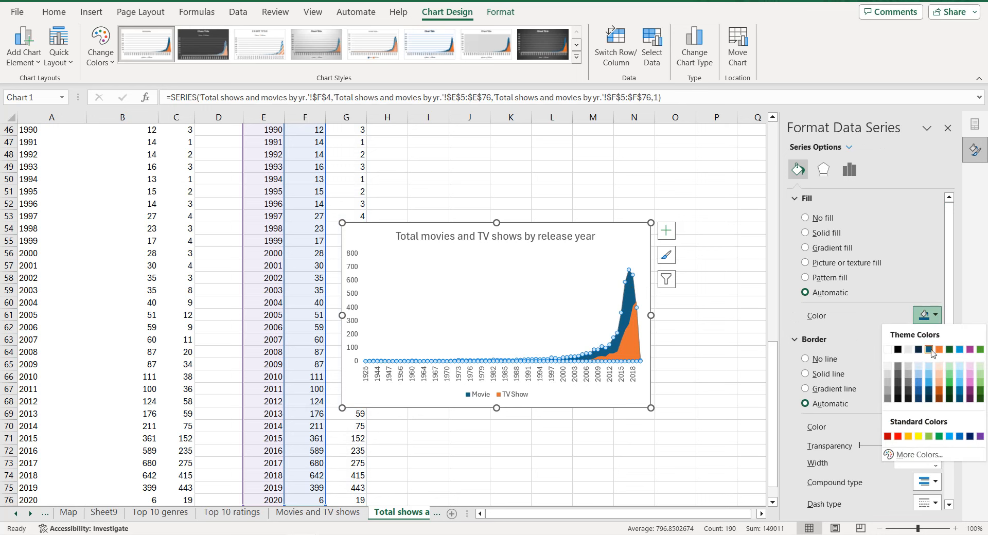
{"action": "left_click", "coordinate": [897, 437]}
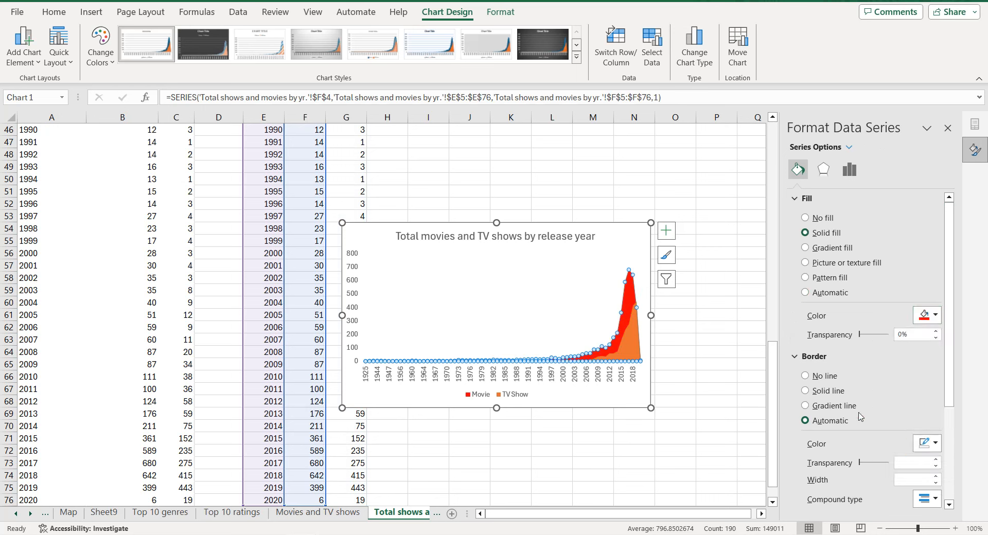
{"action": "left_click", "coordinate": [623, 352]}
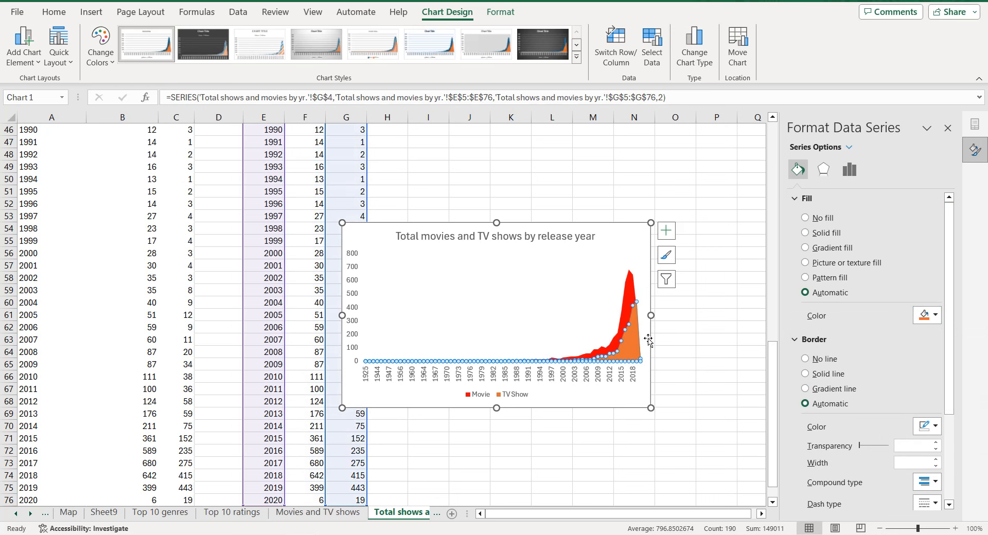
{"action": "left_click", "coordinate": [921, 319]}
{"action": "left_click", "coordinate": [940, 368]}
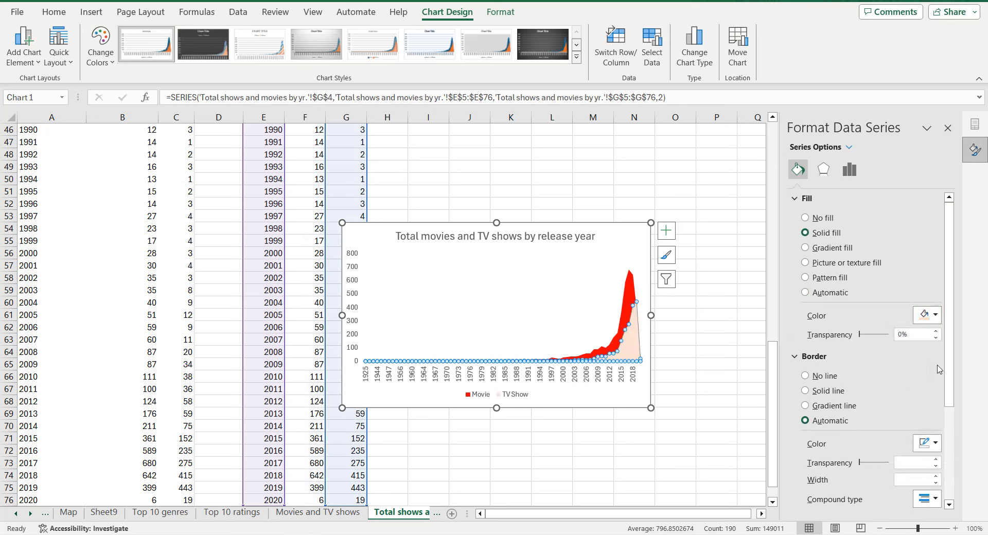
Fill the chart area black and give it a white border with rounded corners.
{"action": "left_click", "coordinate": [630, 240]}
{"action": "left_click", "coordinate": [925, 316]}
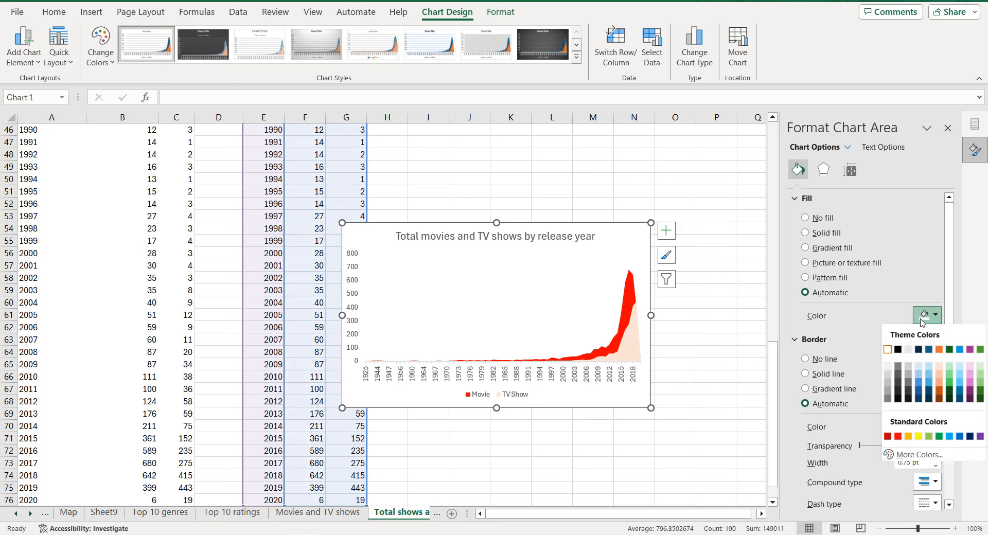
{"action": "left_click", "coordinate": [898, 350]}
{"action": "scroll", "coordinate": [902, 364], "scroll_direction": "down", "scroll_amount": 2}
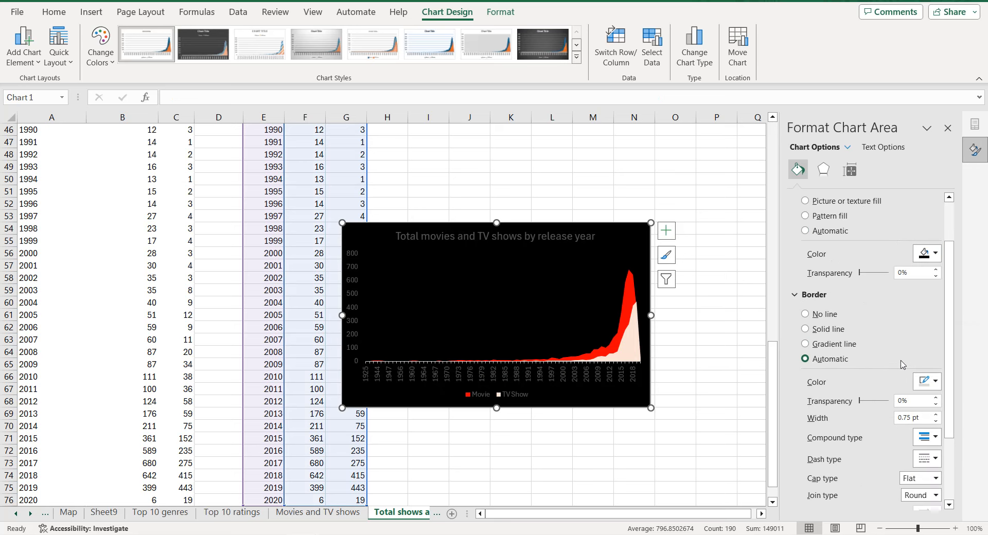
{"action": "left_click", "coordinate": [934, 386]}
{"action": "left_click", "coordinate": [889, 416]}
{"action": "scroll", "coordinate": [875, 427], "scroll_direction": "down", "scroll_amount": 3}
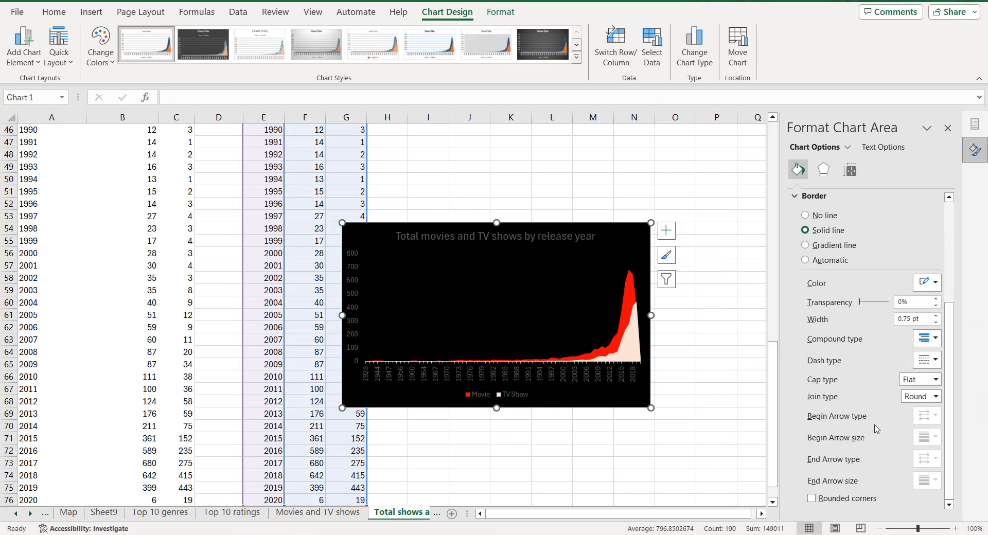
{"action": "left_click", "coordinate": [816, 498]}
Set the text color of the chart's year axis and title to white.
{"action": "left_click", "coordinate": [599, 381]}
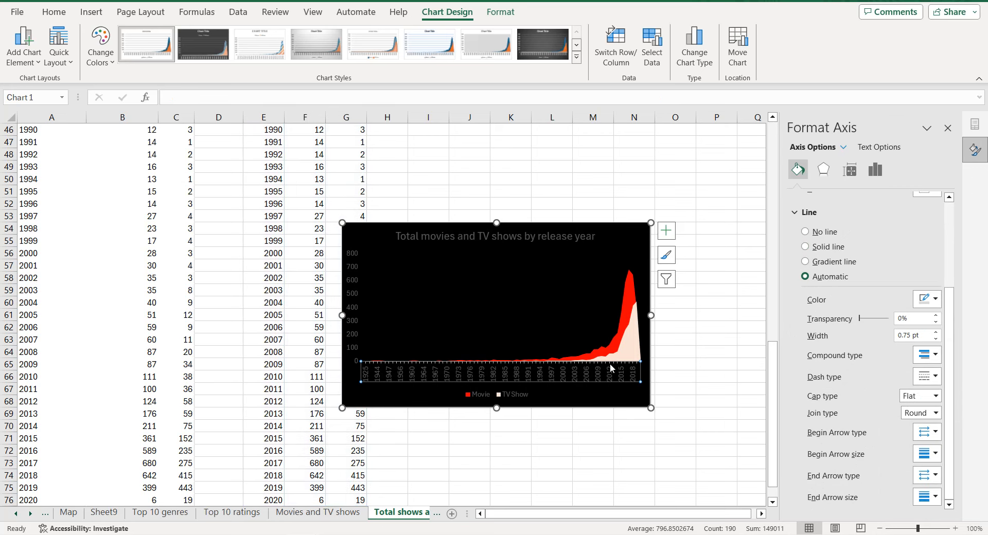
{"action": "left_click", "coordinate": [891, 149]}
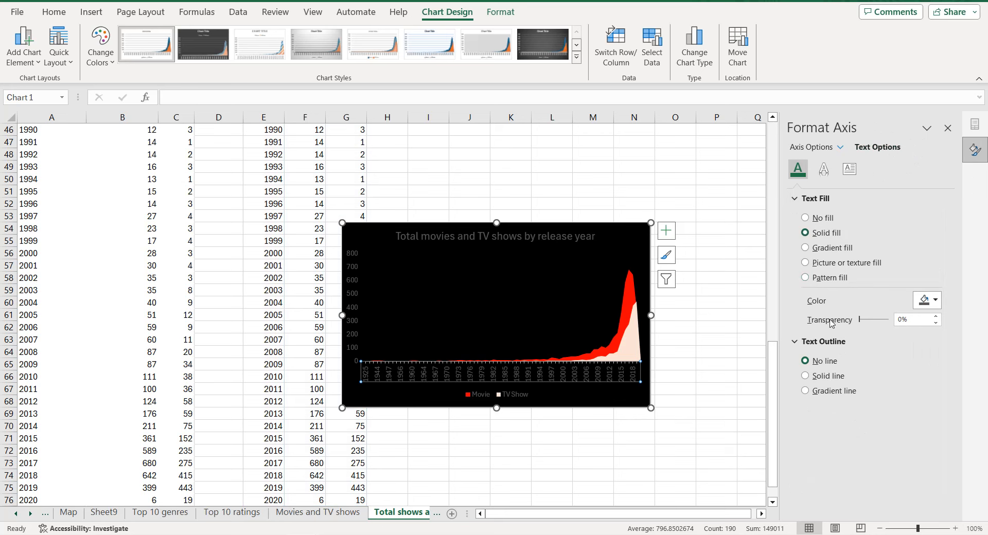
{"action": "left_click", "coordinate": [932, 299]}
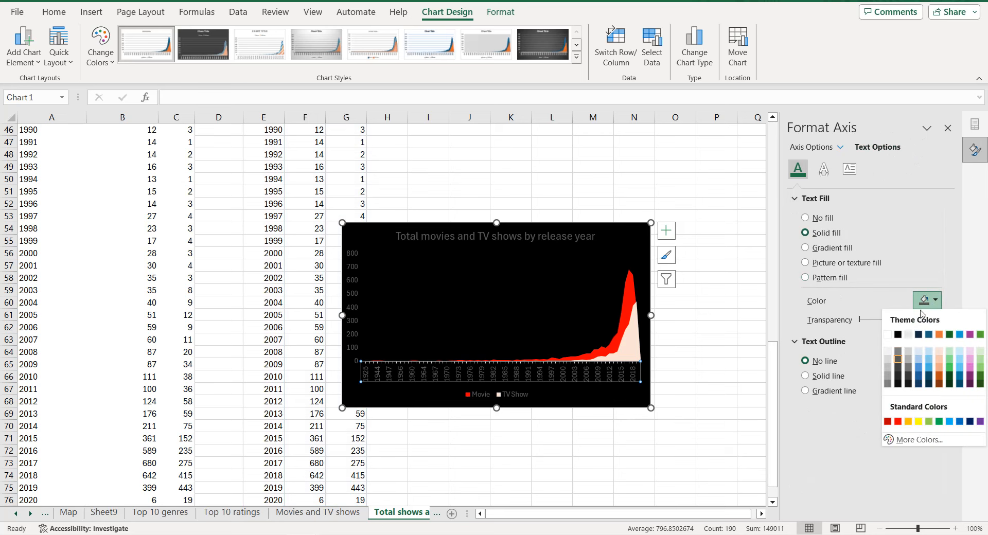
{"action": "left_click", "coordinate": [888, 335]}
{"action": "left_click", "coordinate": [541, 238]}
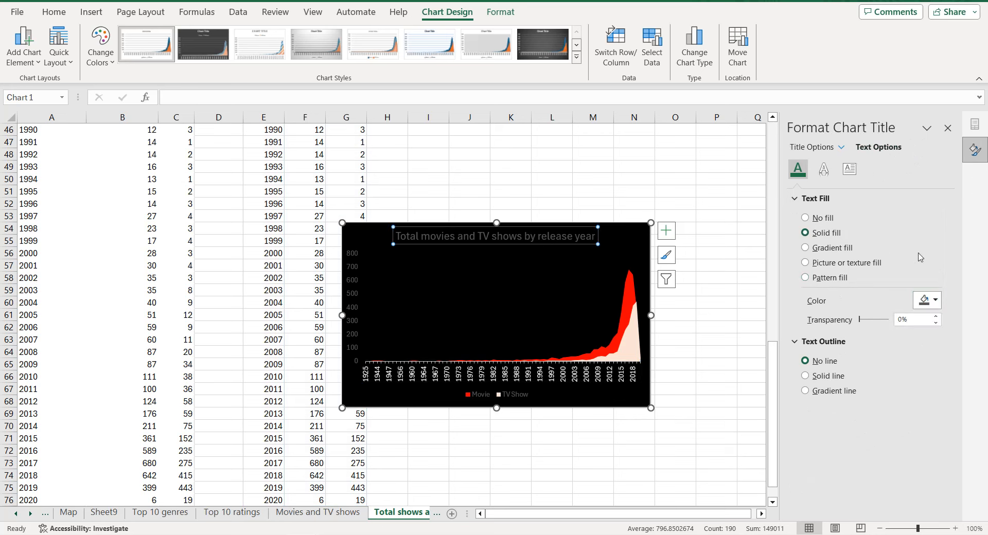
{"action": "left_click", "coordinate": [933, 300]}
{"action": "left_click", "coordinate": [892, 335]}
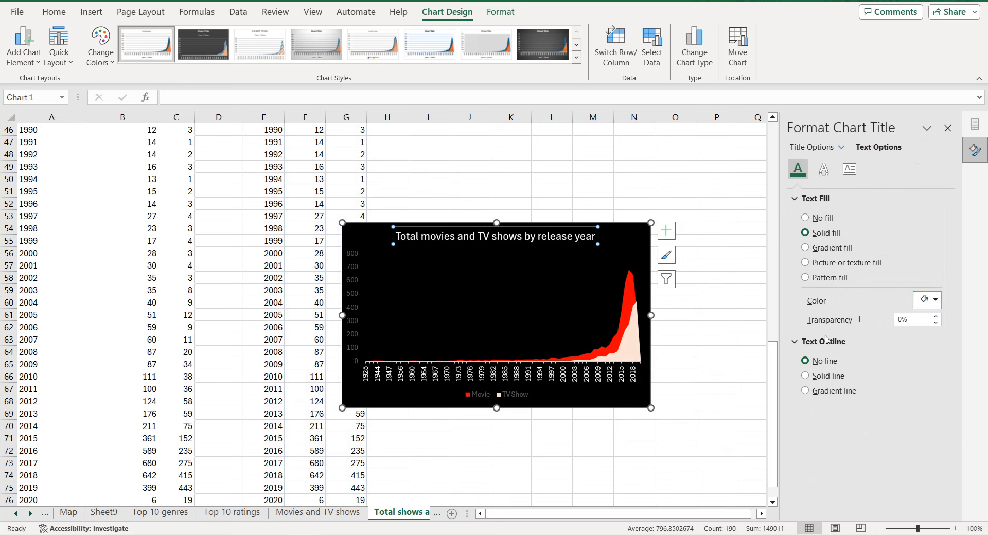
Set the text color of the area chart's vertical axis and legend to white.
{"action": "left_click", "coordinate": [350, 297]}
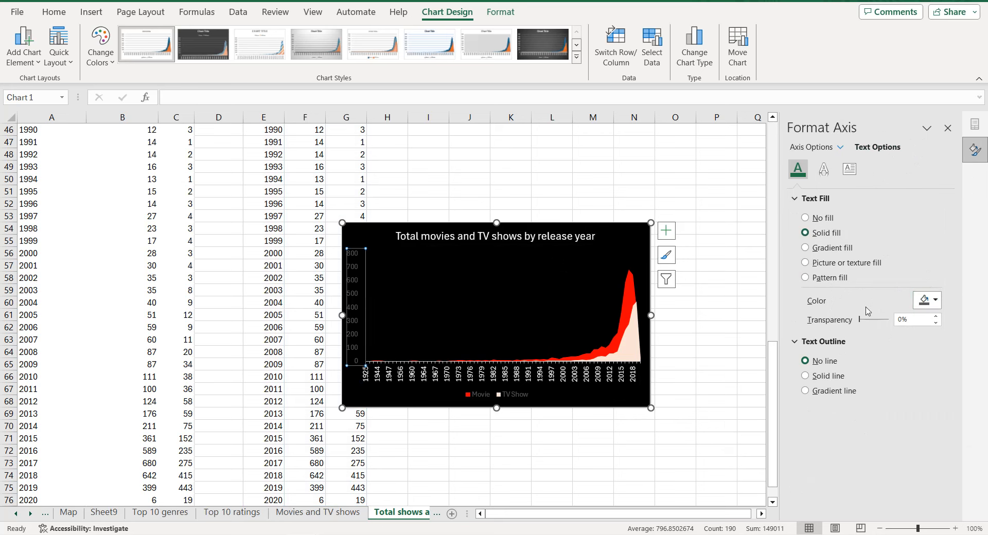
{"action": "left_click", "coordinate": [917, 307]}
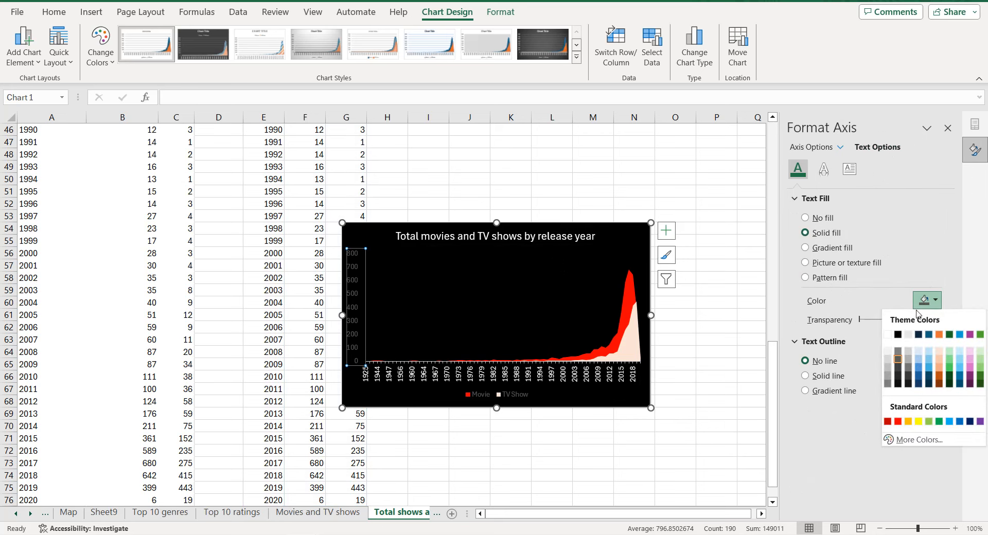
{"action": "left_click", "coordinate": [888, 335]}
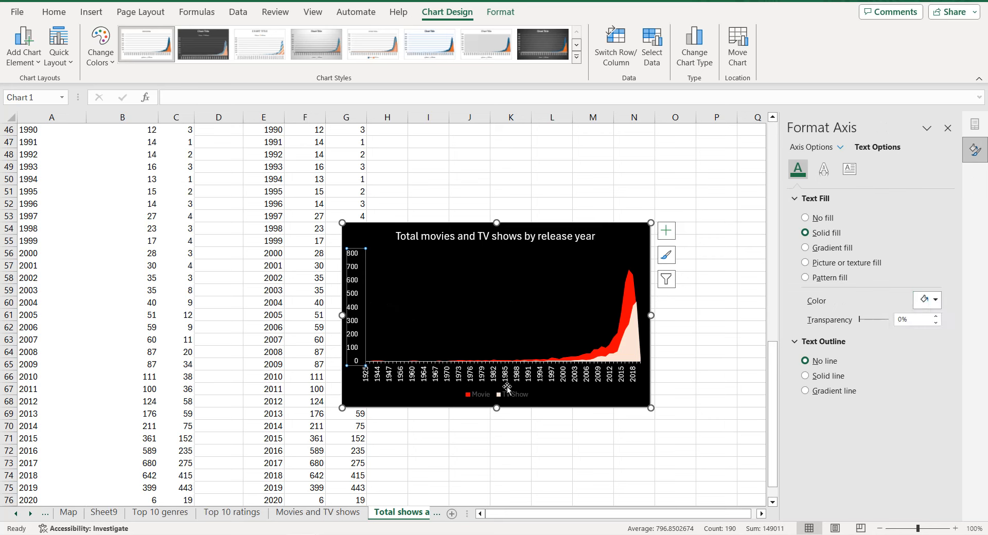
{"action": "left_click", "coordinate": [513, 393]}
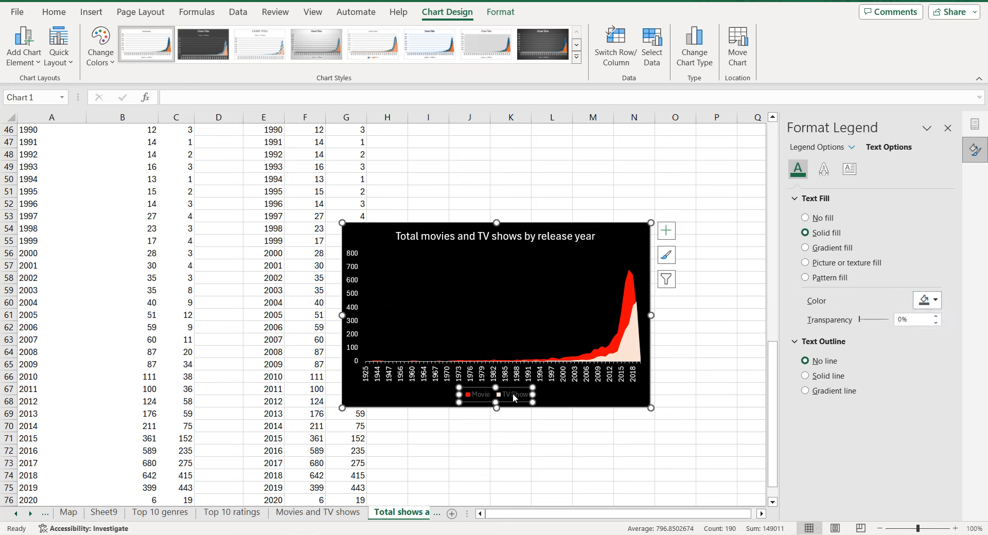
{"action": "left_click", "coordinate": [925, 300]}
{"action": "left_click", "coordinate": [887, 335]}
Copy the finished area chart onto the Dashboard sheet, beside the map chart.
{"action": "left_click", "coordinate": [368, 238]}
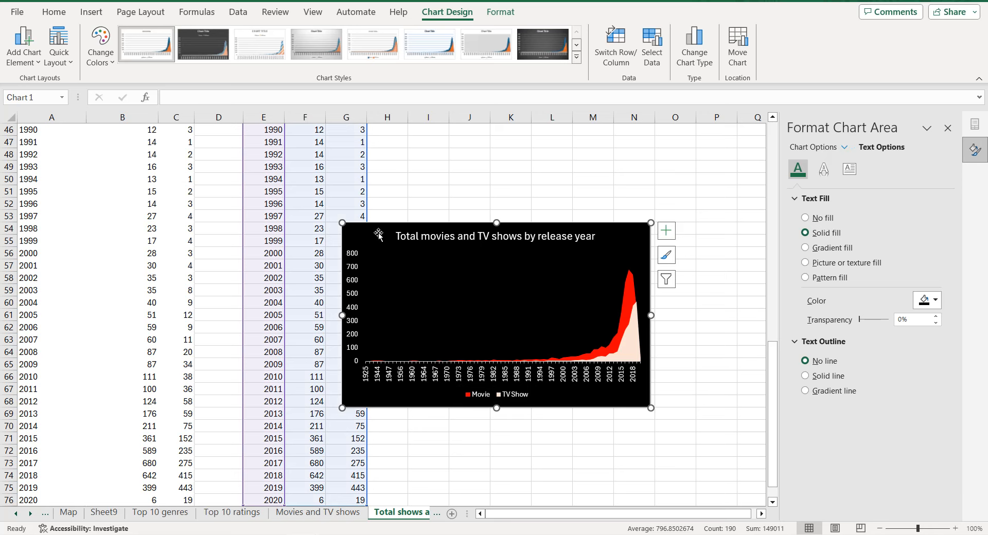
{"action": "left_click", "coordinate": [17, 515]}
{"action": "left_click", "coordinate": [17, 514]}
{"action": "left_click", "coordinate": [109, 512]}
{"action": "left_click", "coordinate": [448, 398]}
{"action": "key", "text": "ctrl+v"}
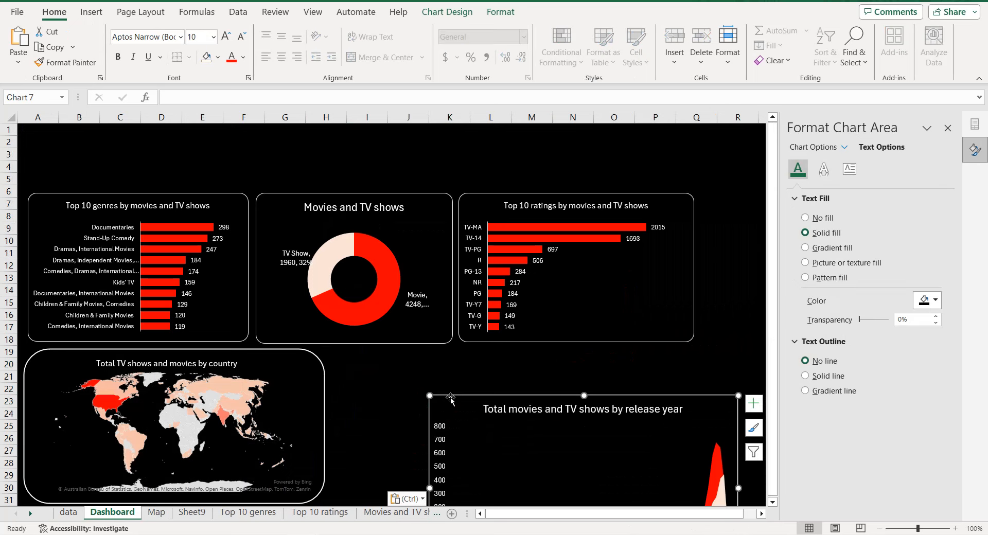
Give the pasted area chart rounded corners and place it directly beside the map, beneath the doughnut chart.
{"action": "left_click", "coordinate": [824, 148]}
{"action": "scroll", "coordinate": [843, 348], "scroll_direction": "down", "scroll_amount": 5}
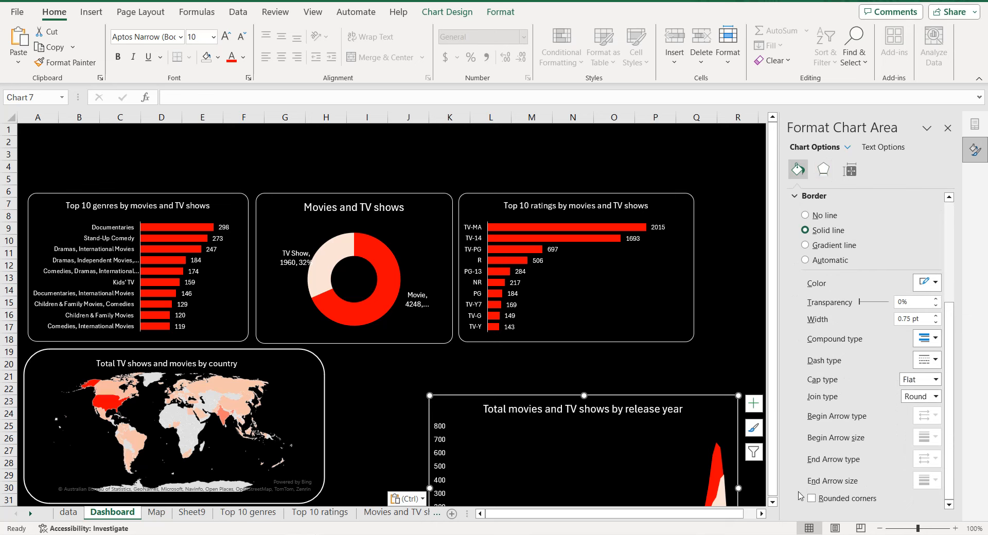
{"action": "left_click", "coordinate": [811, 499]}
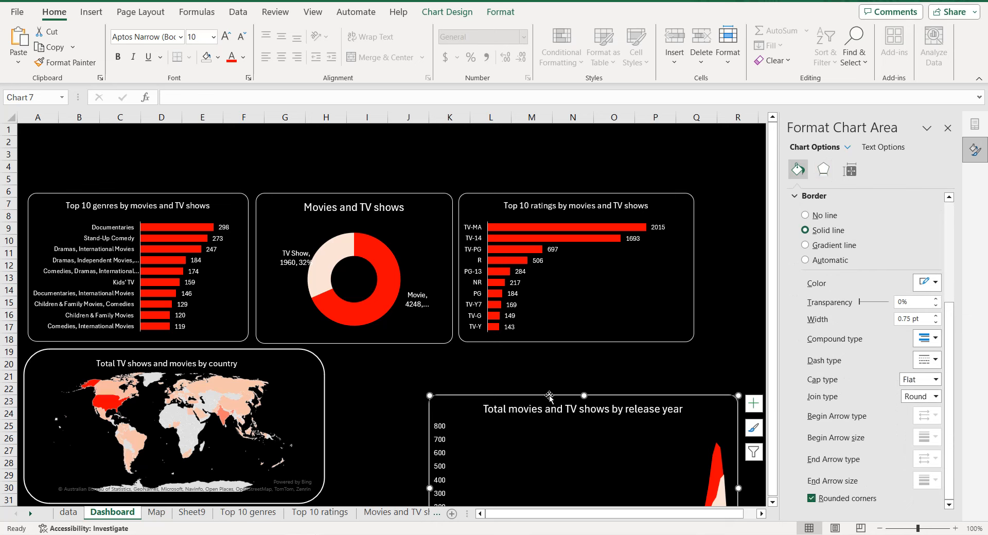
{"action": "left_click_drag", "start_coordinate": [544, 395], "coordinate": [449, 351]}
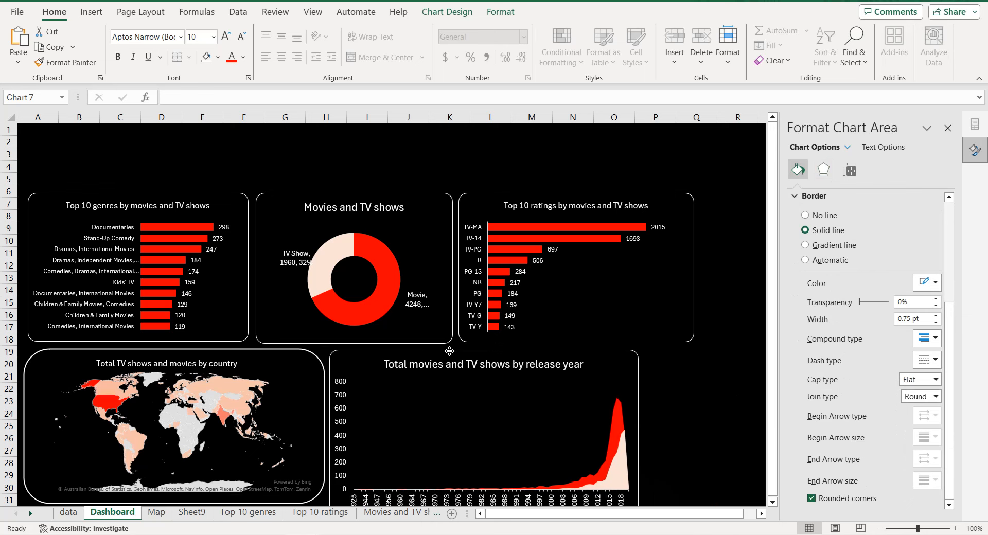
Shorten the area chart to about 2.47", shift it beneath the ratings chart, and widen it to about 5.1".
{"action": "scroll", "coordinate": [597, 371], "scroll_direction": "down", "scroll_amount": 2}
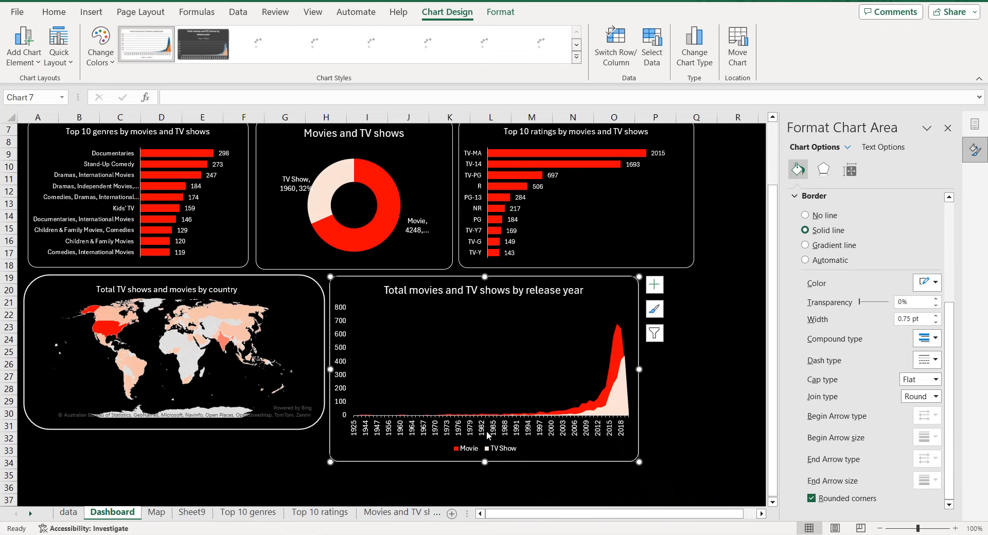
{"action": "mouse_move", "coordinate": [485, 462]}
{"action": "left_mouse_down"}
{"action": "mouse_move", "coordinate": [485, 424]}
{"action": "mouse_move", "coordinate": [485, 433]}
{"action": "left_mouse_up"}
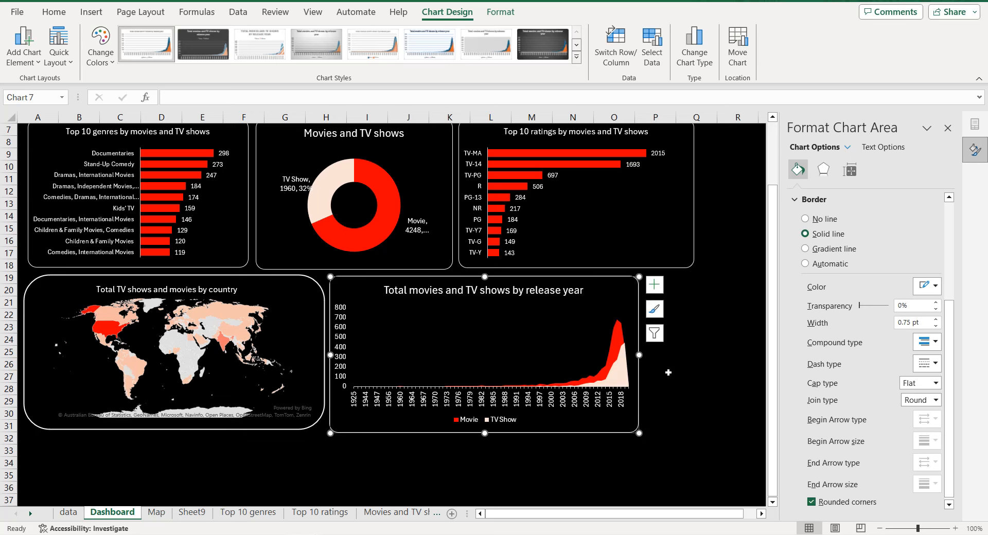
{"action": "scroll", "coordinate": [746, 351], "scroll_direction": "up", "scroll_amount": 1}
{"action": "left_click_drag", "start_coordinate": [530, 314], "coordinate": [587, 313]}
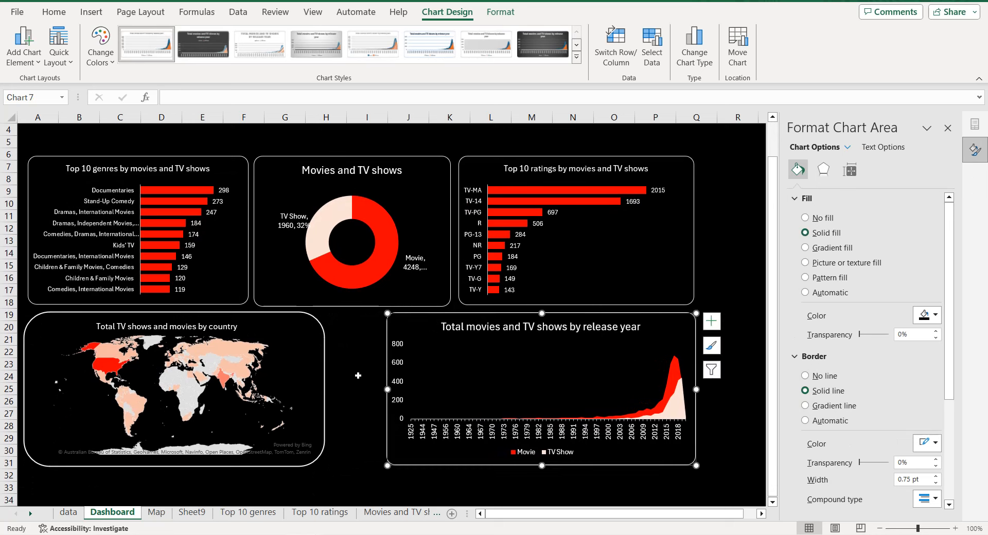
{"action": "left_click_drag", "start_coordinate": [388, 389], "coordinate": [381, 390]}
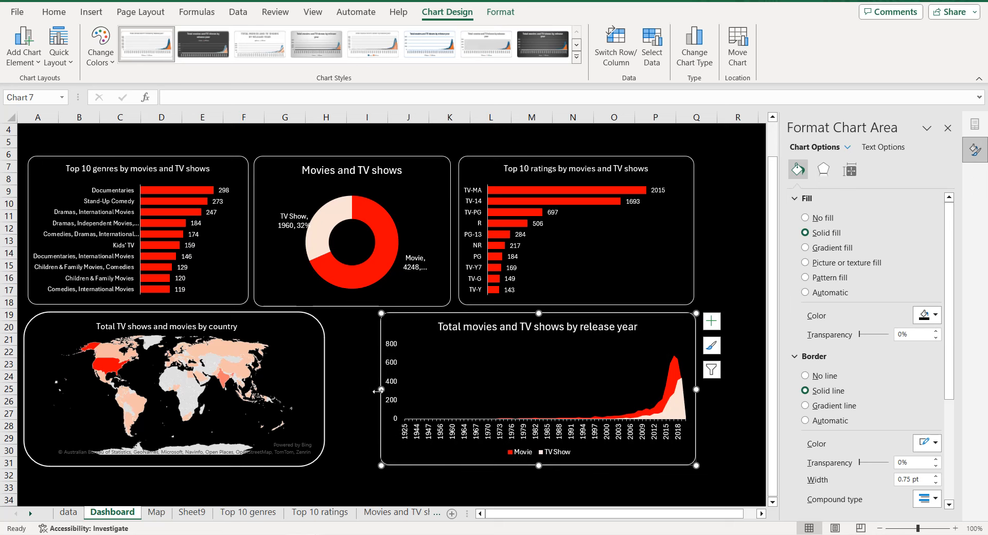
Set the width of the rounded outline around the map to 5".
{"action": "left_click", "coordinate": [317, 382]}
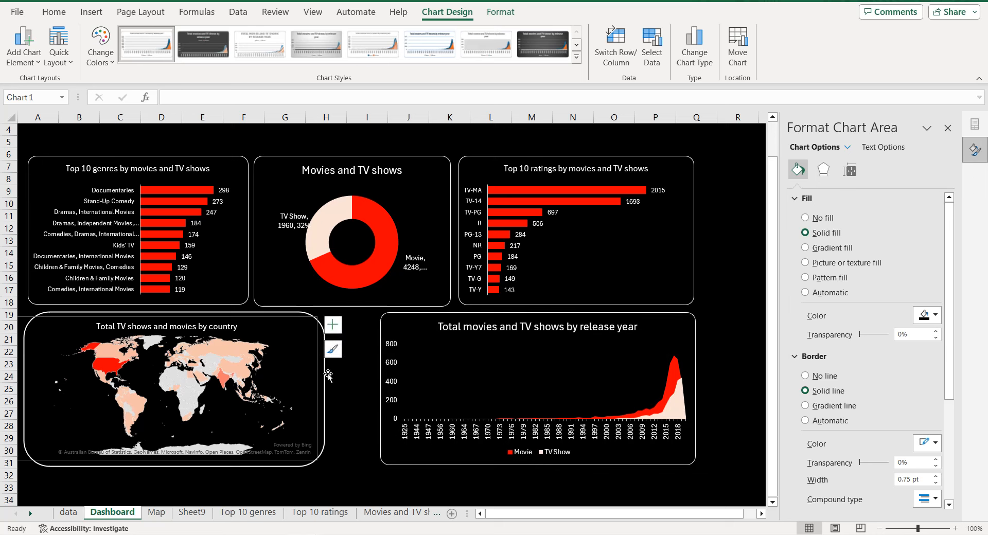
{"action": "left_click", "coordinate": [326, 375]}
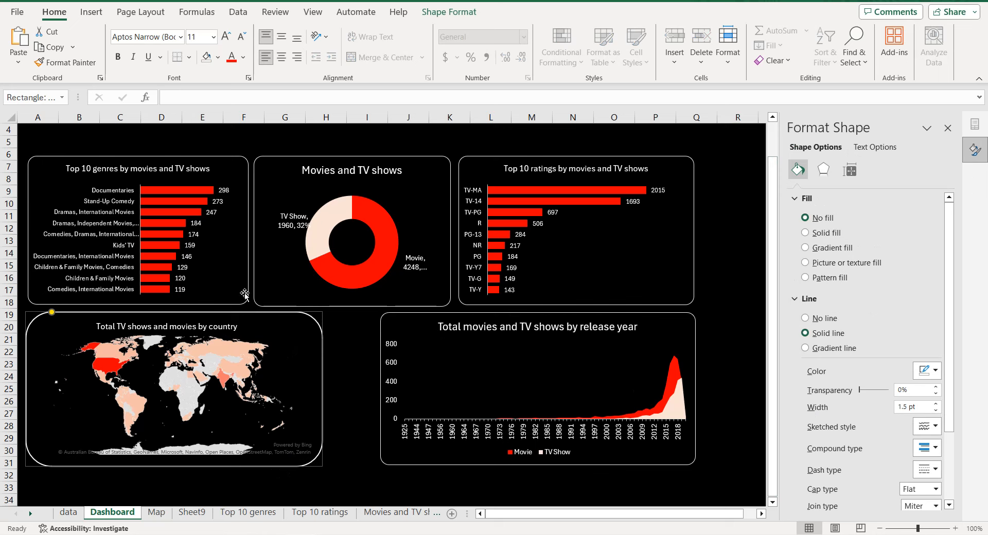
{"action": "left_click", "coordinate": [470, 12]}
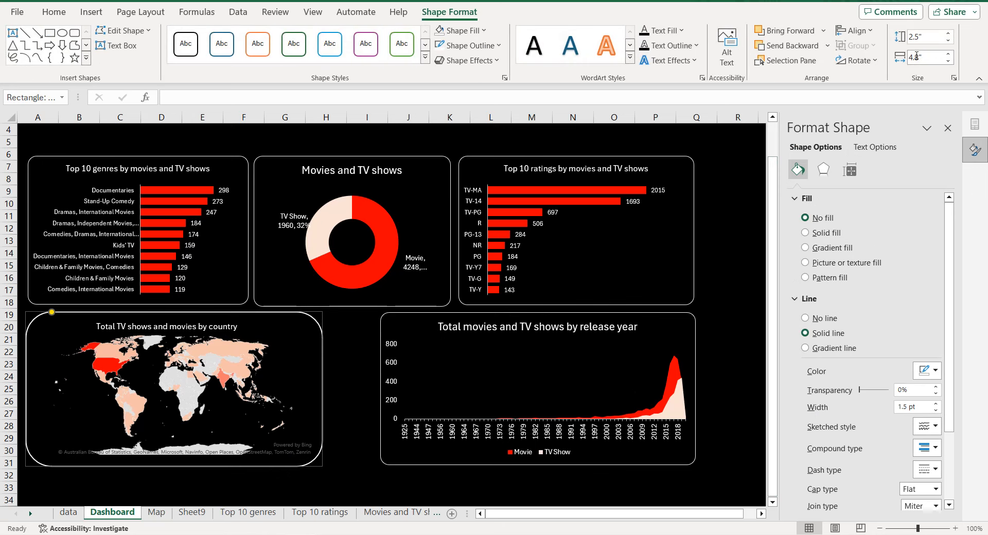
{"action": "left_click", "coordinate": [949, 54]}
{"action": "left_click", "coordinate": [949, 54]}
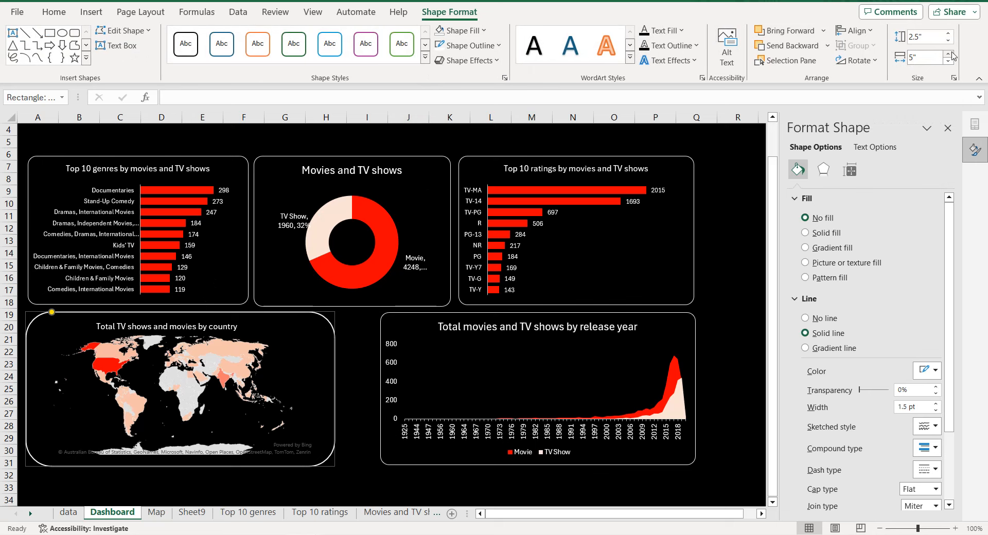
Set the area chart's width on the dashboard to 5.5".
{"action": "left_click", "coordinate": [394, 313]}
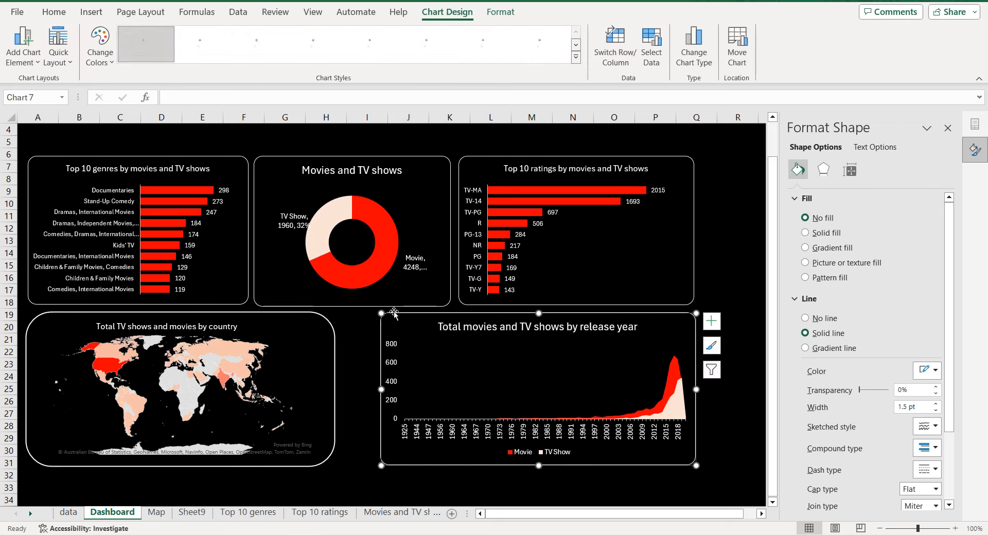
{"action": "left_click", "coordinate": [485, 14]}
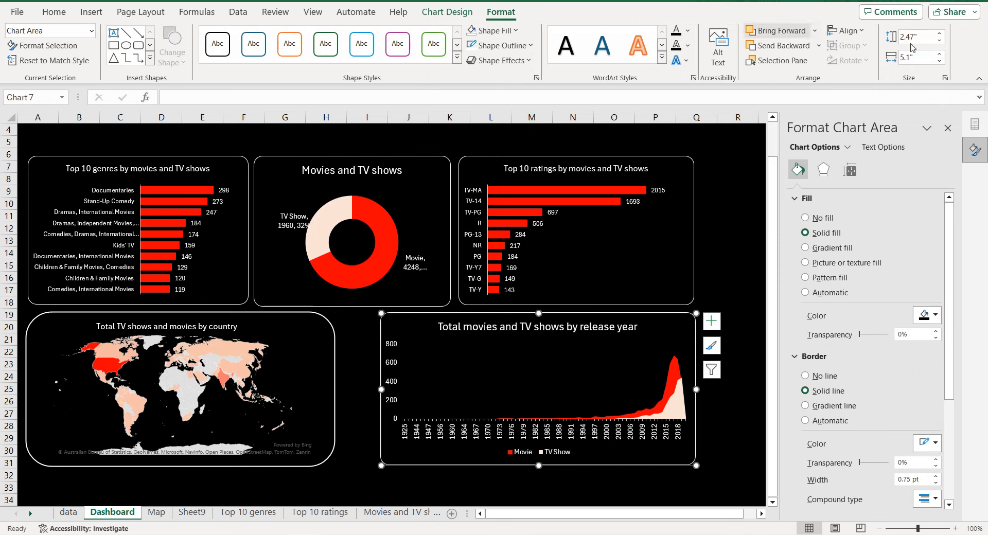
{"action": "left_click", "coordinate": [941, 54]}
{"action": "left_click", "coordinate": [940, 54]}
{"action": "left_click", "coordinate": [940, 54]}
{"action": "left_click", "coordinate": [940, 54]}
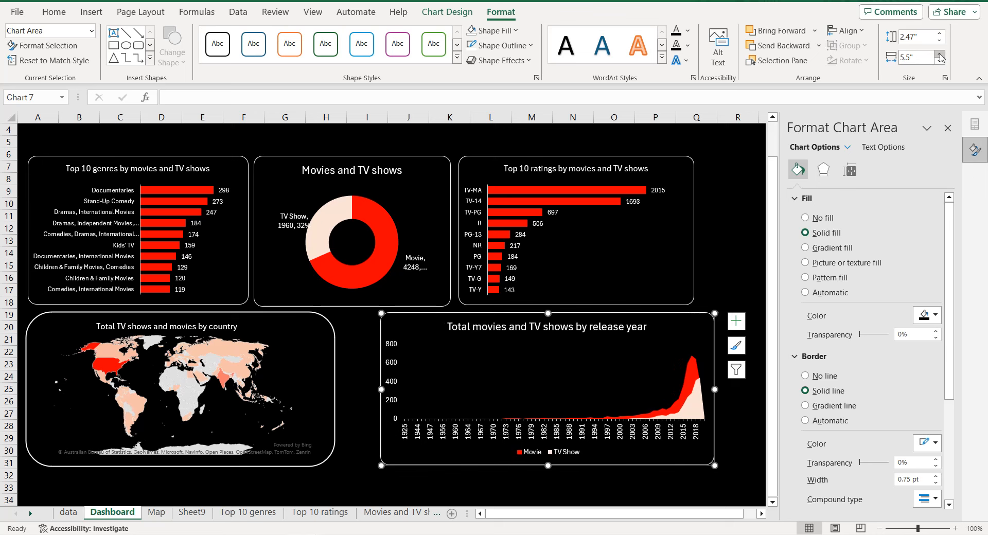
Move the area chart closer to the map and nudge it toward the outer edge of the ratings chart above.
{"action": "left_click_drag", "start_coordinate": [704, 313], "coordinate": [675, 306]}
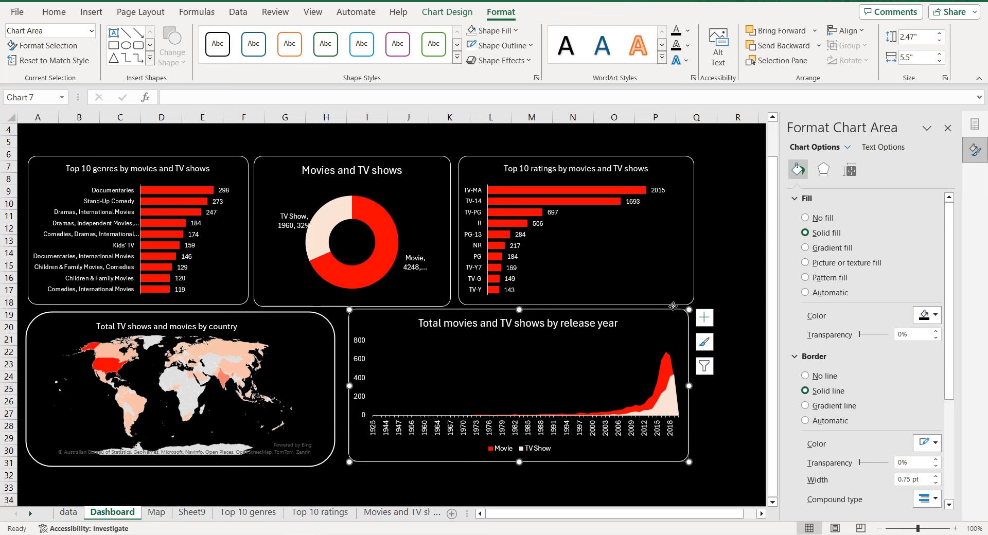
{"action": "key", "text": "Right"}
{"action": "key", "text": "Right"}
{"action": "key", "text": "Right"}
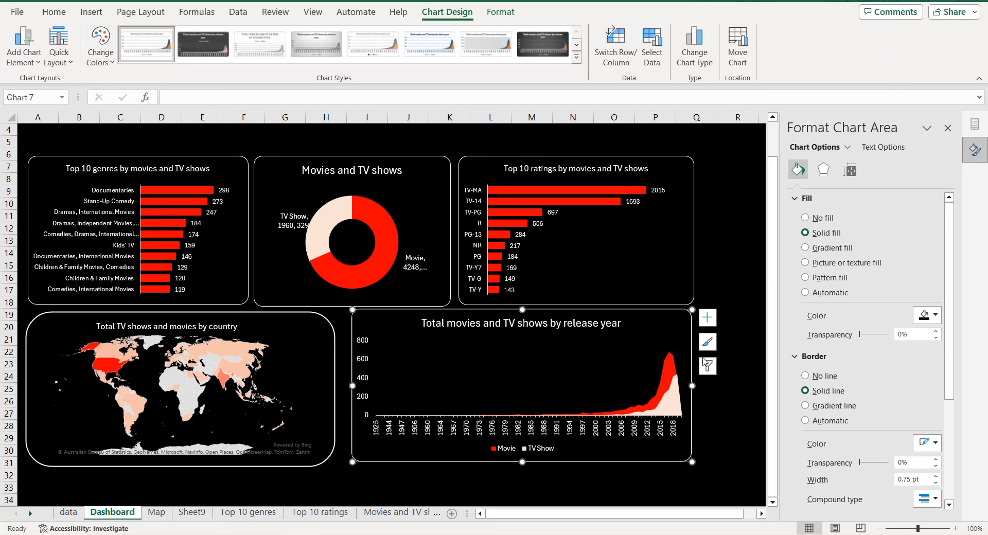
Reduce the corner rounding of the map's outline and lower the area chart slightly to align with it.
{"action": "left_click", "coordinate": [322, 315]}
{"action": "left_click_drag", "start_coordinate": [51, 312], "coordinate": [38, 312]}
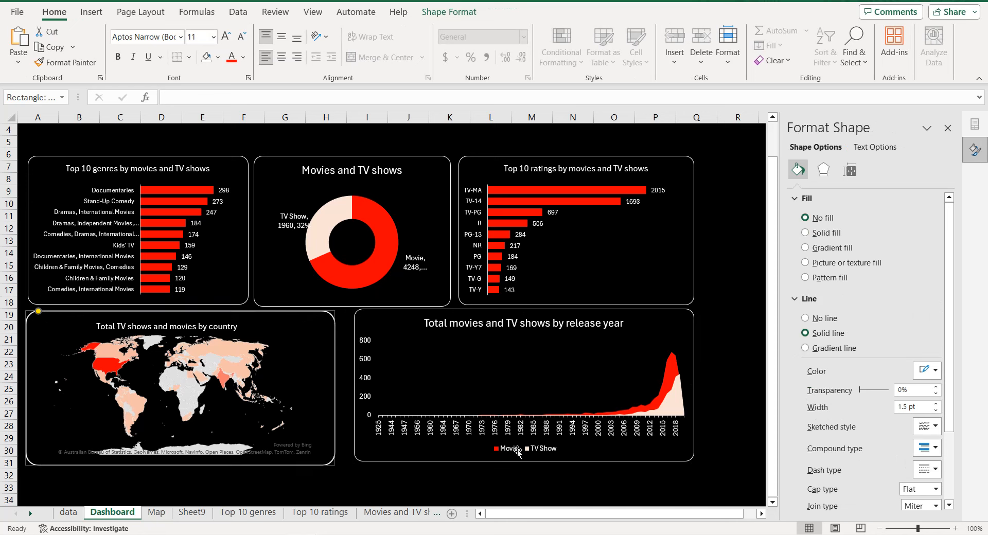
{"action": "left_click_drag", "start_coordinate": [430, 463], "coordinate": [429, 466]}
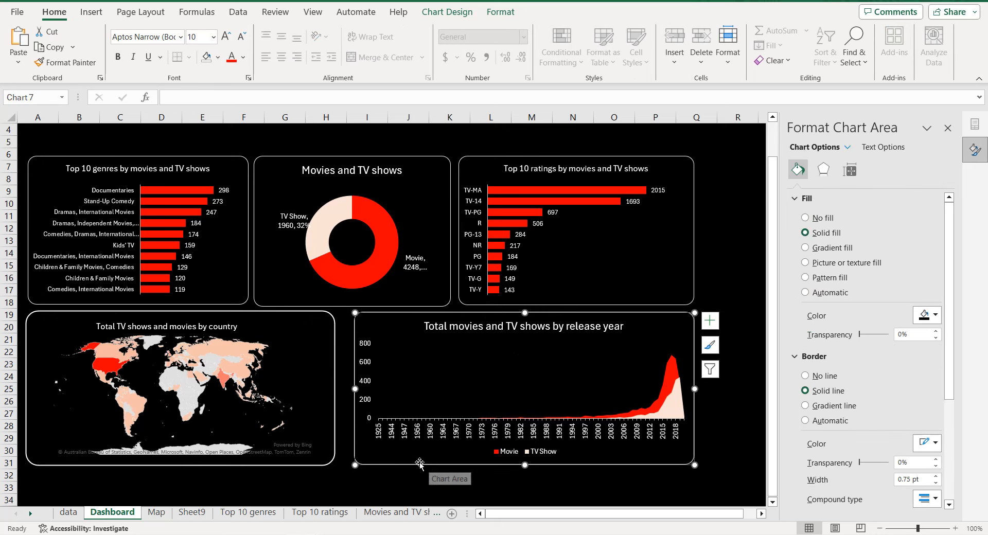
Widen the map's outline to 5.2" so it reaches close to the area chart.
{"action": "left_click", "coordinate": [330, 376]}
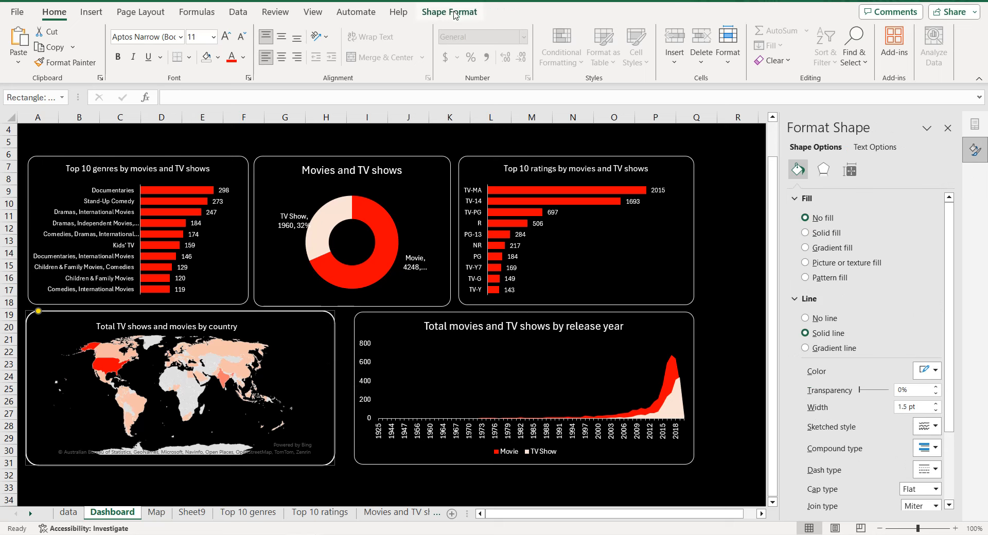
{"action": "left_click", "coordinate": [455, 14]}
{"action": "left_click", "coordinate": [950, 54]}
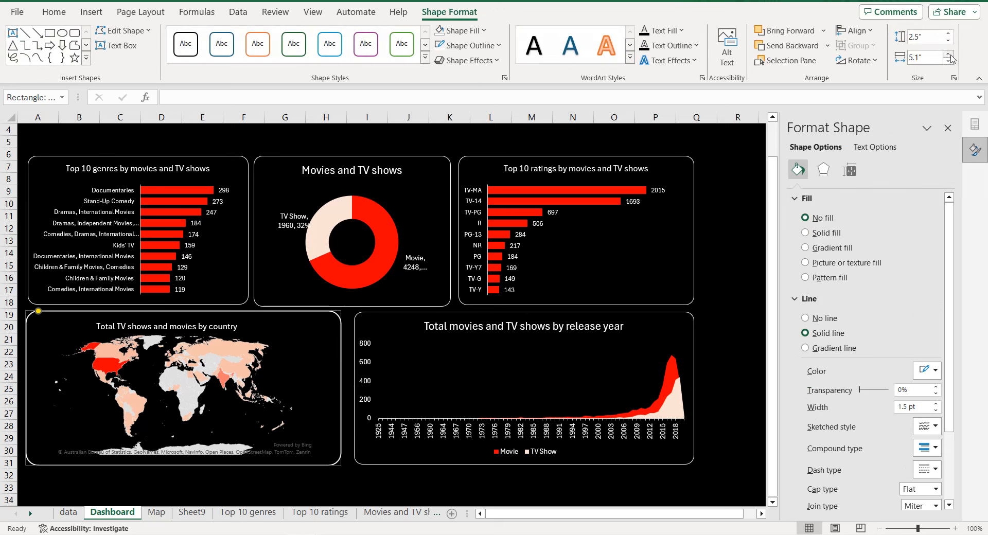
{"action": "left_click", "coordinate": [950, 54]}
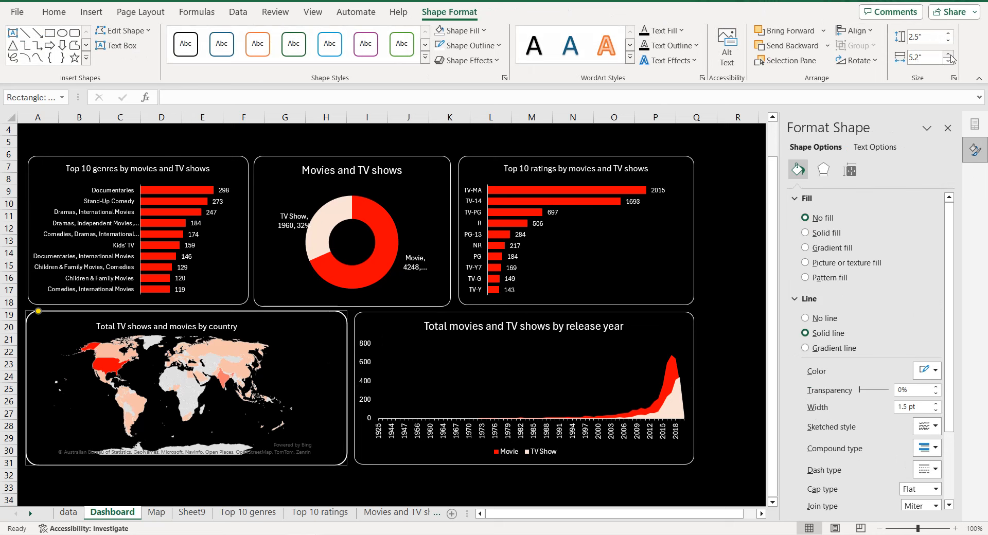
{"action": "left_click", "coordinate": [710, 223]}
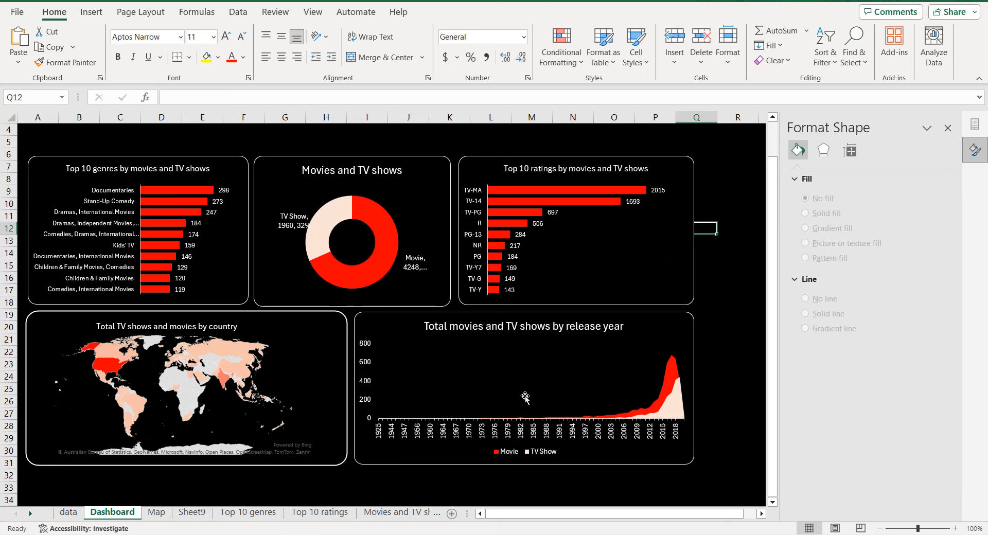
Start a rounded rectangle shape for the empty band above the dashboard charts.
{"action": "scroll", "coordinate": [727, 322], "scroll_direction": "up", "scroll_amount": 1}
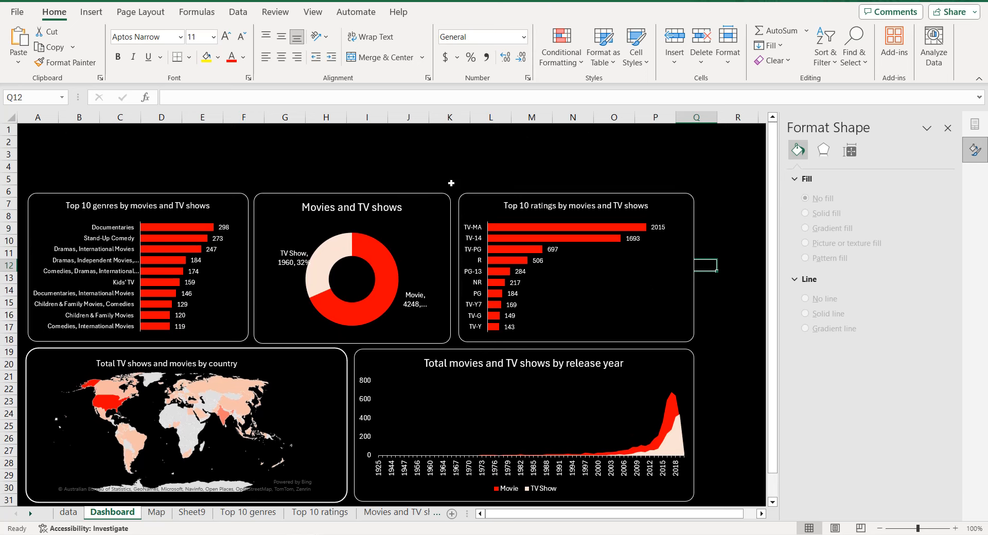
{"action": "left_click", "coordinate": [102, 15]}
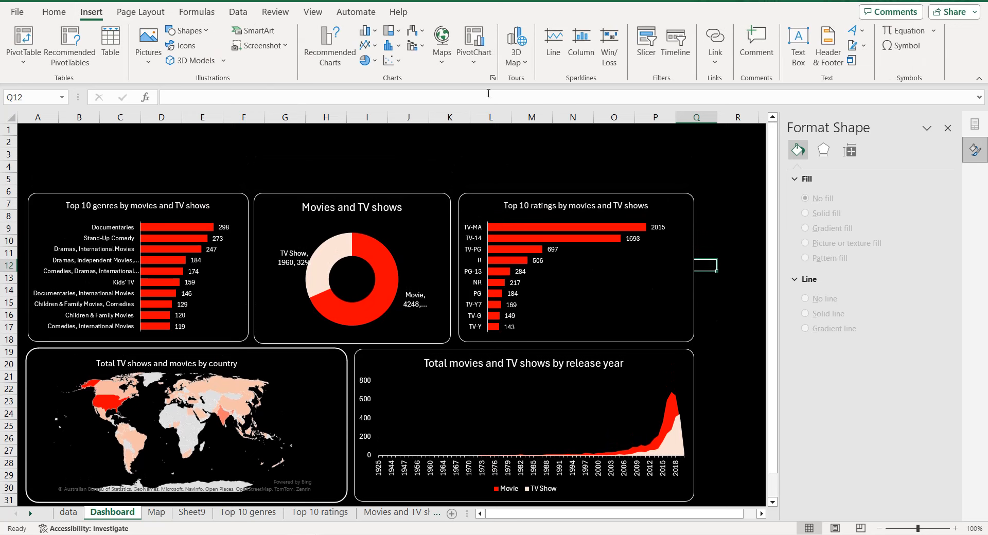
{"action": "left_click", "coordinate": [186, 30]}
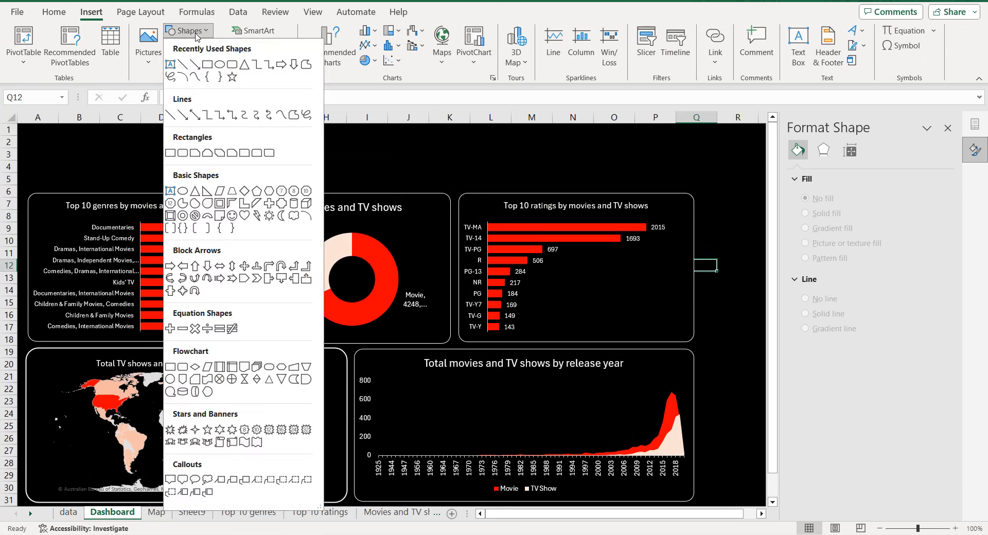
{"action": "left_click", "coordinate": [217, 64]}
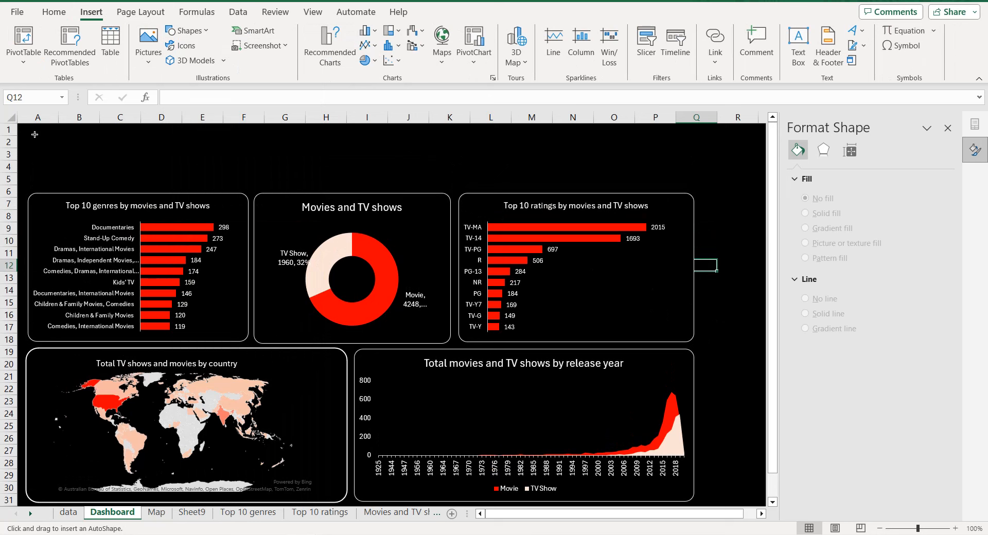
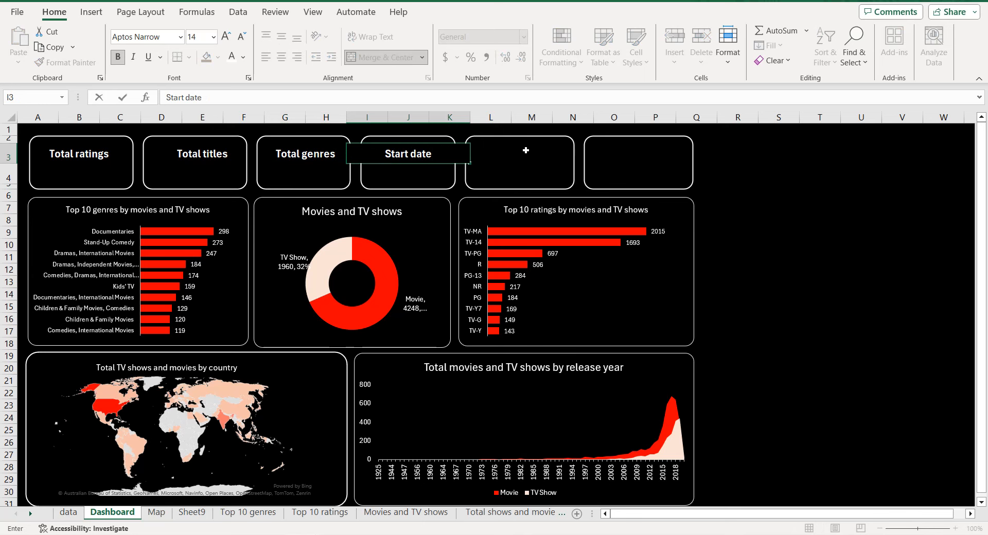
Enter the headings "End date" in L3 and "Locations" in O3 for the last two cards.
{"action": "type", "text": "End date"}
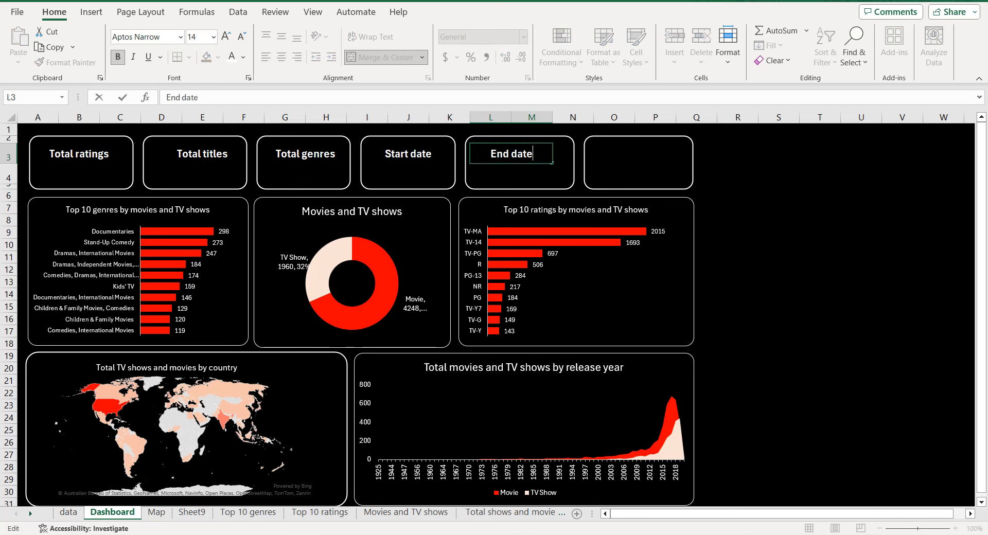
{"action": "left_click", "coordinate": [617, 160]}
{"action": "type", "text": "Locations"}
{"action": "key", "text": "Return"}
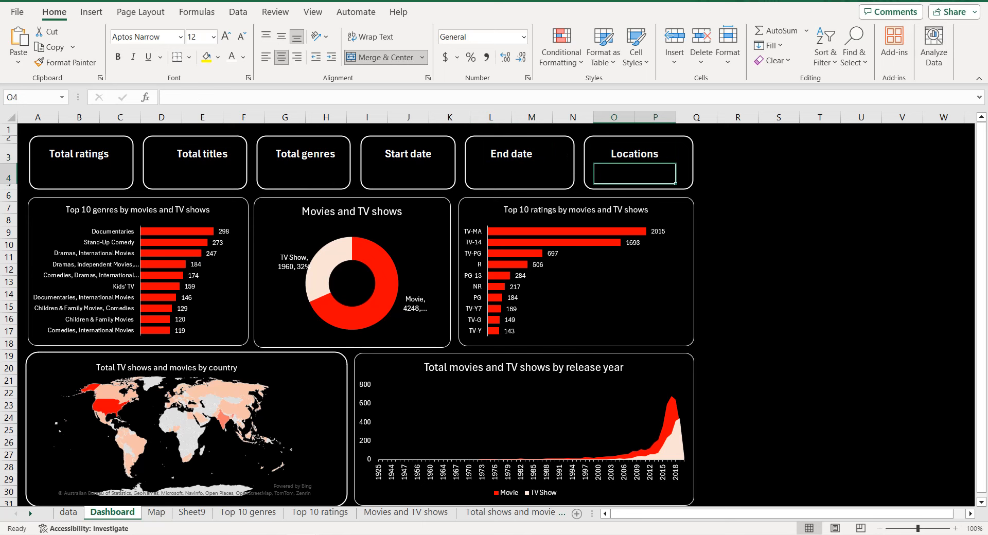
Left-align the "End date" heading in L3 and pad it with leading spaces to center it in its card.
{"action": "left_click", "coordinate": [517, 154]}
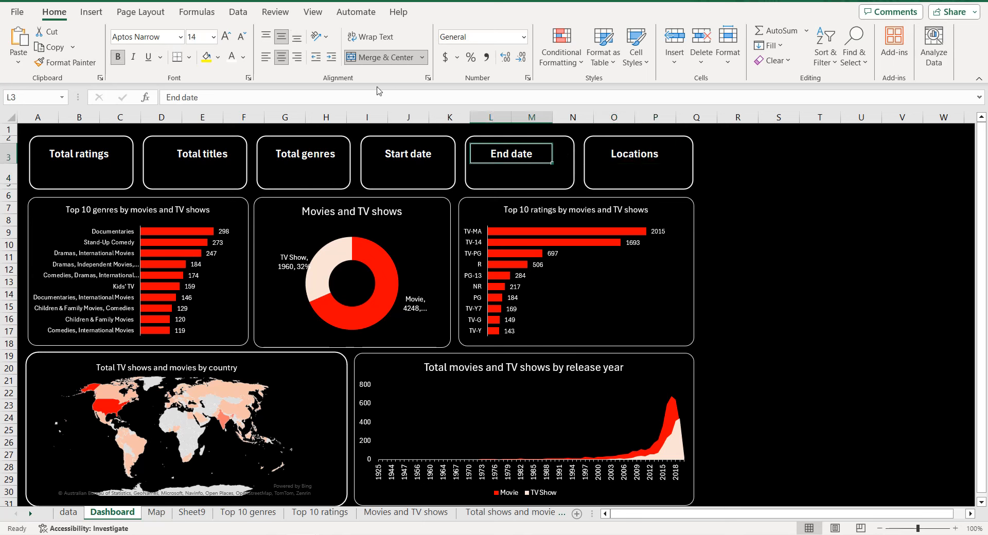
{"action": "left_click", "coordinate": [266, 57]}
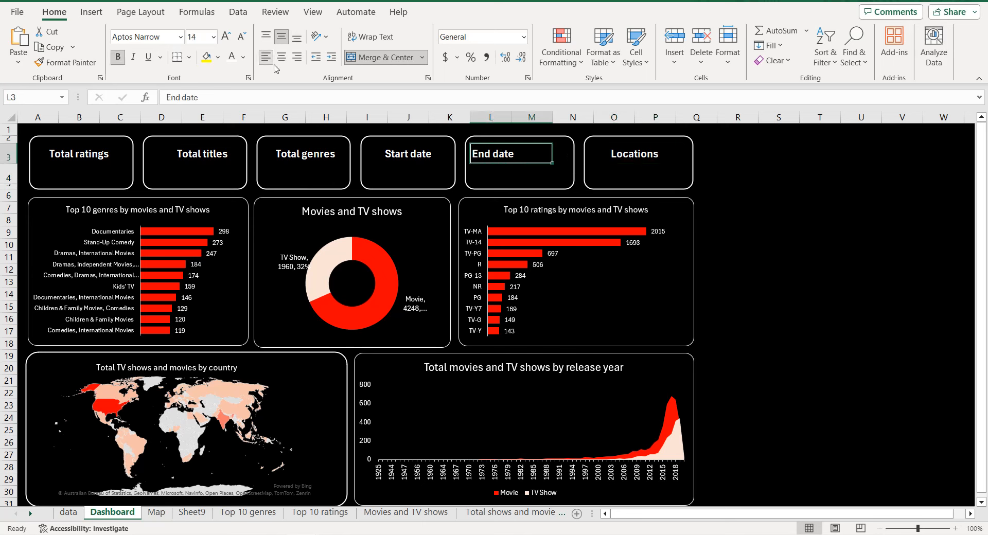
{"action": "double_click", "coordinate": [479, 154]}
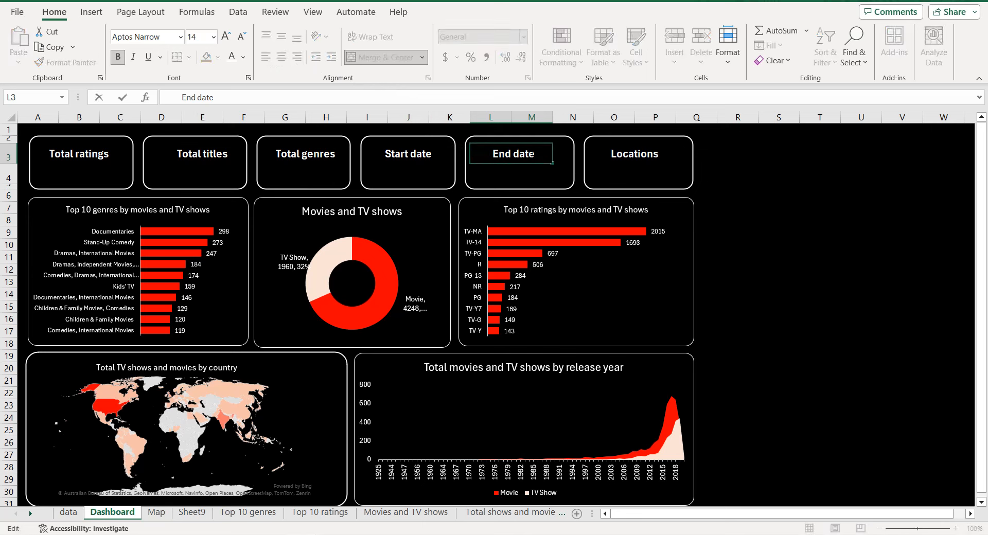
{"action": "key", "text": "Return"}
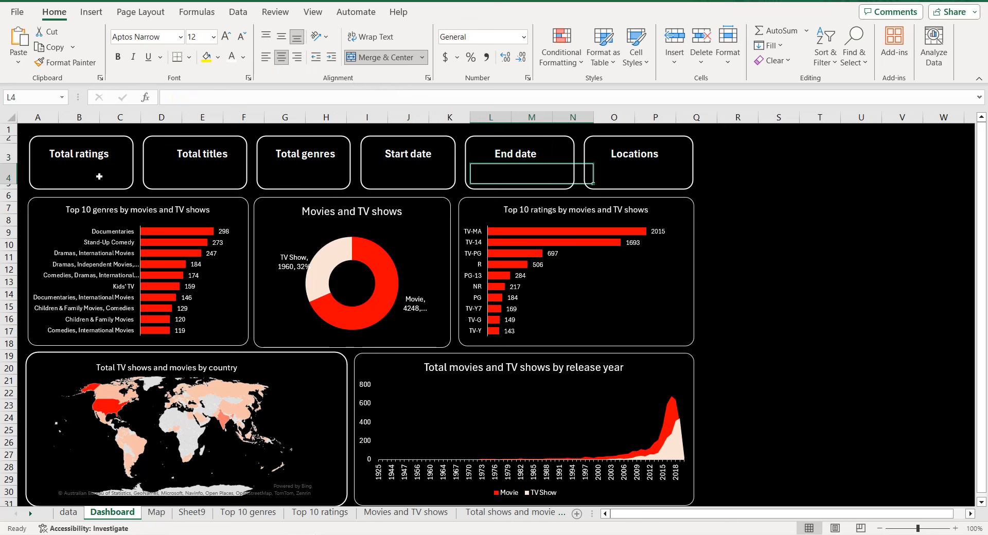
On the Cards sheet, add the country field to the empty PivotTable as a count value.
{"action": "left_click", "coordinate": [64, 177]}
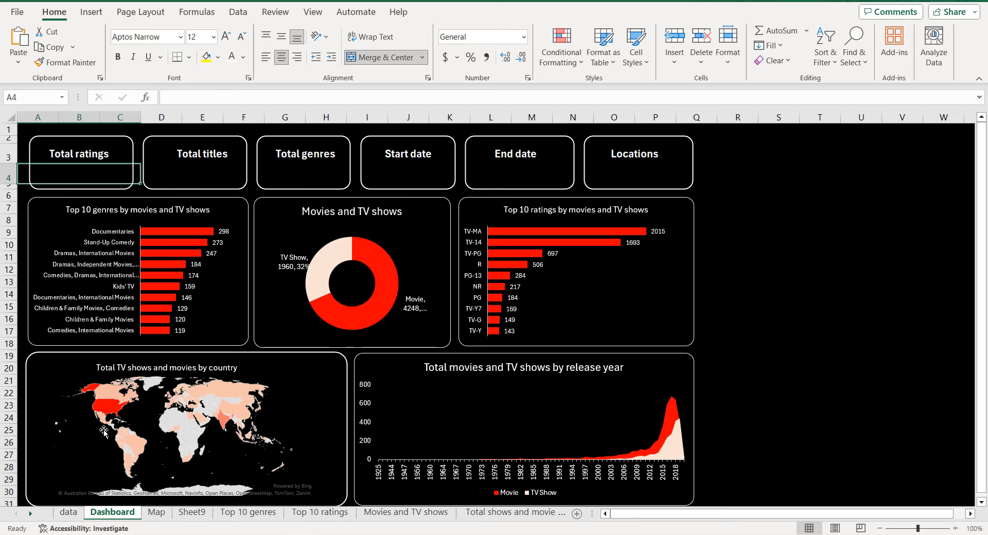
{"action": "left_click", "coordinate": [30, 514]}
{"action": "left_click", "coordinate": [29, 514]}
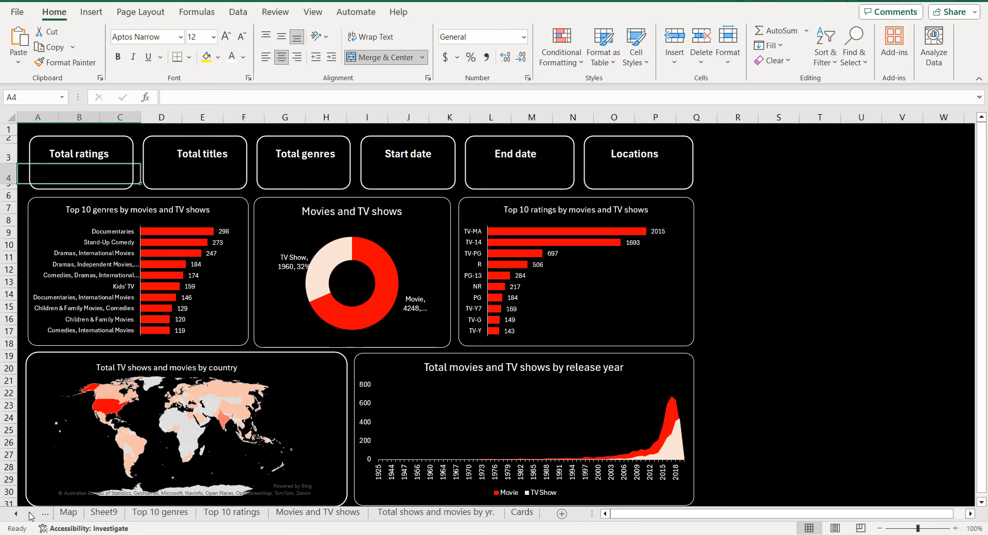
{"action": "left_click", "coordinate": [522, 513]}
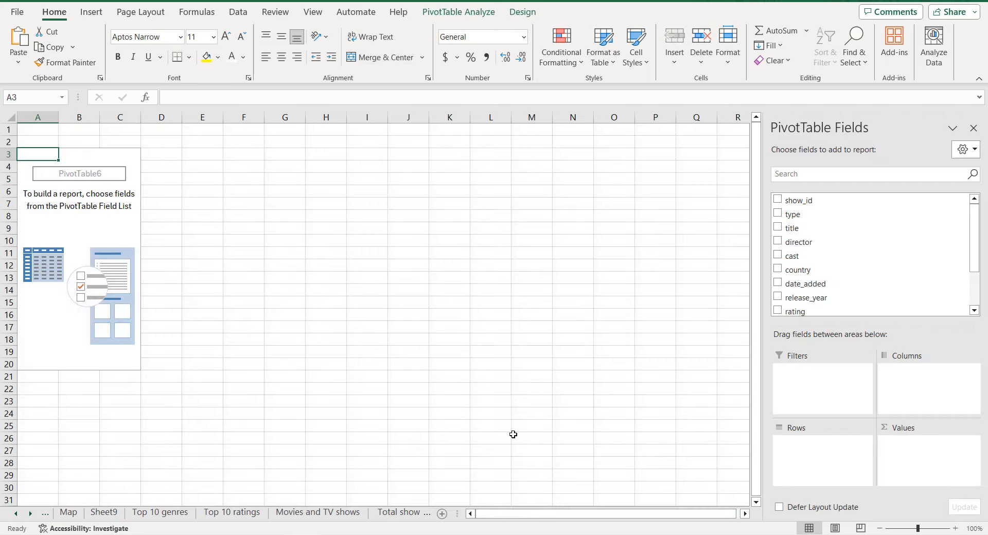
{"action": "left_click", "coordinate": [90, 251]}
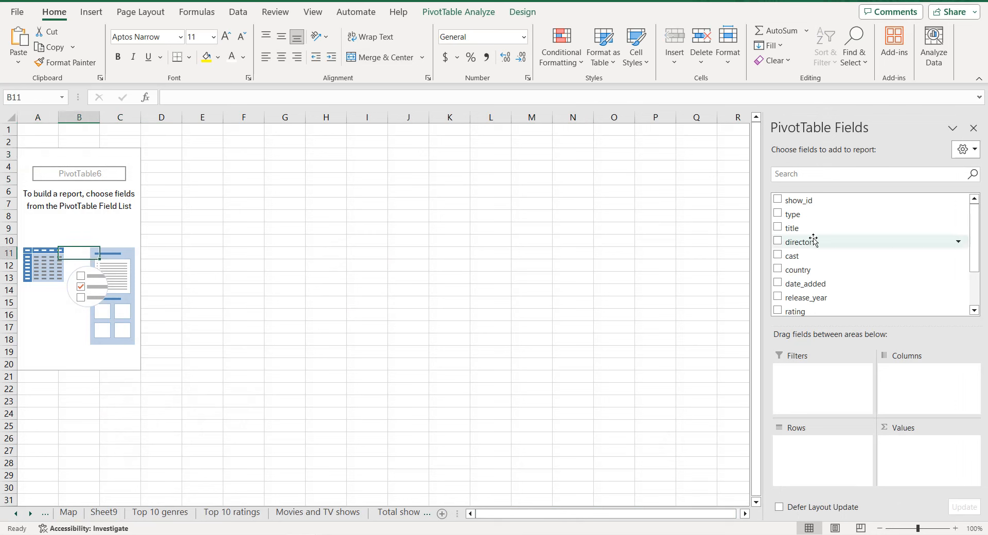
{"action": "scroll", "coordinate": [810, 256], "scroll_direction": "down", "scroll_amount": 2}
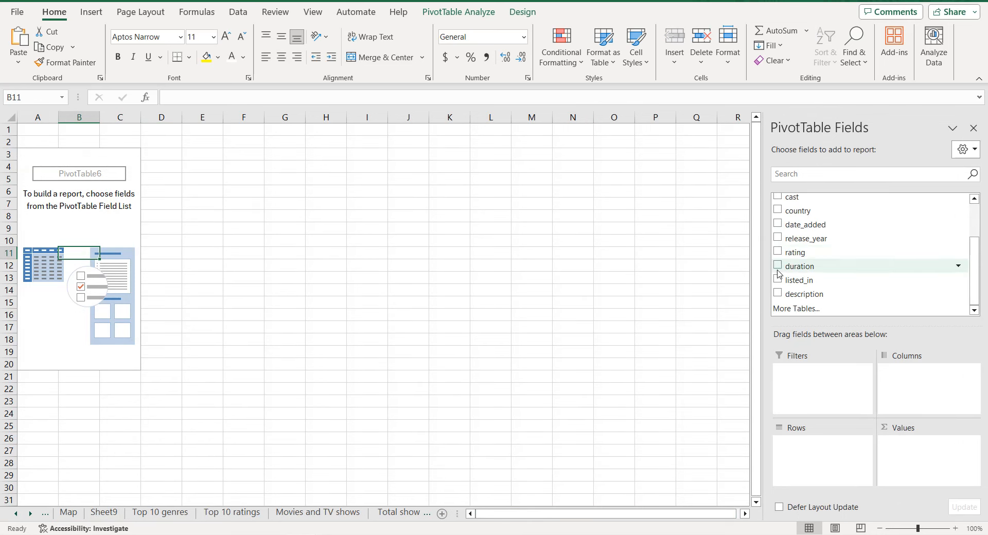
{"action": "scroll", "coordinate": [788, 259], "scroll_direction": "up", "scroll_amount": 2}
{"action": "scroll", "coordinate": [788, 259], "scroll_direction": "down", "scroll_amount": 2}
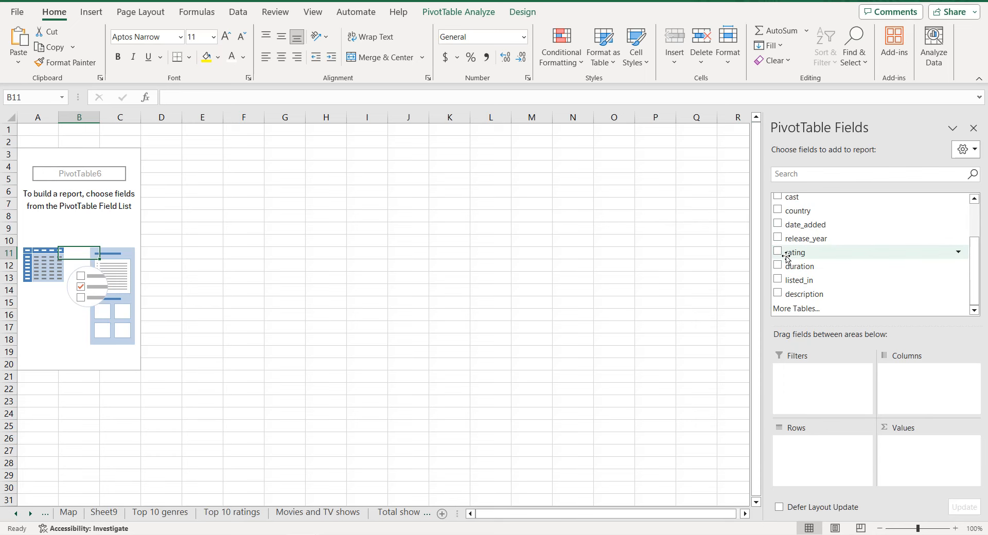
{"action": "scroll", "coordinate": [781, 256], "scroll_direction": "up", "scroll_amount": 2}
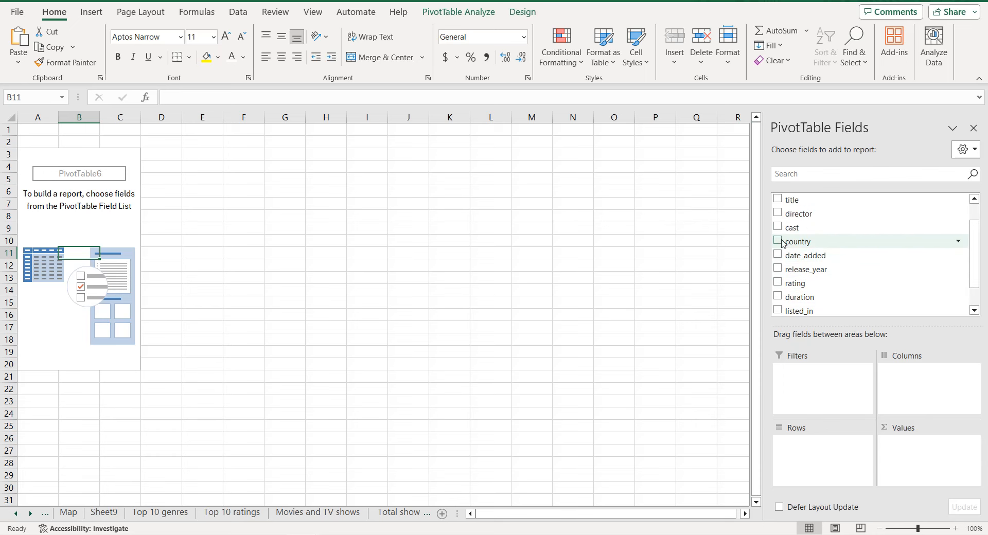
{"action": "left_click", "coordinate": [779, 242]}
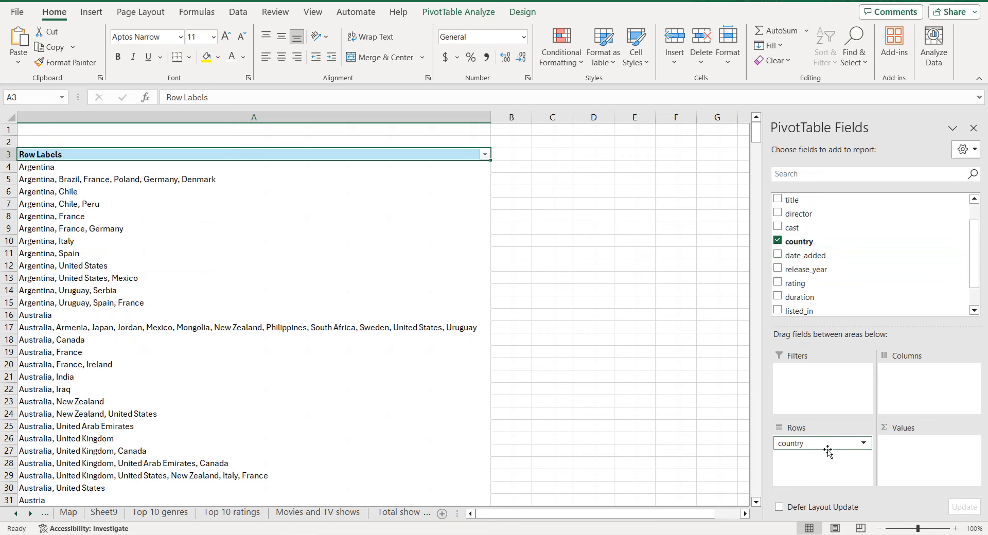
{"action": "left_click_drag", "start_coordinate": [827, 451], "coordinate": [896, 446]}
Check the summary functions offered in the country count's value field settings for a distinct count.
{"action": "left_click", "coordinate": [895, 445]}
{"action": "left_click", "coordinate": [898, 426]}
{"action": "scroll", "coordinate": [482, 268], "scroll_direction": "down", "scroll_amount": 2}
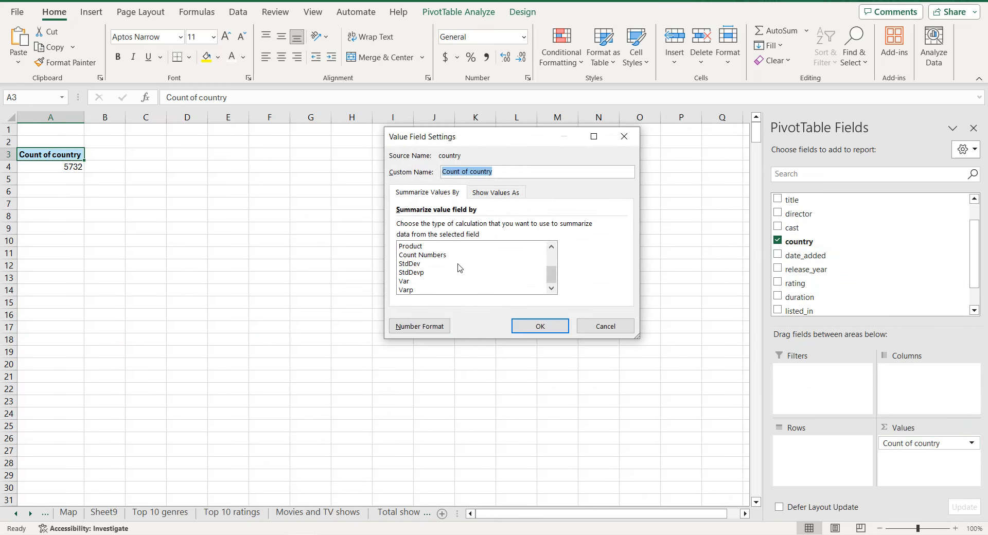
{"action": "scroll", "coordinate": [459, 268], "scroll_direction": "up", "scroll_amount": 2}
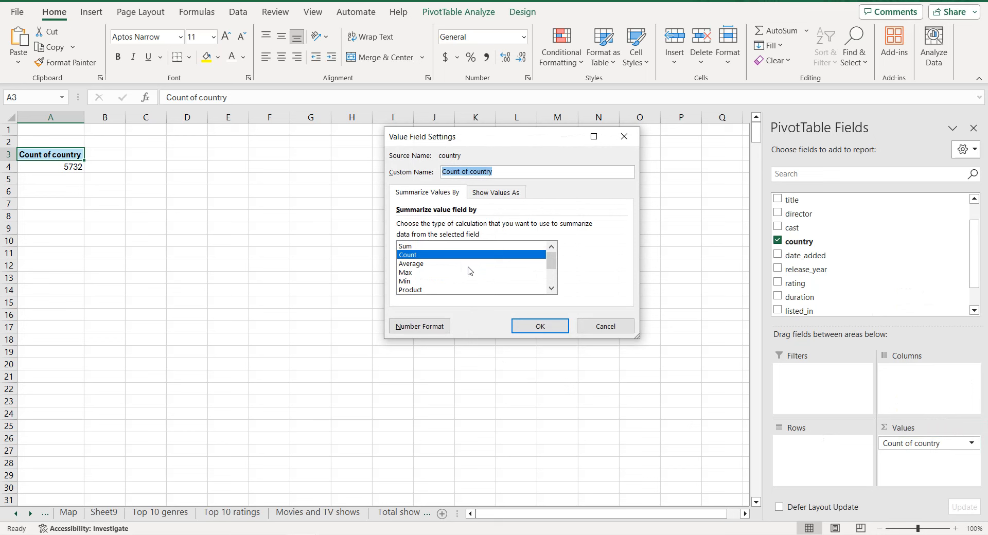
{"action": "left_click", "coordinate": [610, 327]}
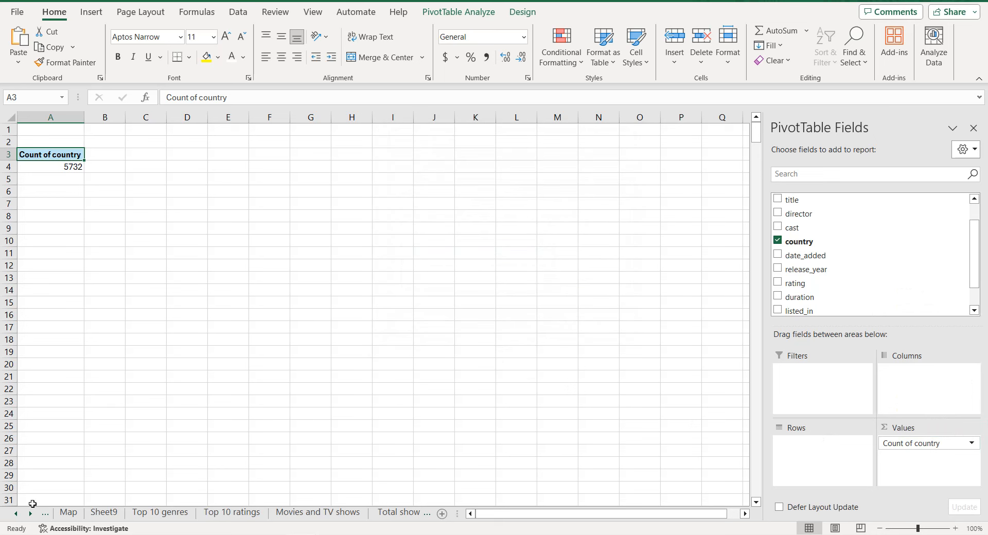
Create a PivotTable from Table1 on a new worksheet with the data added to the Data Model.
{"action": "left_click", "coordinate": [17, 515]}
{"action": "left_click", "coordinate": [17, 514]}
{"action": "left_click", "coordinate": [69, 513]}
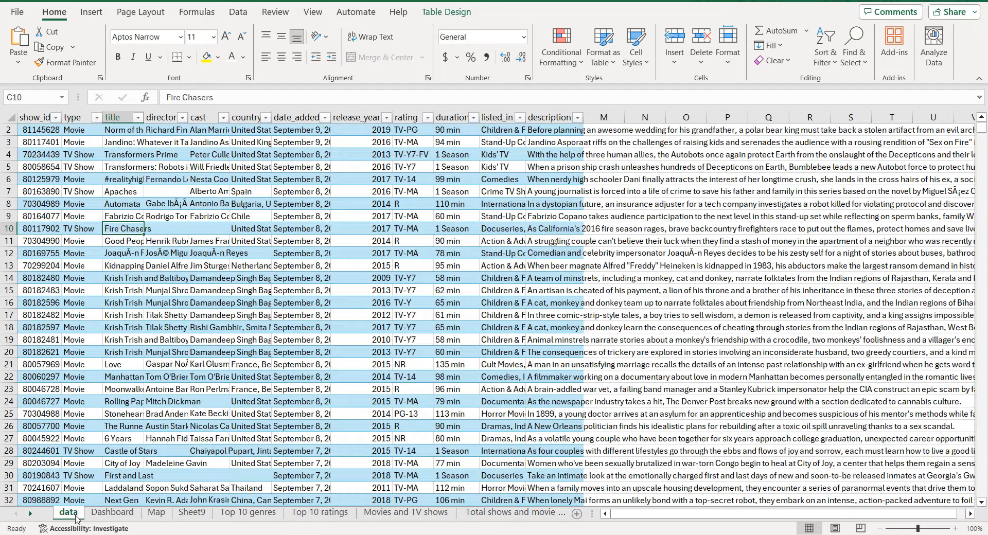
{"action": "left_click", "coordinate": [194, 322]}
{"action": "left_click", "coordinate": [91, 12]}
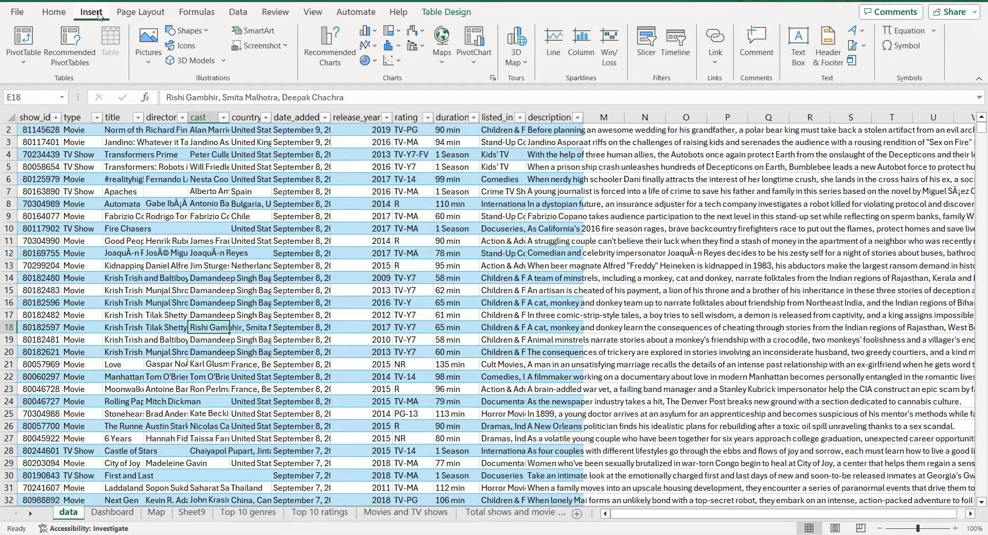
{"action": "left_click", "coordinate": [23, 35]}
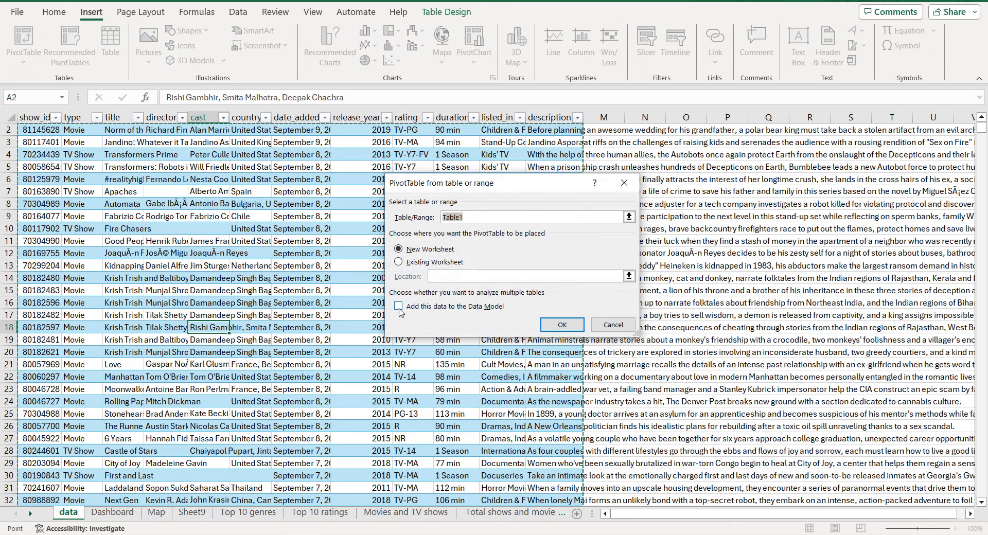
{"action": "left_click", "coordinate": [399, 307]}
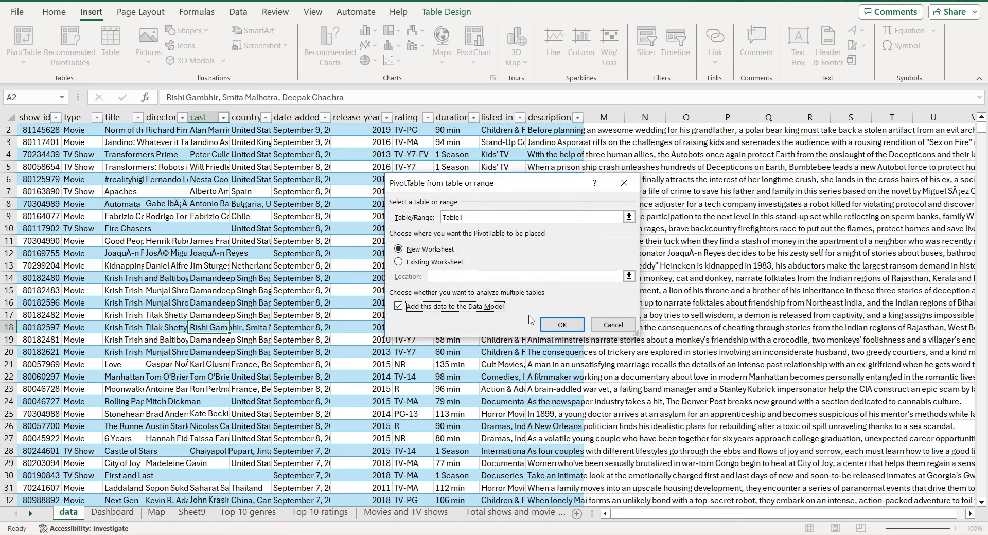
{"action": "left_click", "coordinate": [561, 325]}
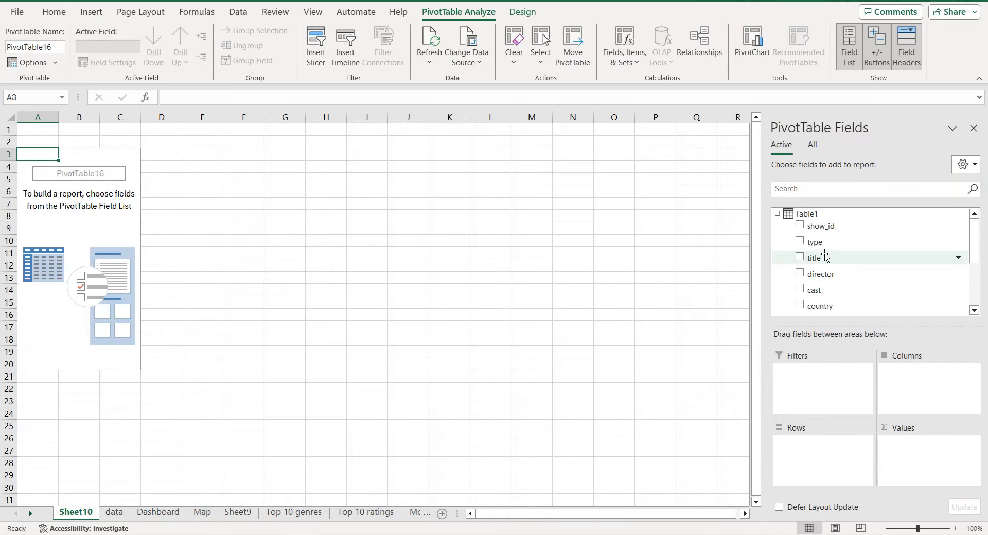
Add country as a value in the new PivotTable and summarize it by Distinct Count.
{"action": "scroll", "coordinate": [806, 260], "scroll_direction": "down", "scroll_amount": 1}
{"action": "left_click", "coordinate": [807, 278]}
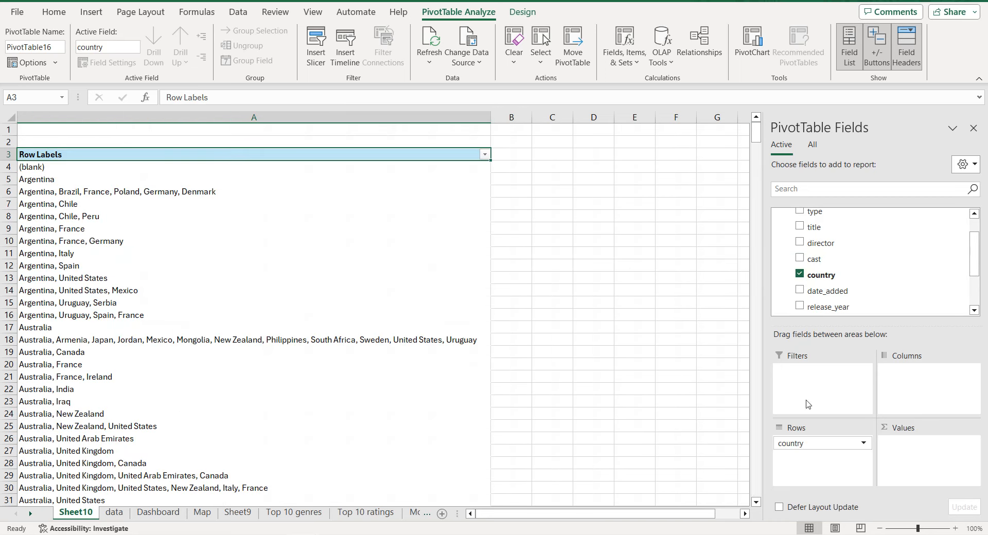
{"action": "left_click_drag", "start_coordinate": [816, 444], "coordinate": [914, 443]}
{"action": "left_click", "coordinate": [913, 442]}
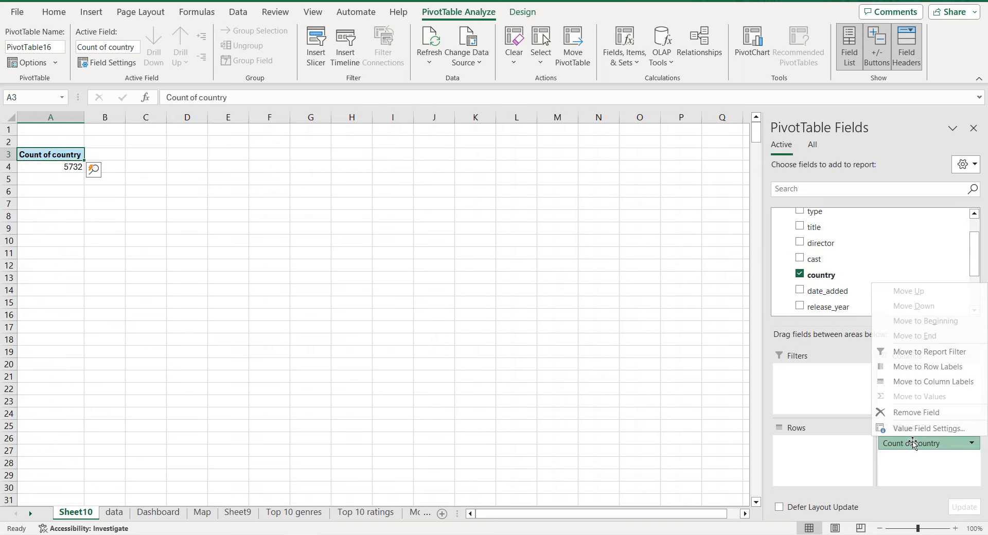
{"action": "left_click", "coordinate": [913, 440]}
{"action": "scroll", "coordinate": [462, 273], "scroll_direction": "down", "scroll_amount": 2}
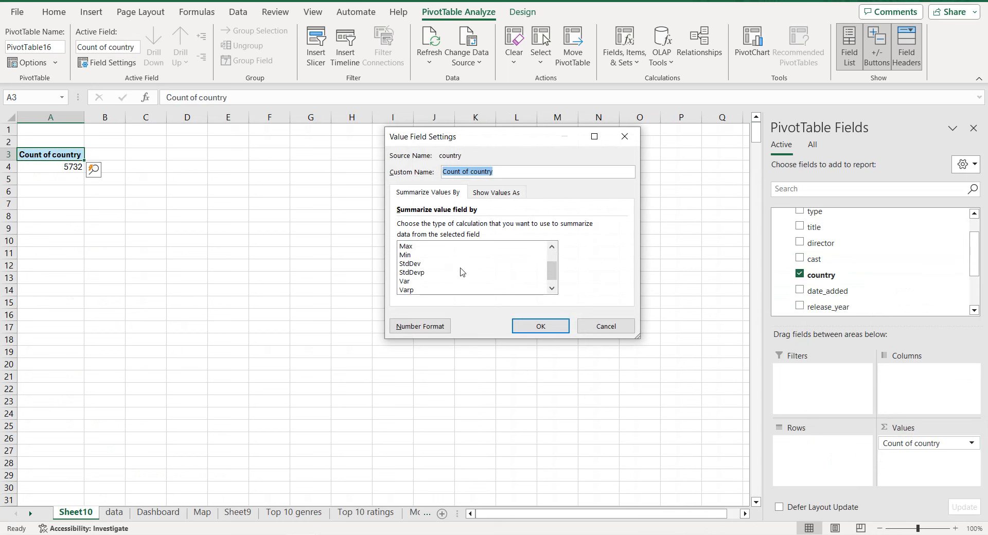
{"action": "left_click", "coordinate": [435, 290]}
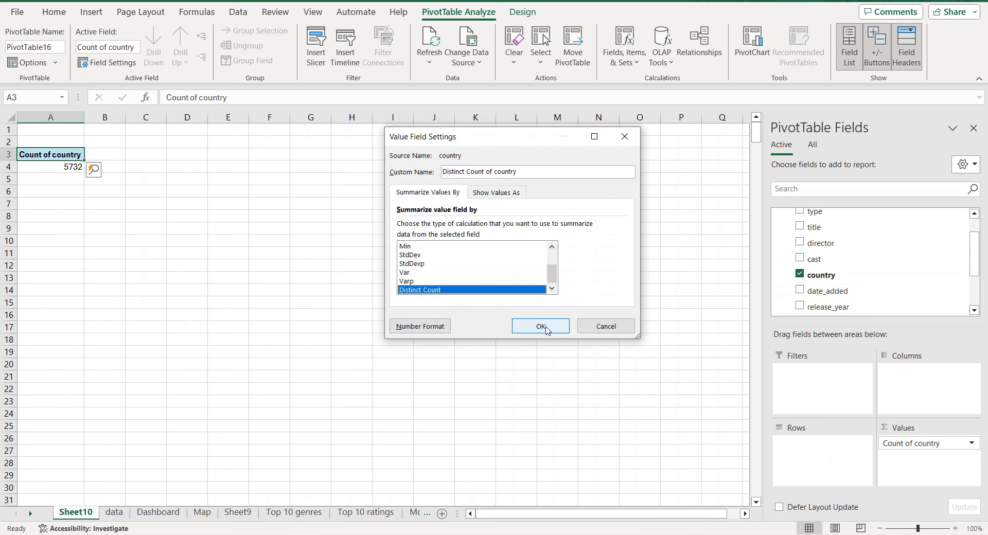
{"action": "left_click", "coordinate": [541, 327]}
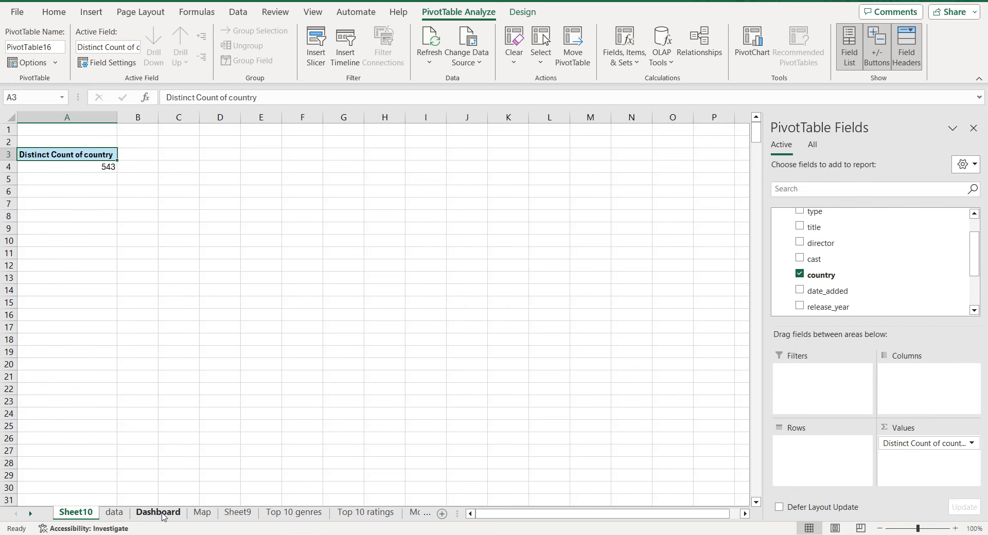
Enter 543 under the Locations heading in O4 of the Dashboard sheet and middle-align row 4 vertically.
{"action": "left_click", "coordinate": [159, 513]}
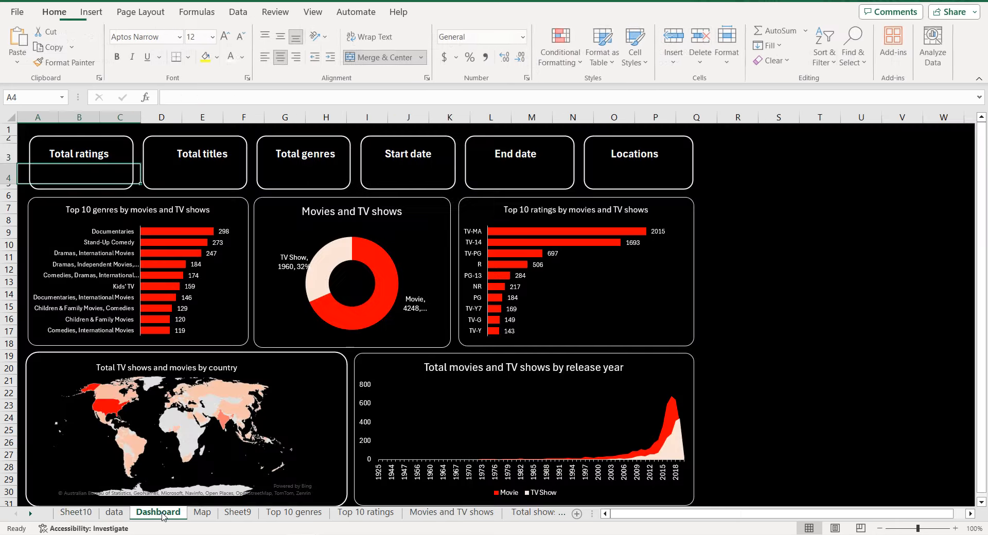
{"action": "left_click", "coordinate": [633, 180]}
{"action": "double_click", "coordinate": [633, 177]}
{"action": "type", "text": "543"}
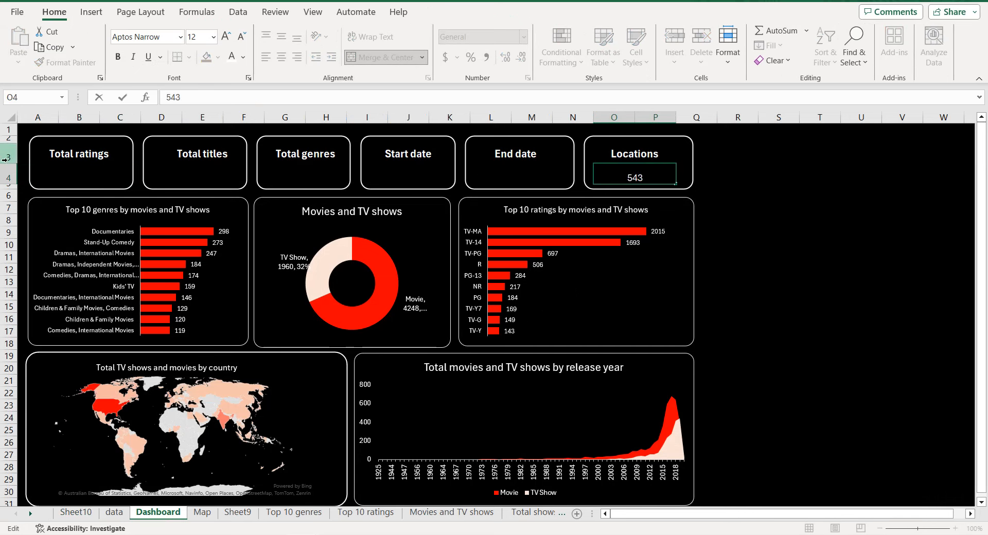
{"action": "left_click", "coordinate": [8, 175]}
{"action": "left_click", "coordinate": [281, 39]}
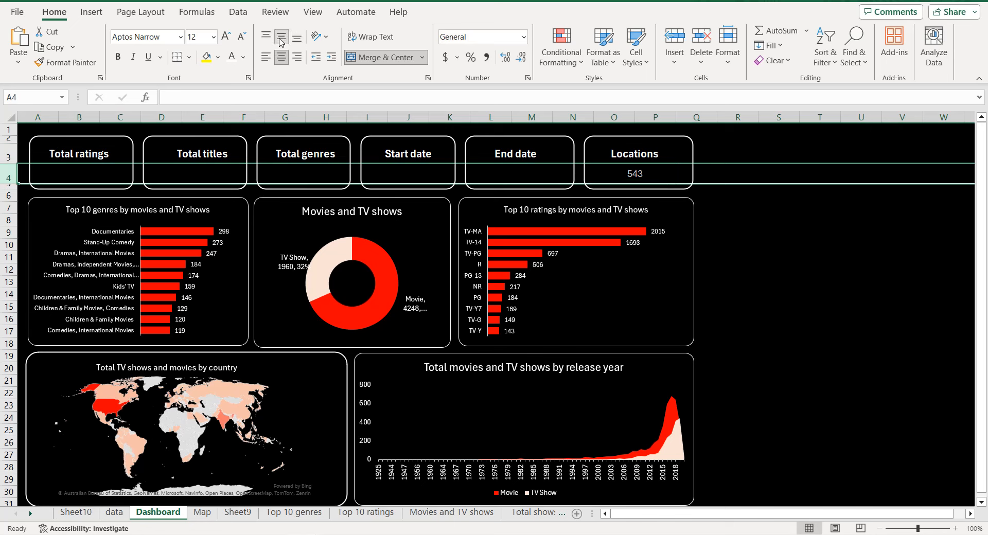
{"action": "left_click", "coordinate": [504, 174]}
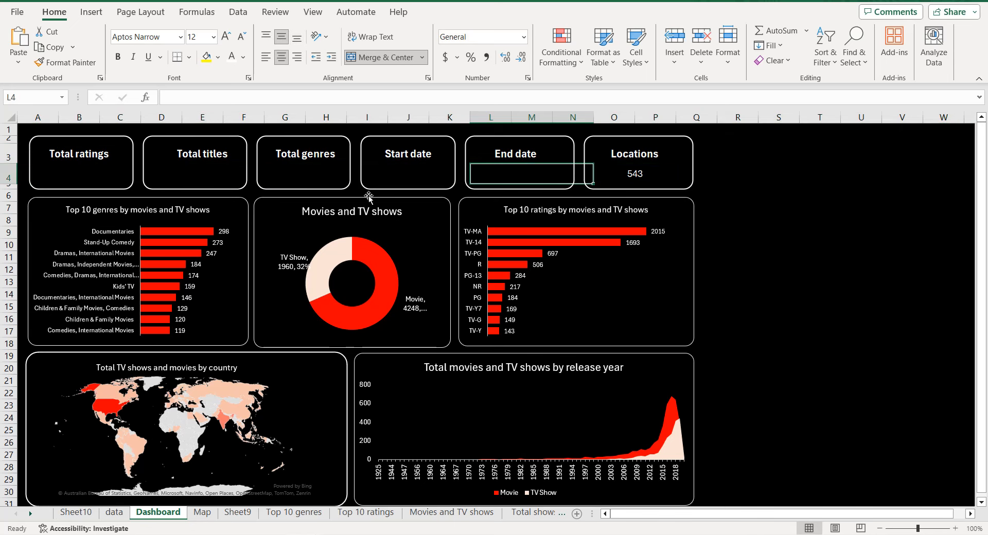
Replace country with release_year as the value in the Sheet10 PivotTable and summarize it by Min.
{"action": "left_click", "coordinate": [85, 513]}
{"action": "left_click_drag", "start_coordinate": [936, 444], "coordinate": [724, 315]}
{"action": "scroll", "coordinate": [867, 293], "scroll_direction": "down", "scroll_amount": 3}
{"action": "left_click_drag", "start_coordinate": [857, 249], "coordinate": [924, 460]}
{"action": "left_click", "coordinate": [926, 444]}
{"action": "left_click", "coordinate": [917, 431]}
{"action": "scroll", "coordinate": [437, 270], "scroll_direction": "down", "scroll_amount": 1}
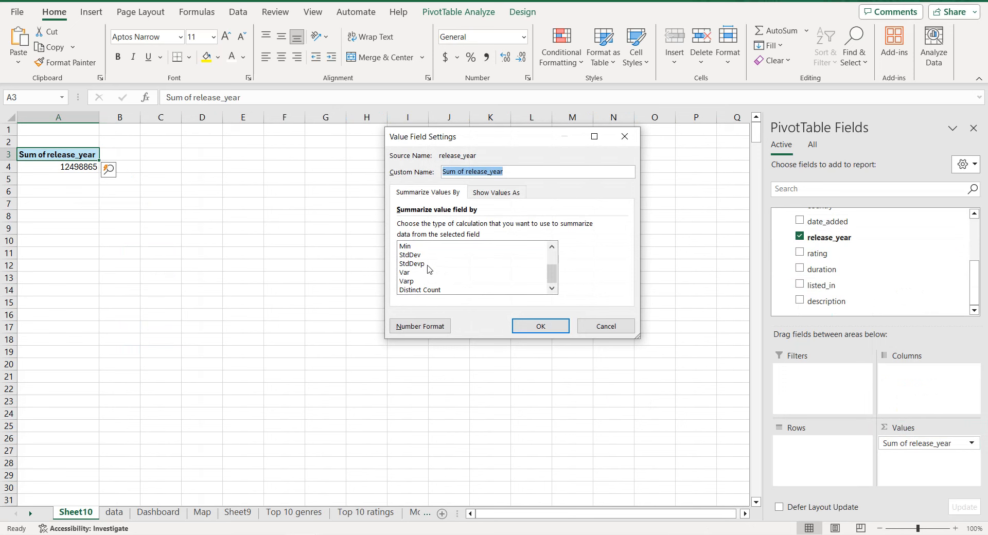
{"action": "left_click", "coordinate": [416, 272]}
{"action": "left_click", "coordinate": [540, 326]}
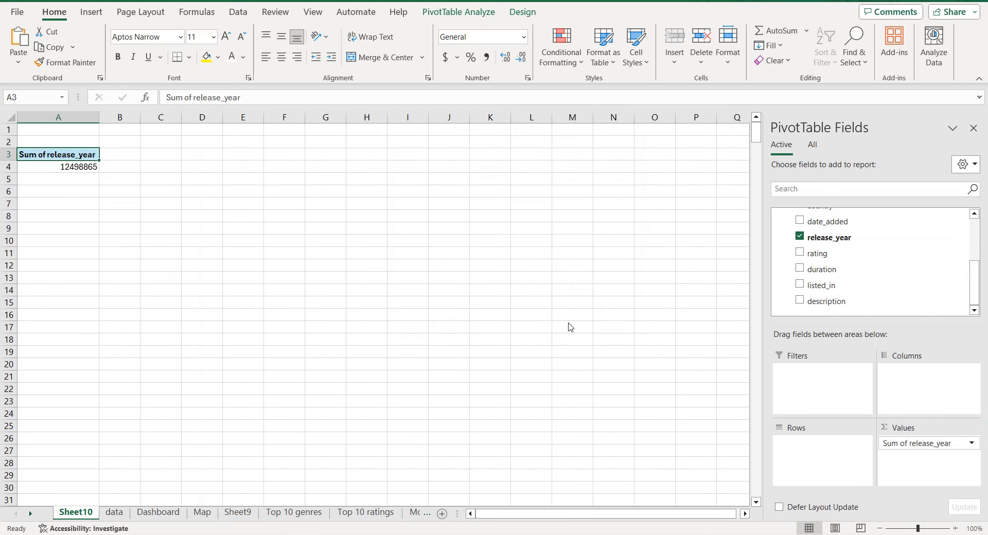
Change the release_year value's summary function to Max.
{"action": "left_click", "coordinate": [912, 443]}
{"action": "left_click", "coordinate": [910, 429]}
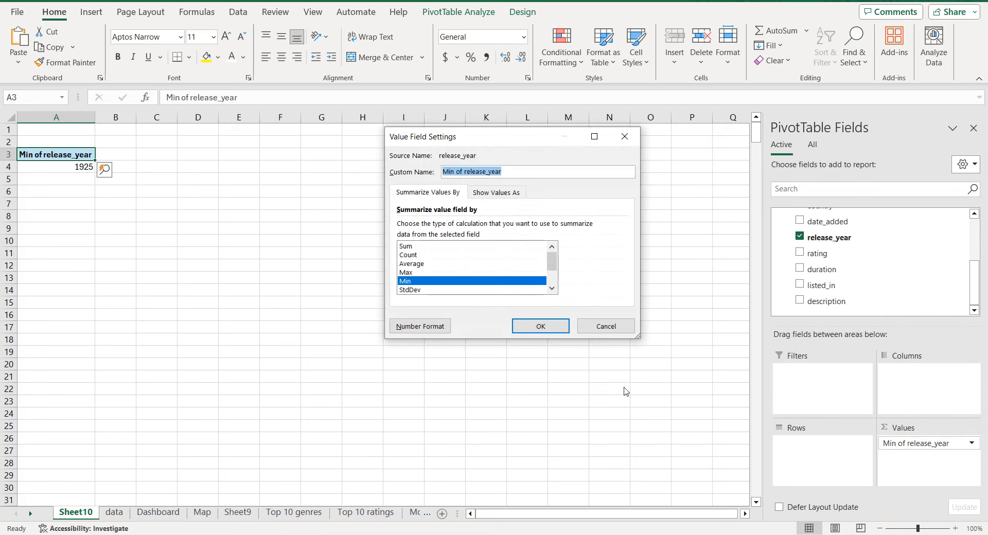
{"action": "left_click", "coordinate": [416, 275]}
{"action": "left_click", "coordinate": [541, 326]}
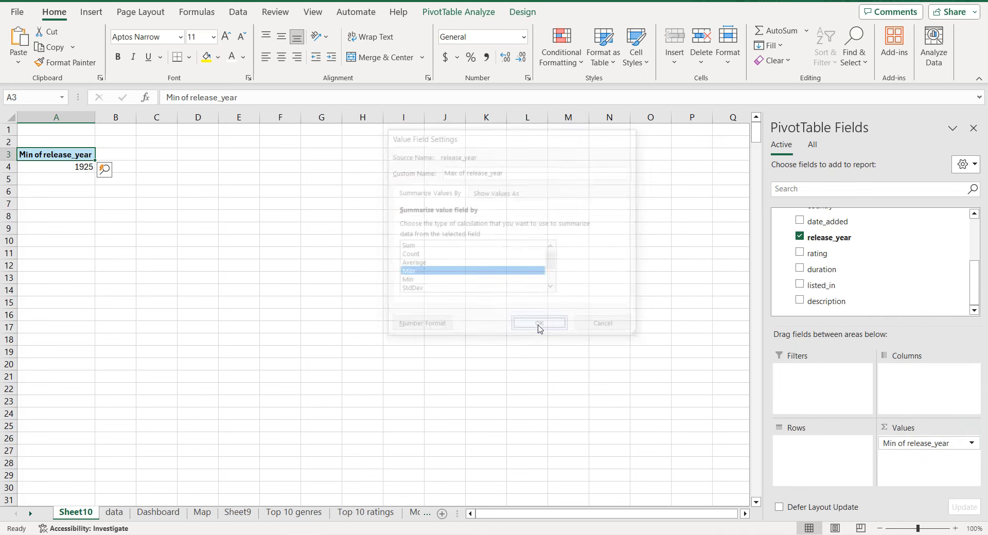
Enter 1925 under Start date in I4 and 2020 under End date in L4 of the Dashboard sheet, center-aligning the end date.
{"action": "left_click", "coordinate": [163, 512]}
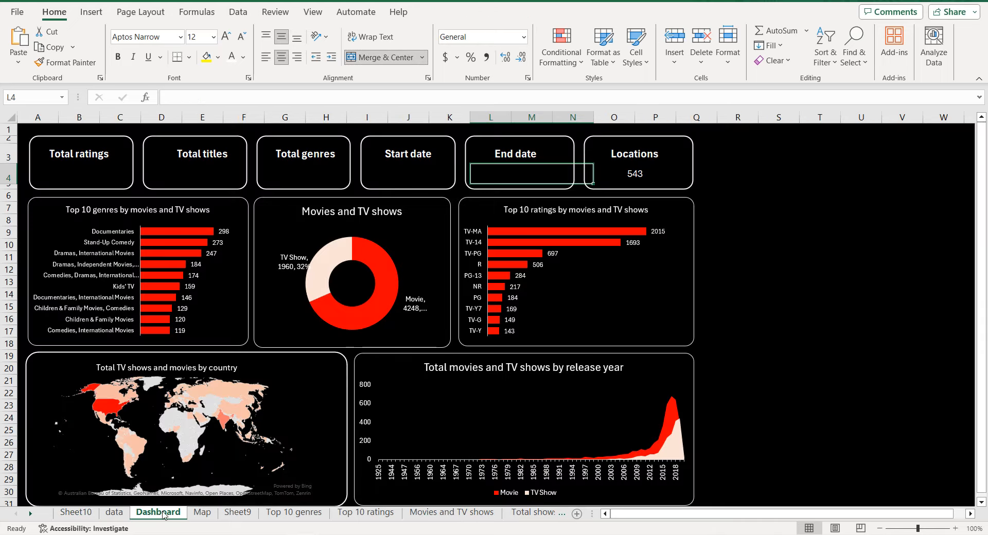
{"action": "double_click", "coordinate": [413, 177]}
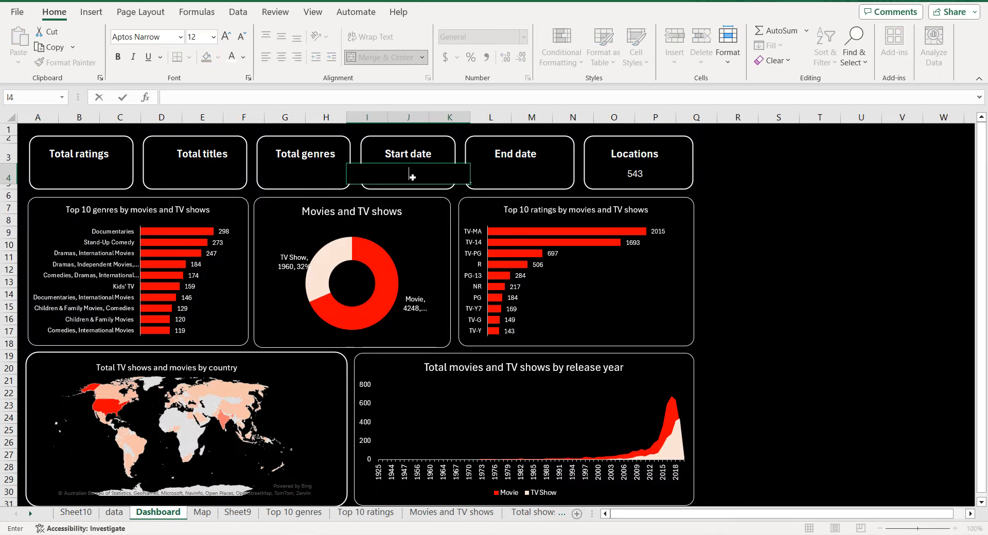
{"action": "type", "text": "1925"}
{"action": "left_click", "coordinate": [531, 167]}
{"action": "type", "text": "2020"}
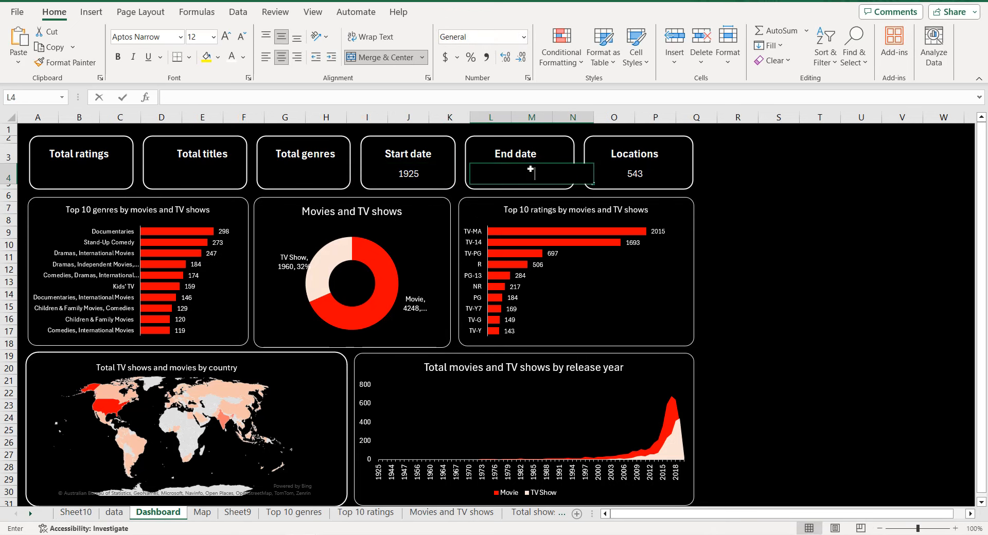
{"action": "key", "text": "Return"}
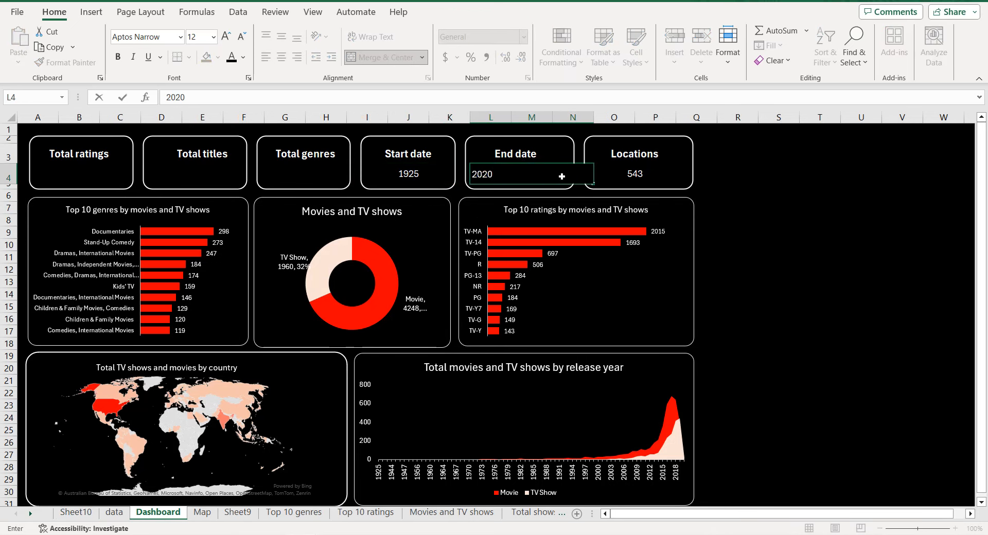
{"action": "left_click", "coordinate": [532, 175]}
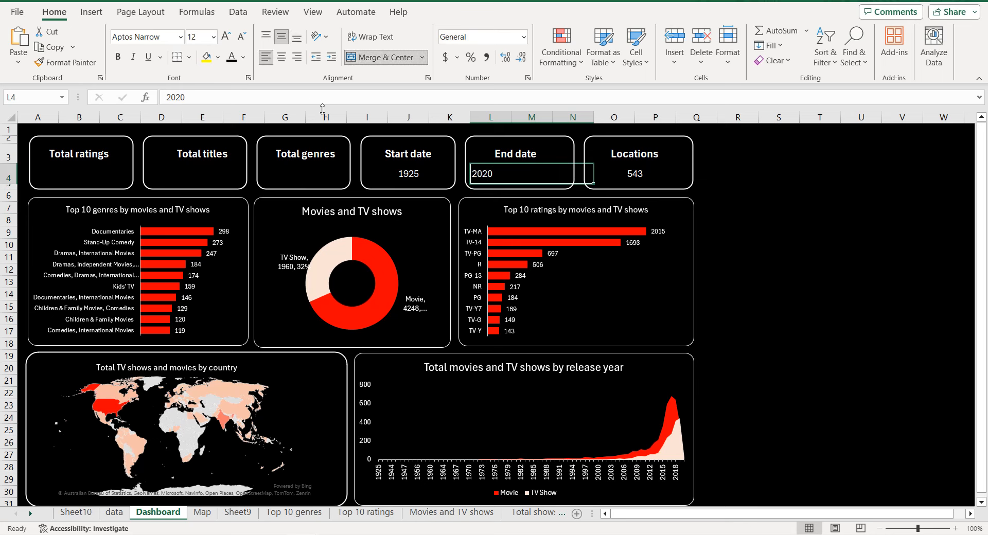
{"action": "left_click", "coordinate": [282, 59]}
{"action": "left_click", "coordinate": [777, 187]}
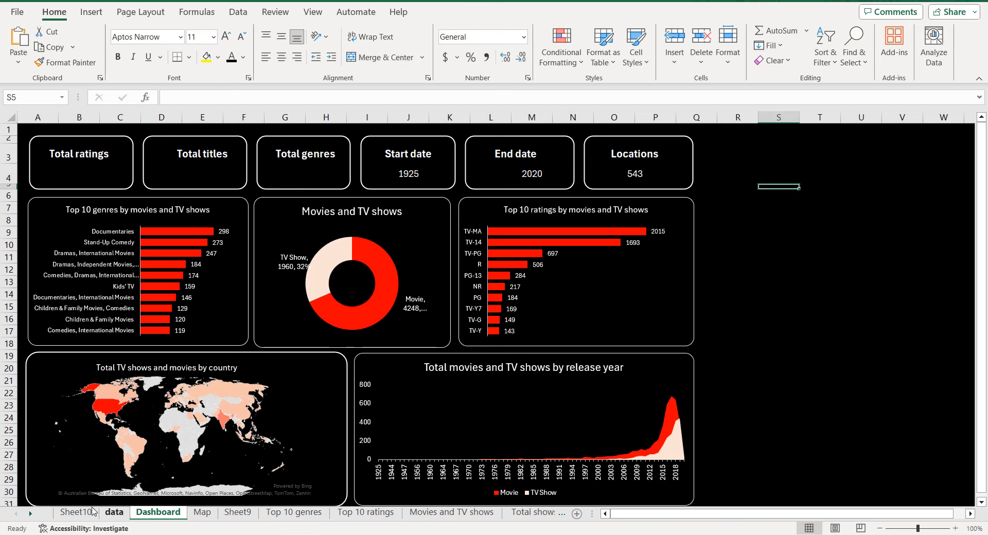
Replace release_year with listed_in as the value in the Sheet10 PivotTable and summarize it by Distinct Count.
{"action": "left_click", "coordinate": [75, 513]}
{"action": "left_click_drag", "start_coordinate": [892, 450], "coordinate": [721, 331]}
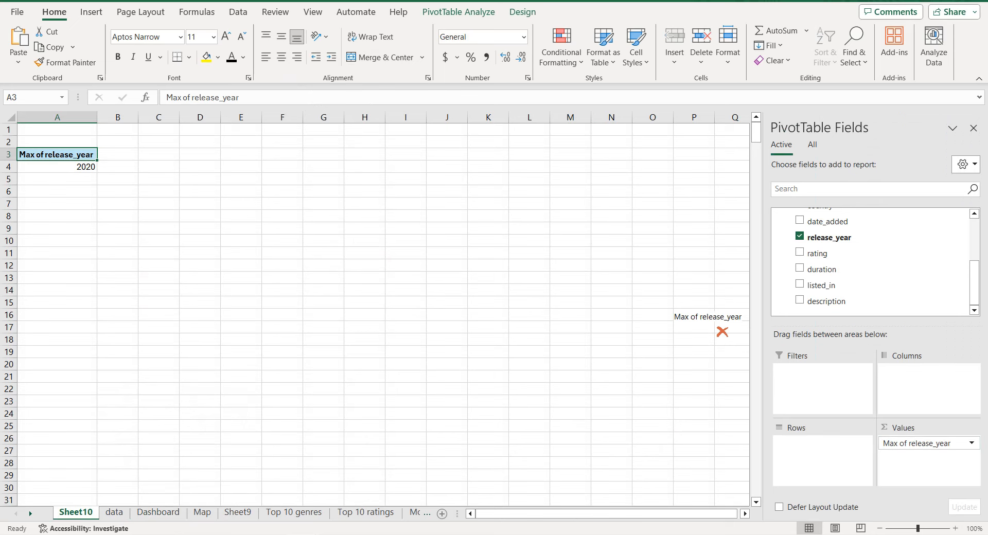
{"action": "left_click_drag", "start_coordinate": [867, 286], "coordinate": [921, 450]}
{"action": "left_click", "coordinate": [911, 443]}
{"action": "left_click", "coordinate": [914, 426]}
{"action": "scroll", "coordinate": [430, 276], "scroll_direction": "down", "scroll_amount": 1}
{"action": "scroll", "coordinate": [421, 275], "scroll_direction": "up", "scroll_amount": 1}
{"action": "scroll", "coordinate": [421, 278], "scroll_direction": "down", "scroll_amount": 2}
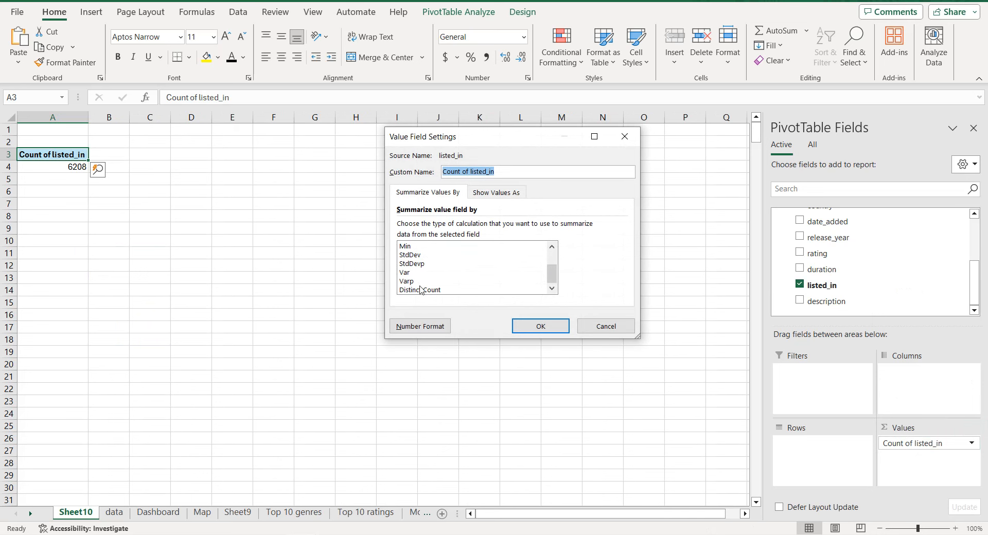
{"action": "left_click", "coordinate": [420, 289]}
{"action": "left_click", "coordinate": [532, 325]}
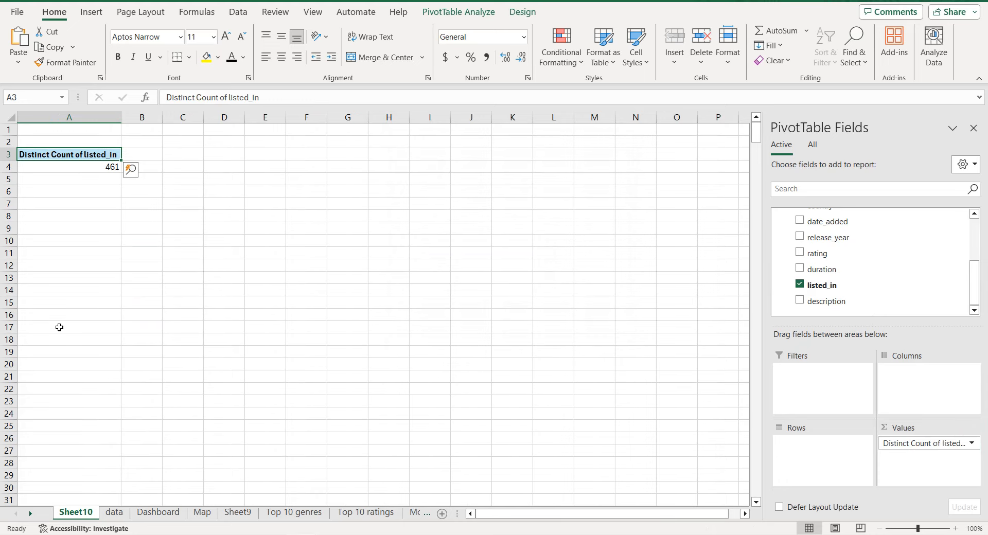
Enter 461 under the Total genres heading in G4 of the Dashboard sheet.
{"action": "left_click", "coordinate": [116, 513]}
{"action": "left_click", "coordinate": [158, 513]}
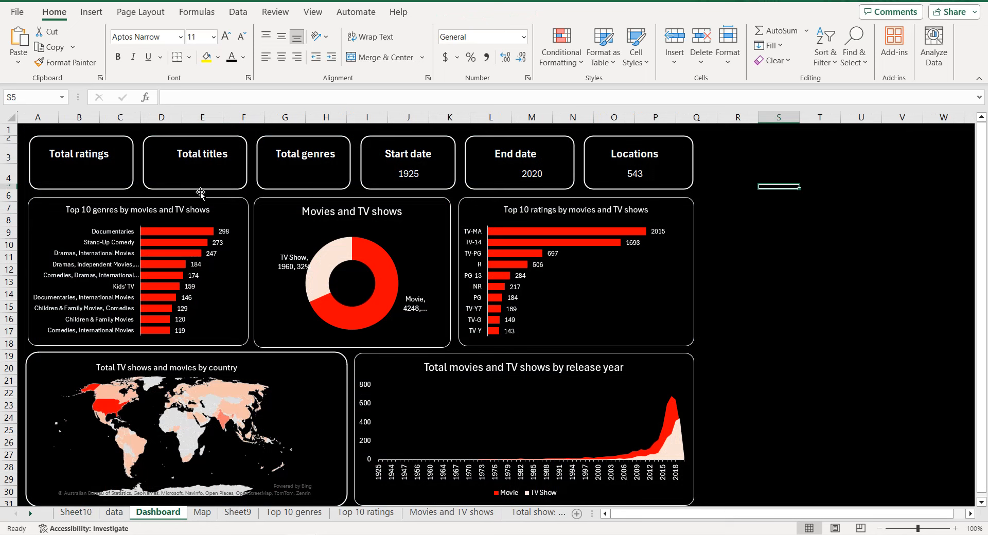
{"action": "double_click", "coordinate": [306, 173]}
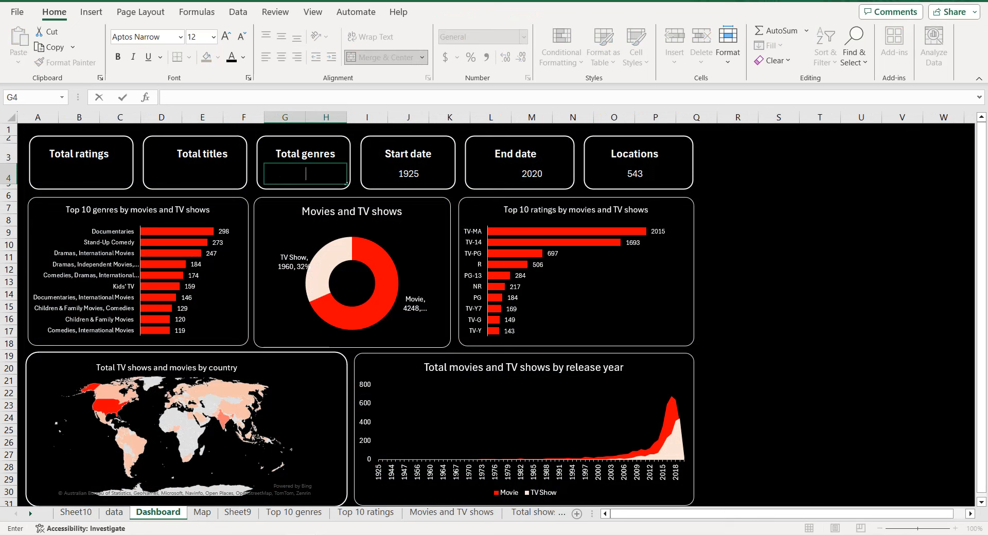
{"action": "key", "text": "Return"}
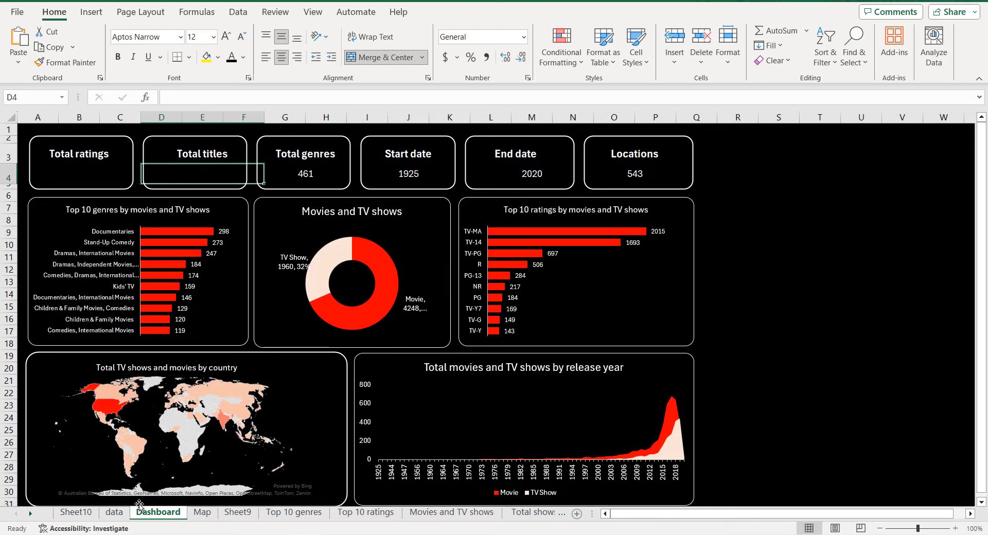
Replace listed_in with title as the value in the Sheet10 PivotTable and summarize it by Distinct Count.
{"action": "left_click", "coordinate": [75, 513]}
{"action": "left_click_drag", "start_coordinate": [900, 443], "coordinate": [746, 354]}
{"action": "scroll", "coordinate": [958, 247], "scroll_direction": "up", "scroll_amount": 3}
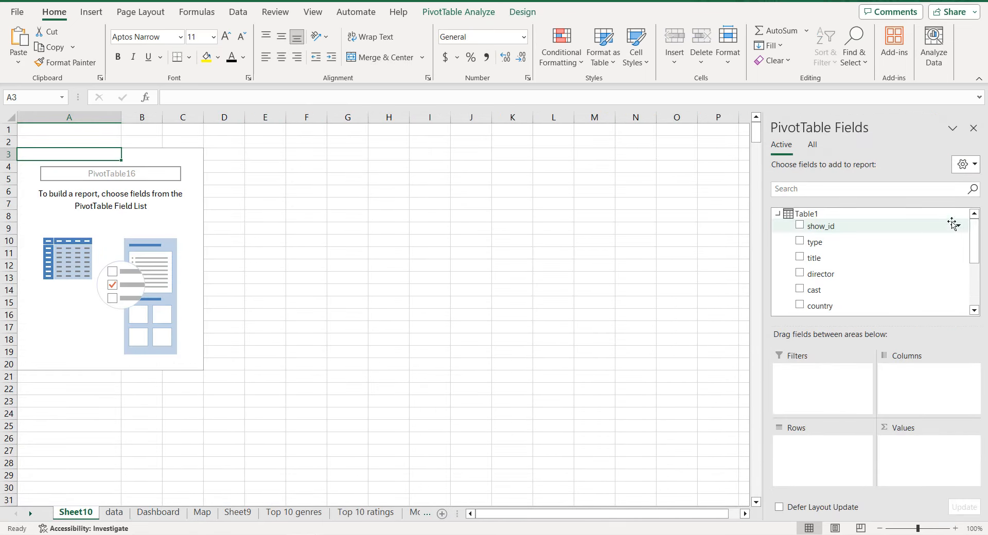
{"action": "left_click", "coordinate": [833, 244]}
{"action": "left_click_drag", "start_coordinate": [832, 256], "coordinate": [904, 443]}
{"action": "left_click", "coordinate": [899, 429]}
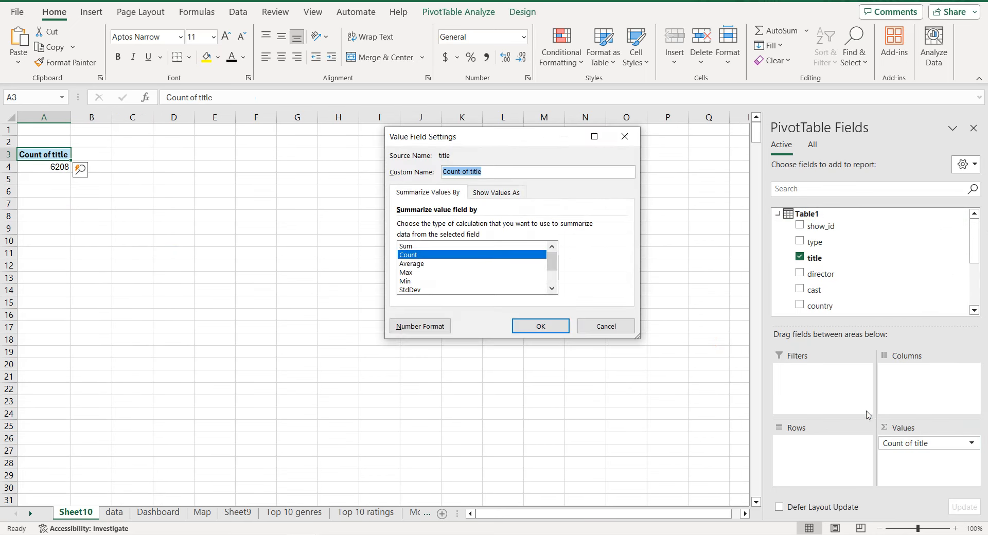
{"action": "scroll", "coordinate": [469, 271], "scroll_direction": "down", "scroll_amount": 2}
{"action": "left_click", "coordinate": [431, 290]}
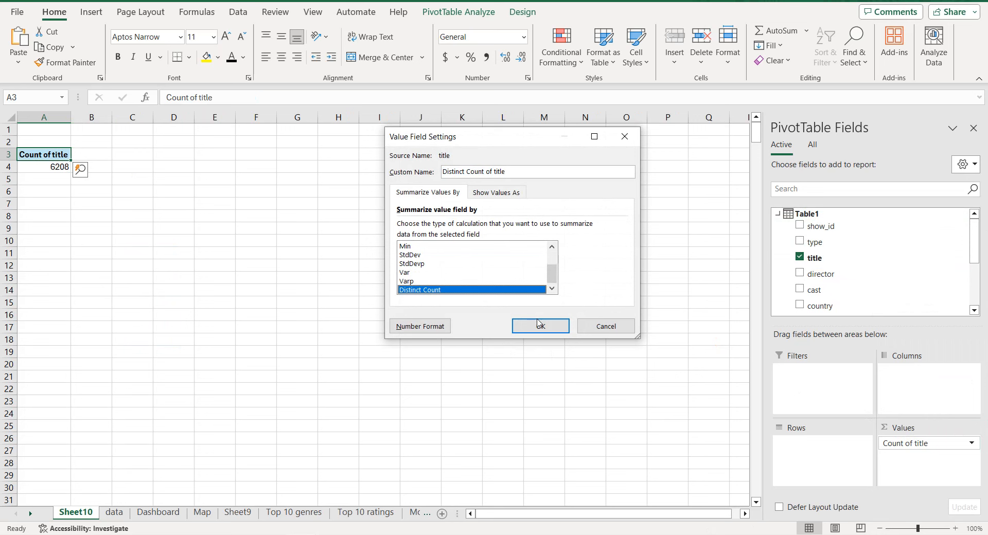
{"action": "left_click", "coordinate": [540, 326]}
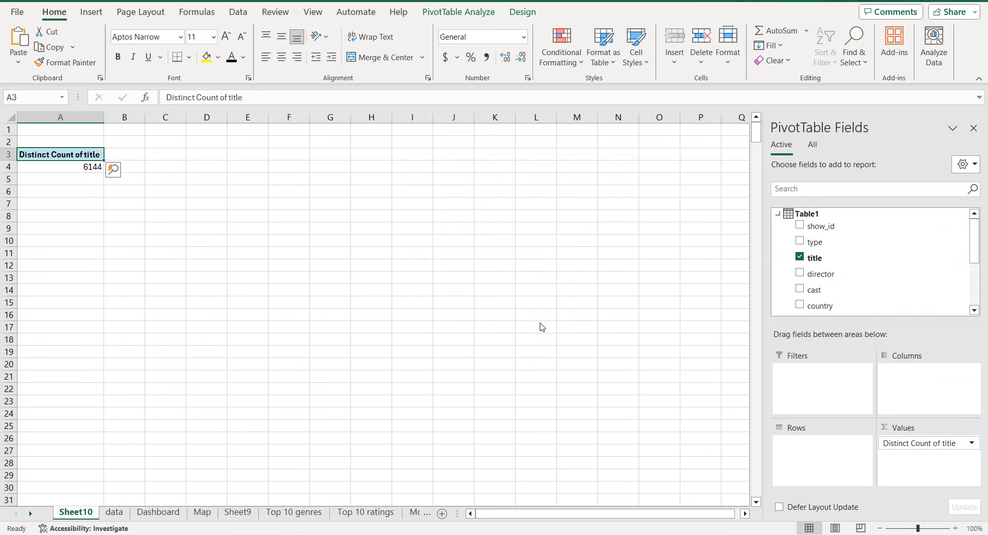
Enter 6144 under the Total titles heading in D4 of the Dashboard sheet.
{"action": "left_click", "coordinate": [158, 513]}
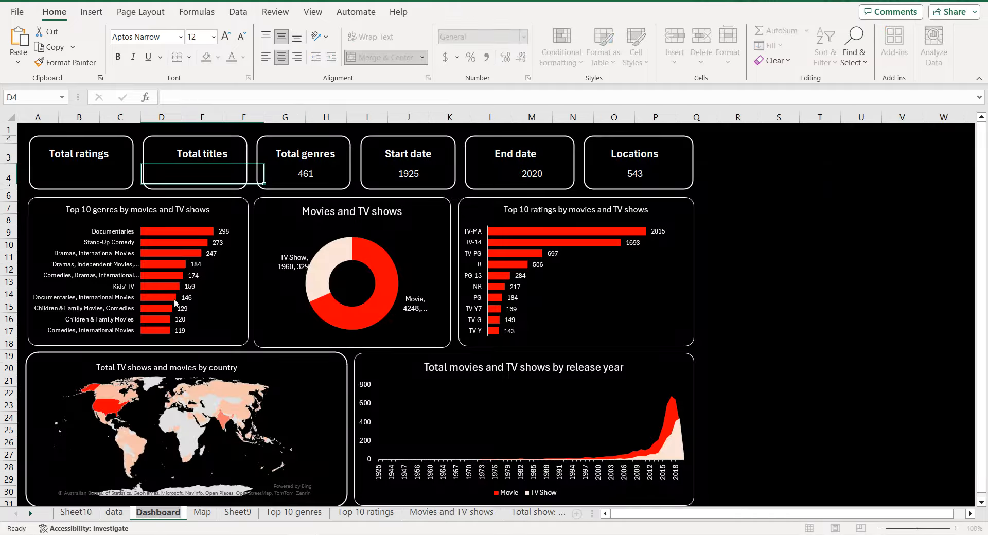
{"action": "double_click", "coordinate": [197, 172]}
{"action": "type", "text": "6144"}
{"action": "key", "text": "Return"}
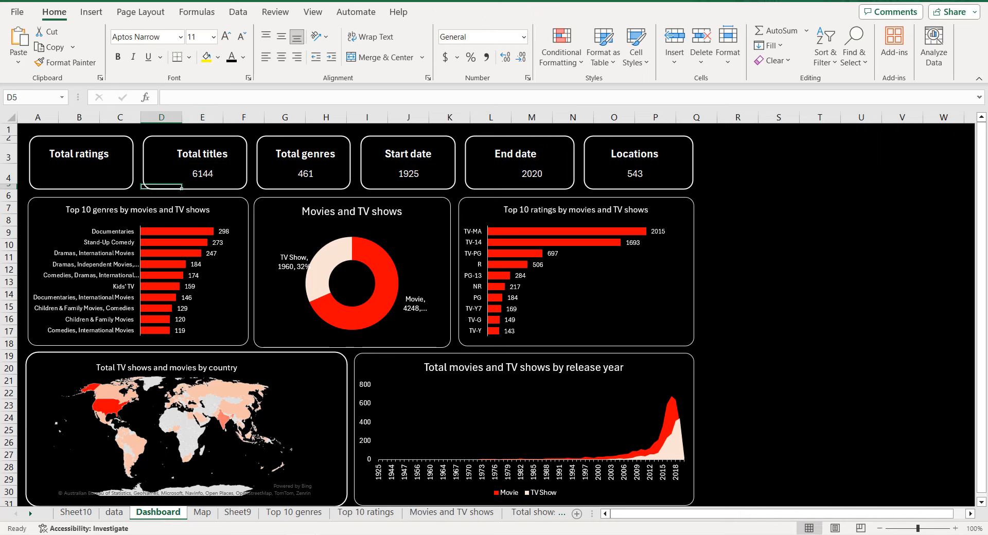
Replace title with rating as the value in the Sheet10 PivotTable and summarize it by Distinct Count.
{"action": "left_click", "coordinate": [98, 173]}
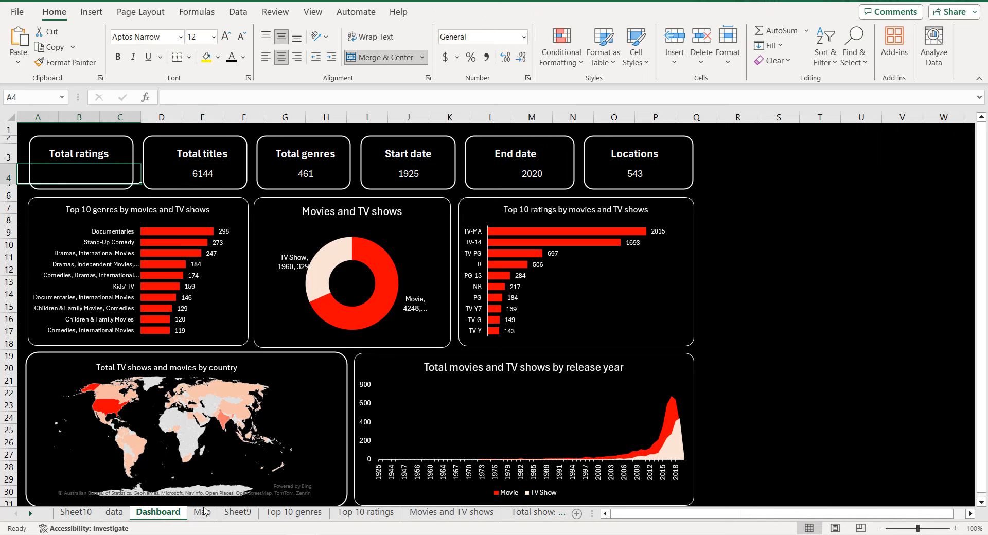
{"action": "left_click", "coordinate": [76, 512]}
{"action": "left_click_drag", "start_coordinate": [906, 443], "coordinate": [679, 304]}
{"action": "scroll", "coordinate": [906, 282], "scroll_direction": "down", "scroll_amount": 2}
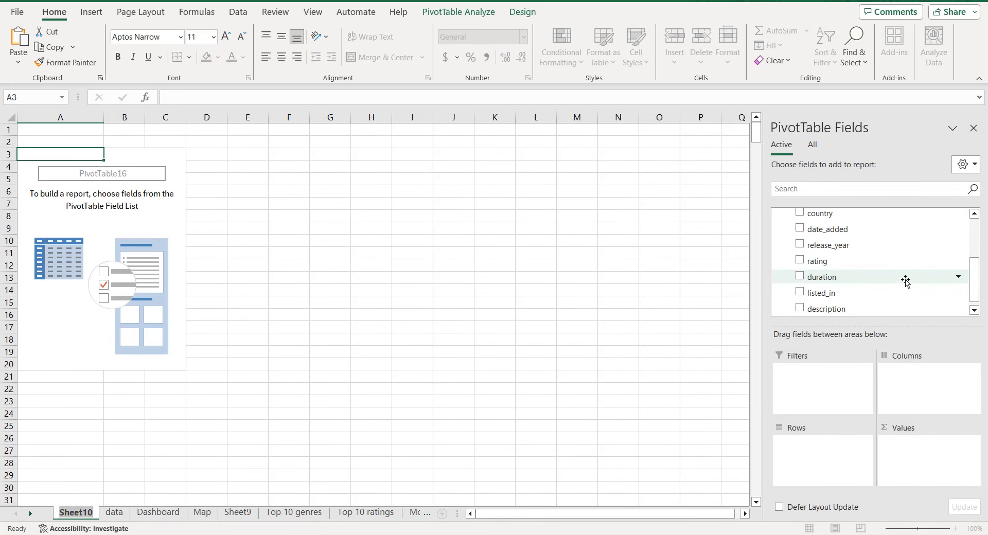
{"action": "left_click_drag", "start_coordinate": [842, 261], "coordinate": [913, 448]}
{"action": "left_click", "coordinate": [911, 443]}
{"action": "left_click", "coordinate": [905, 429]}
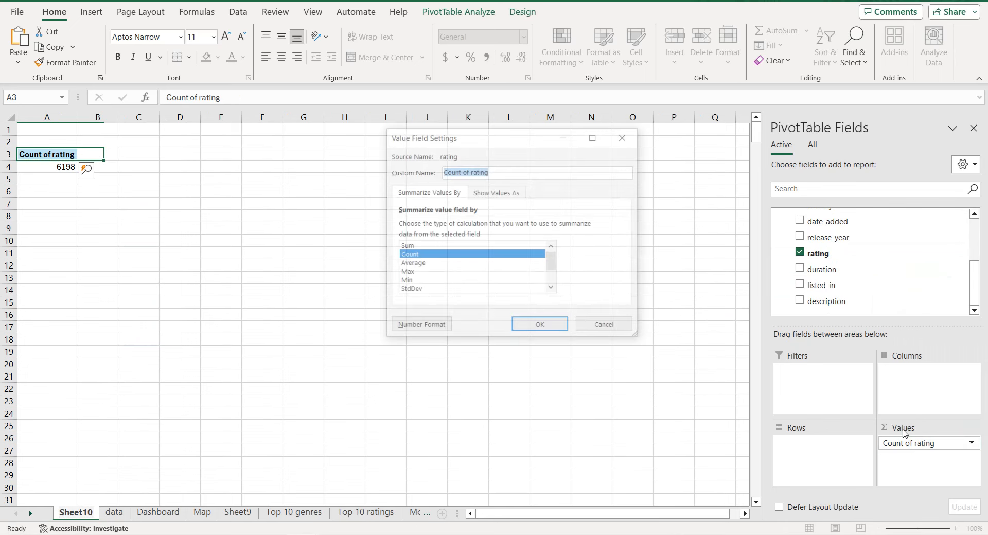
{"action": "scroll", "coordinate": [411, 259], "scroll_direction": "down", "scroll_amount": 2}
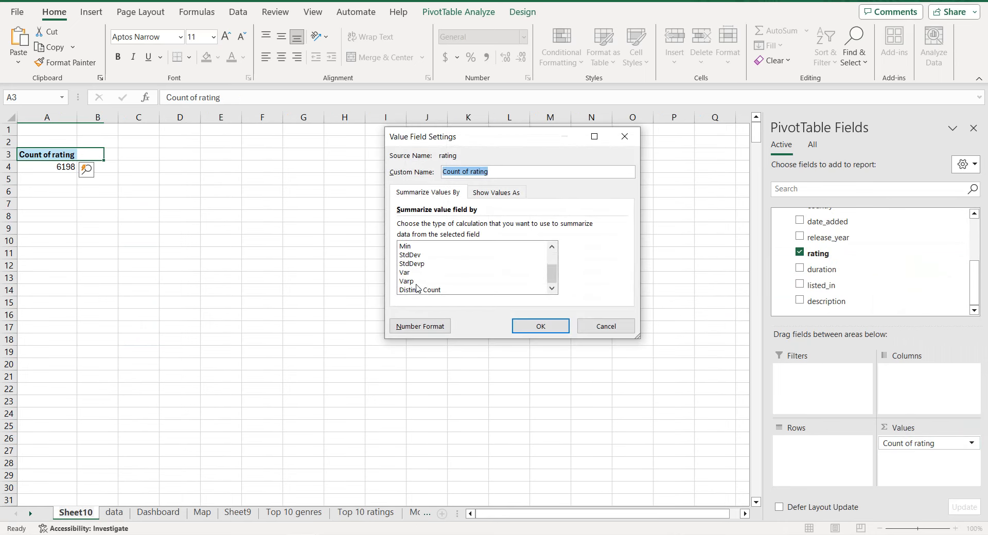
{"action": "left_click", "coordinate": [418, 290]}
{"action": "left_click", "coordinate": [541, 326]}
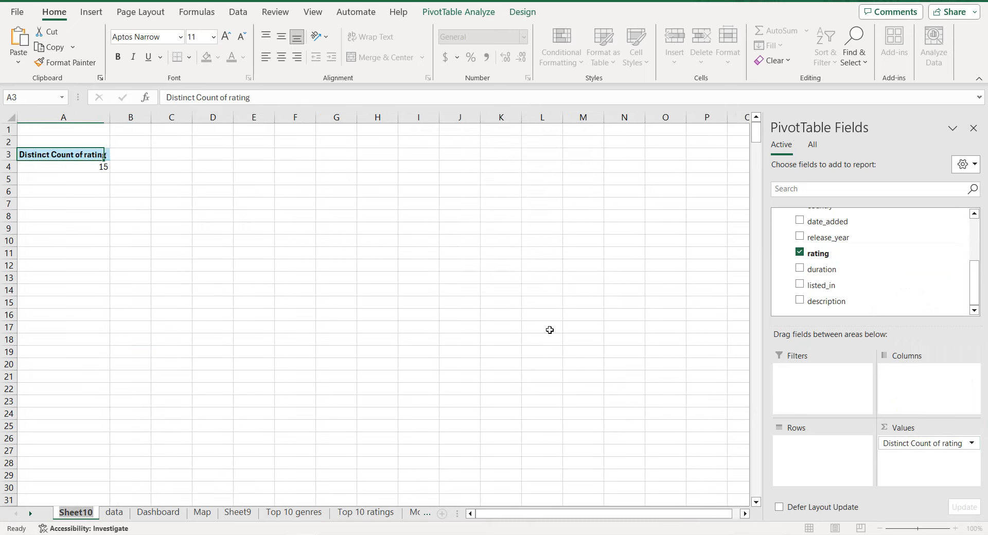
Enter 15 under the Total ratings heading in A4 of the Dashboard sheet.
{"action": "left_click", "coordinate": [158, 512]}
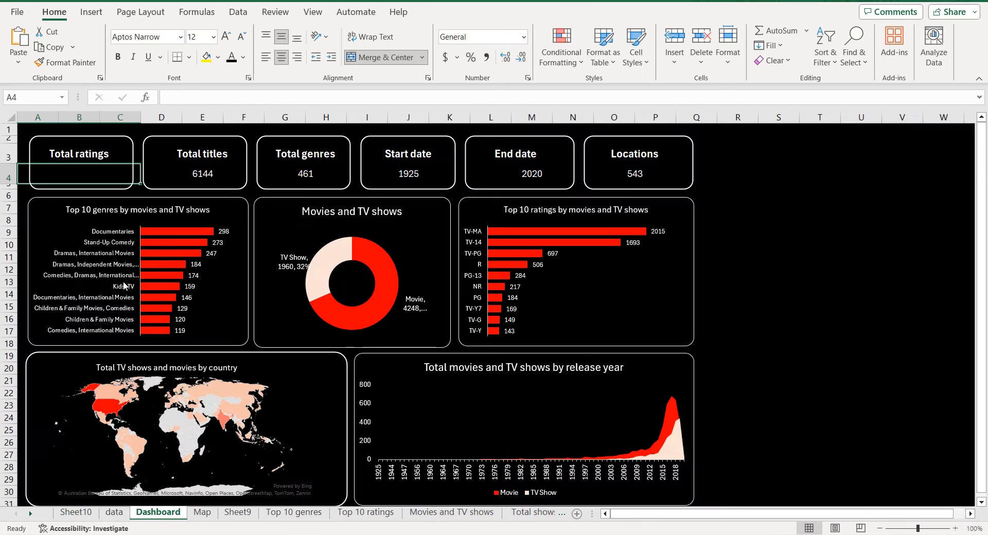
{"action": "double_click", "coordinate": [88, 174]}
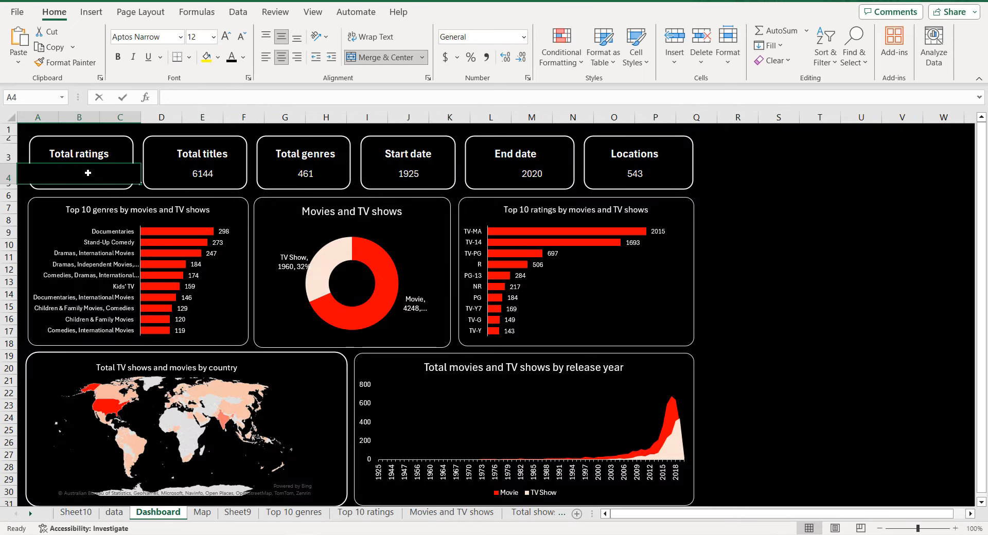
{"action": "type", "text": "15"}
{"action": "key", "text": "Return"}
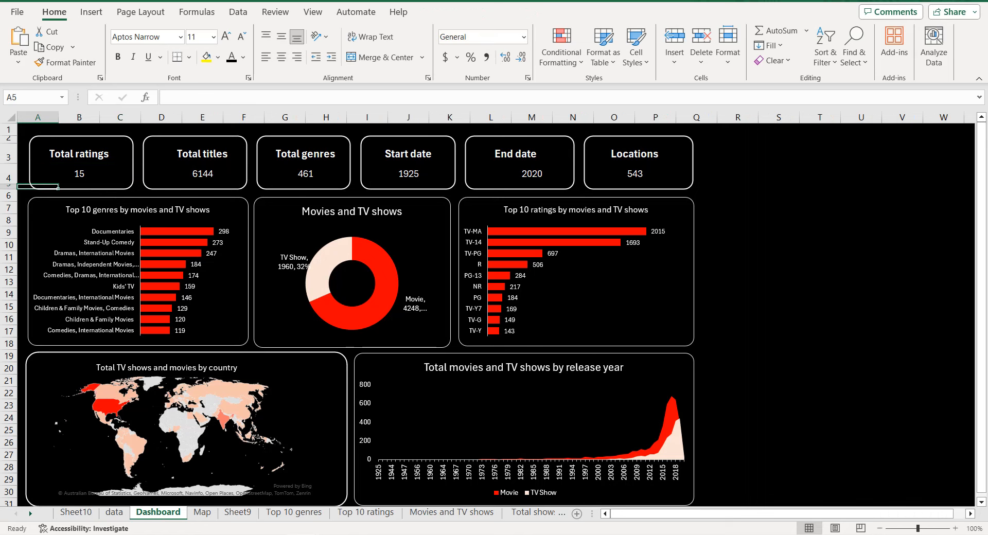
{"action": "left_click", "coordinate": [744, 199]}
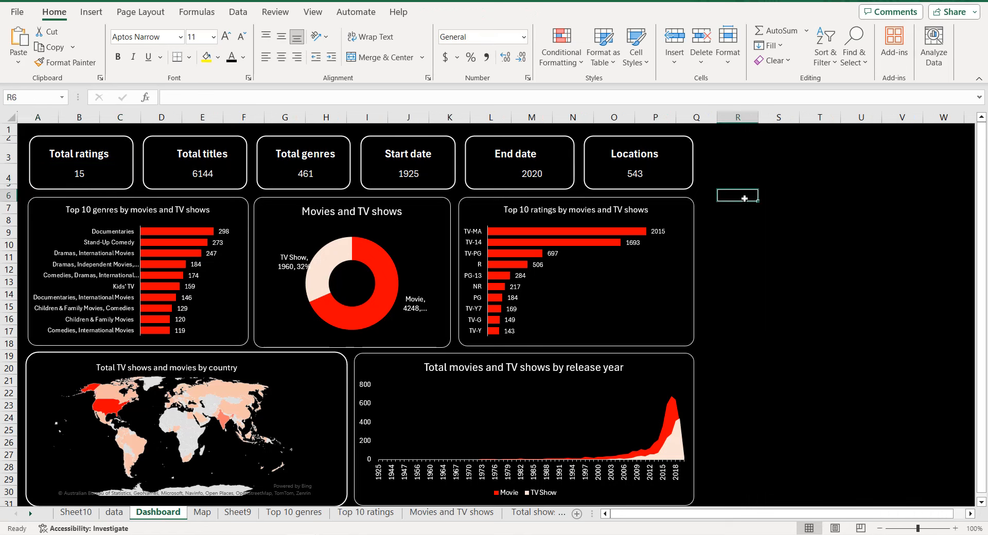